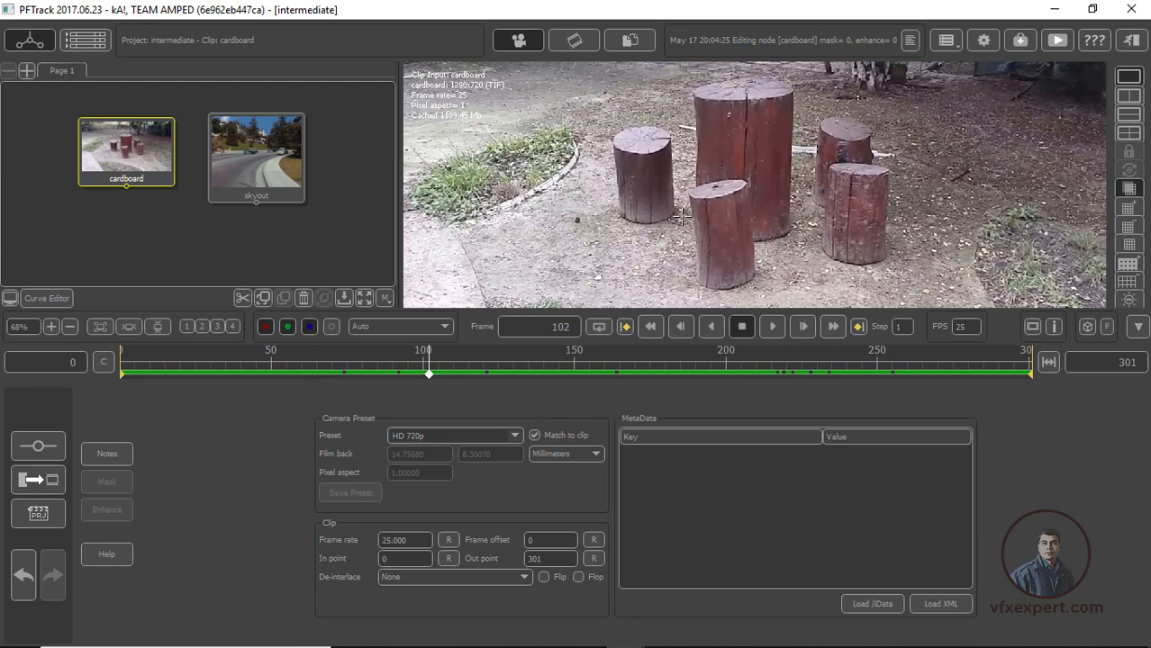
Open the skyout clip and review its footage at several frames to examine the moving cars
click(262, 156)
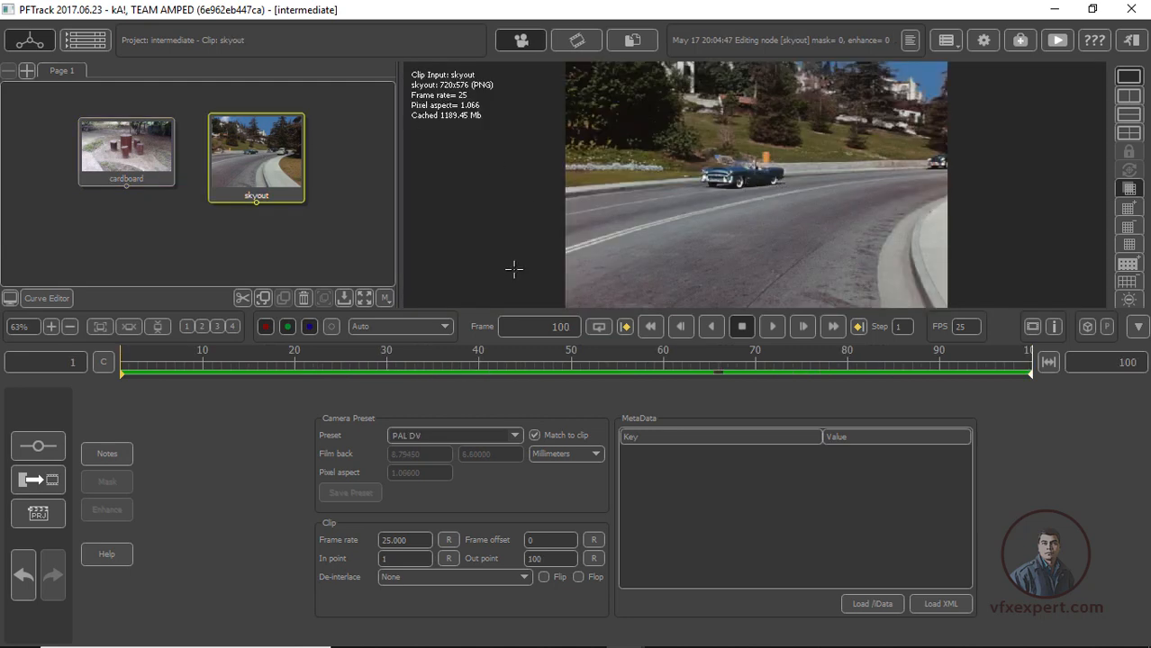
drag(338, 365, 847, 369)
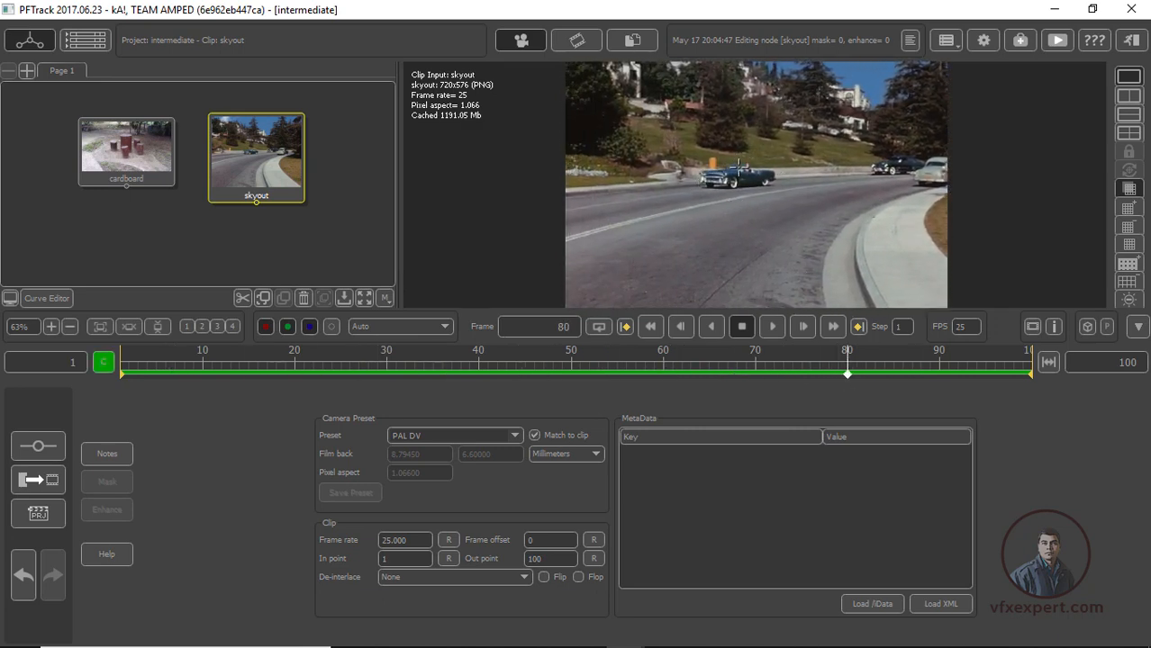
drag(765, 372, 847, 372)
scroll(846, 197, up, 2)
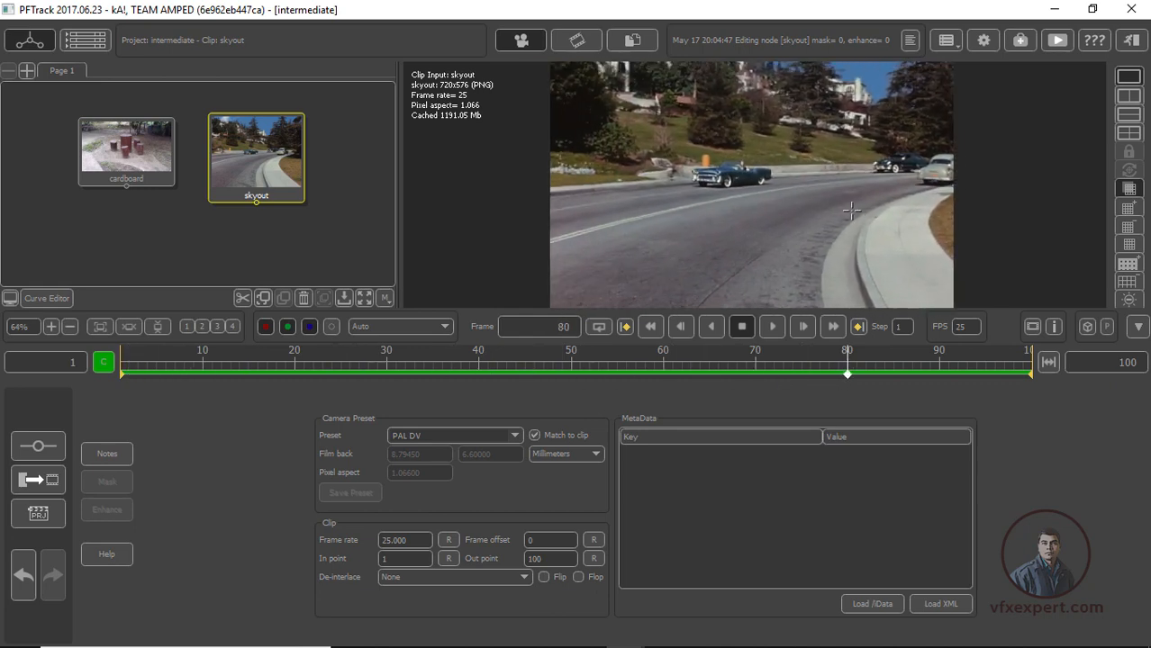
drag(387, 362, 636, 369)
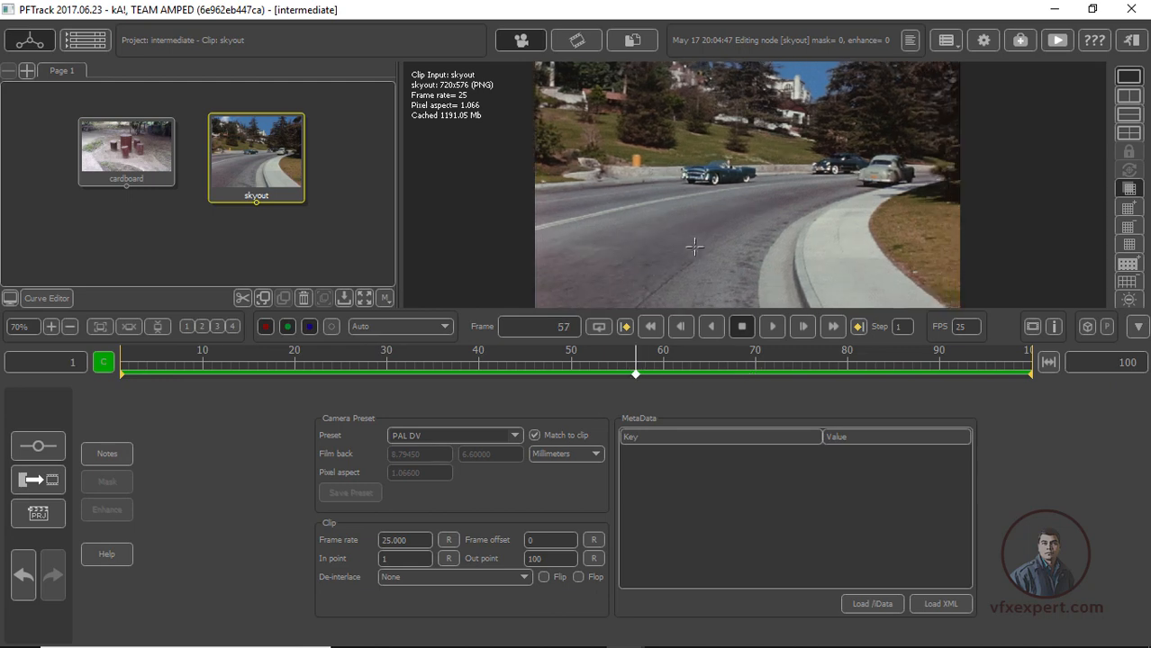
Add an Auto Track node to the skyout clip and place it just below the clip node
right_click(266, 142)
mouse_move(305, 164)
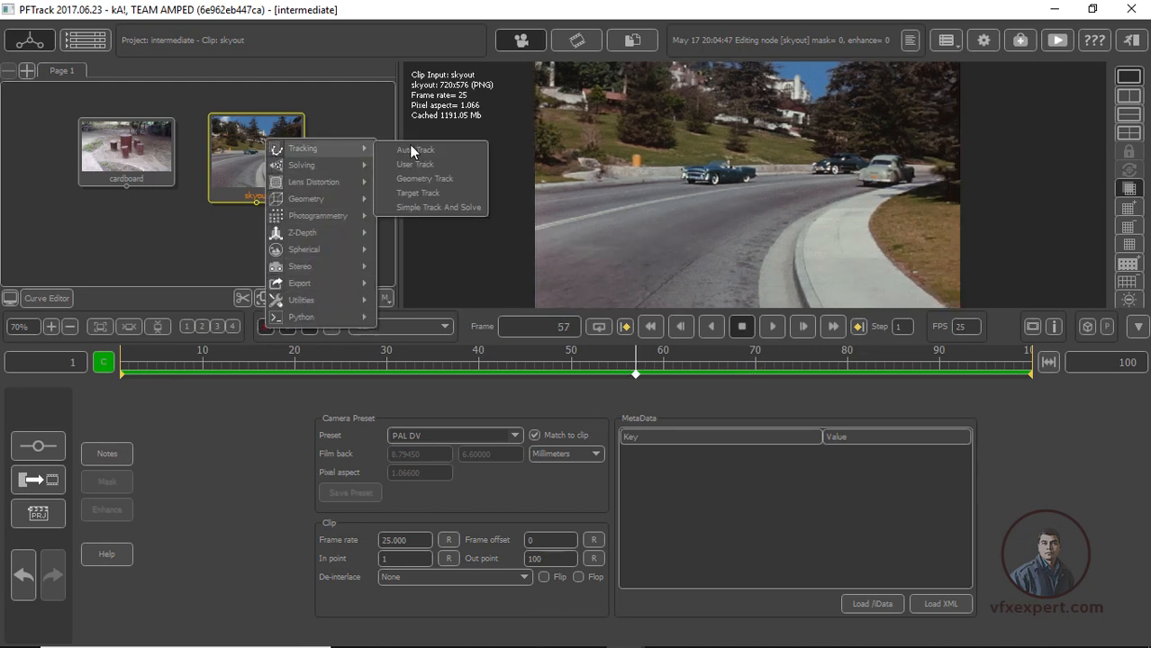
click(411, 146)
drag(276, 253, 275, 243)
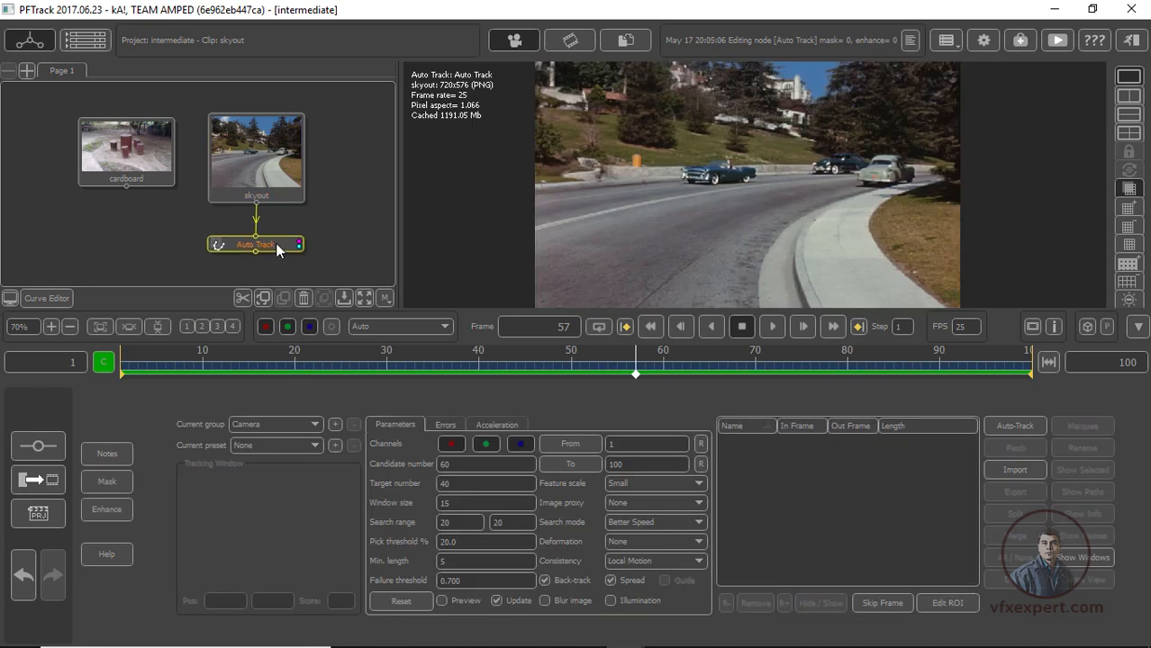
Enable the tracker preview in the Auto Track node and set the candidate number to 150
click(443, 601)
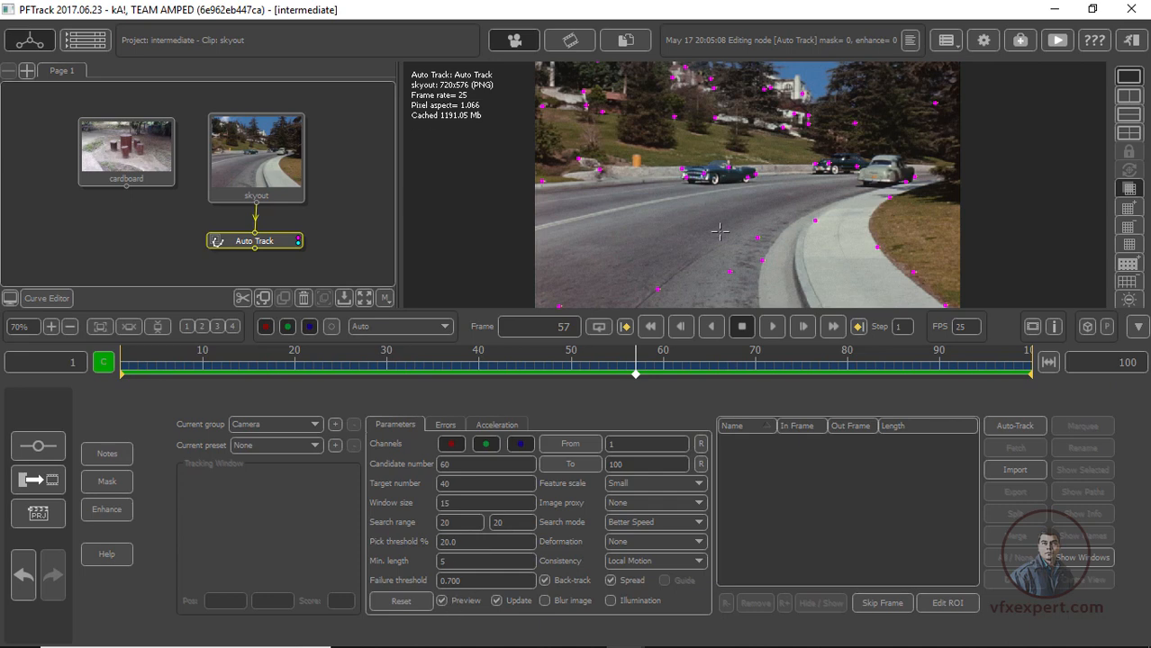
scroll(720, 231, up, 2)
drag(614, 364, 838, 371)
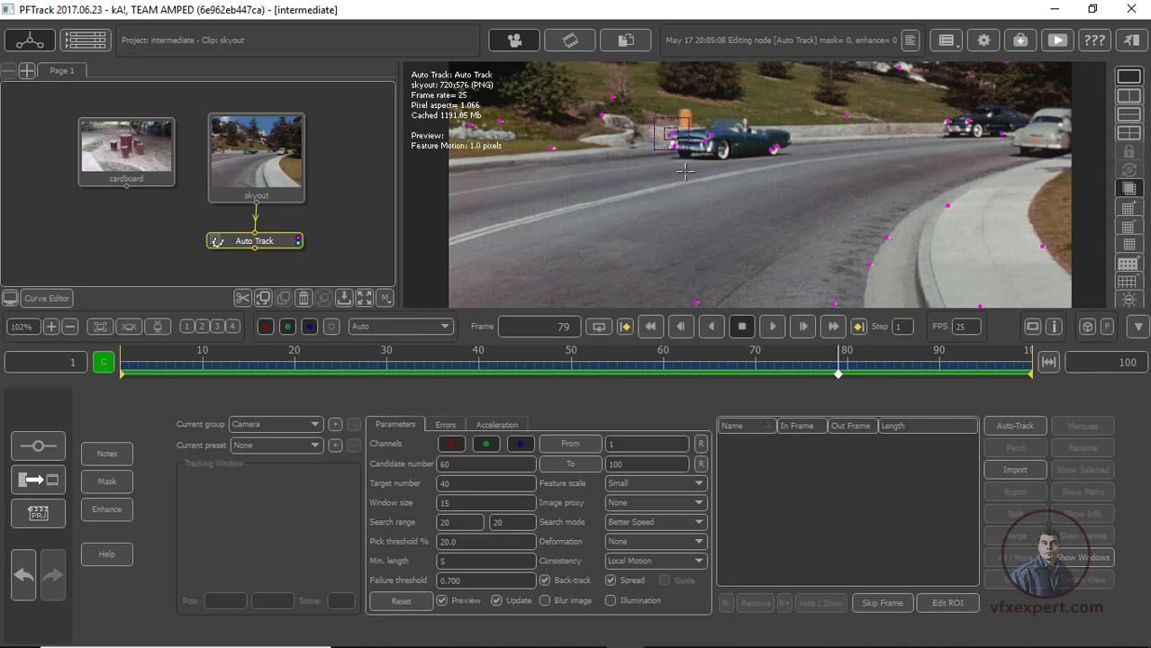
double_click(455, 465)
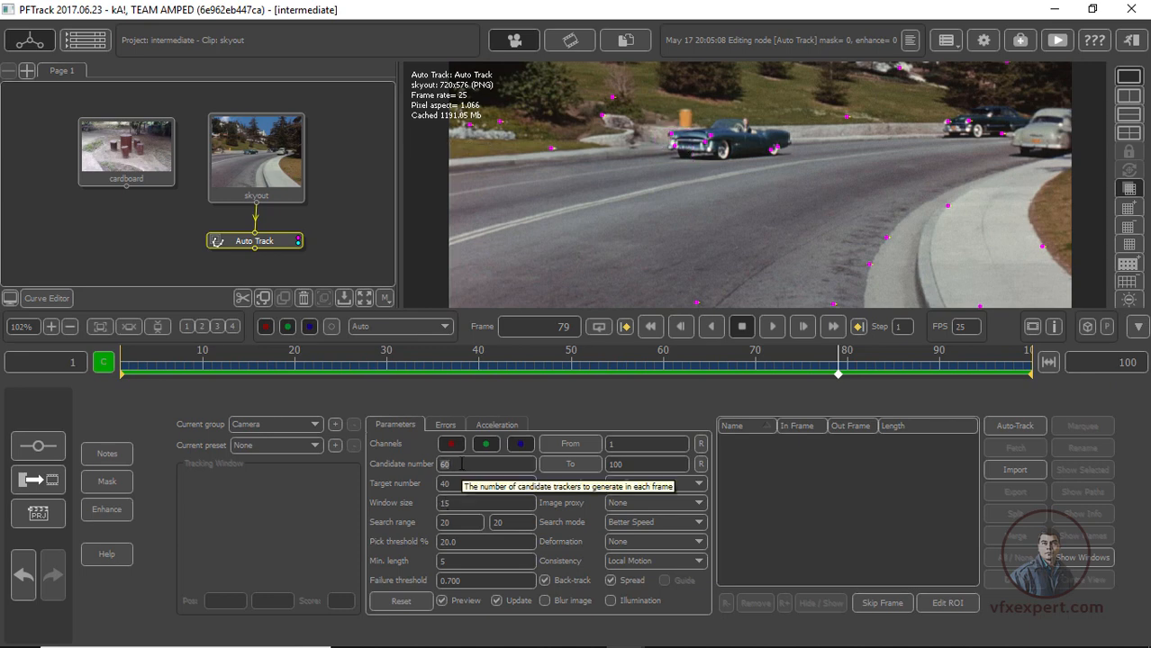
text(150)
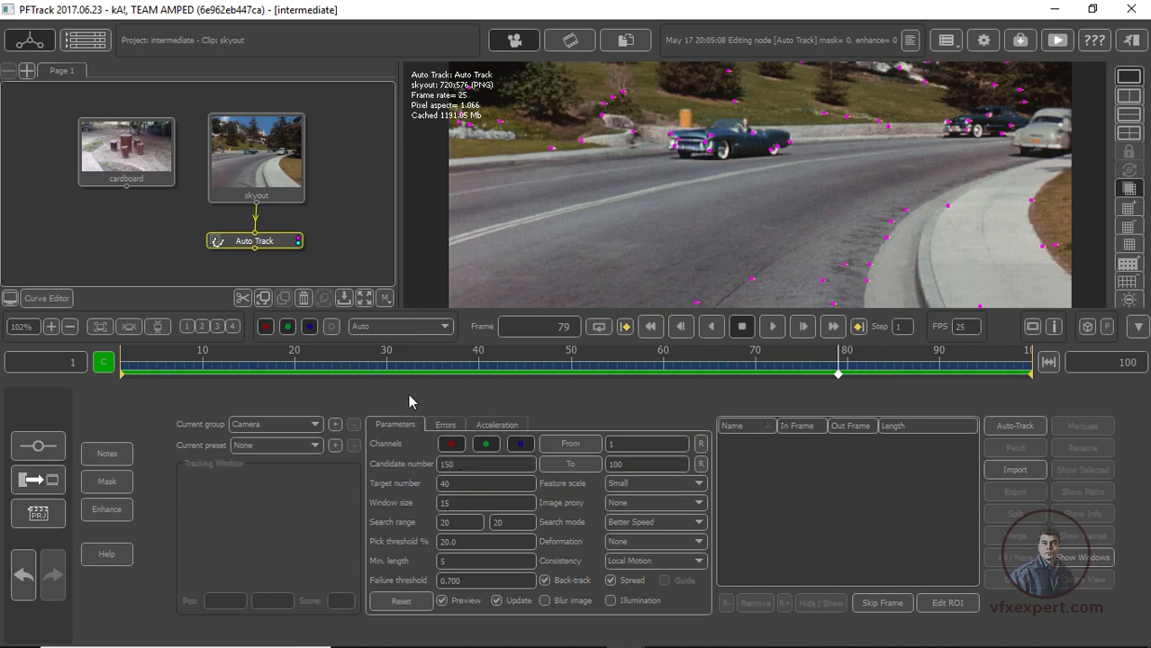
Examine the previewed tracking points on the moving cars at different frames, and turn the preview off
drag(742, 379, 443, 378)
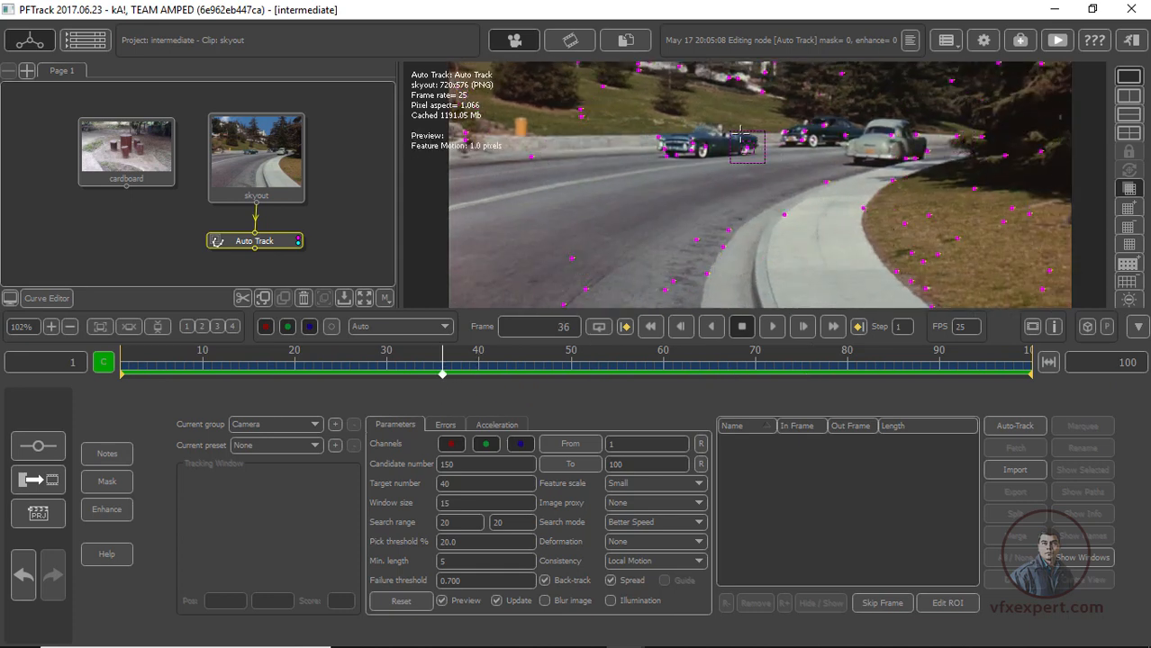
mouse_move(841, 186)
drag(432, 365, 663, 364)
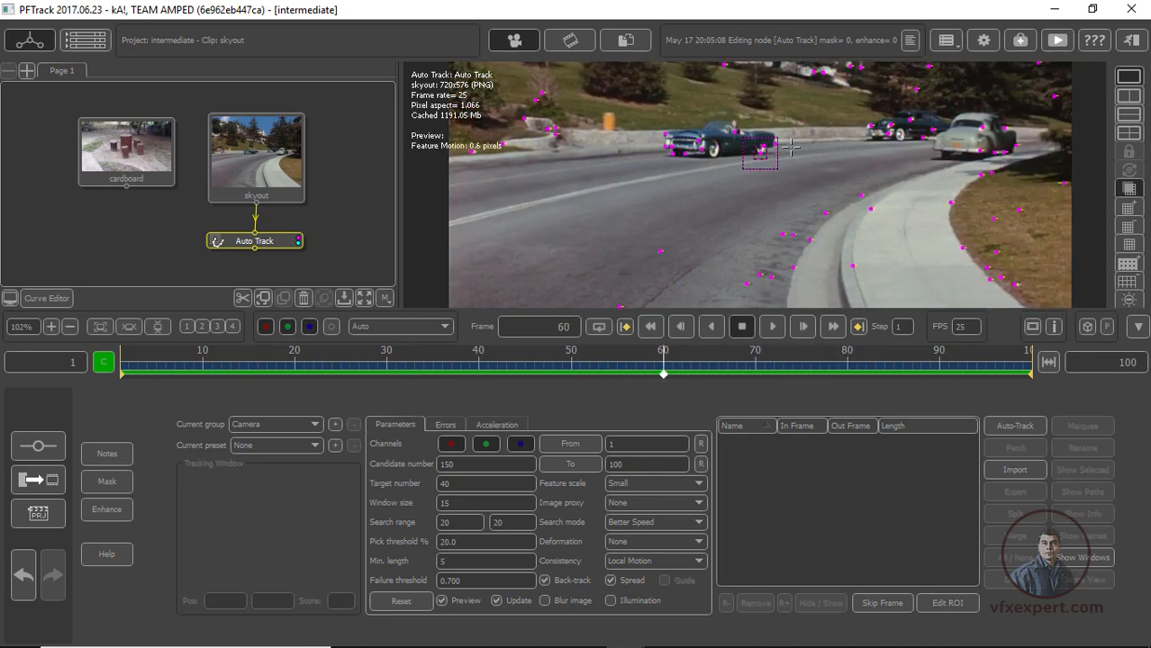
mouse_move(693, 175)
drag(513, 363, 618, 377)
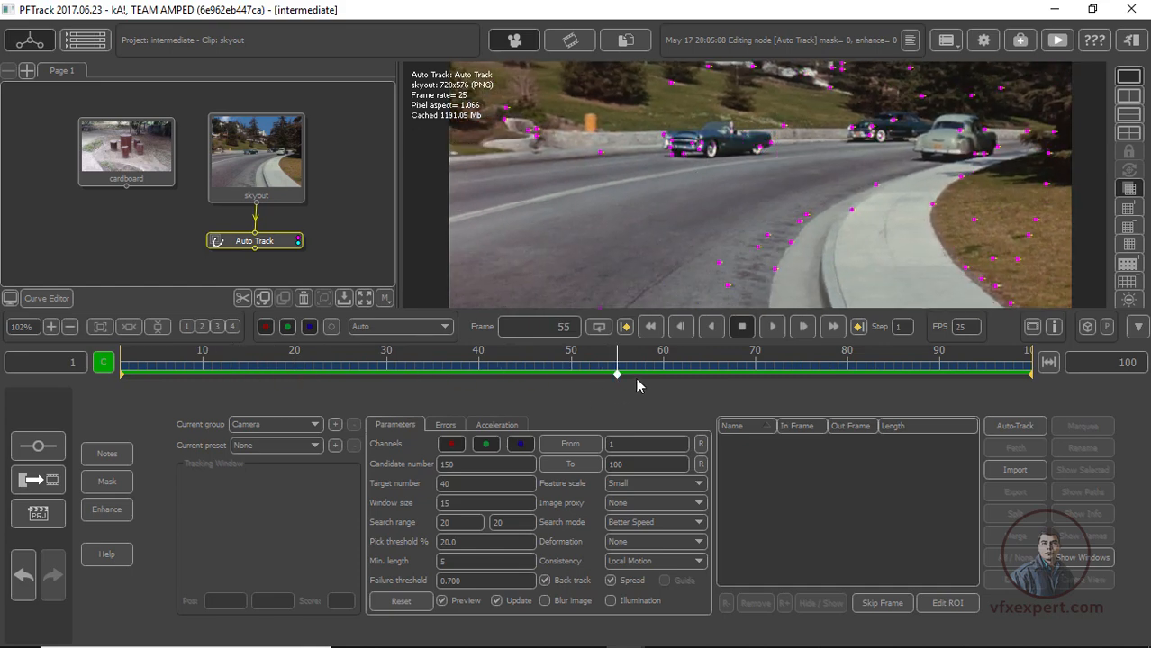
drag(639, 377, 469, 372)
click(442, 602)
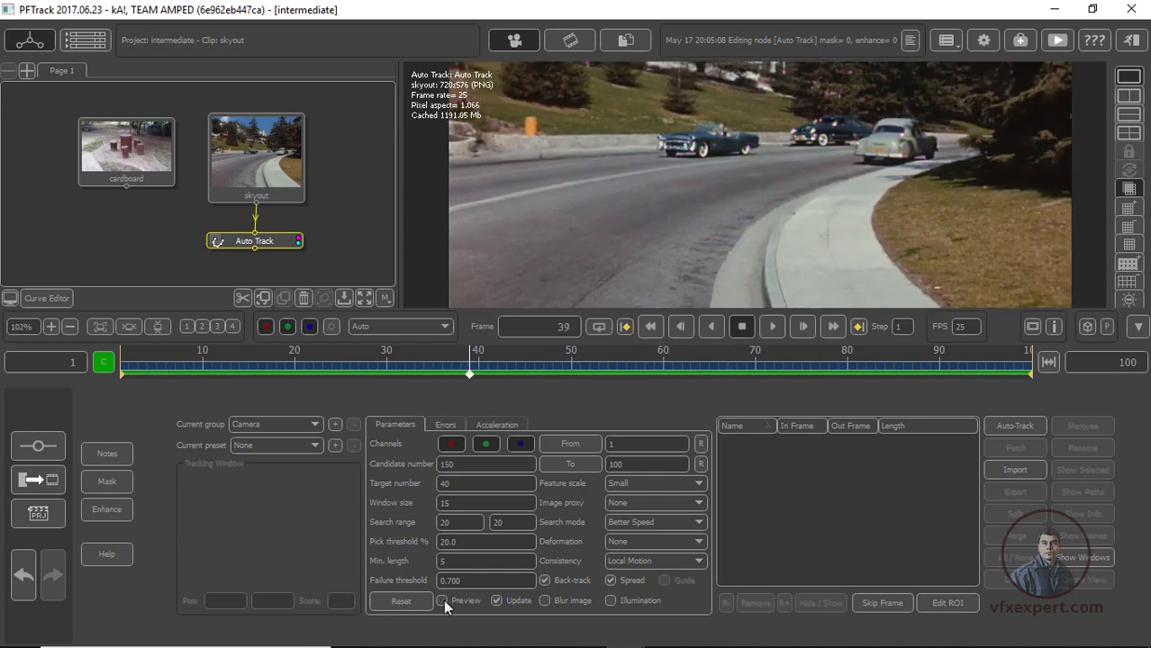
Draw a closed Bezier roto mask around the blue convertible at frame 52 in the Auto Track node's mask editor
click(280, 243)
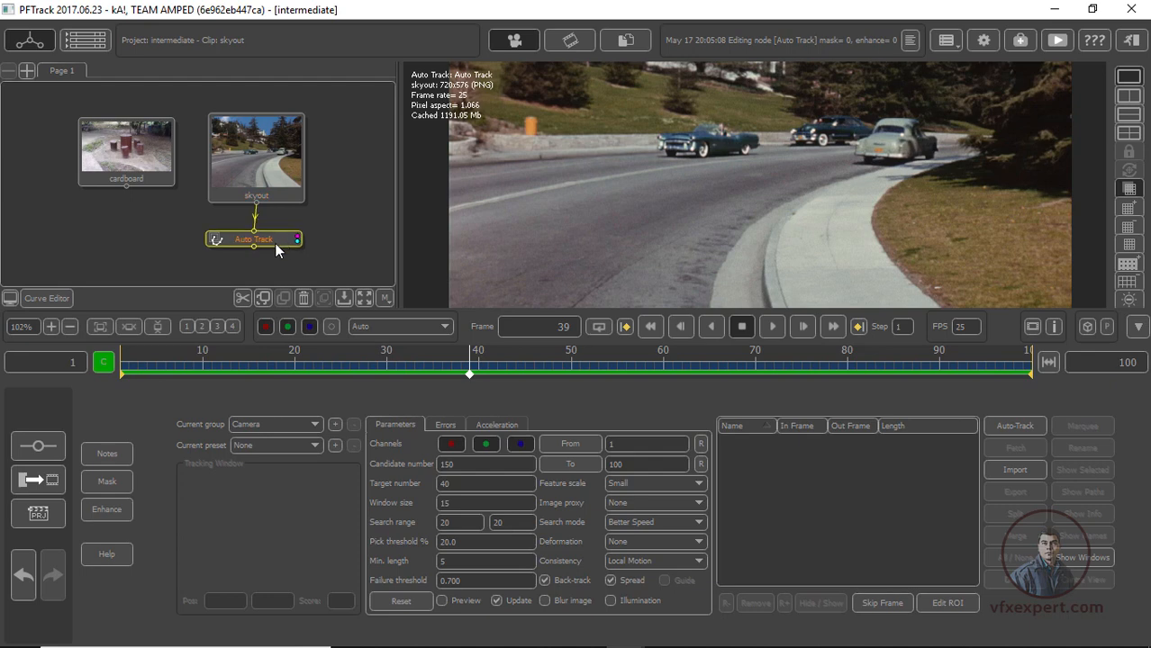
click(115, 478)
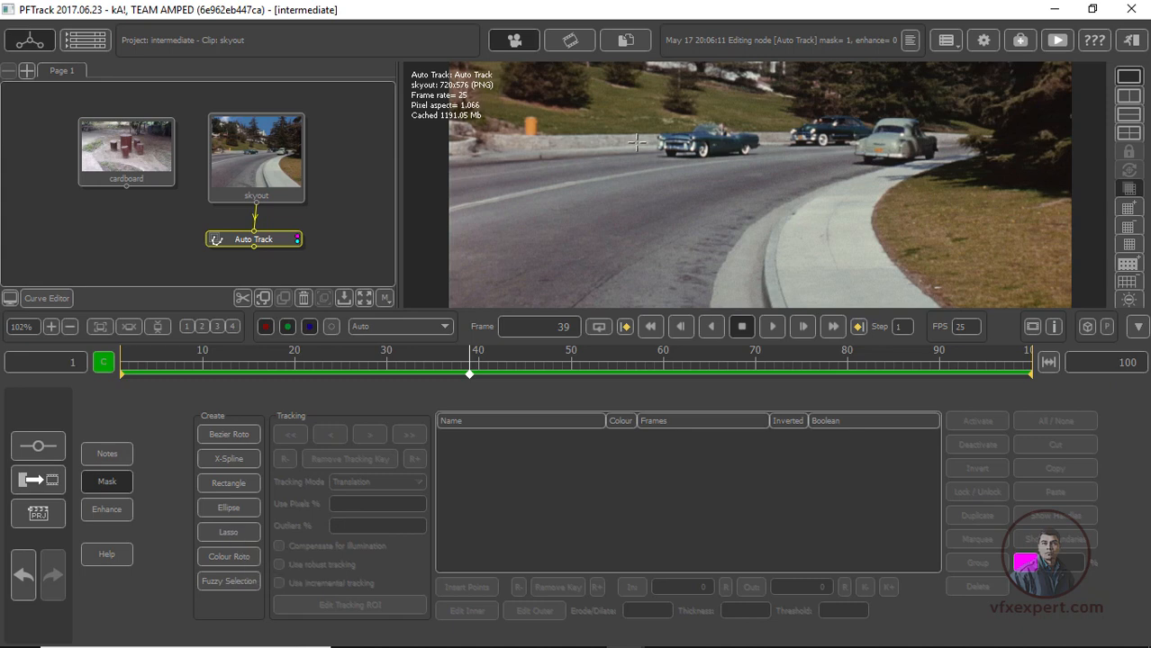
click(236, 436)
scroll(732, 133, up, 2)
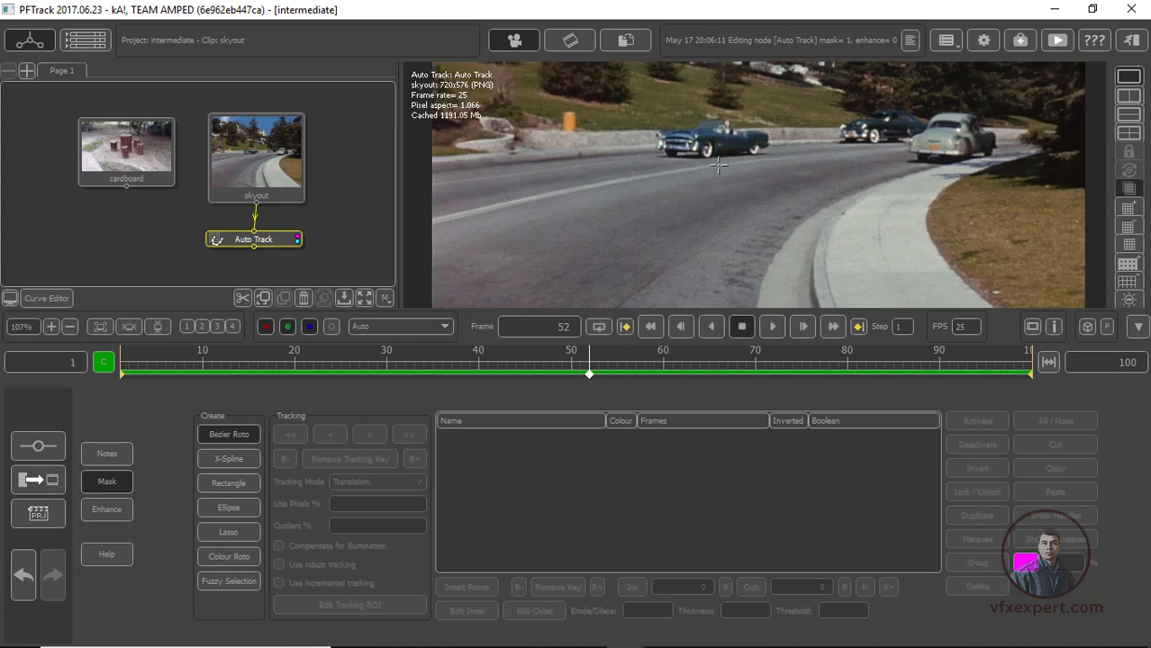
click(633, 153)
drag(667, 120, 784, 124)
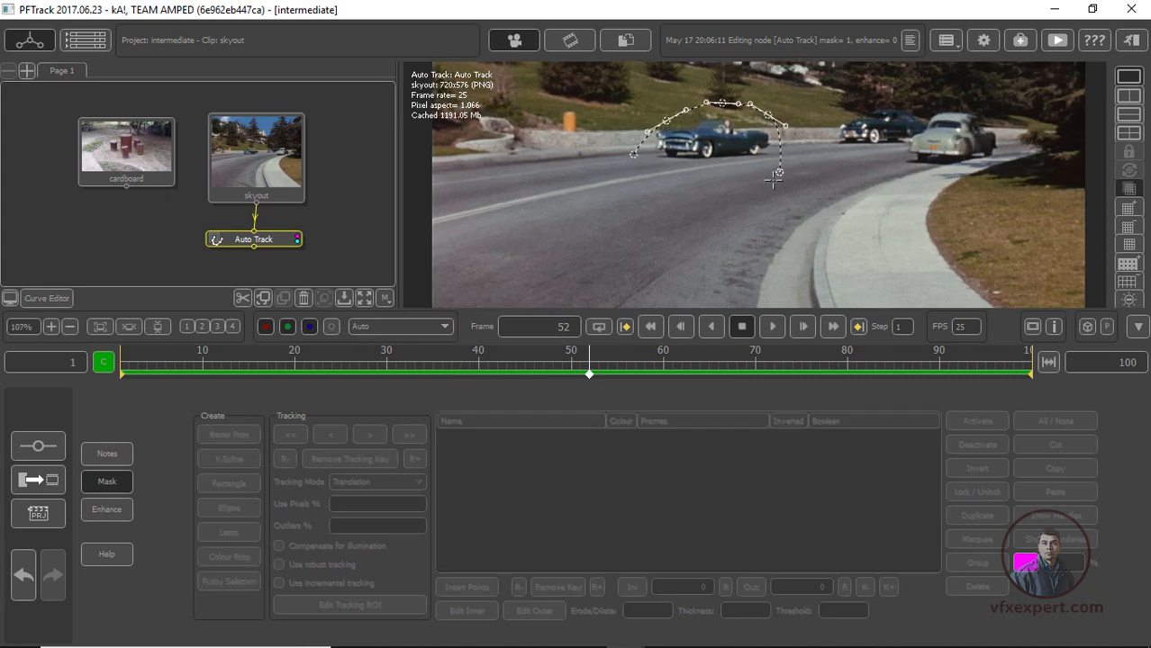
drag(779, 172, 769, 179)
drag(695, 186, 643, 178)
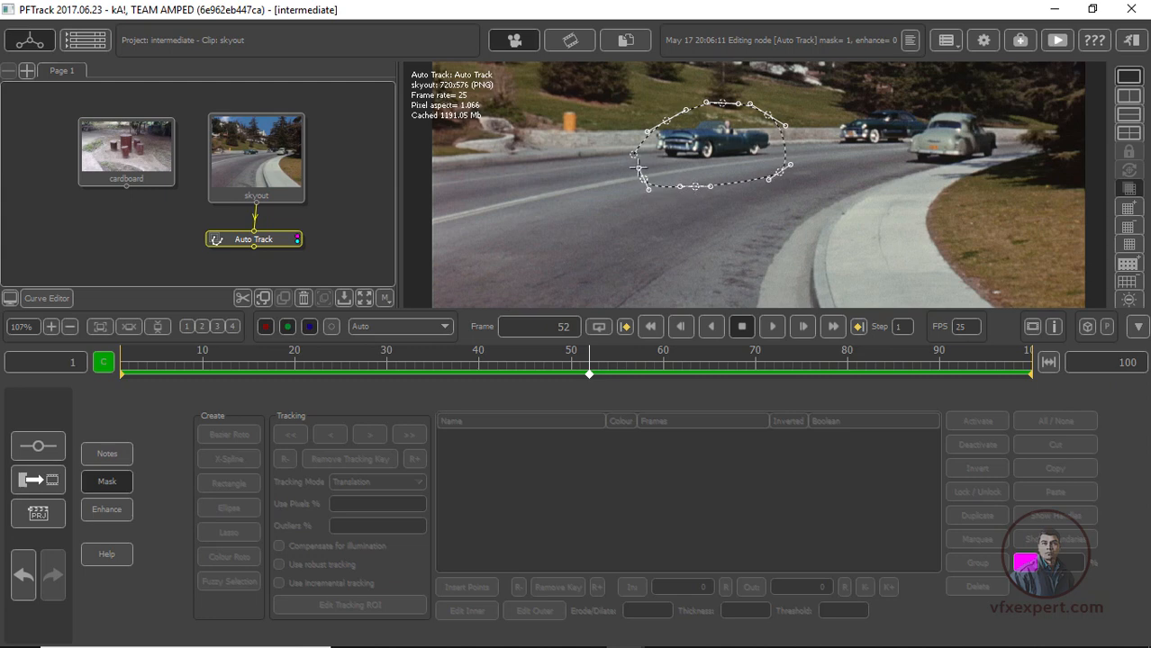
click(634, 153)
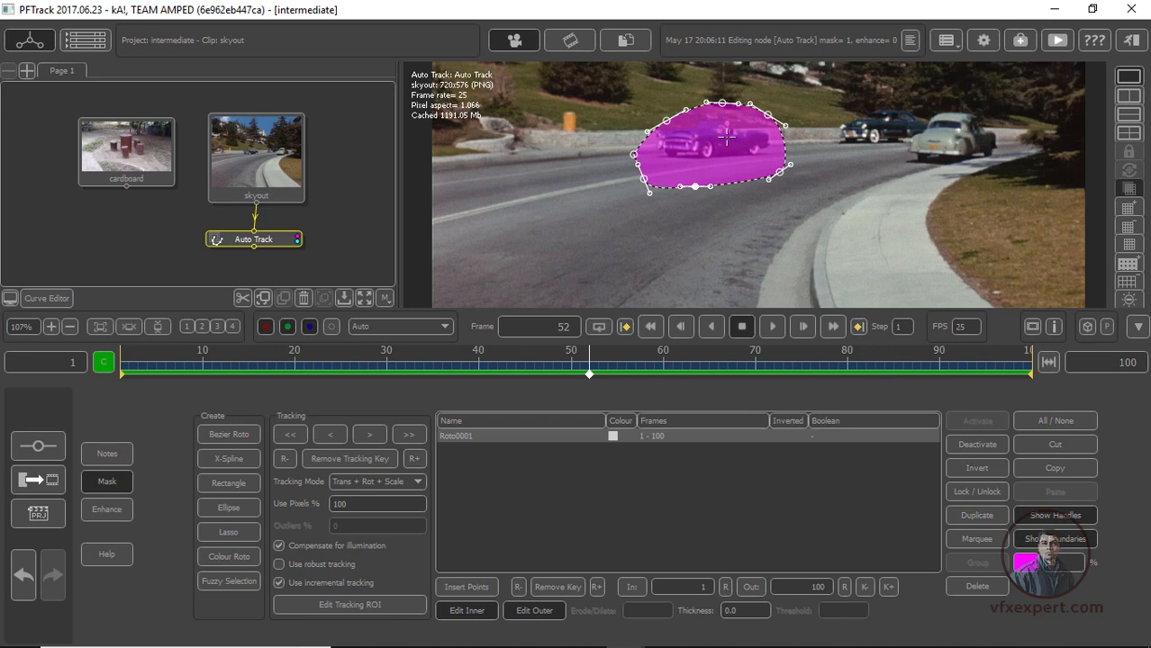
Select the whole roto mask and shrink it to fit more closely around the convertible at frame 52
drag(590, 373, 587, 399)
scroll(713, 160, up, 1)
click(714, 160)
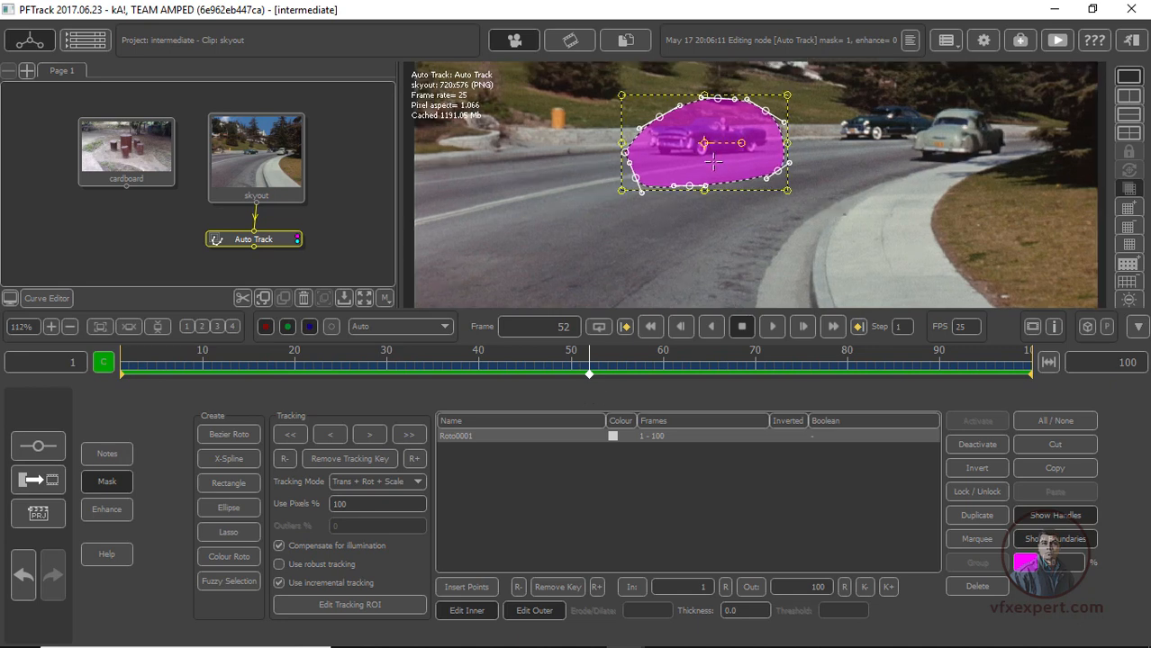
click(710, 170)
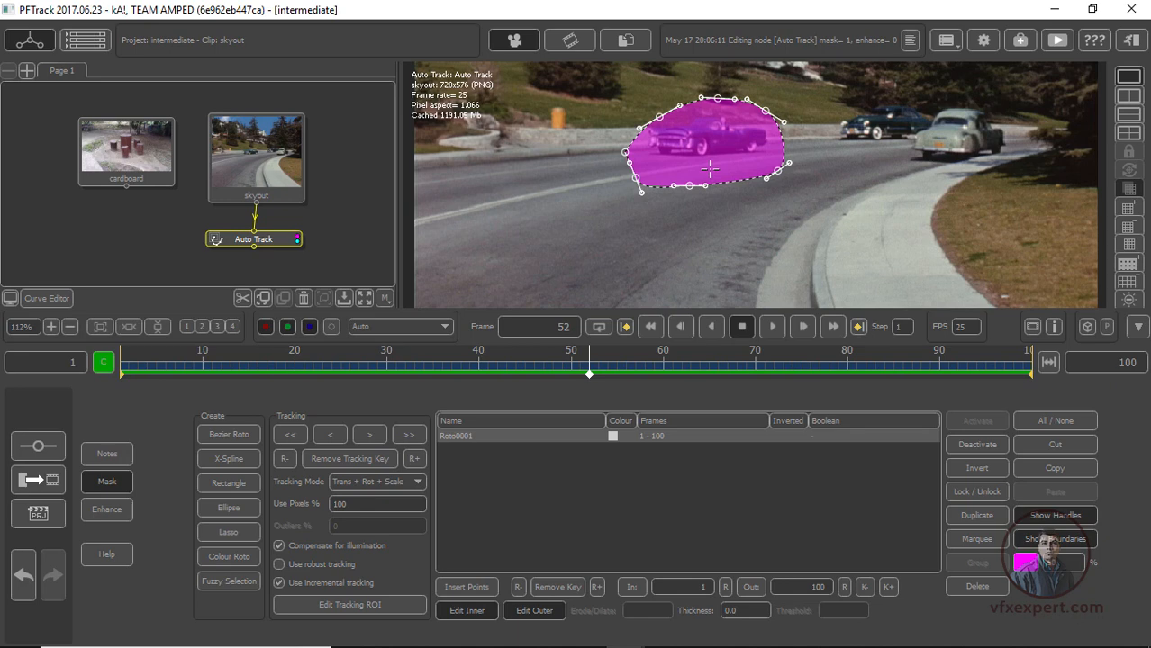
click(710, 169)
click(784, 121)
click(715, 111)
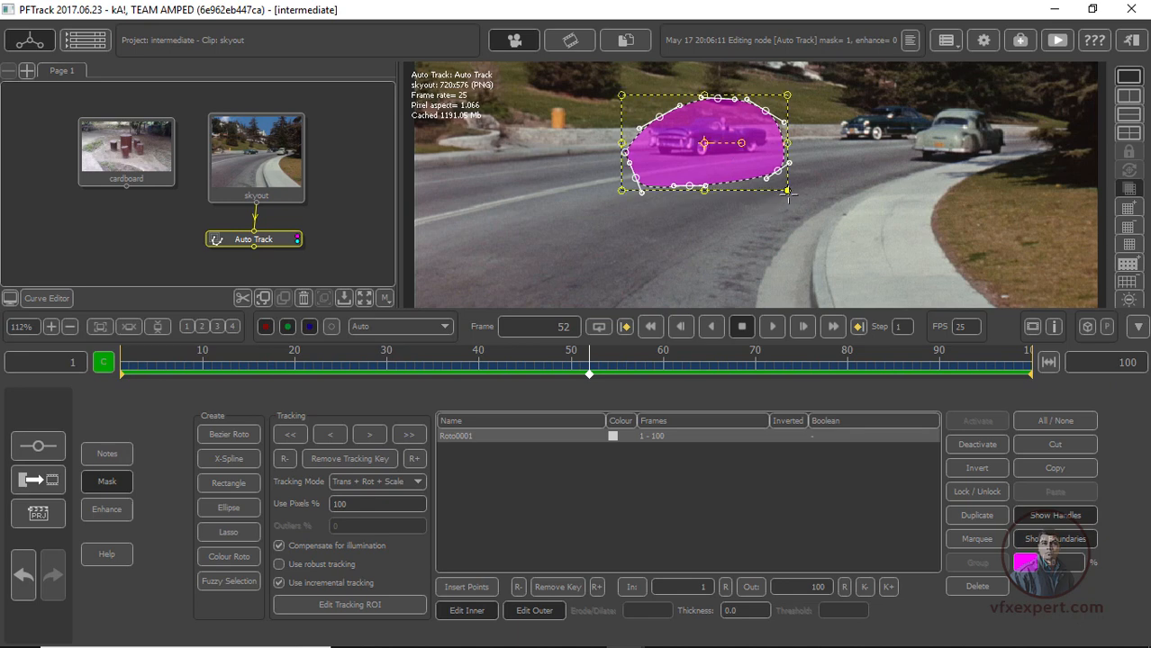
drag(788, 191, 717, 152)
Keyframe the roto mask at frames 31, 14 and 1, moving and resizing it to cover the convertible
drag(590, 374, 397, 374)
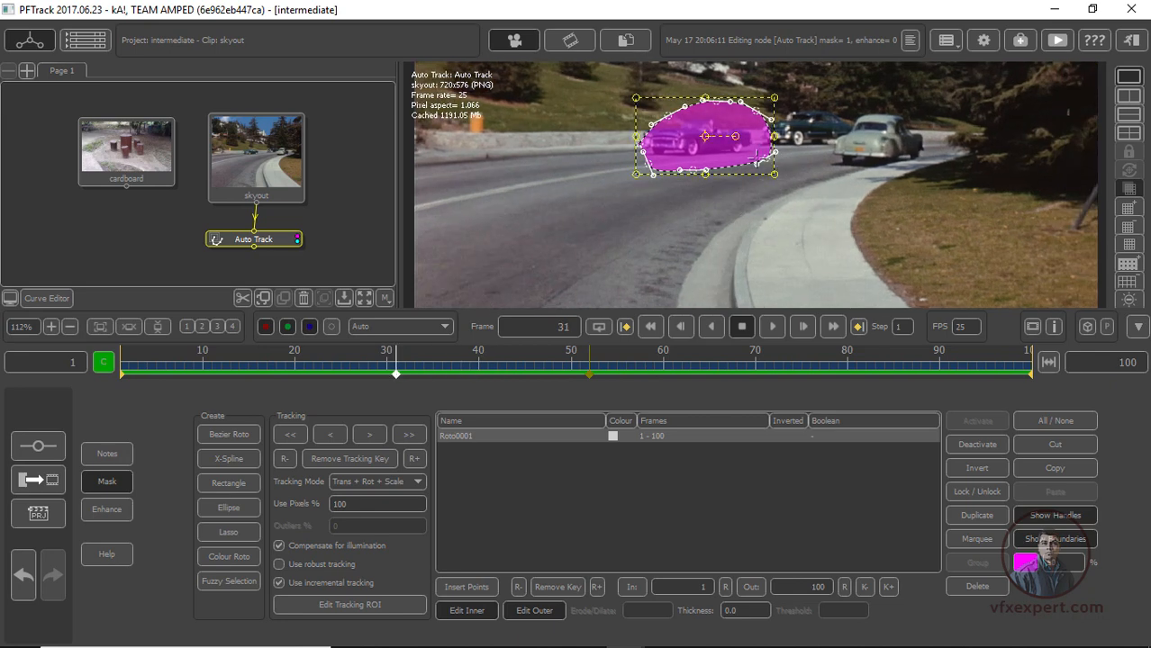
drag(757, 158, 765, 183)
drag(397, 374, 239, 374)
mouse_move(639, 170)
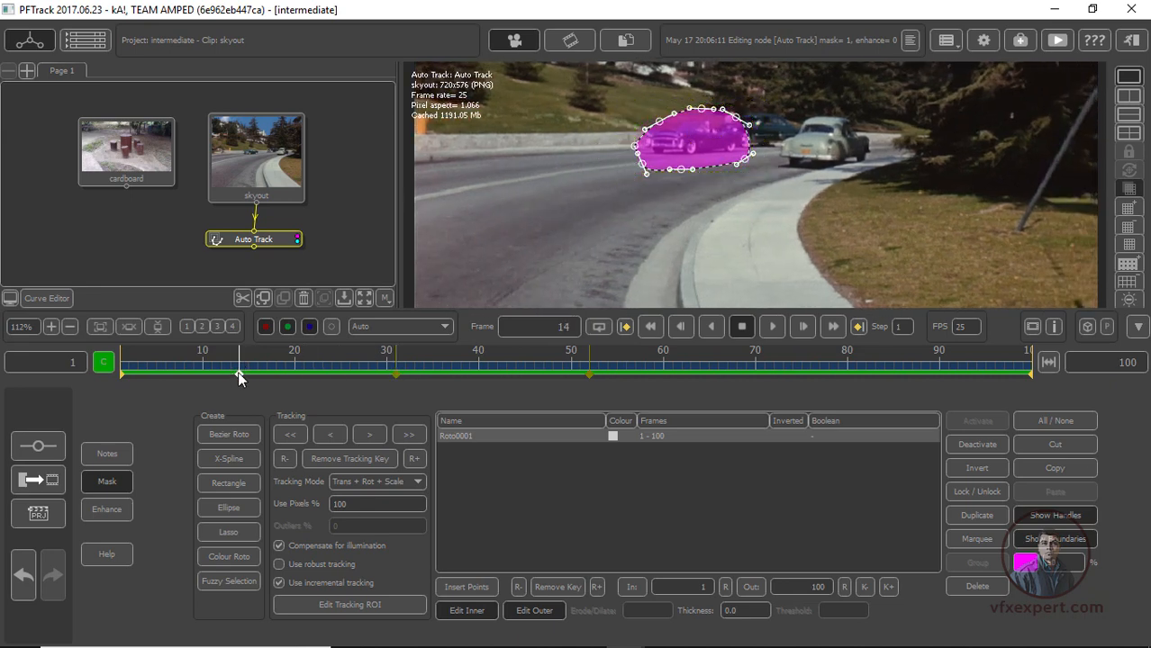
drag(238, 371, 122, 371)
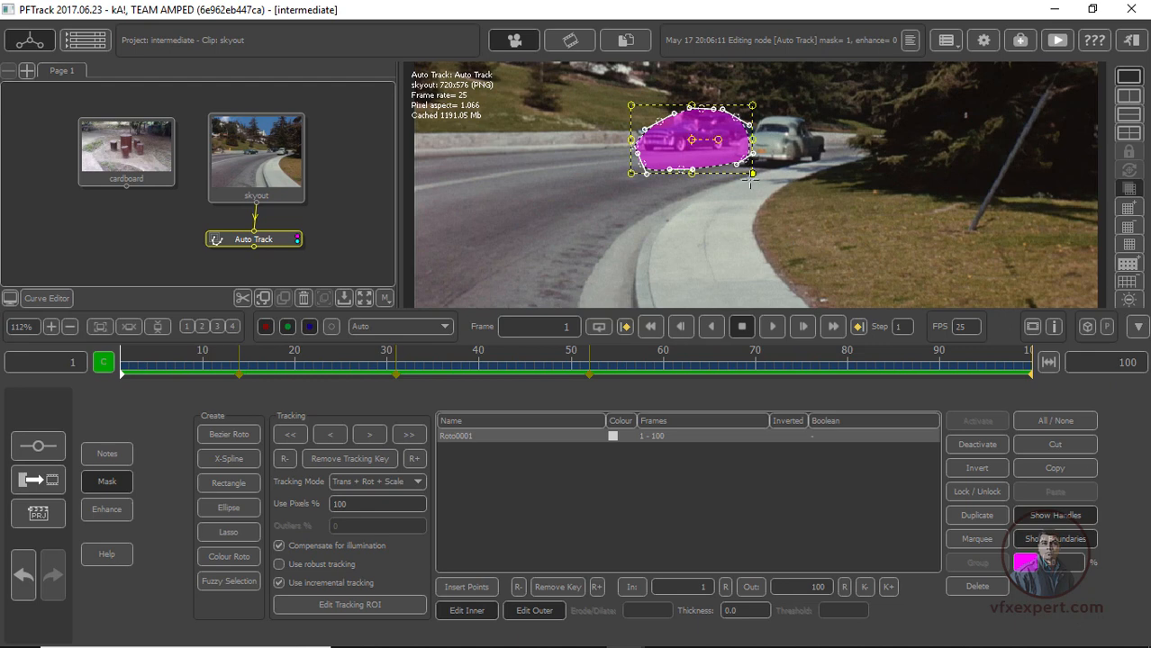
drag(751, 179, 703, 153)
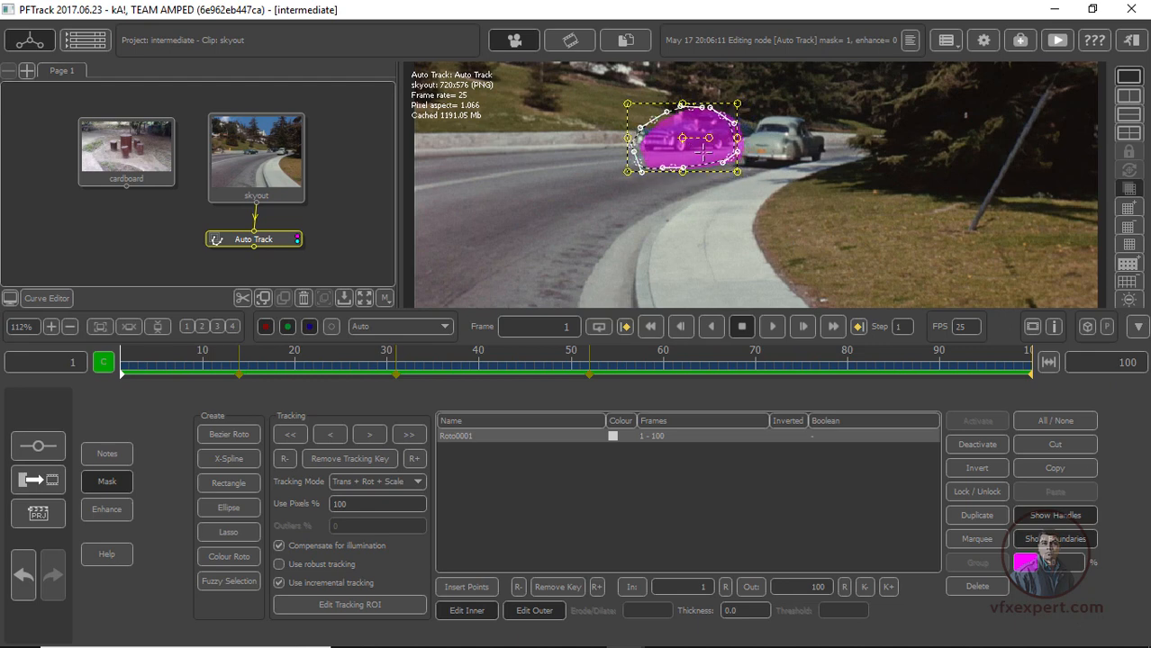
Keyframe the roto mask at frames 70, 97 and 81, repositioning and resizing it to cover the convertible
drag(180, 372, 754, 346)
mouse_move(724, 156)
mouse_down()
mouse_move(750, 153)
mouse_move(738, 151)
mouse_up()
click(750, 238)
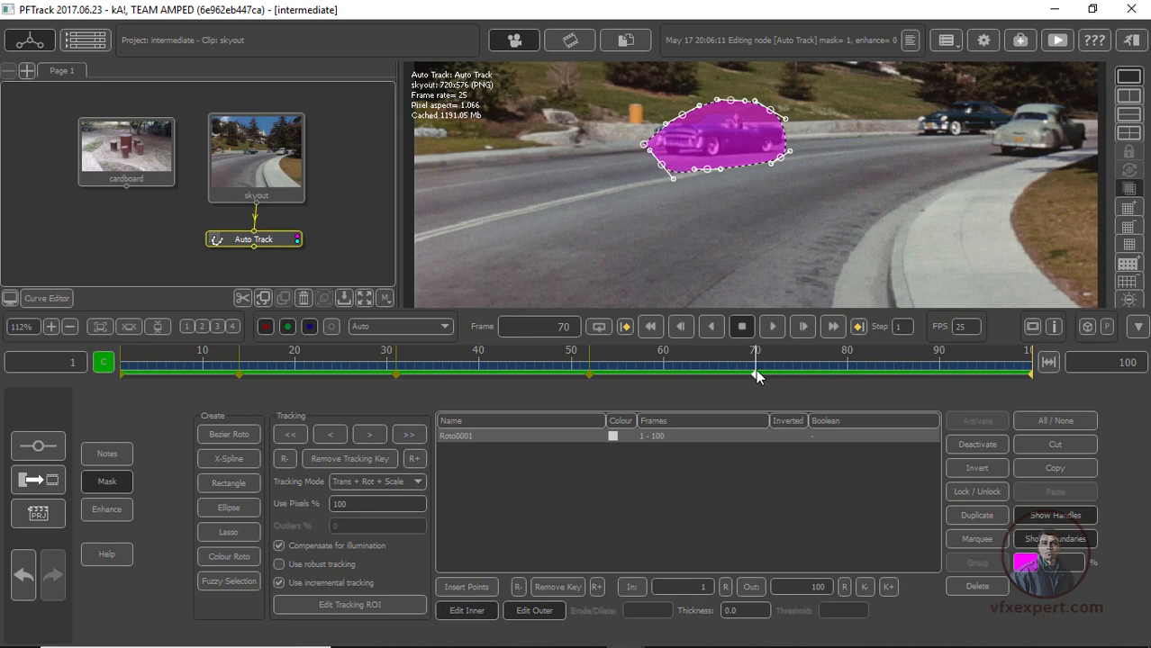
drag(756, 370, 1005, 369)
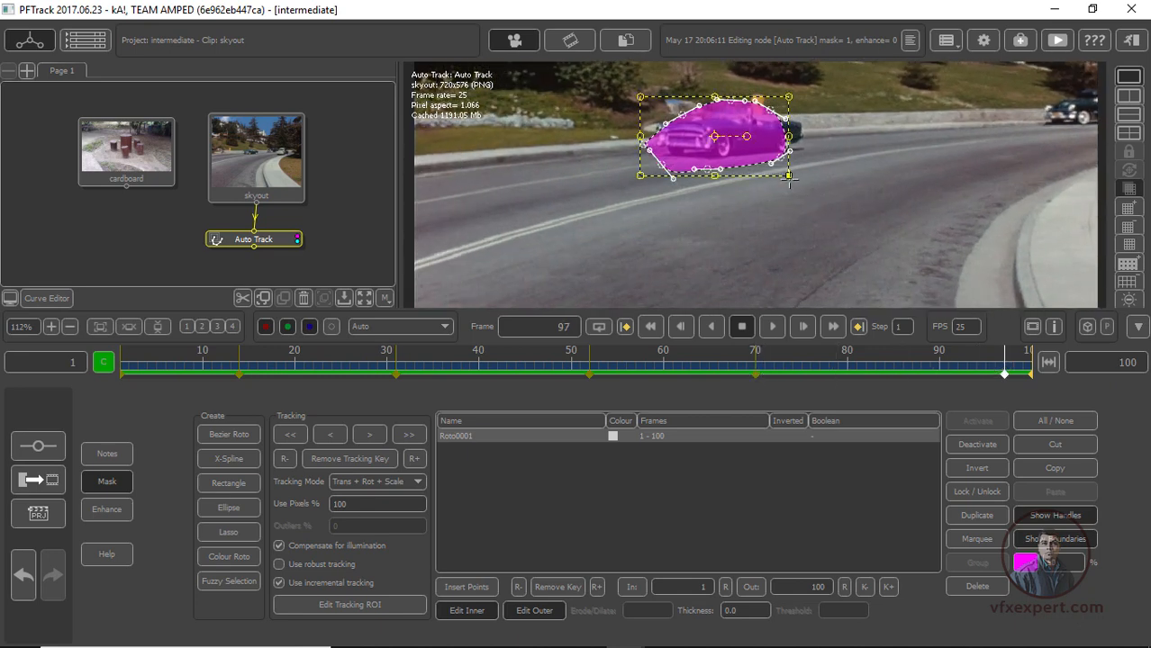
drag(789, 177, 823, 183)
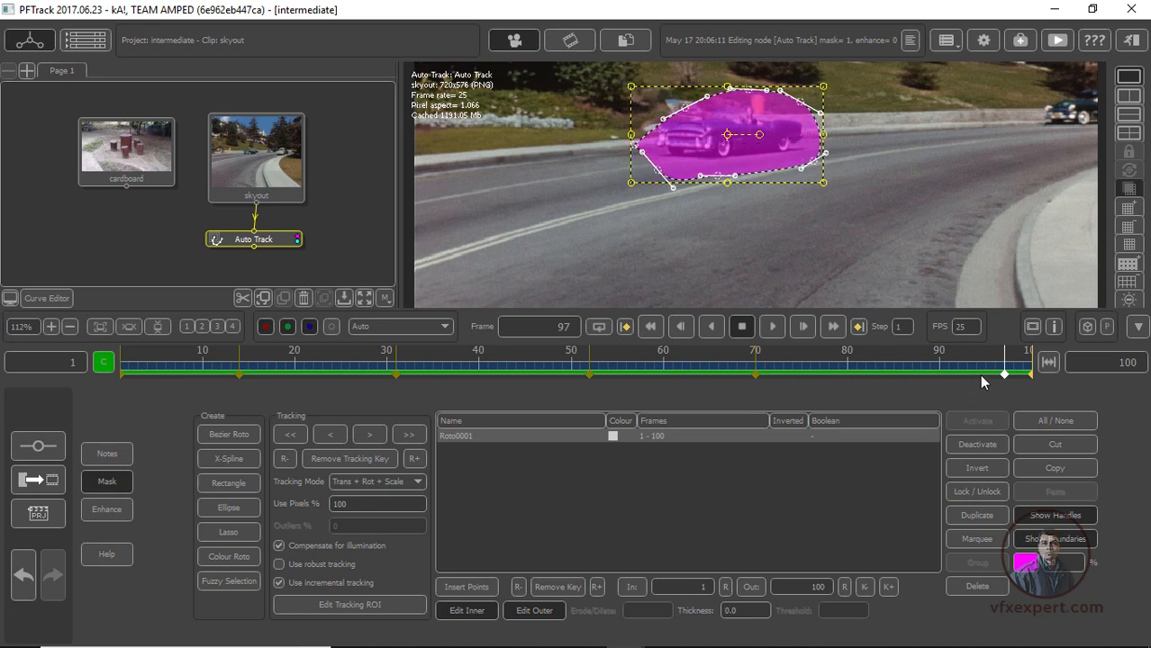
drag(982, 380, 855, 371)
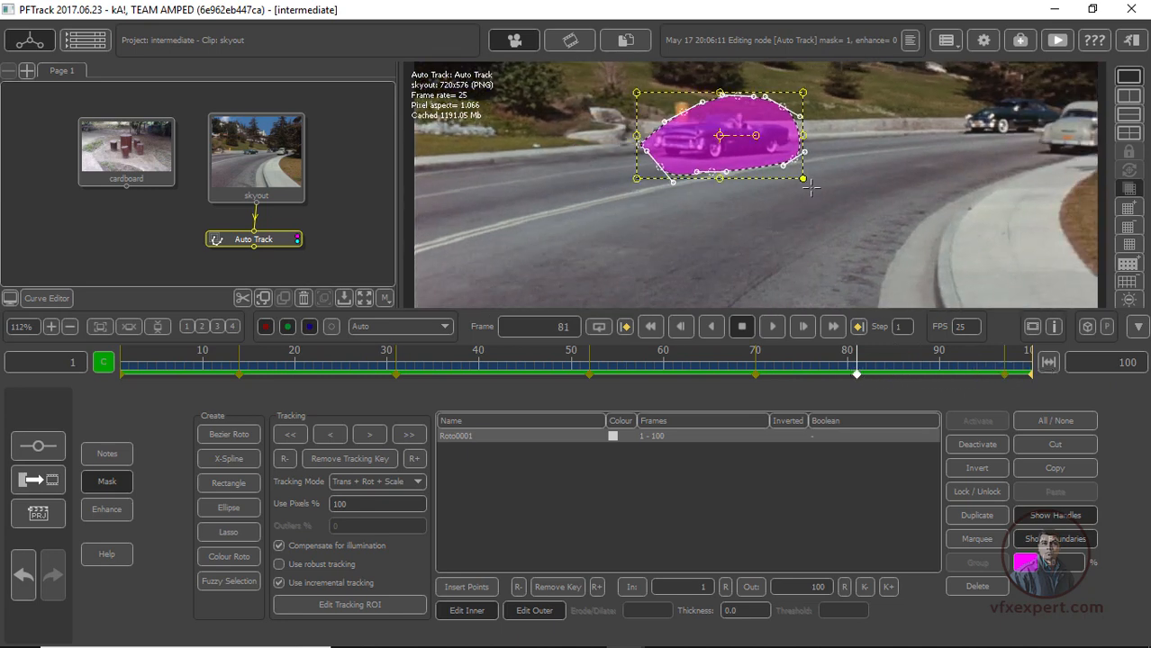
drag(803, 180, 807, 183)
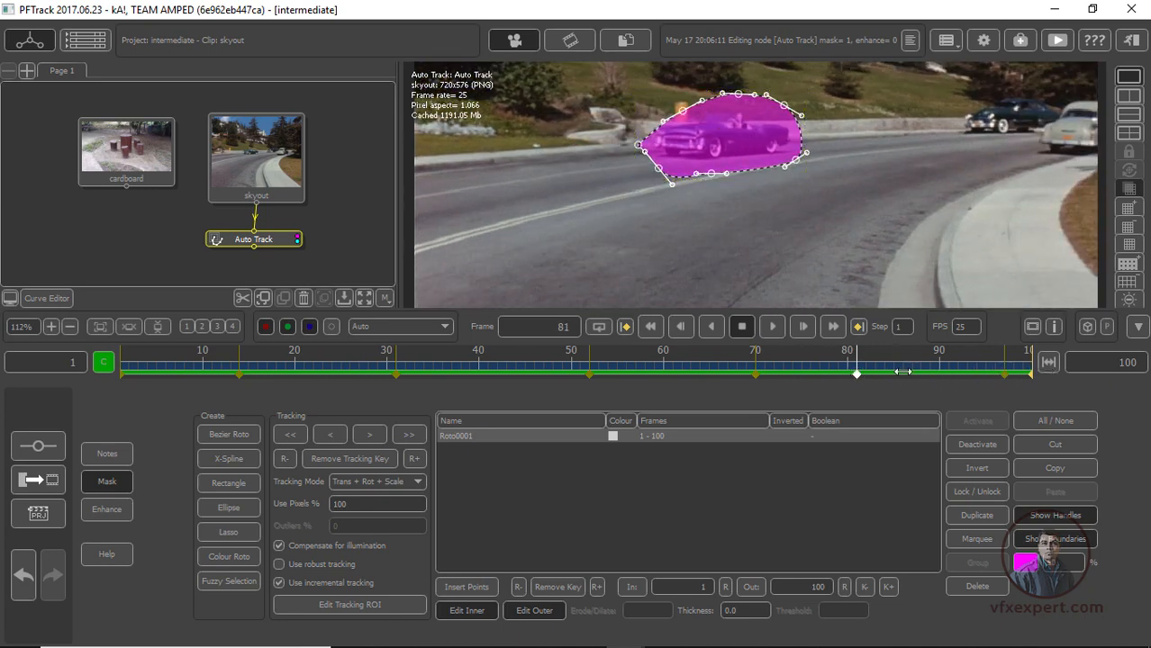
Check how the animated mask follows the convertible across the timeline, and reselect the Auto Track node
drag(902, 371, 415, 371)
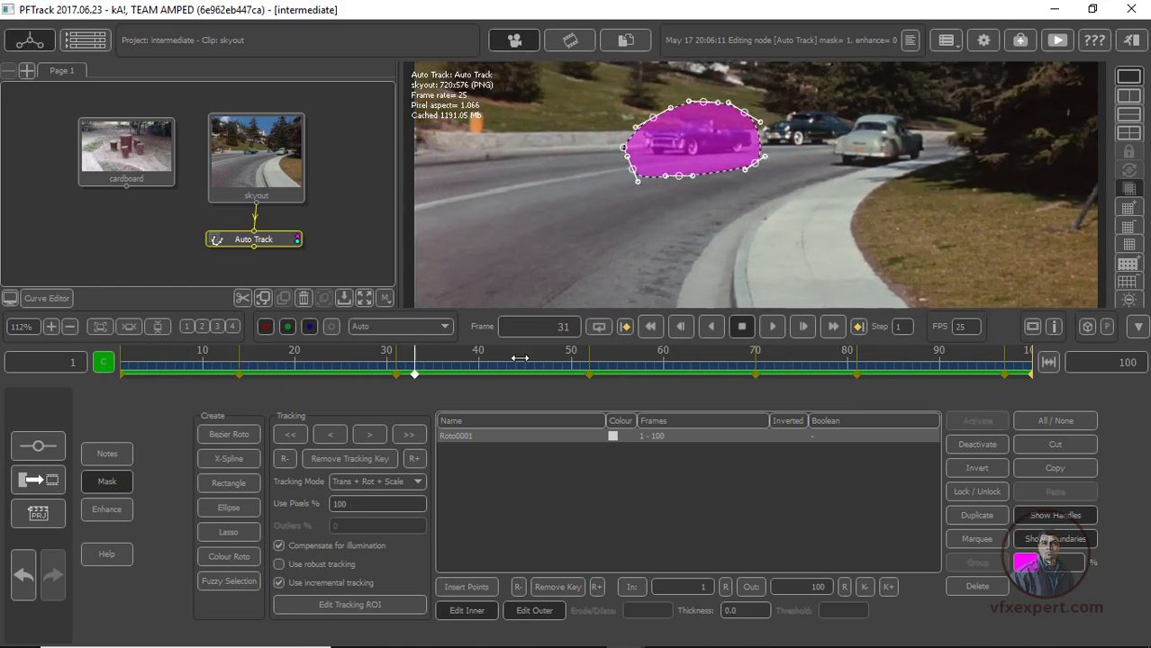
drag(519, 358, 782, 356)
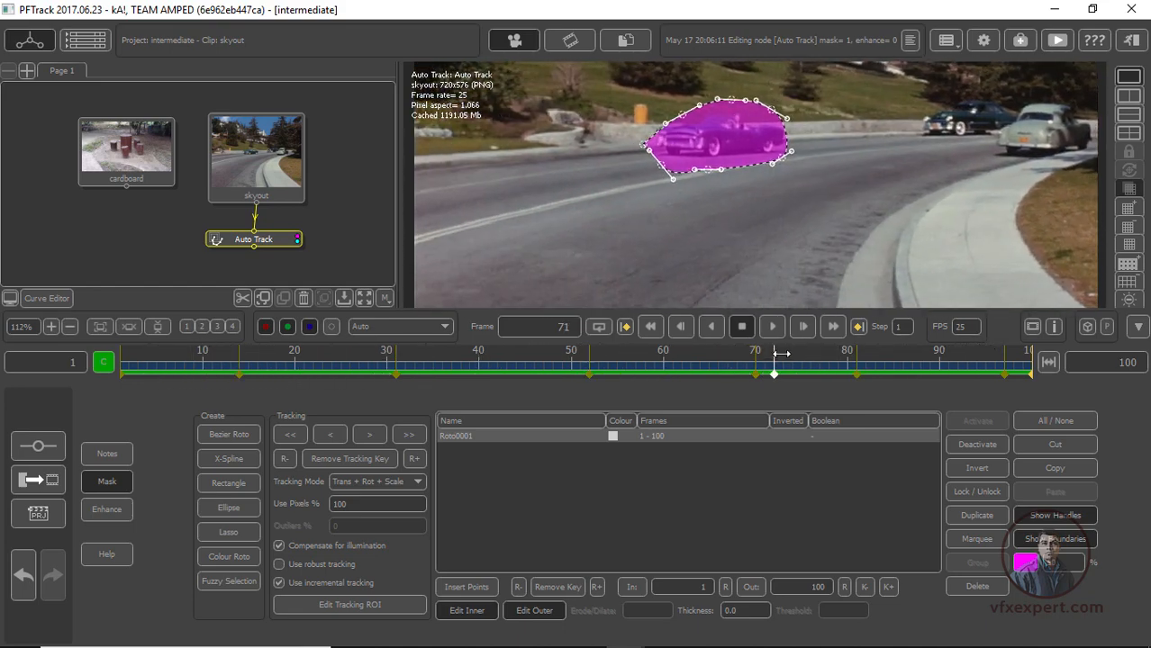
double_click(261, 242)
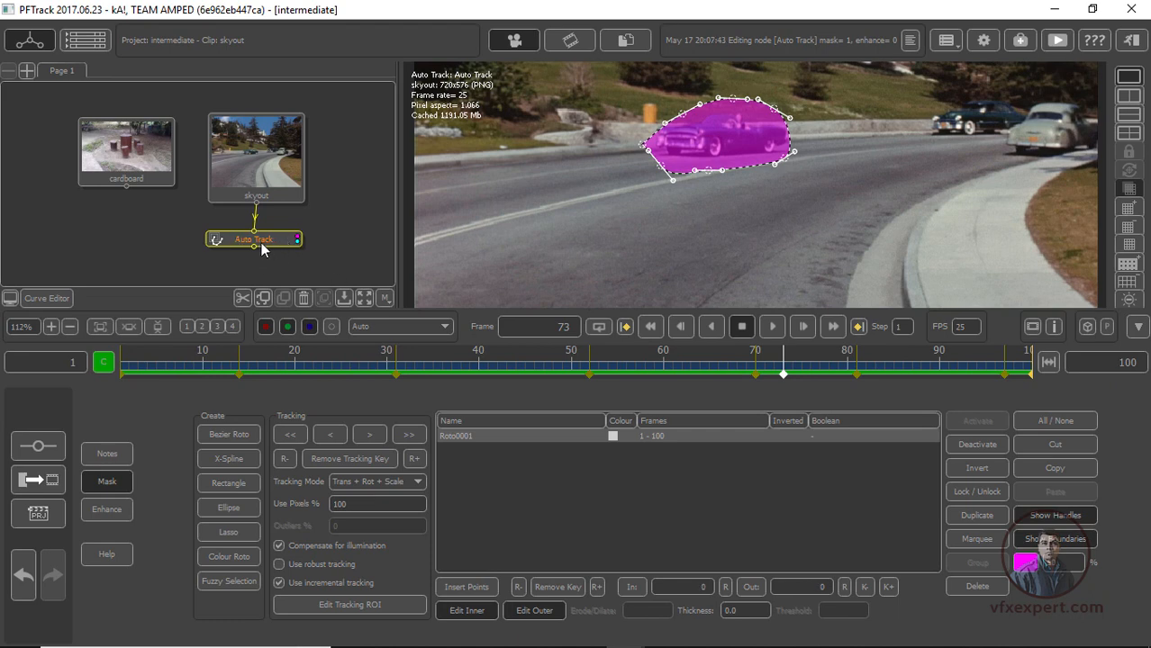
Leave mask editing, turn on the tracking feature preview, and scrub the skyout clip to check the points around the mask
click(114, 487)
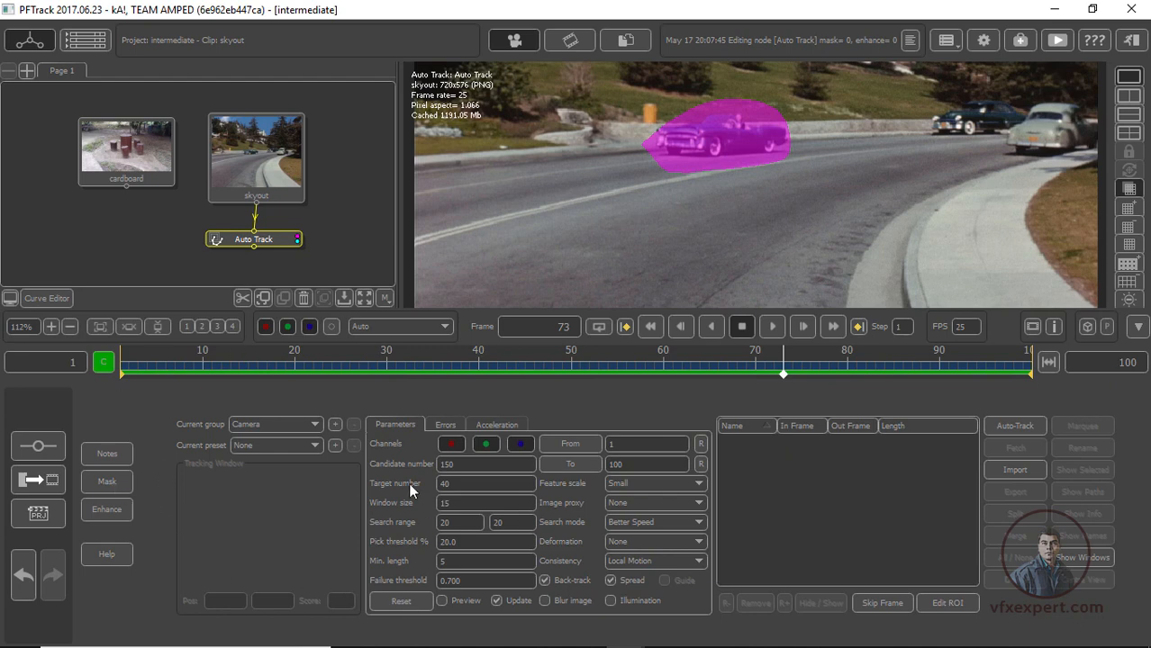
click(122, 483)
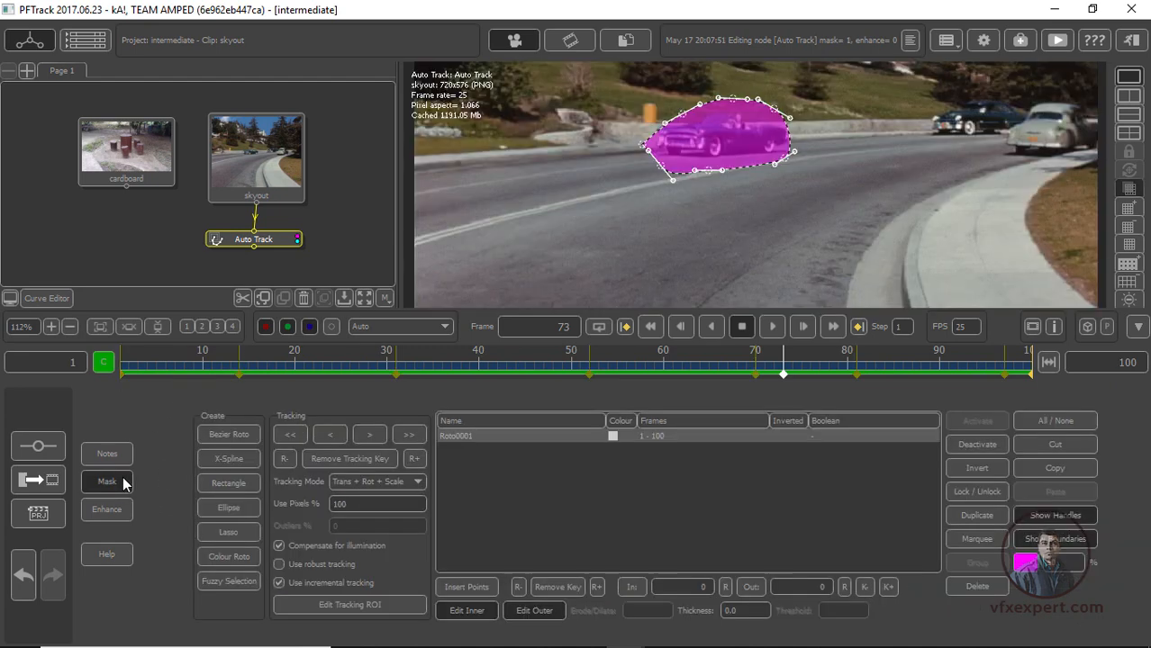
click(120, 486)
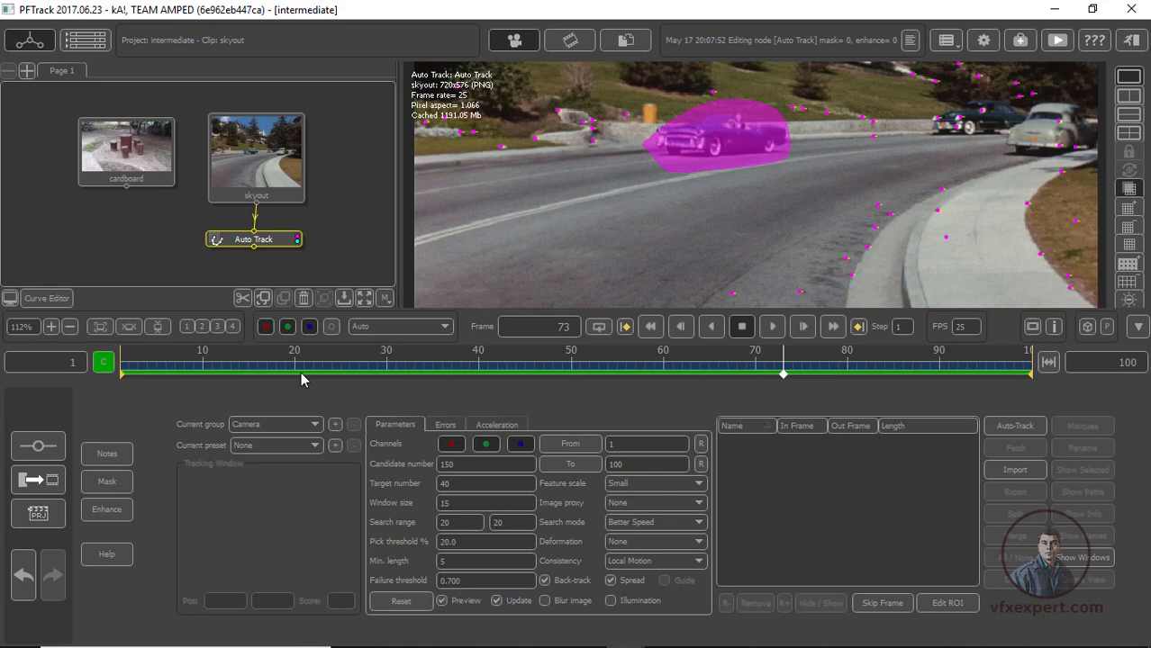
drag(338, 366, 749, 355)
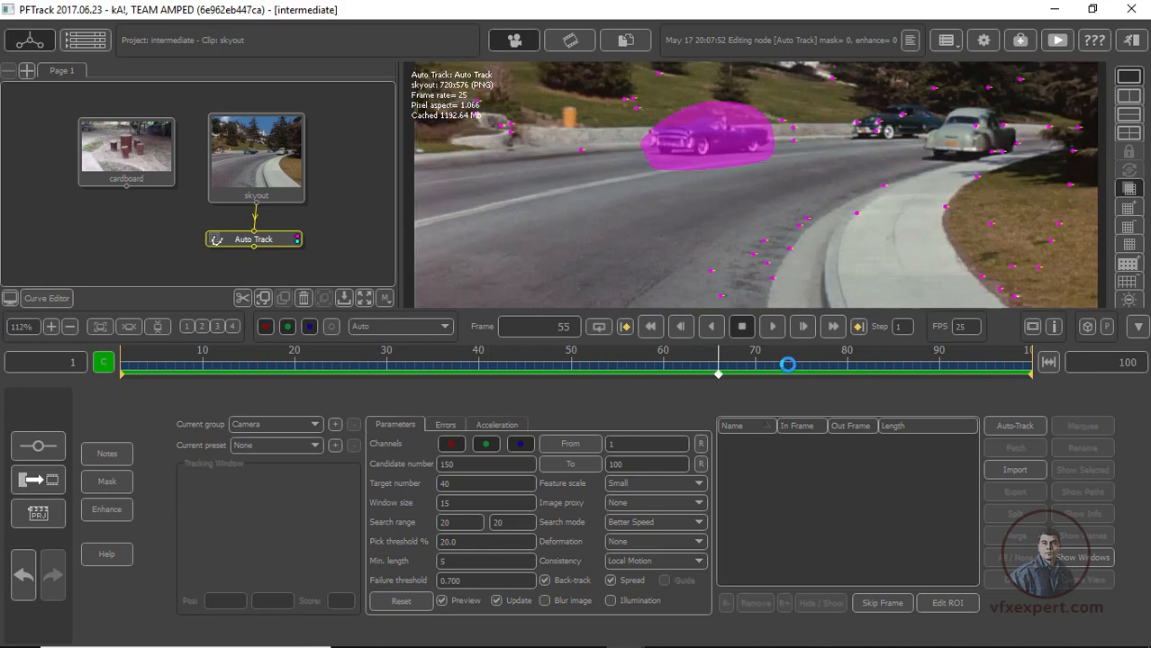
drag(162, 362, 857, 362)
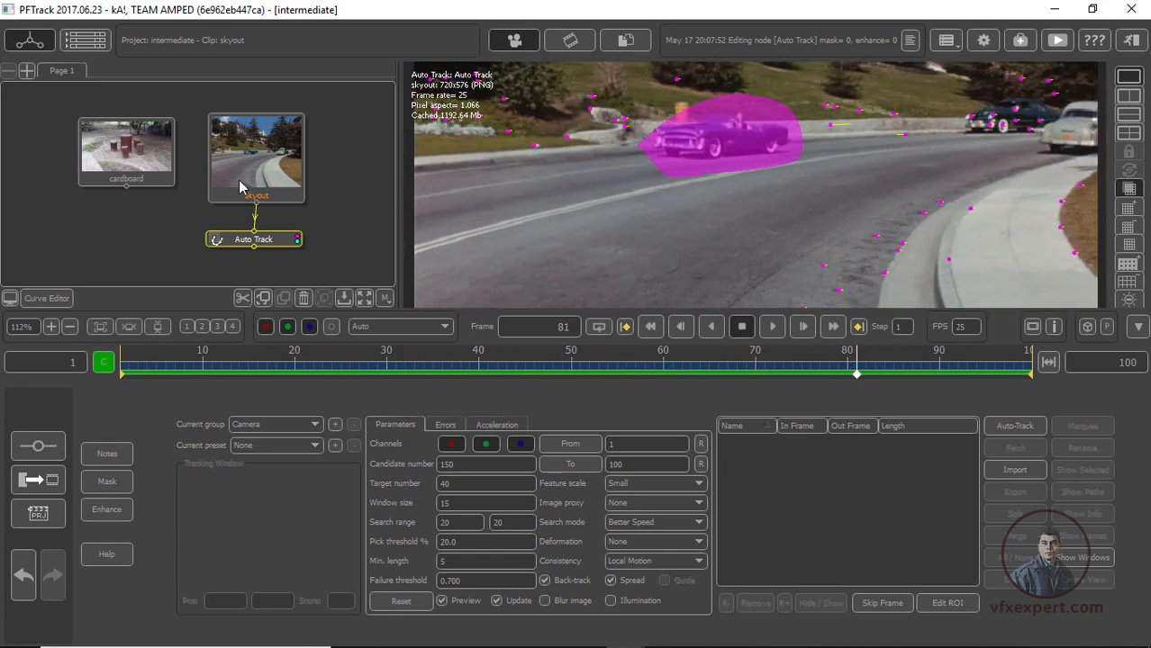
Rearrange the node tree, aligning the skyout clip above its Auto Track node and placing the cardboard clip beside them
drag(135, 164, 368, 158)
drag(207, 157, 165, 151)
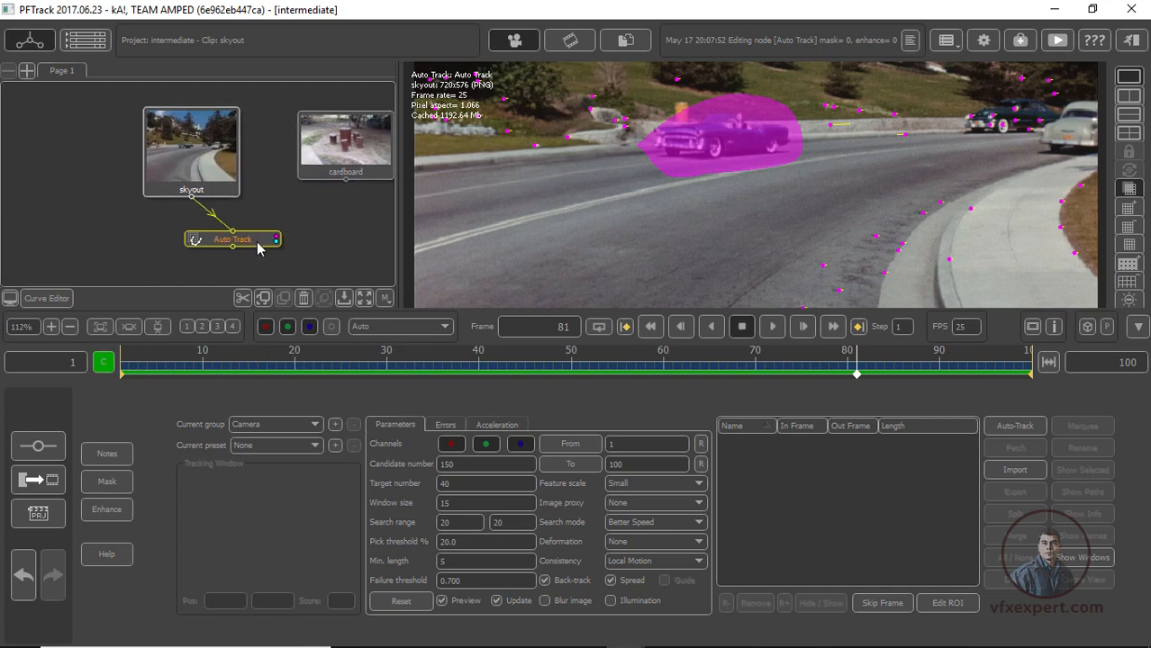
drag(256, 241, 199, 230)
drag(165, 171, 111, 165)
drag(187, 233, 147, 229)
drag(148, 171, 142, 167)
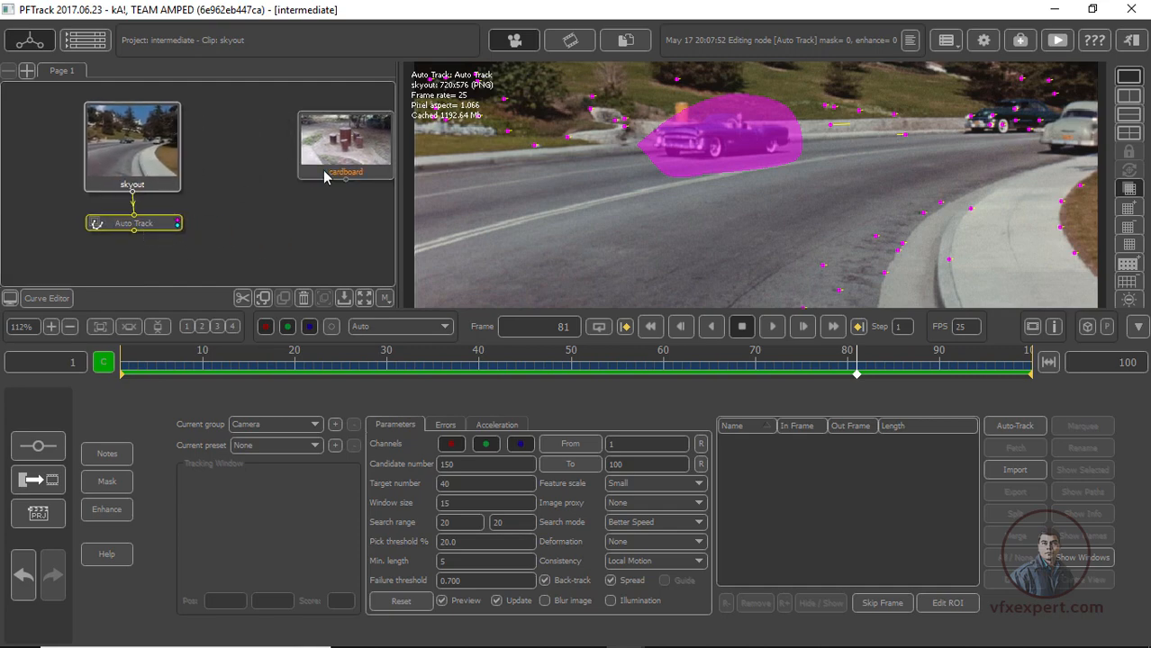
drag(329, 171, 288, 145)
Open the cardboard clip in the viewer and attach an Auto Track node to it
click(269, 143)
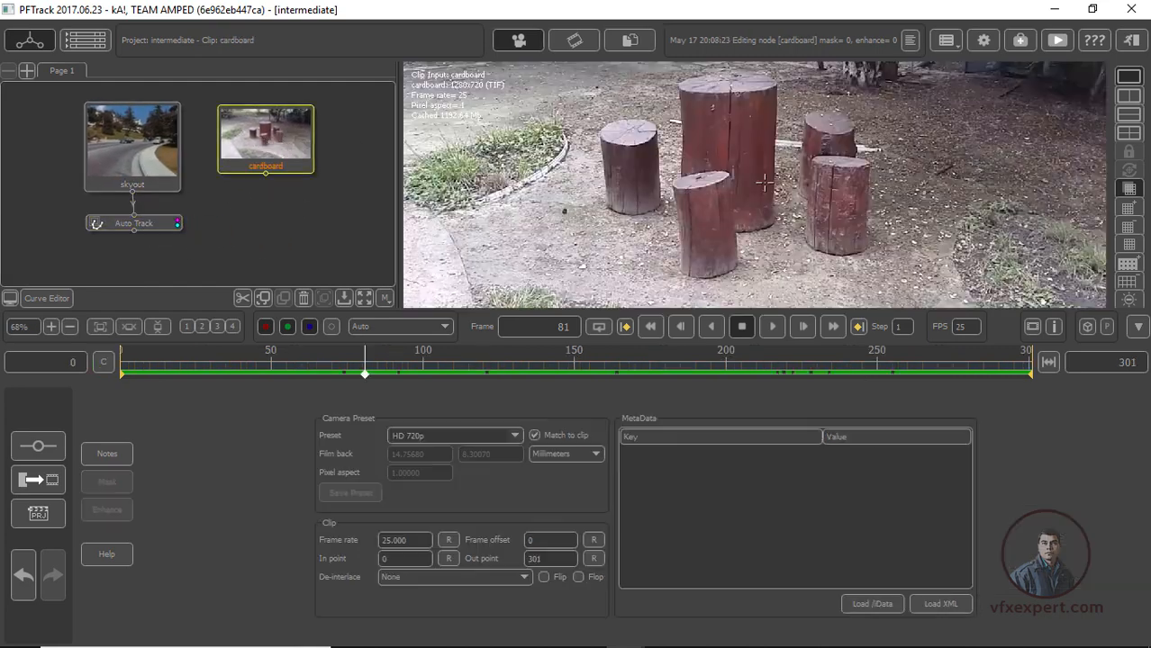
scroll(739, 209, down, 5)
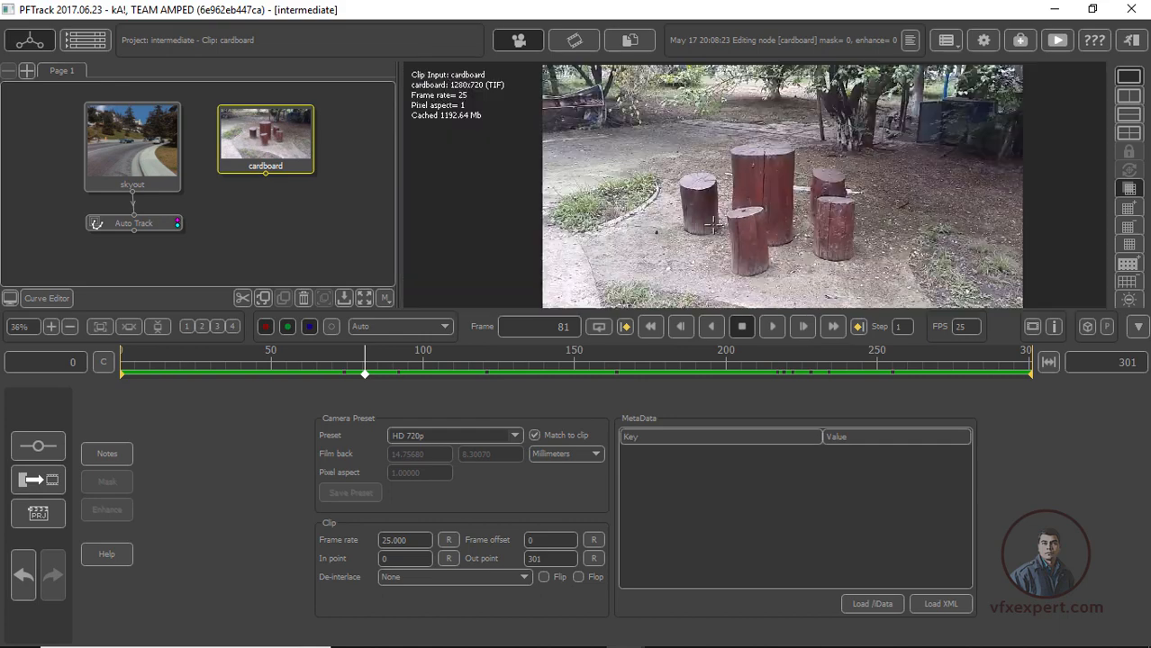
right_click(275, 131)
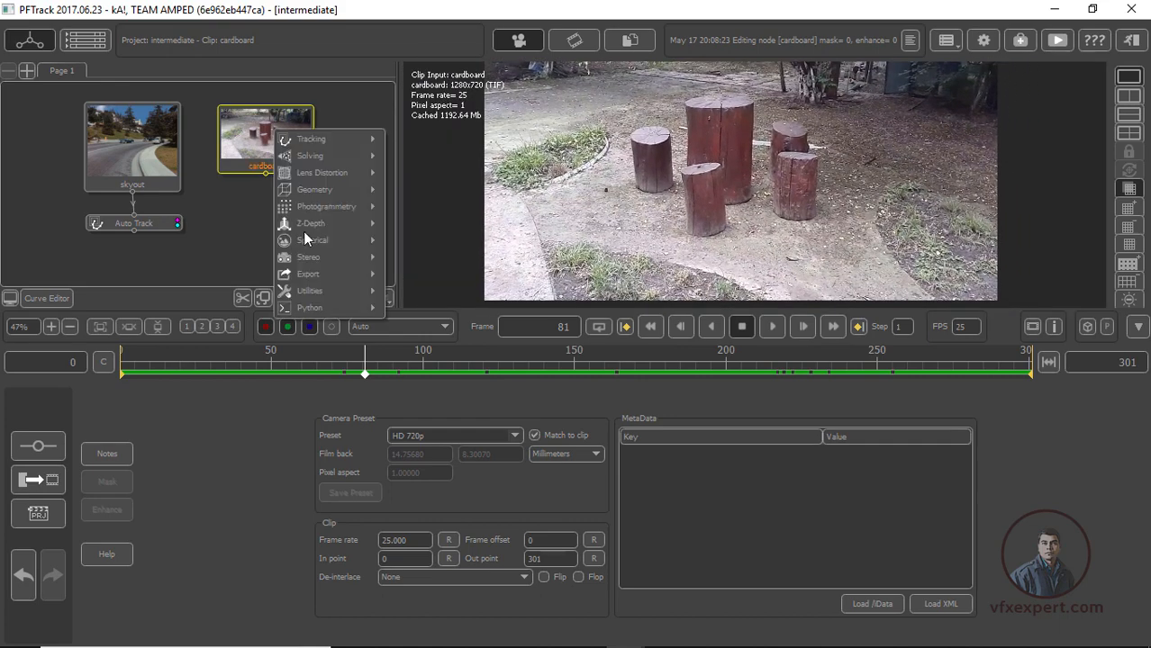
mouse_move(360, 138)
click(426, 142)
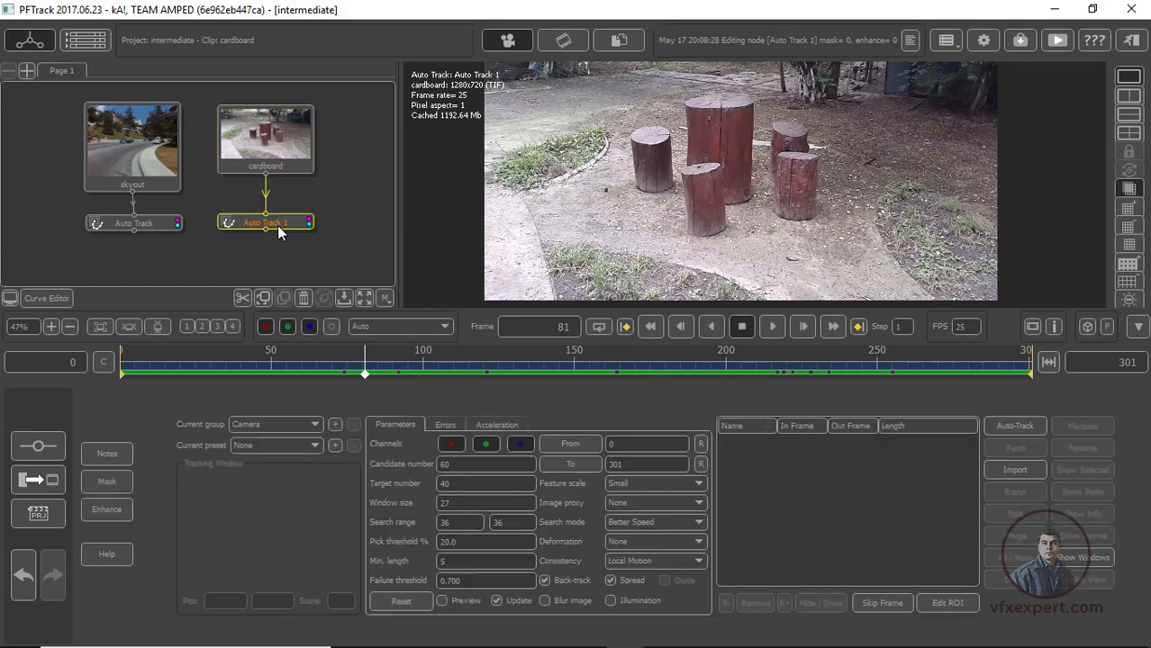
Scrub through the cardboard clip and examine the contrast and detail of the ground and stumps
scroll(730, 216, up, 3)
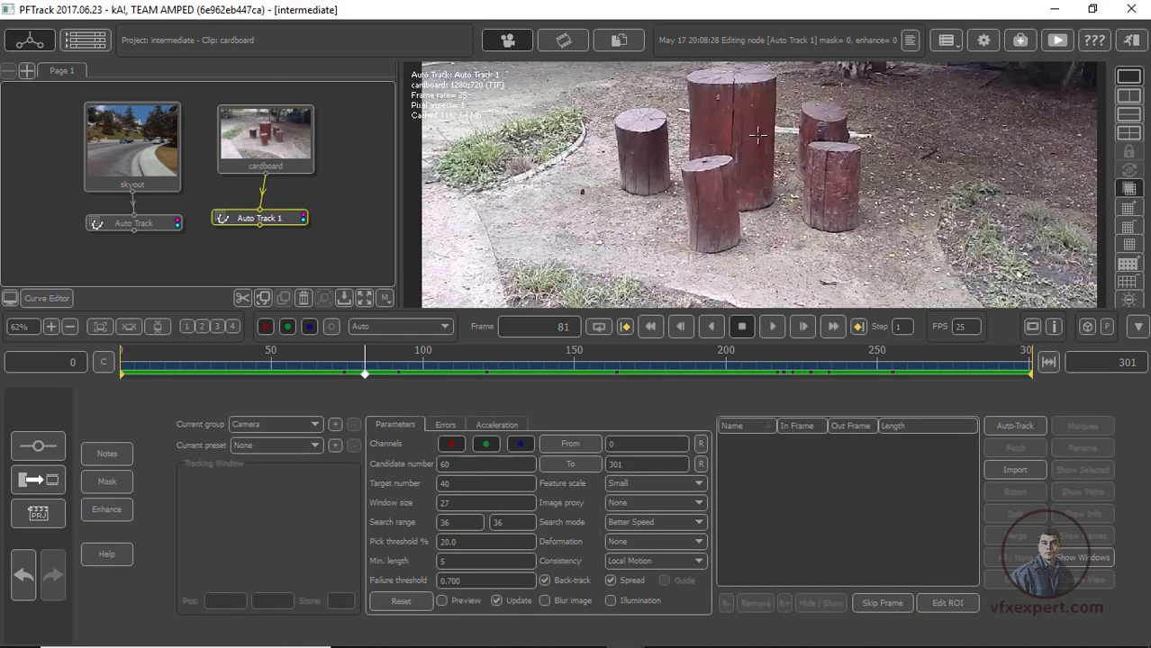
drag(483, 375, 571, 372)
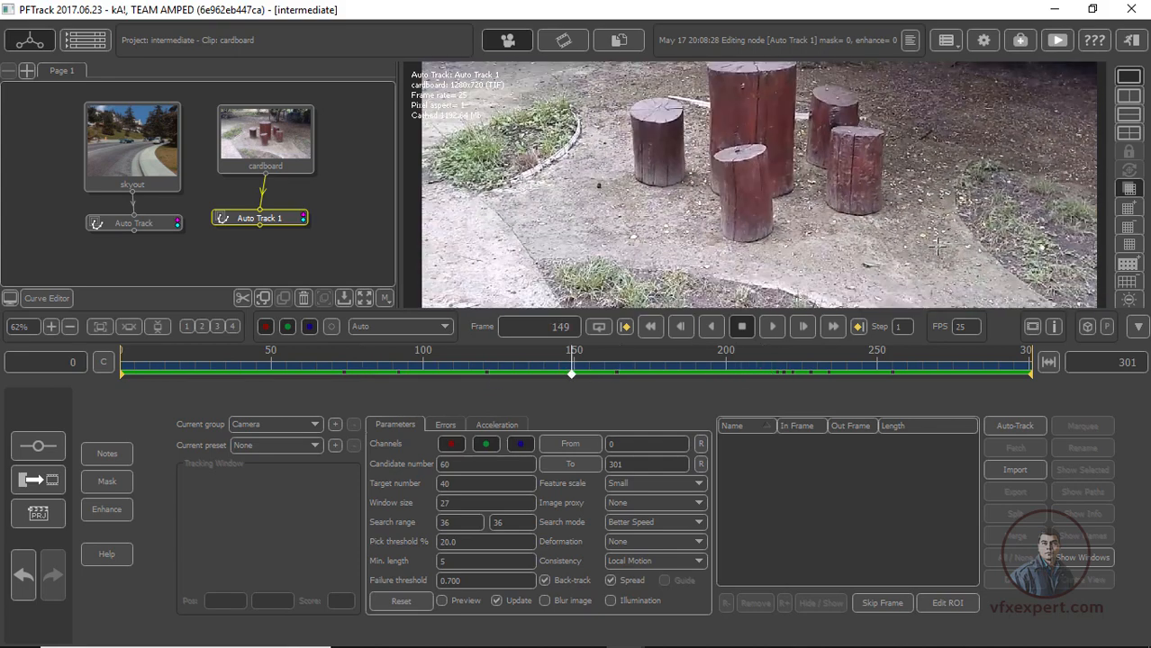
drag(704, 369, 722, 370)
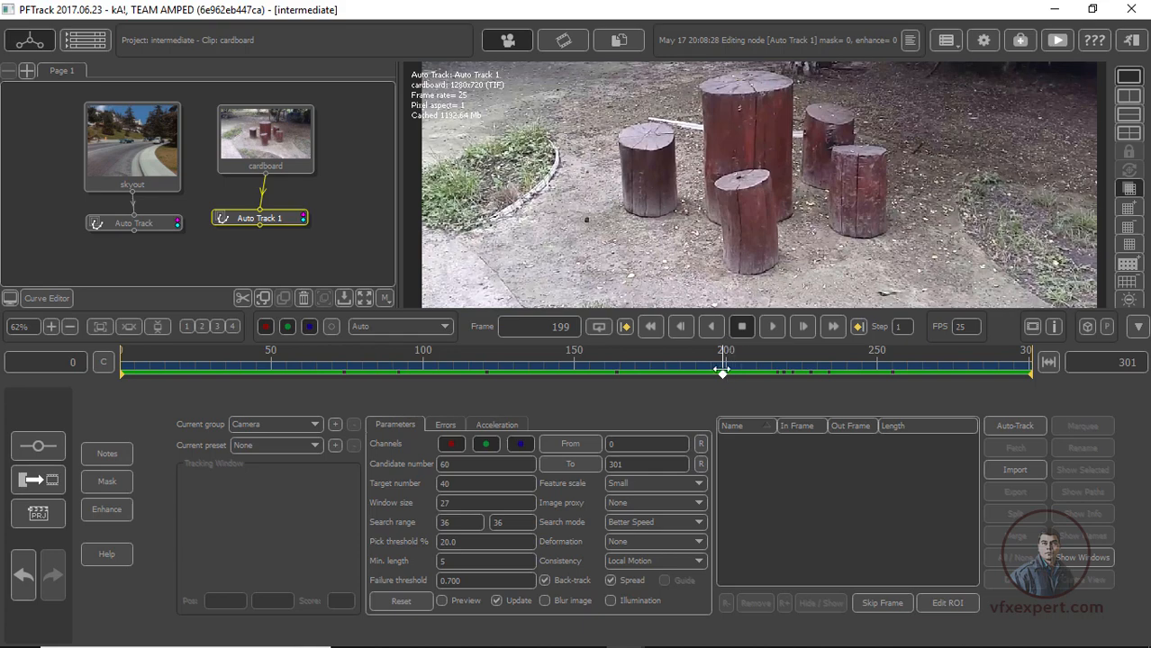
drag(725, 370, 538, 374)
scroll(808, 249, down, 4)
scroll(791, 225, up, 3)
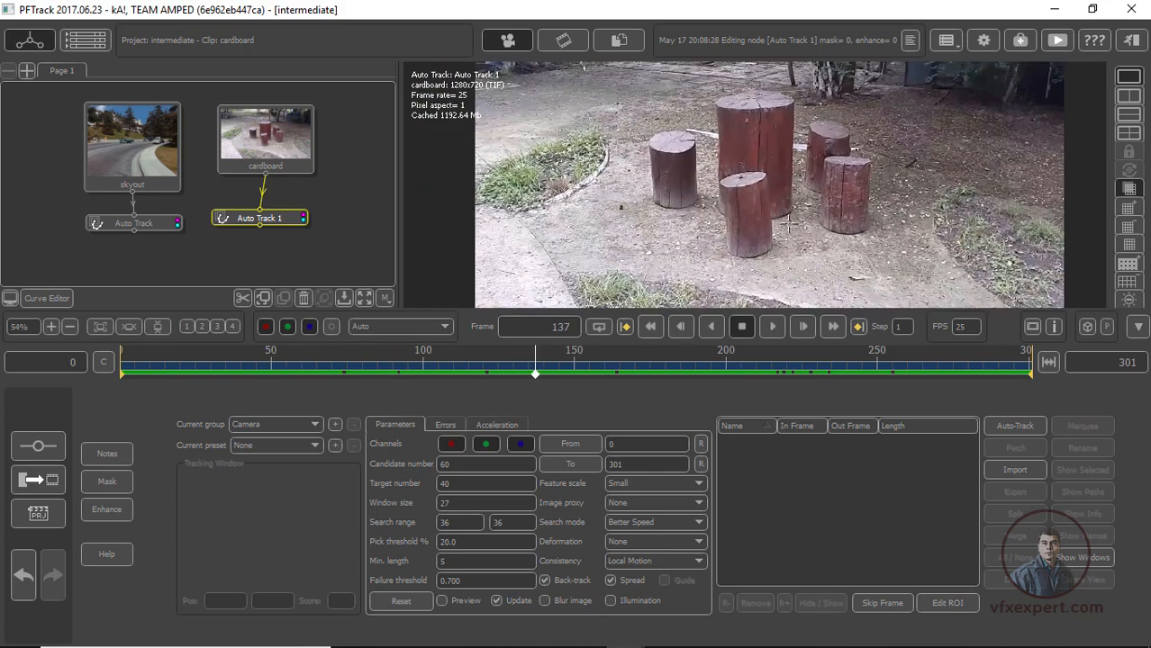
middle_drag(846, 262, 789, 264)
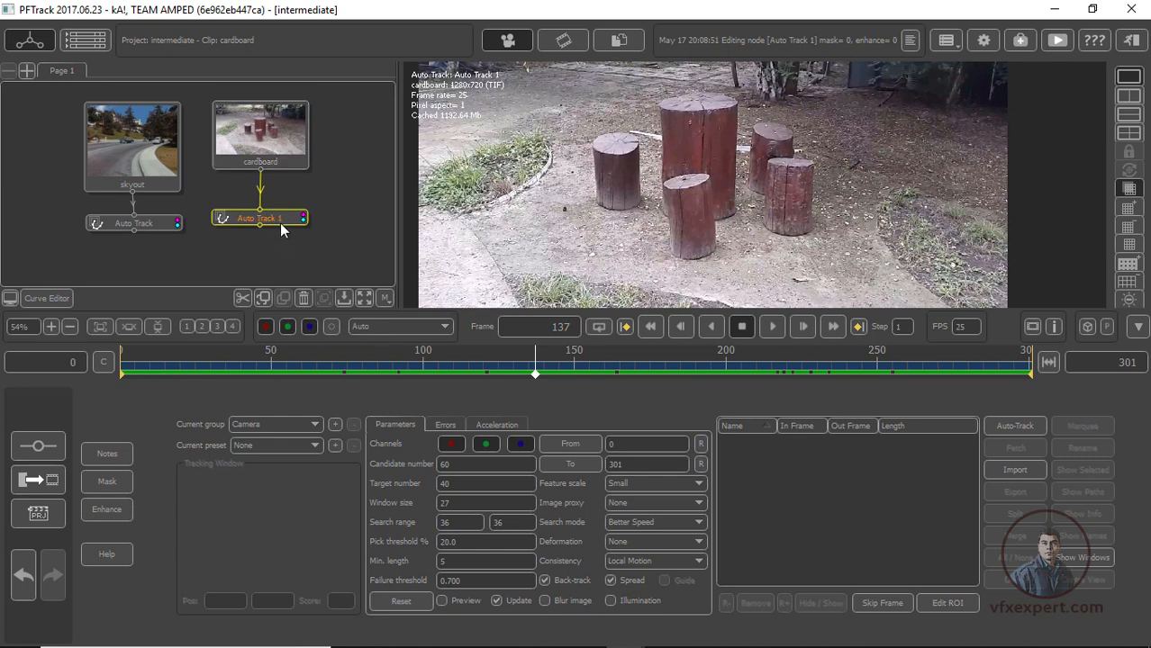
Open the image enhancement settings of the cardboard Auto Track node and try toggling Marker Enhancement, Colour and Curves
click(114, 511)
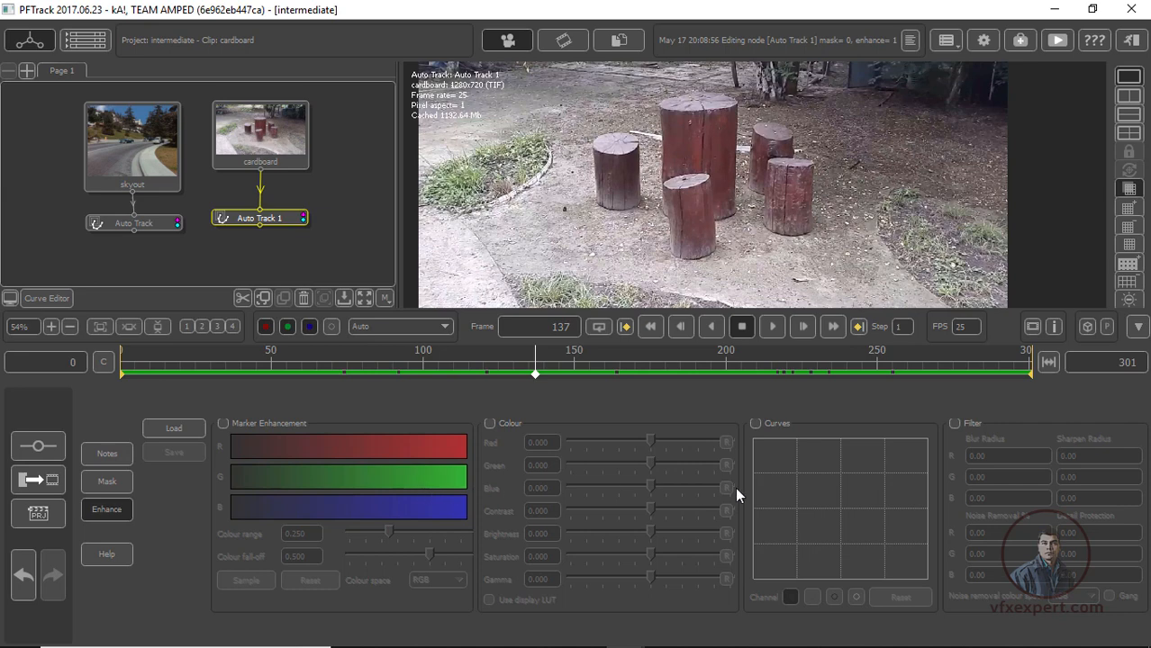
click(227, 421)
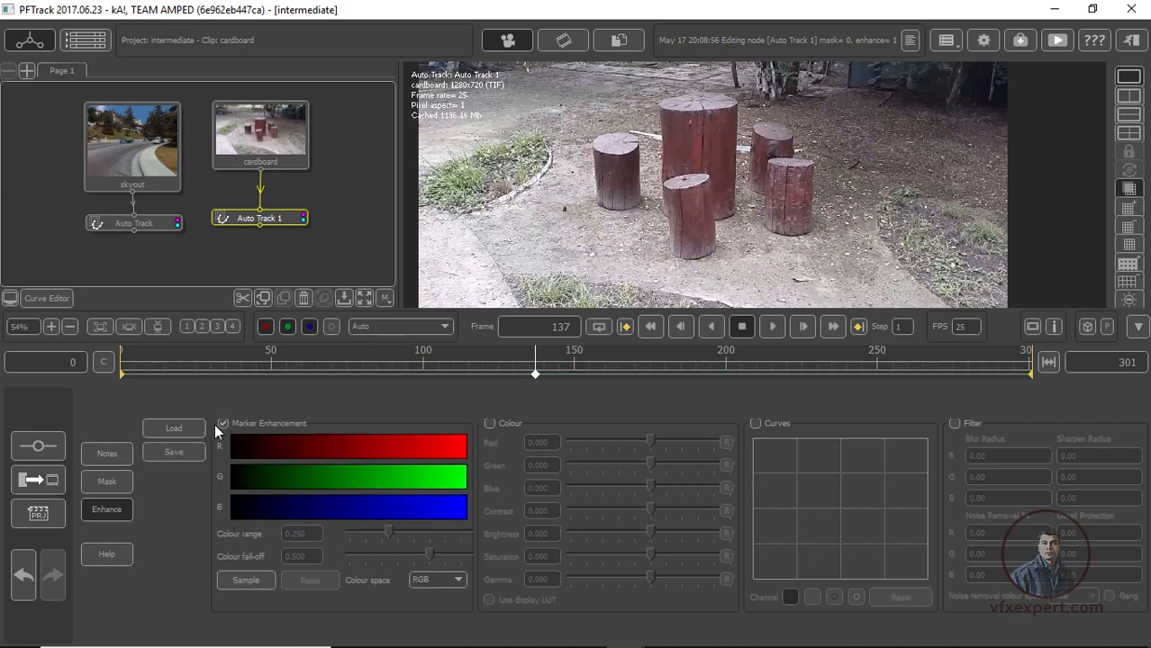
click(224, 422)
click(489, 423)
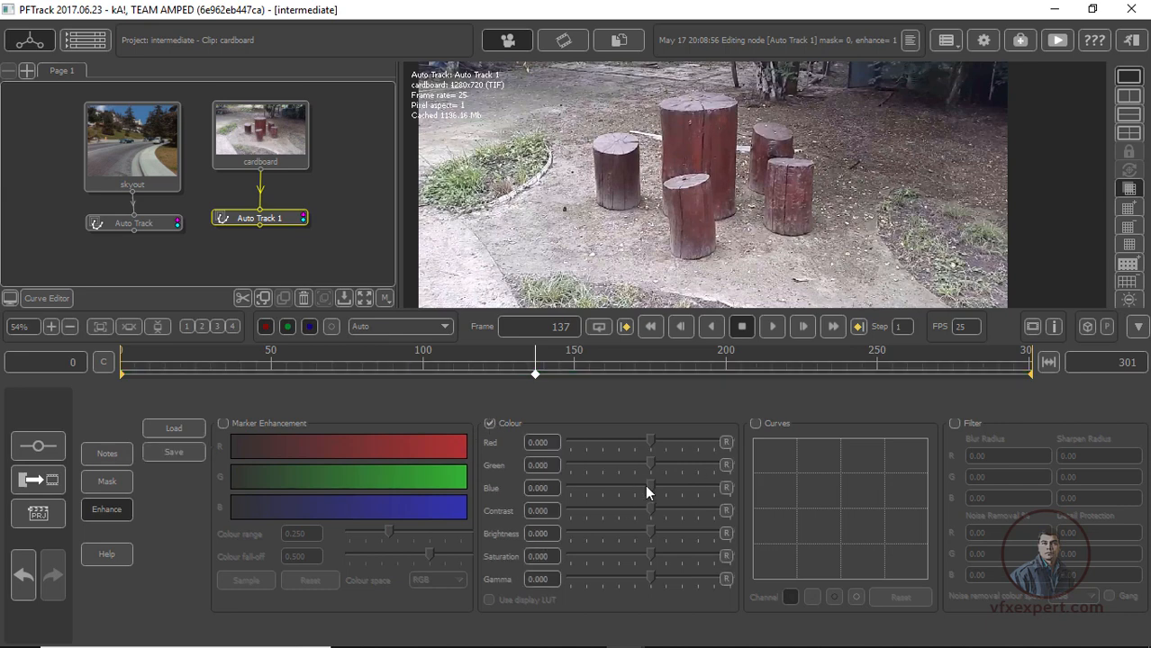
click(489, 423)
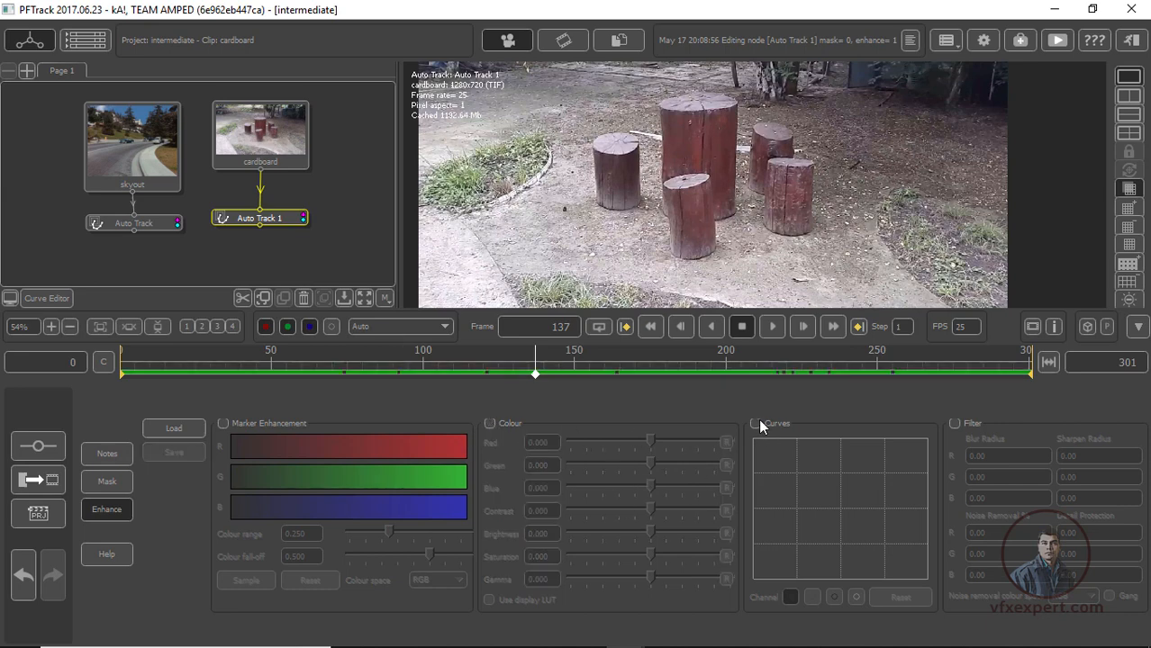
click(756, 423)
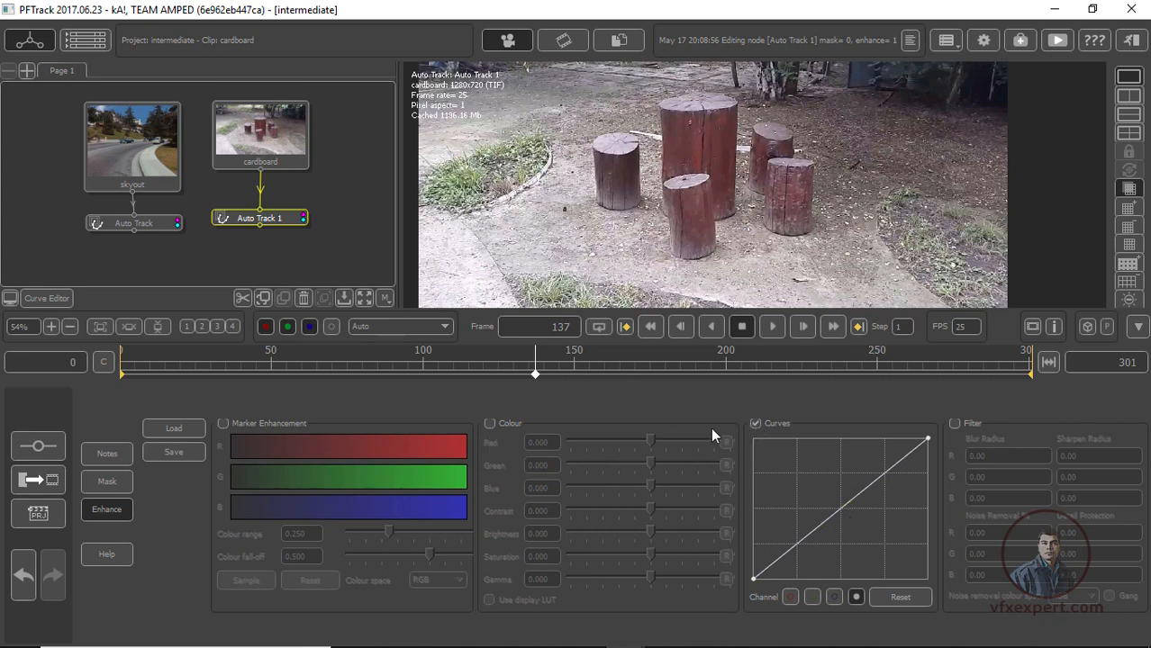
Enable Colour enhancement with gamma -0.354, contrast 0.122 and brightness 0.037, and compare the image with and without it
click(489, 424)
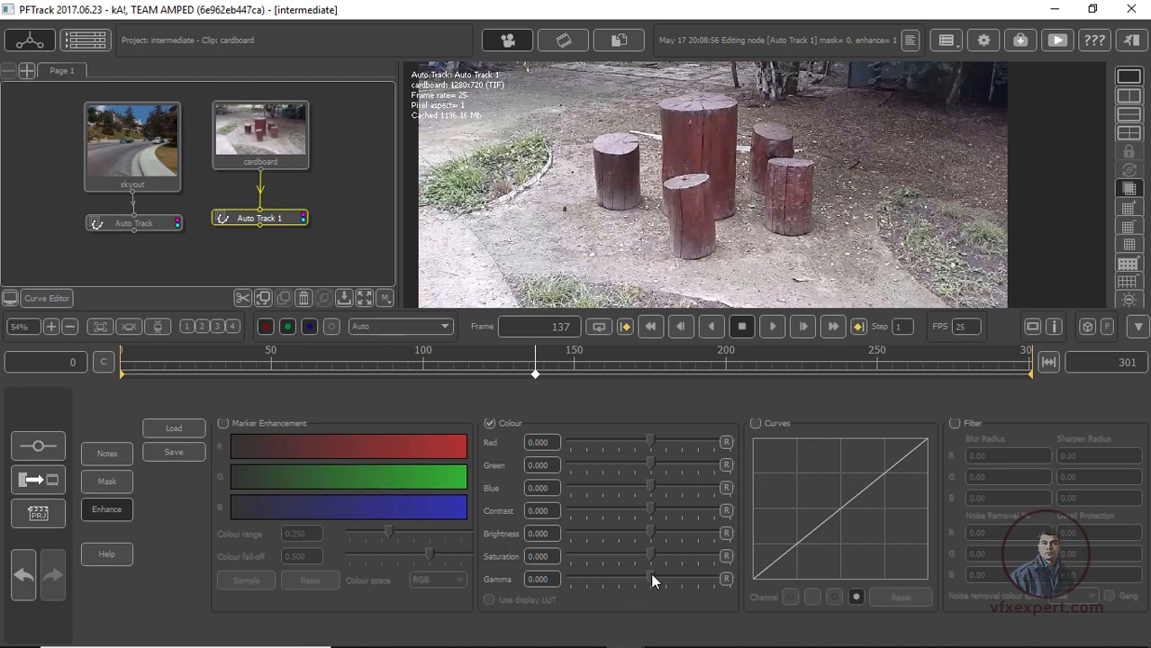
drag(650, 574, 620, 576)
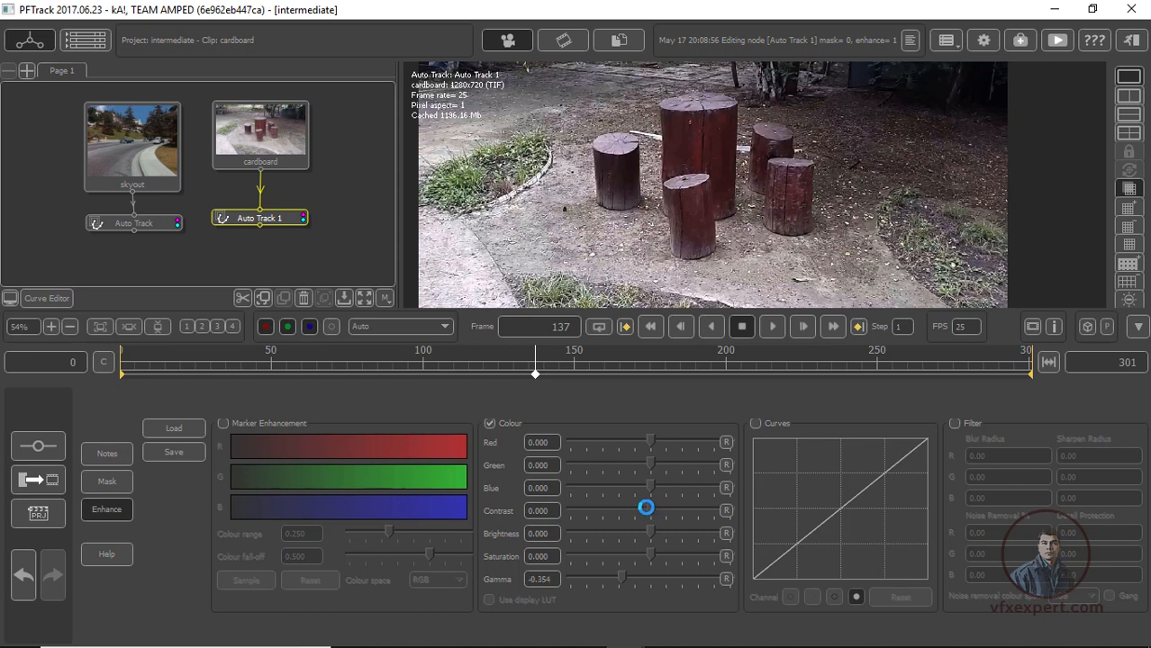
drag(645, 507, 654, 536)
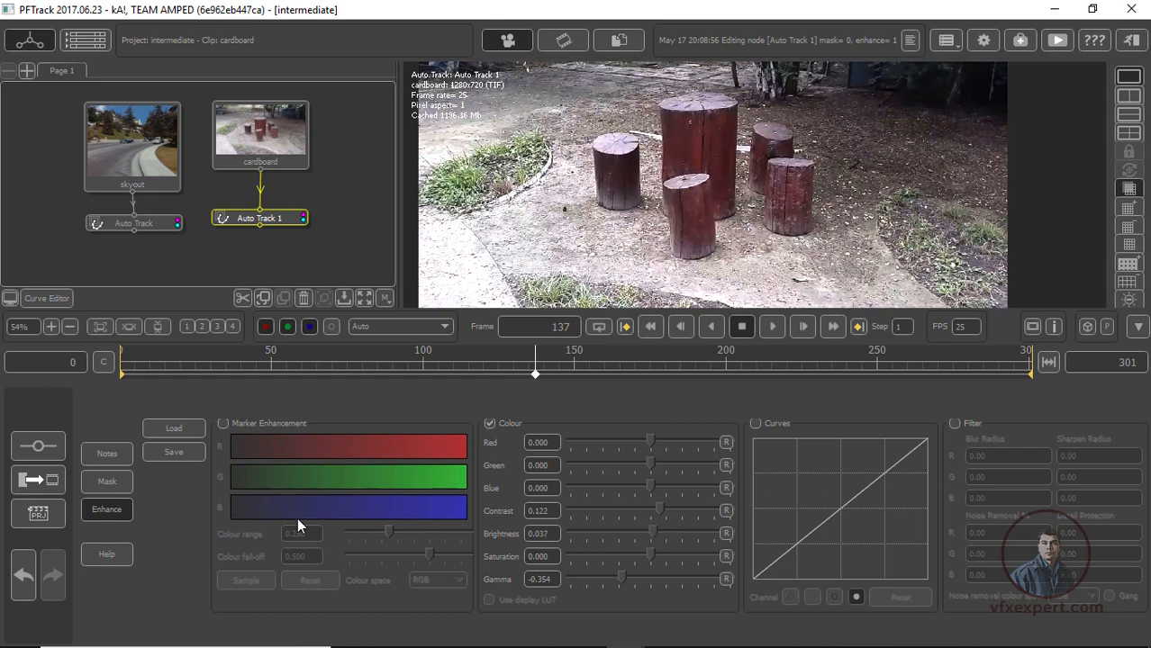
click(490, 423)
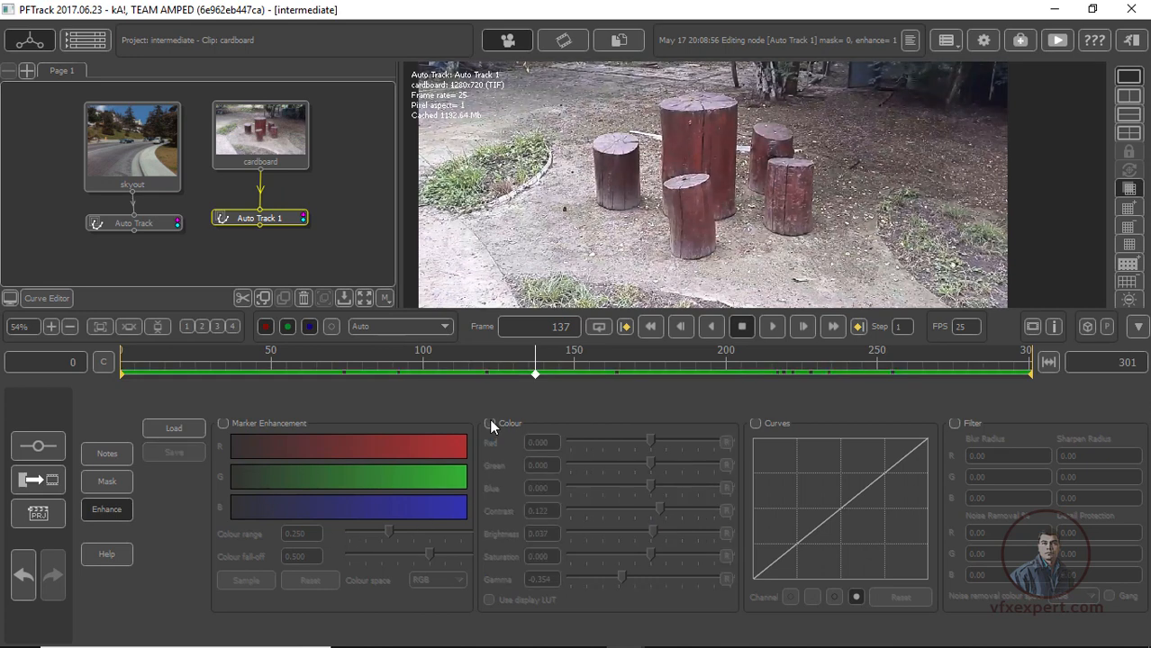
click(490, 423)
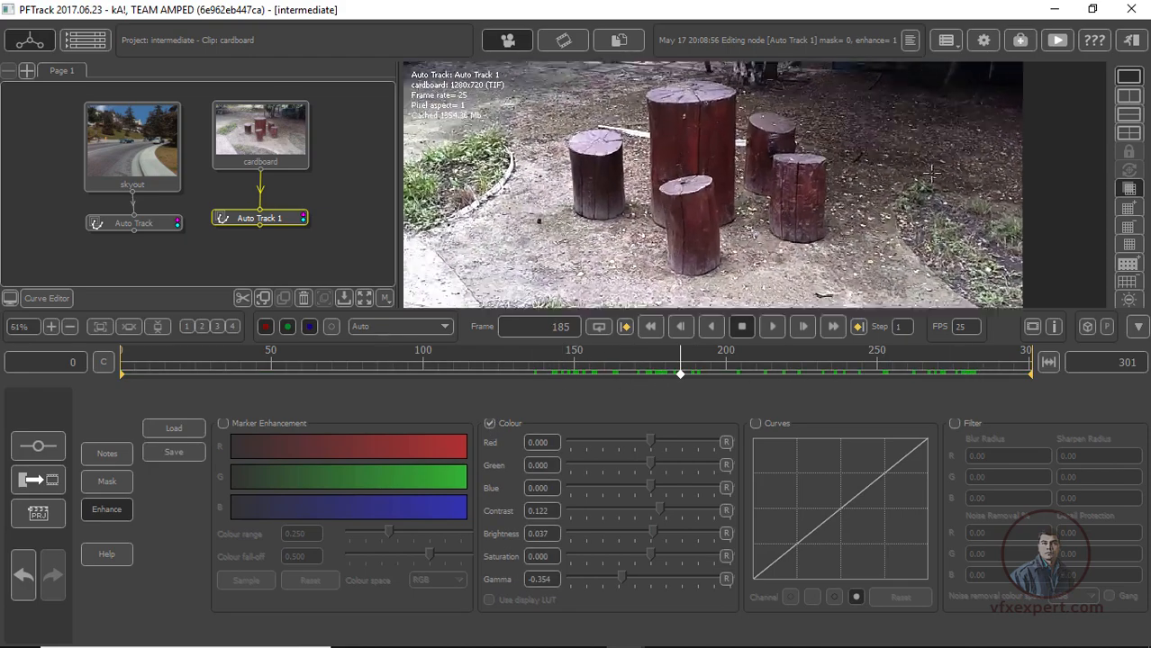
Inspect the enhanced cardboard footage up close and scrub around frames 153 to 174 to check the ground detail
scroll(856, 134, up, 4)
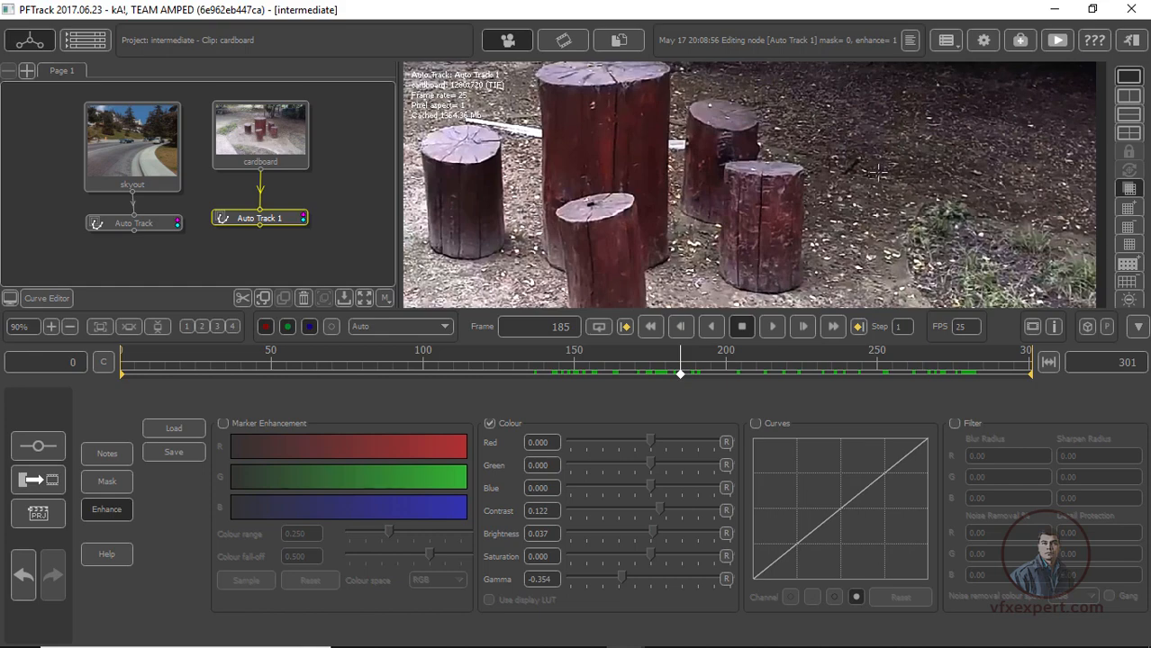
scroll(822, 241, down, 4)
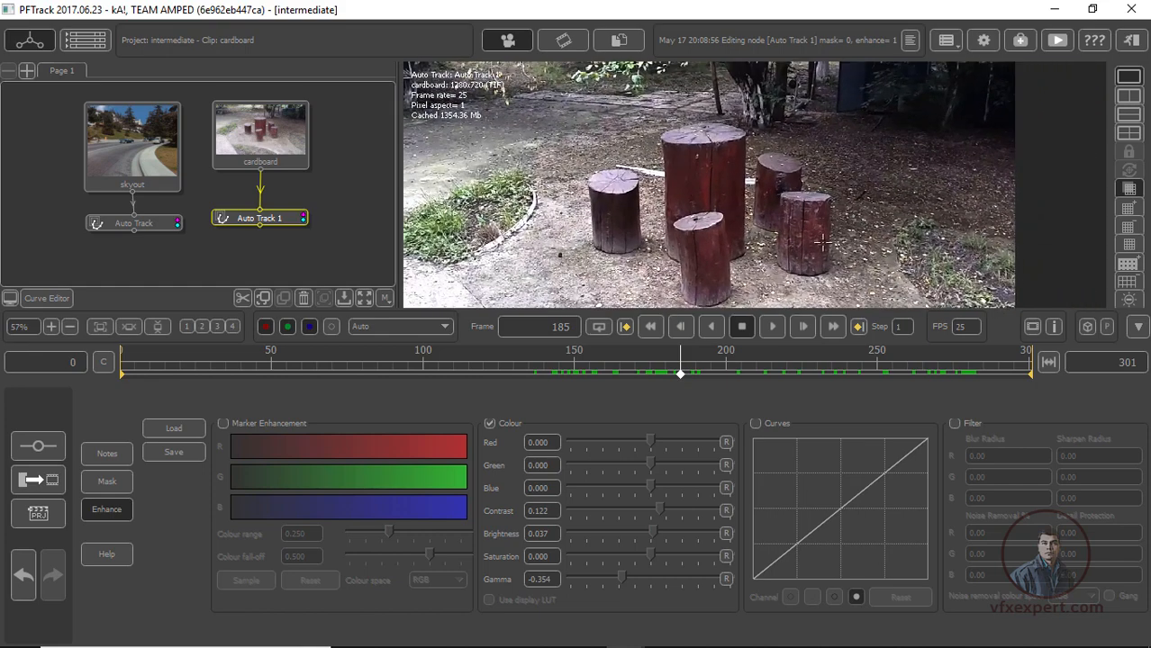
drag(514, 371, 647, 374)
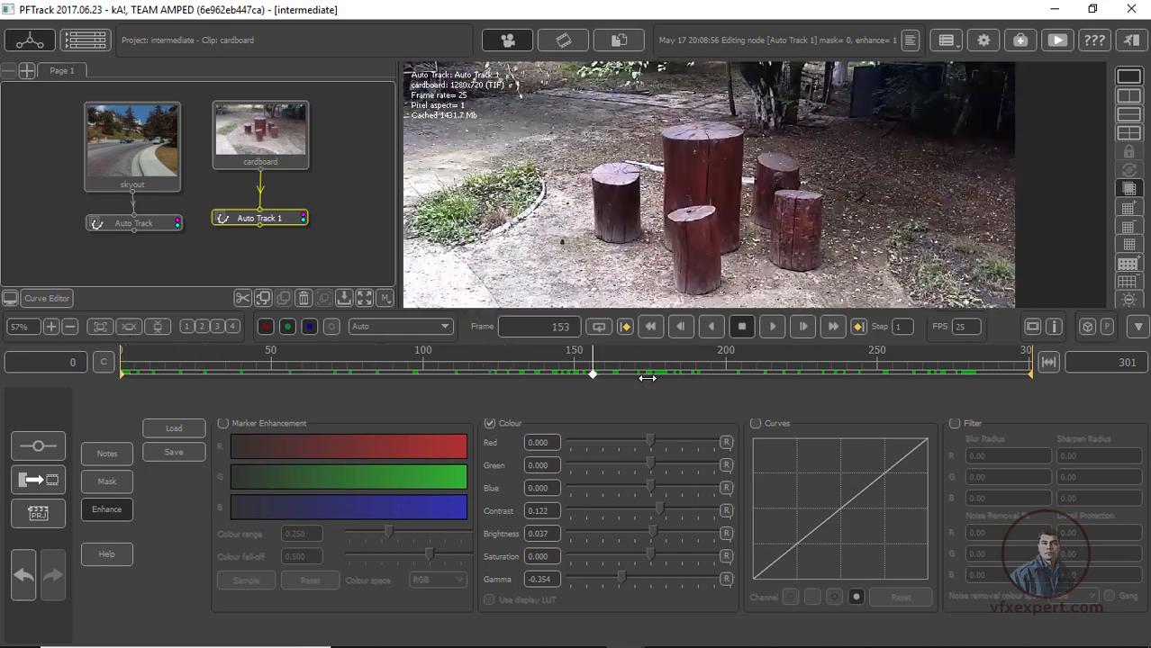
drag(282, 222, 278, 219)
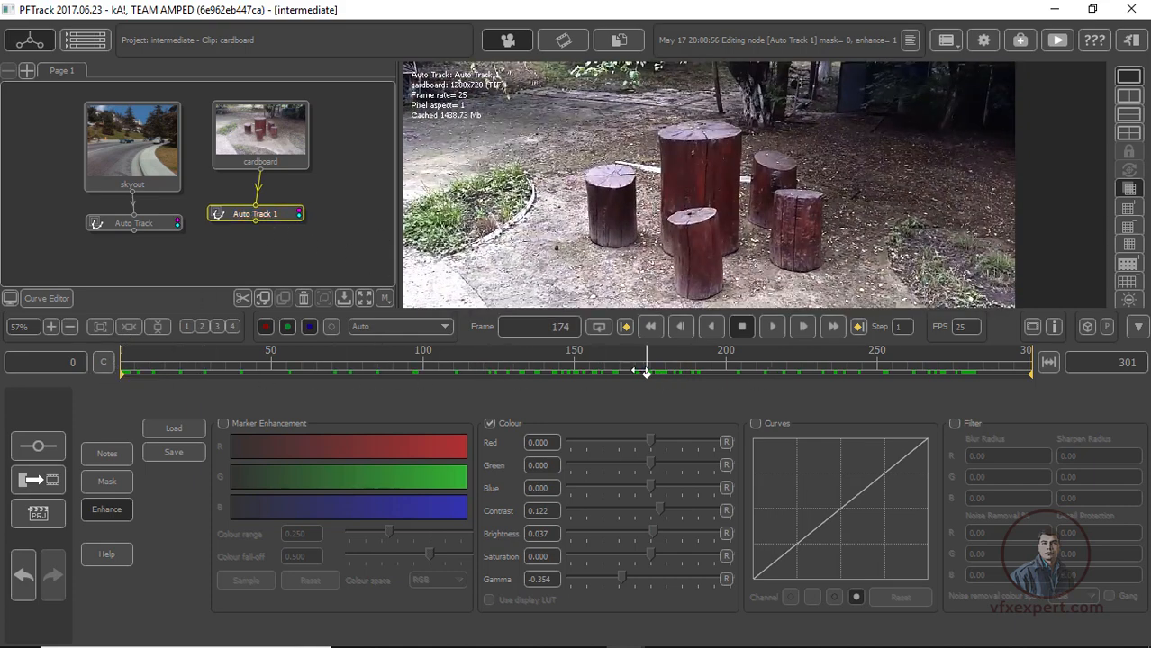
drag(635, 370, 589, 373)
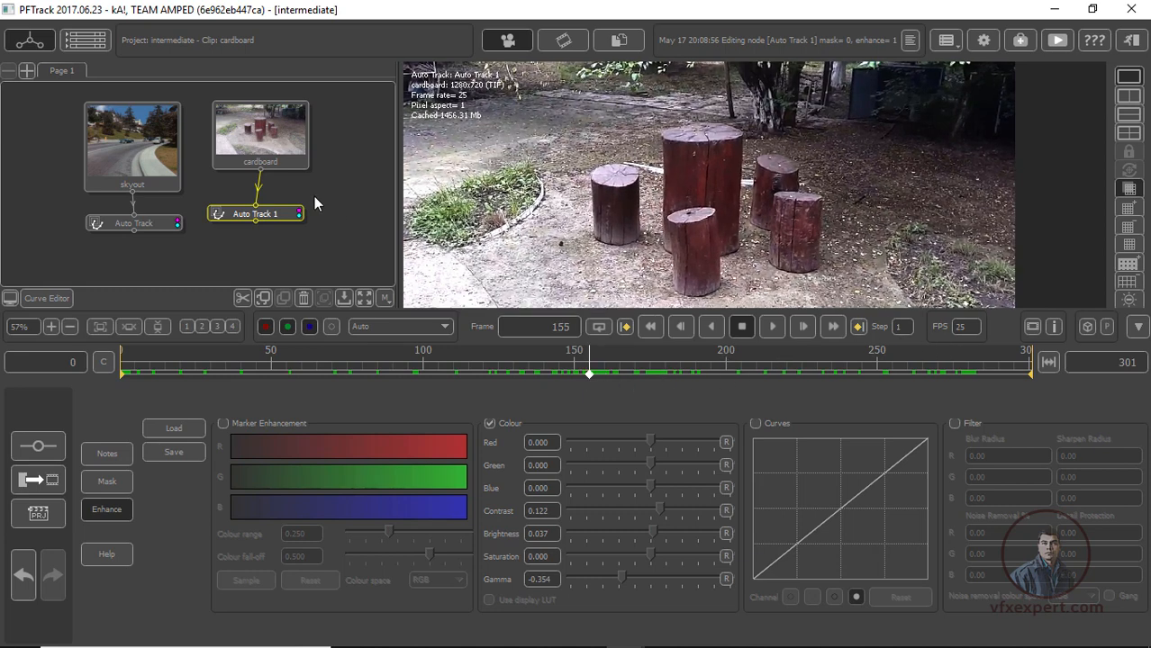
Cache the full enhanced cardboard clip and check the cache size and usage in the preferences
drag(276, 141, 272, 142)
drag(276, 218, 278, 215)
click(103, 361)
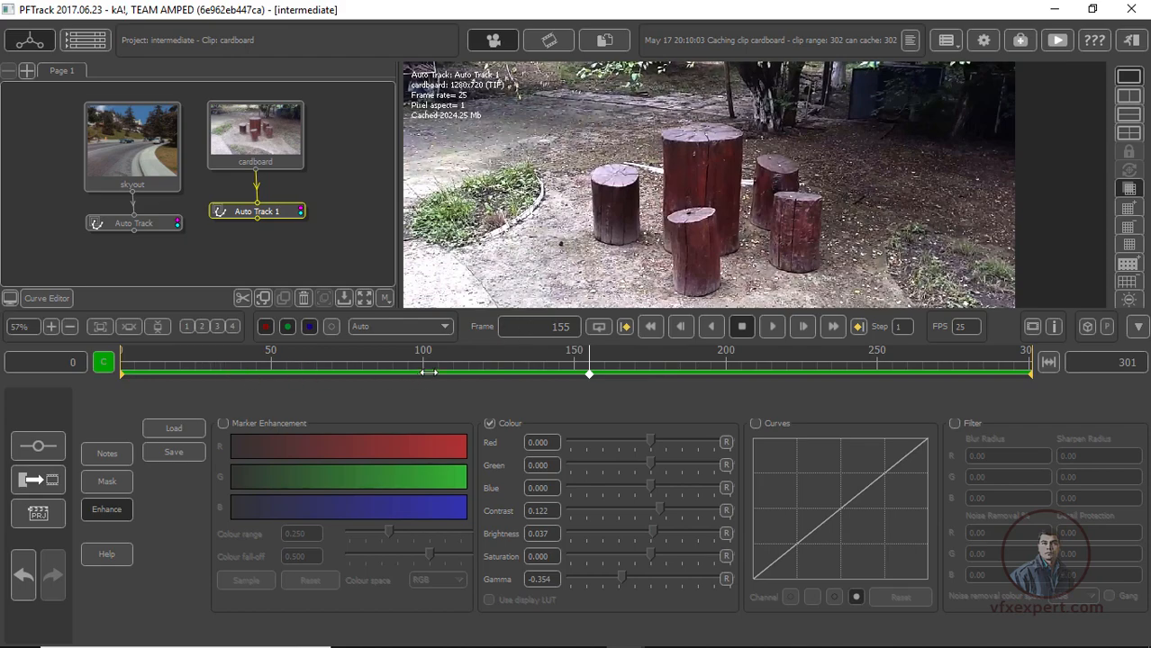
drag(427, 372, 437, 373)
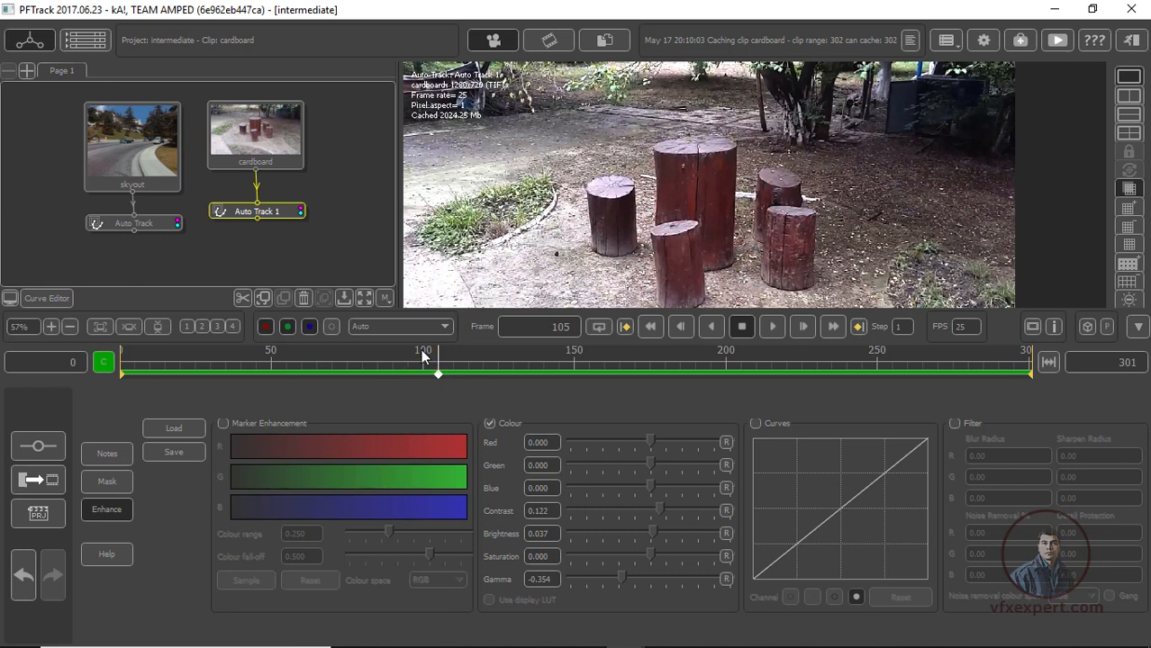
click(983, 42)
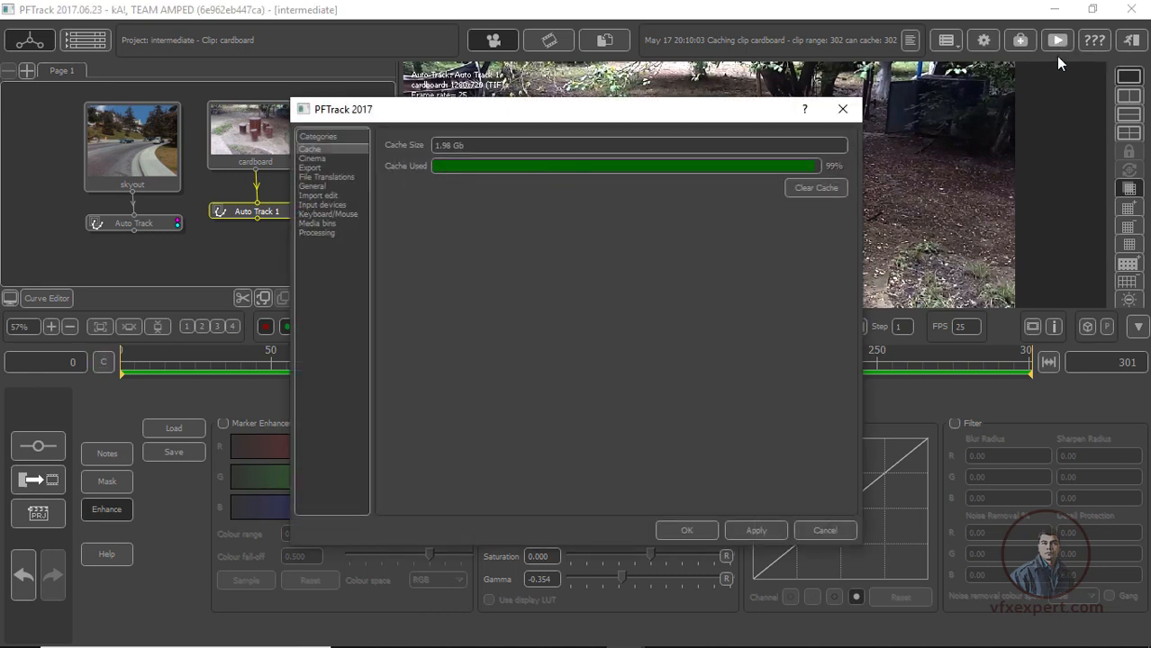
click(842, 109)
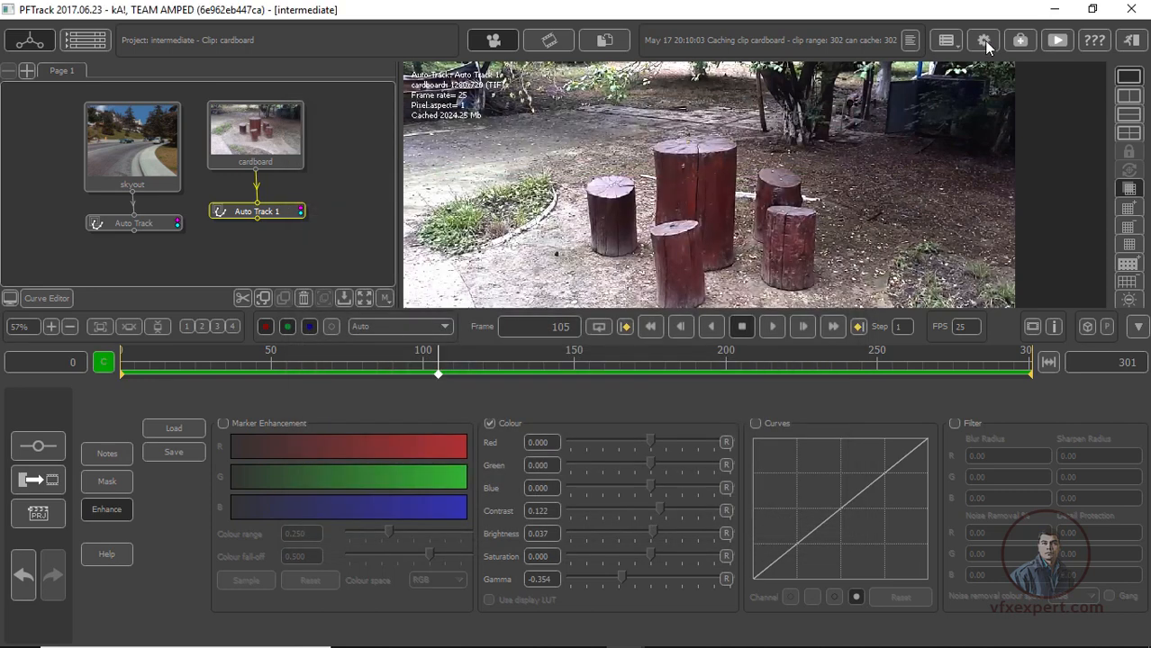
Recheck the cache usage in the preferences without changing anything and look over the cardboard clip at frame 132
click(984, 41)
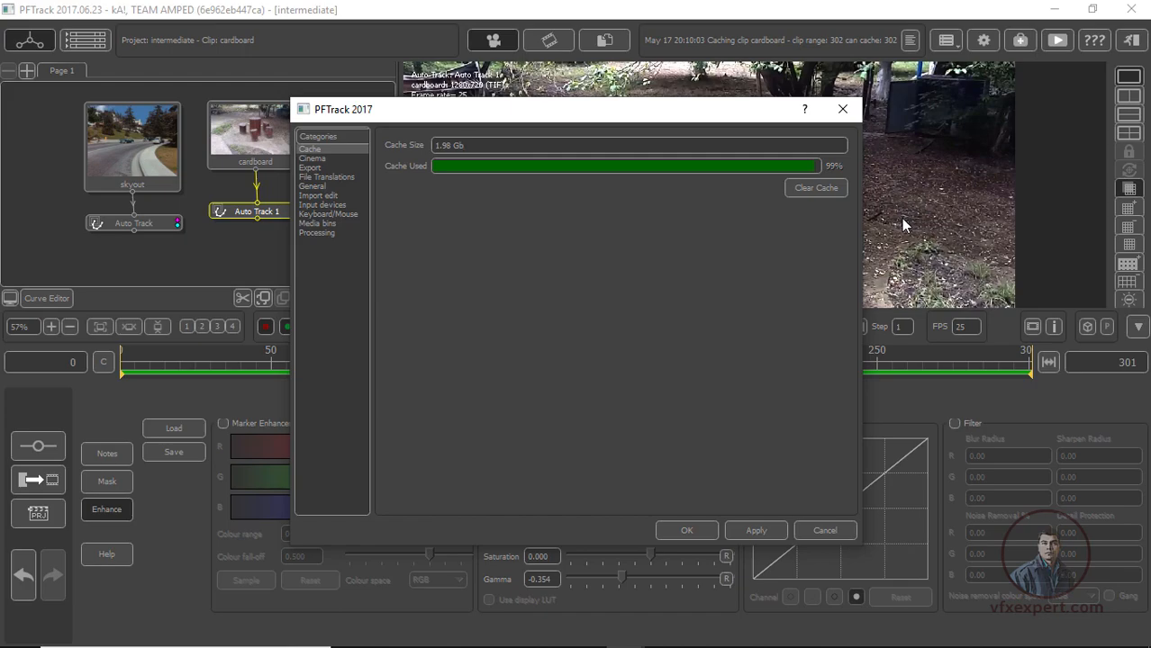
click(816, 533)
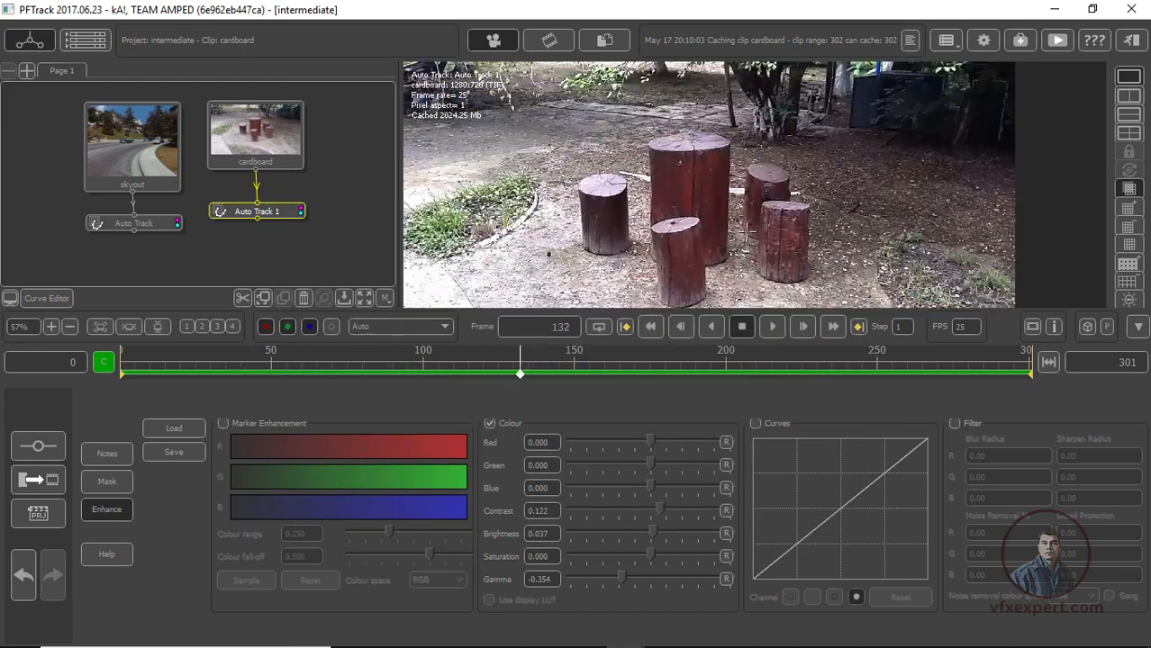
scroll(764, 238, down, 6)
scroll(752, 241, up, 5)
middle_drag(733, 251, 752, 201)
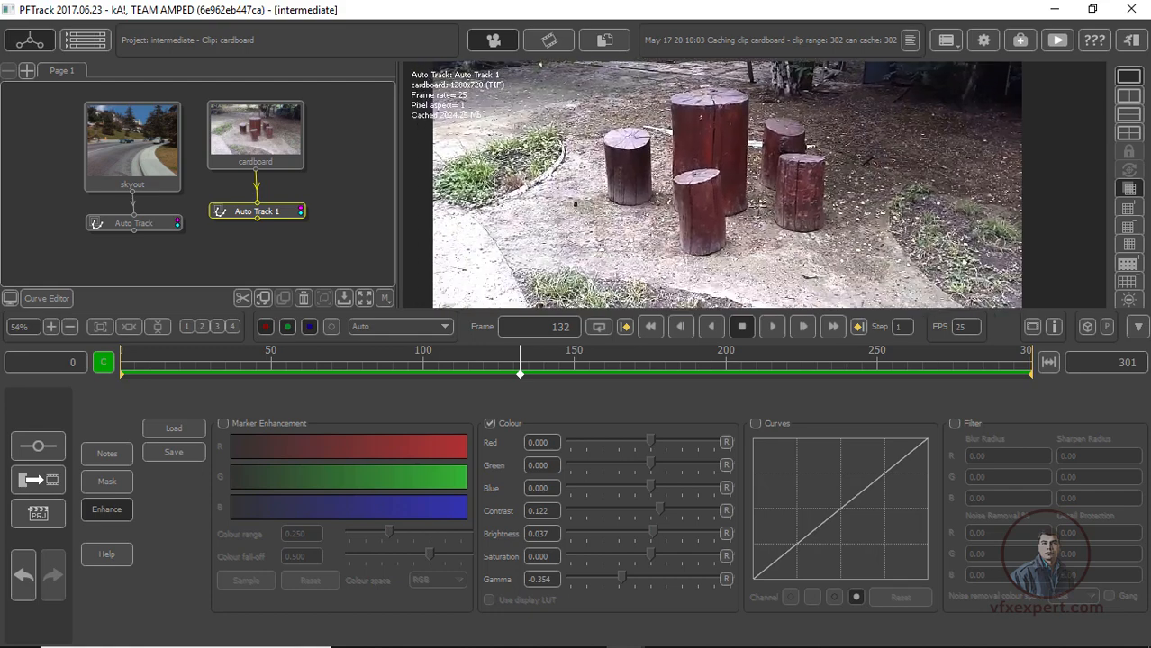
scroll(768, 210, down, 3)
drag(276, 139, 278, 133)
drag(282, 211, 279, 205)
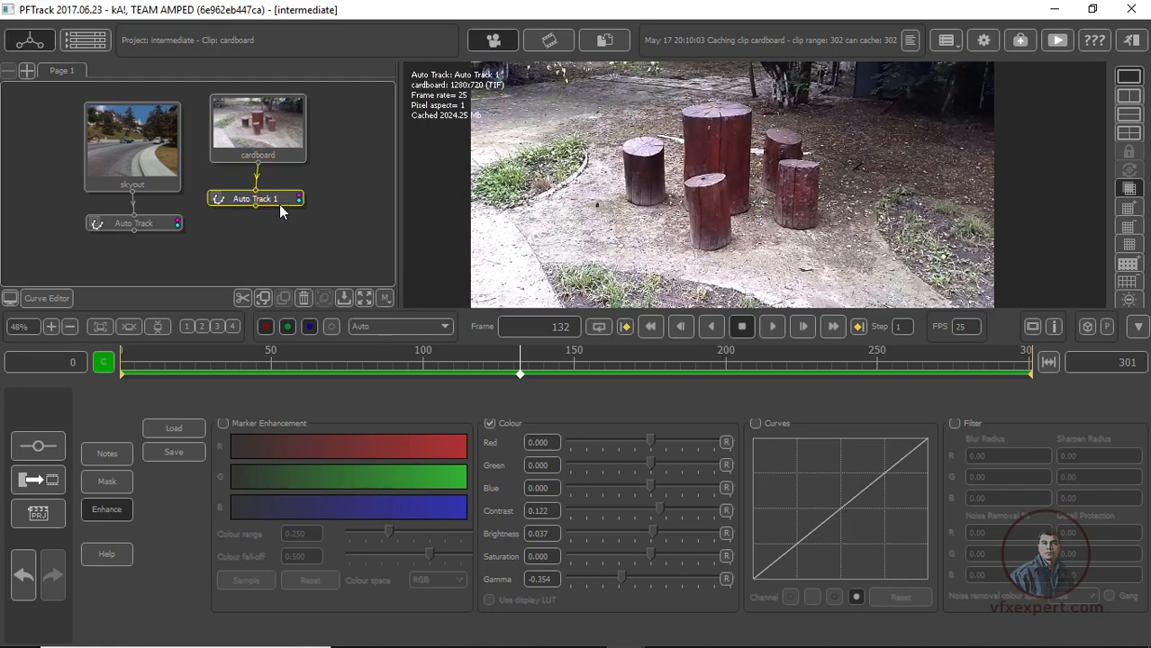
Close the enhancement settings of Auto Track 1, enable the feature preview and set the candidate number to 150
click(113, 510)
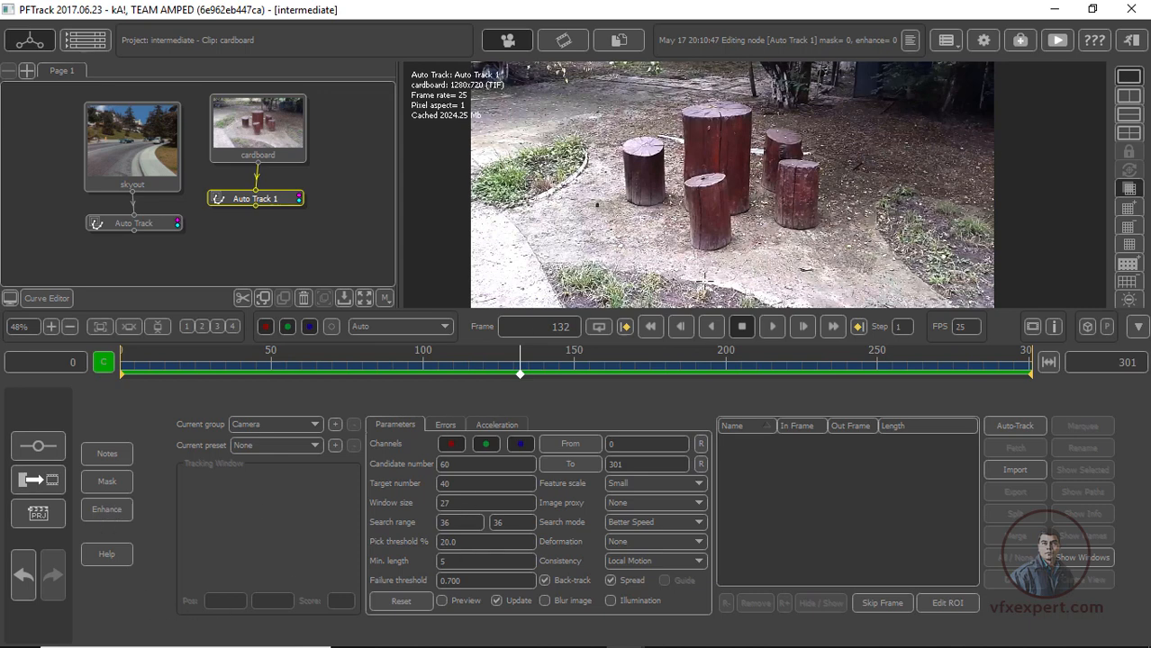
click(441, 601)
double_click(448, 466)
text(150)
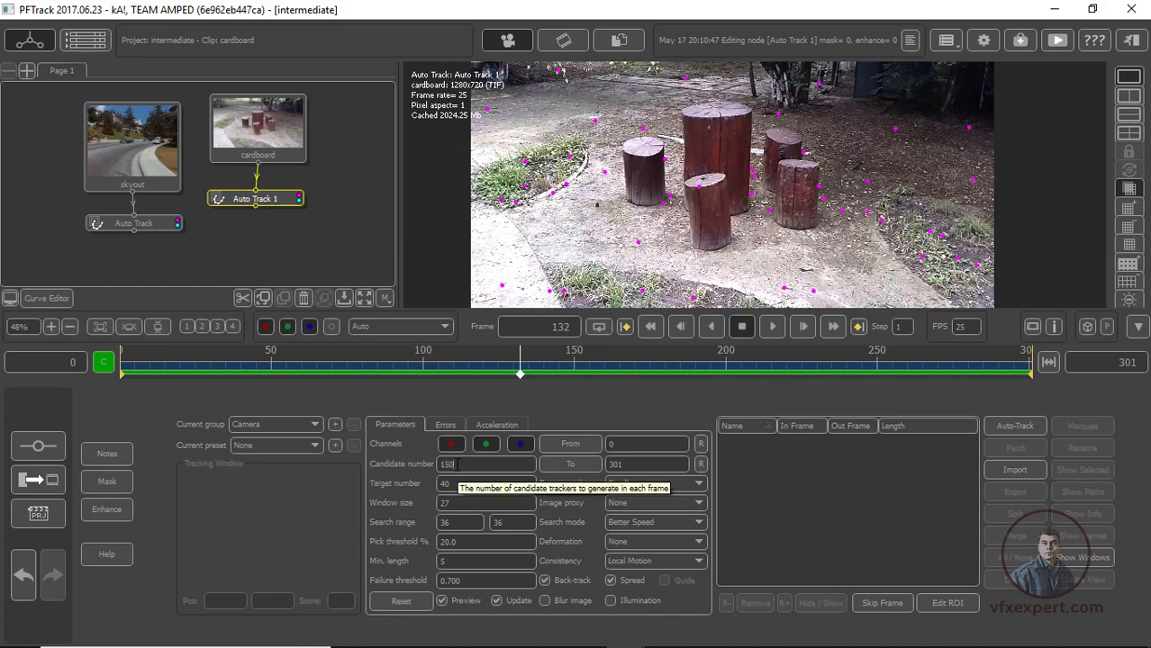
Scrub the cardboard clip between frames 50 and 118 to check how the candidate points are distributed
drag(521, 372, 270, 373)
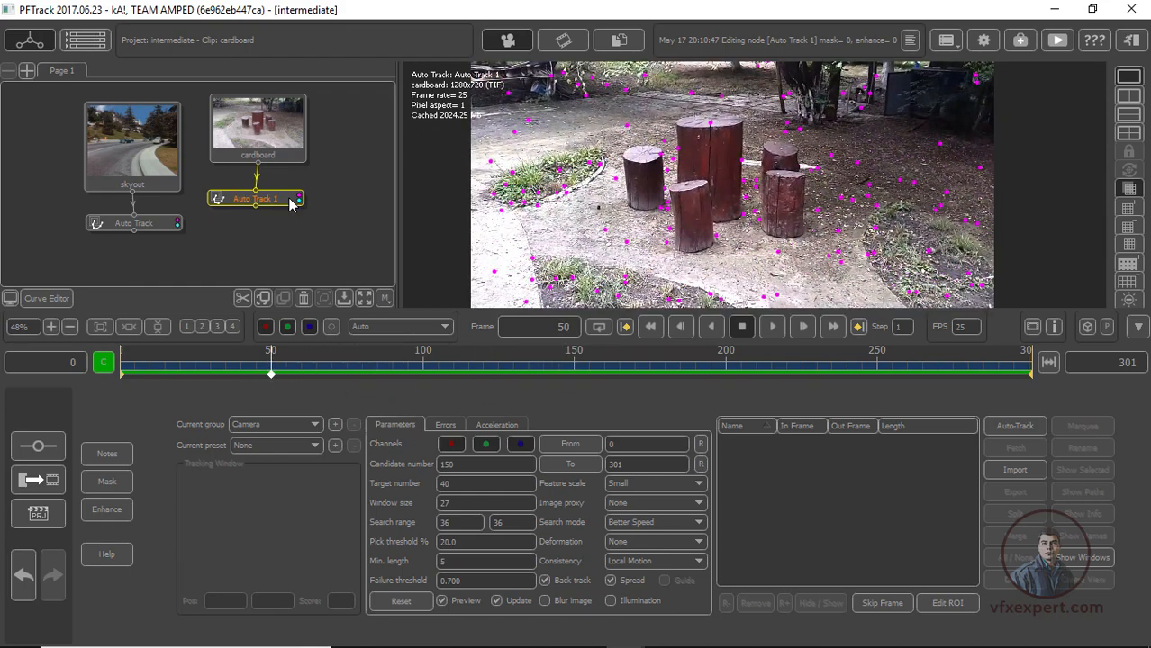
drag(341, 367, 478, 371)
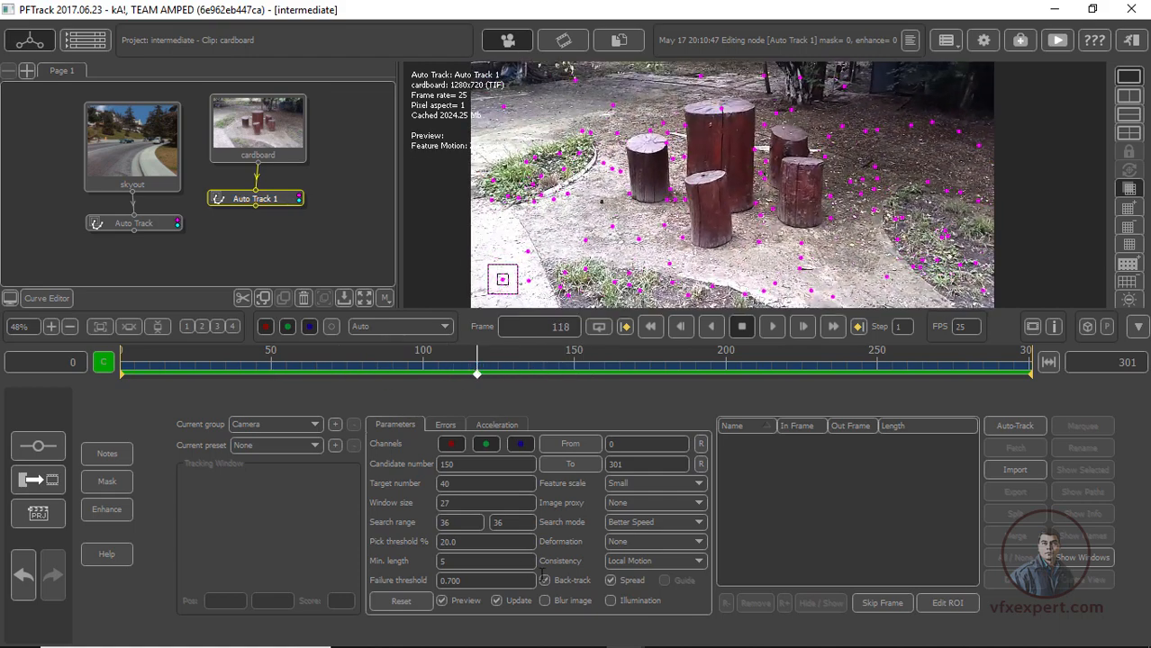
drag(479, 370, 402, 369)
Set the tracker deformation to Rotate and auto-track the cardboard clip
click(615, 544)
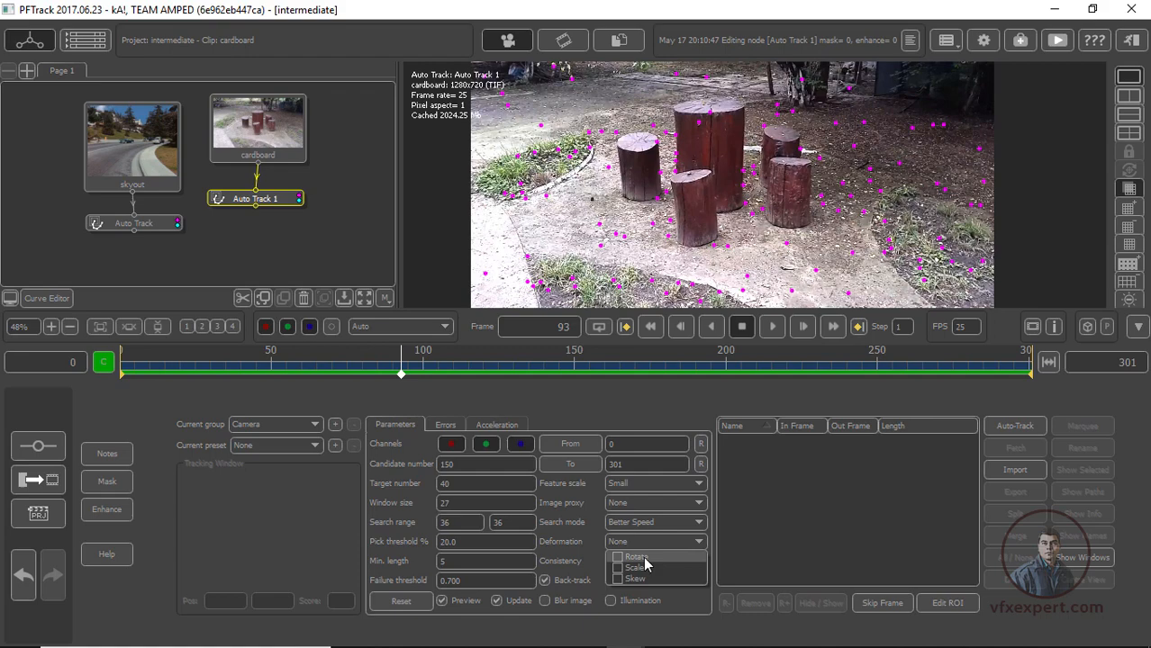
click(645, 559)
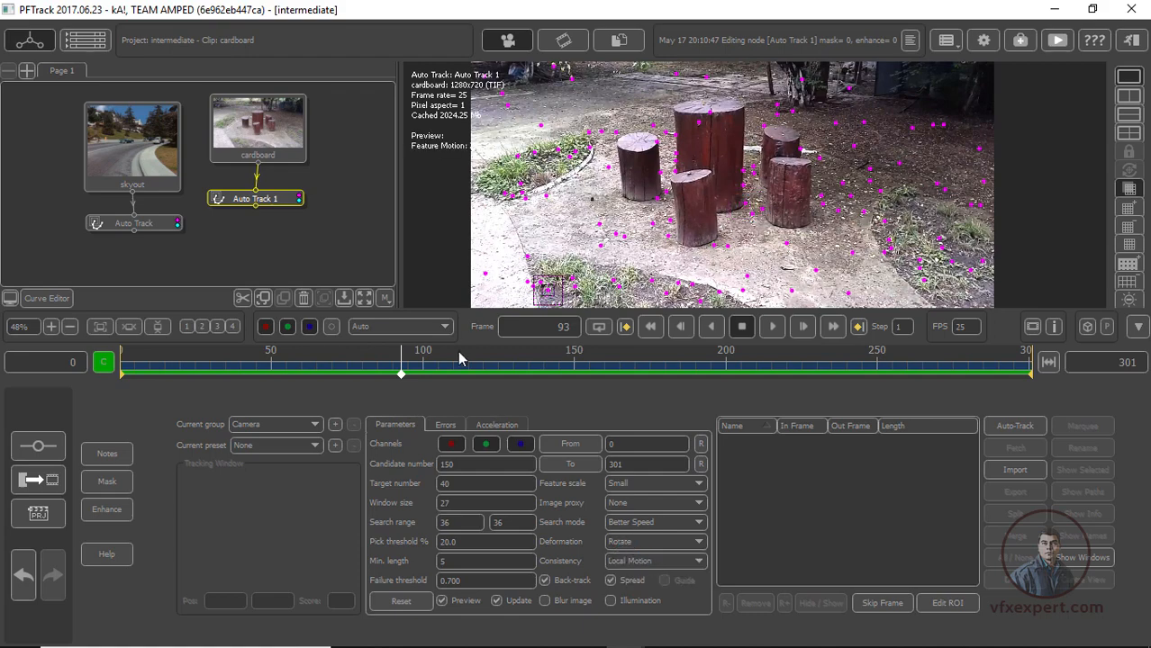
drag(525, 376, 357, 383)
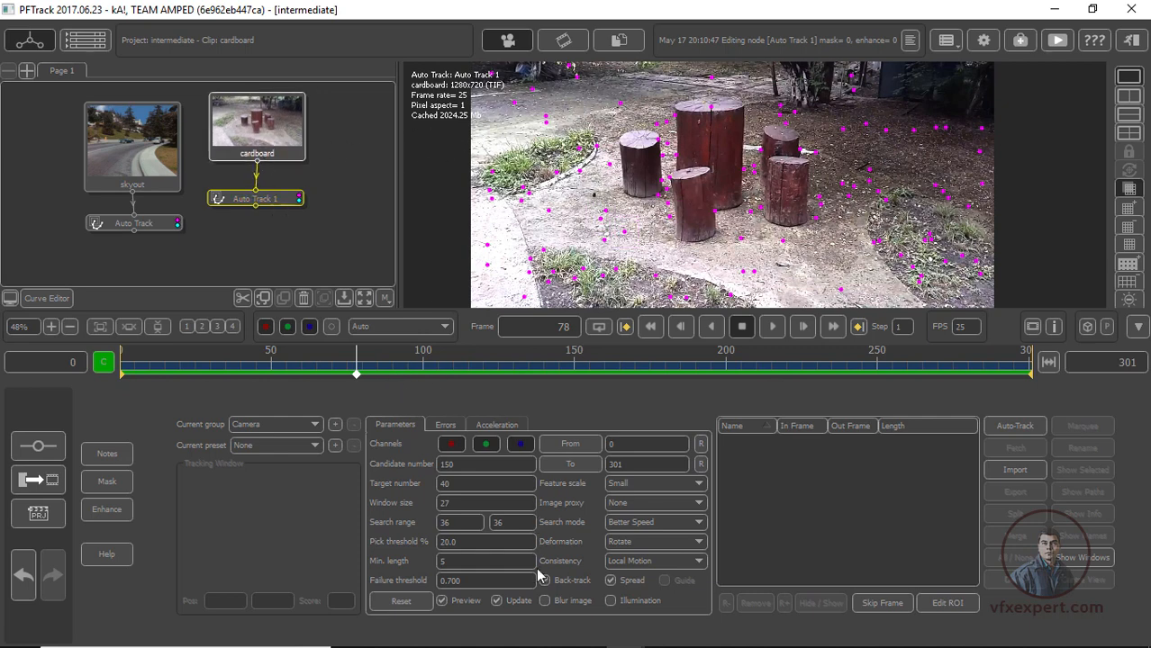
click(545, 602)
click(545, 602)
click(609, 601)
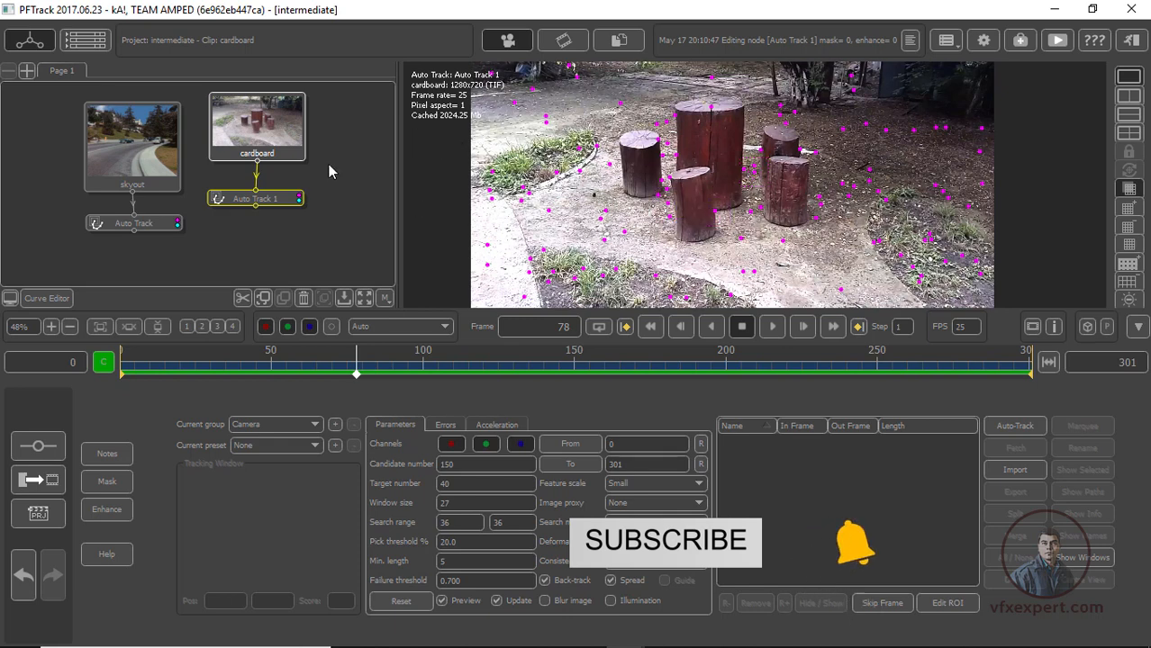
click(1012, 427)
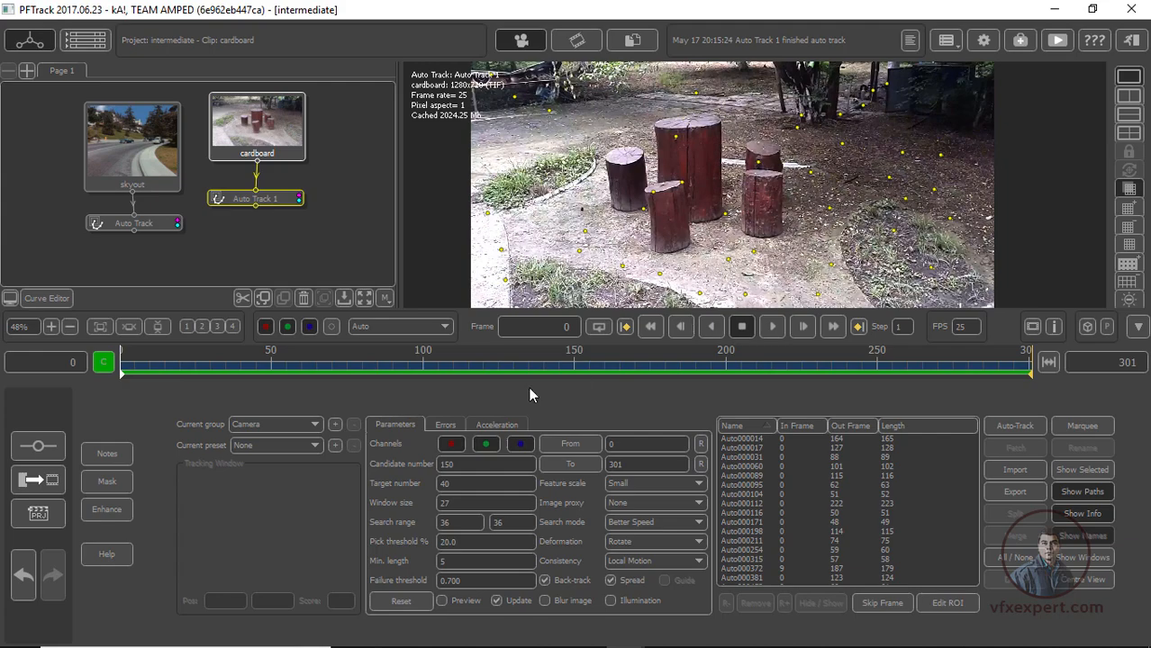
Scrub to frames 198 and 92 and inspect a tracker on the ground beside the right-hand stump up close
drag(410, 371, 721, 375)
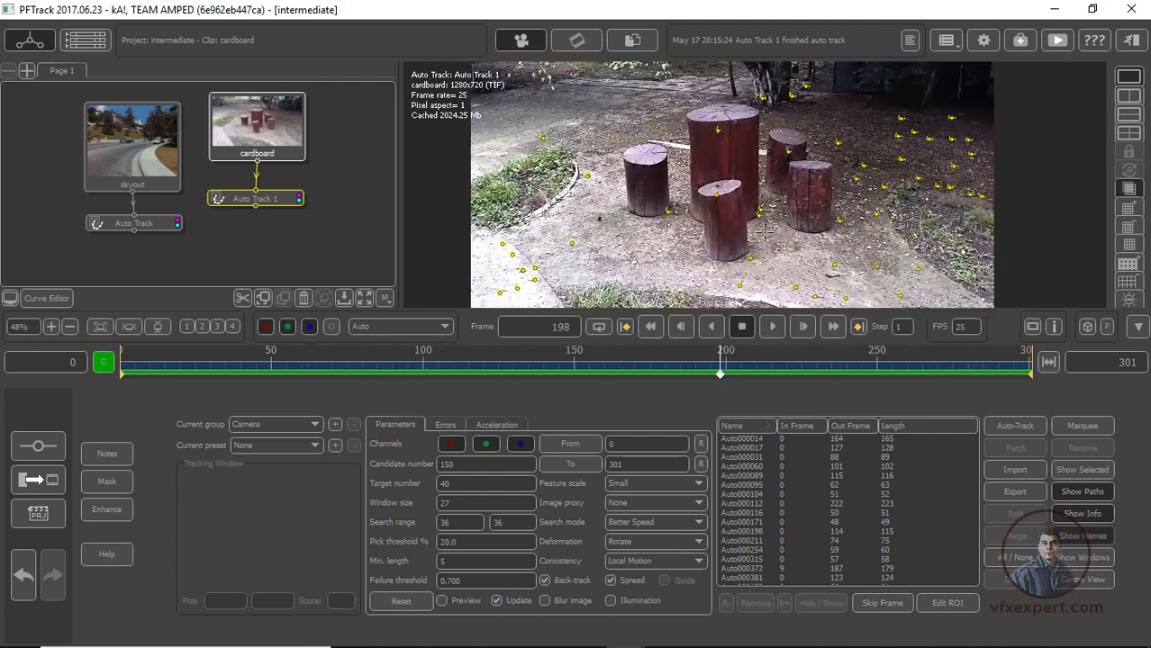
drag(568, 376, 398, 371)
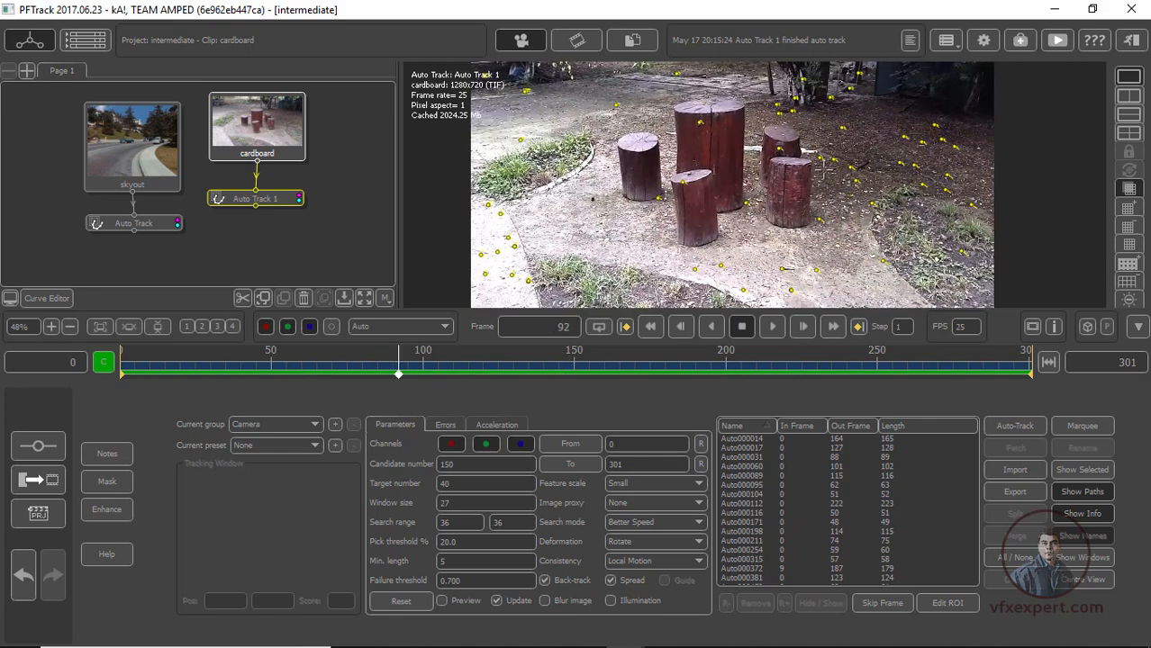
scroll(864, 213, up, 5)
click(817, 250)
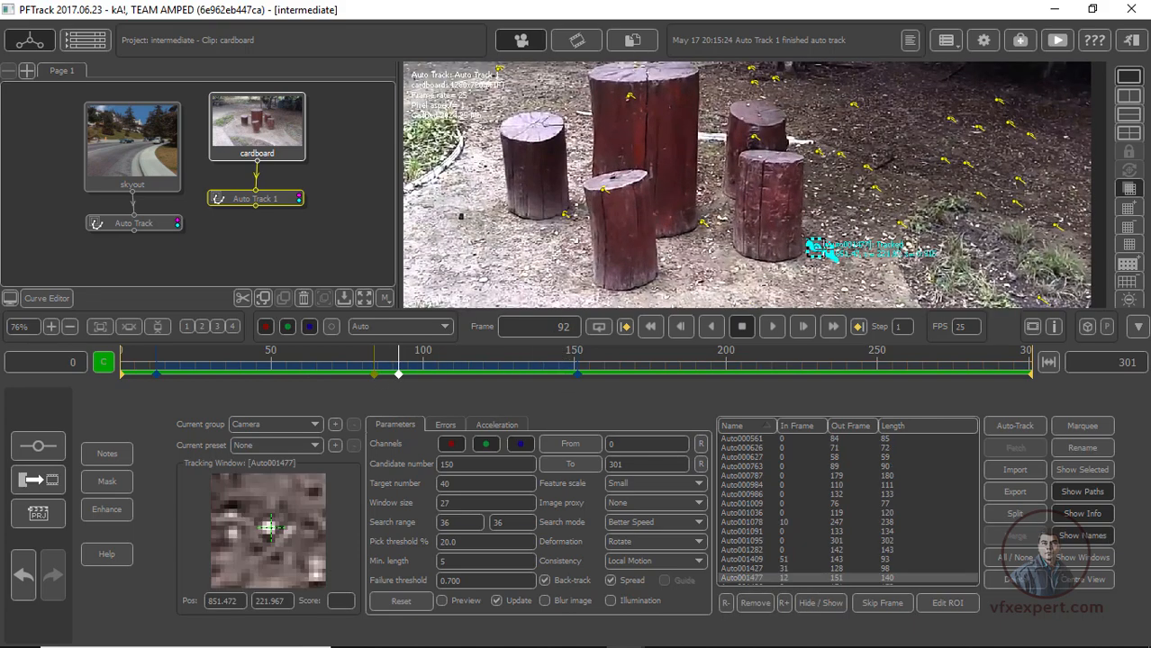
scroll(846, 286, up, 10)
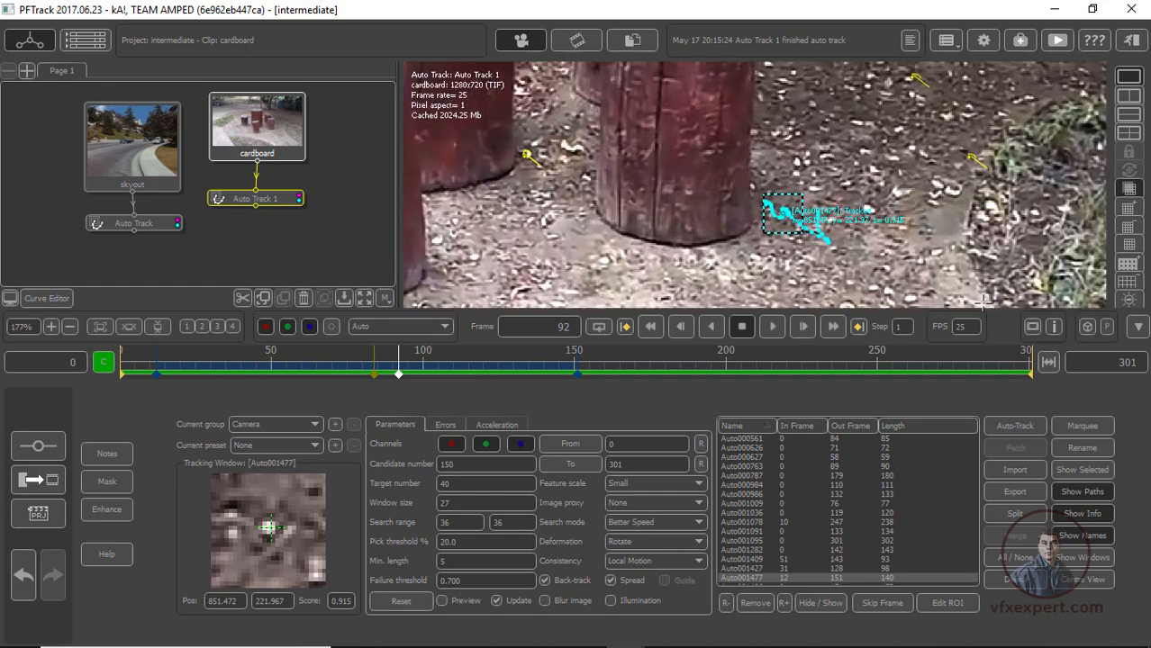
Select the tracker at the base of the tall central stump and follow its path from frame 137 to 144
drag(448, 380, 535, 387)
click(492, 133)
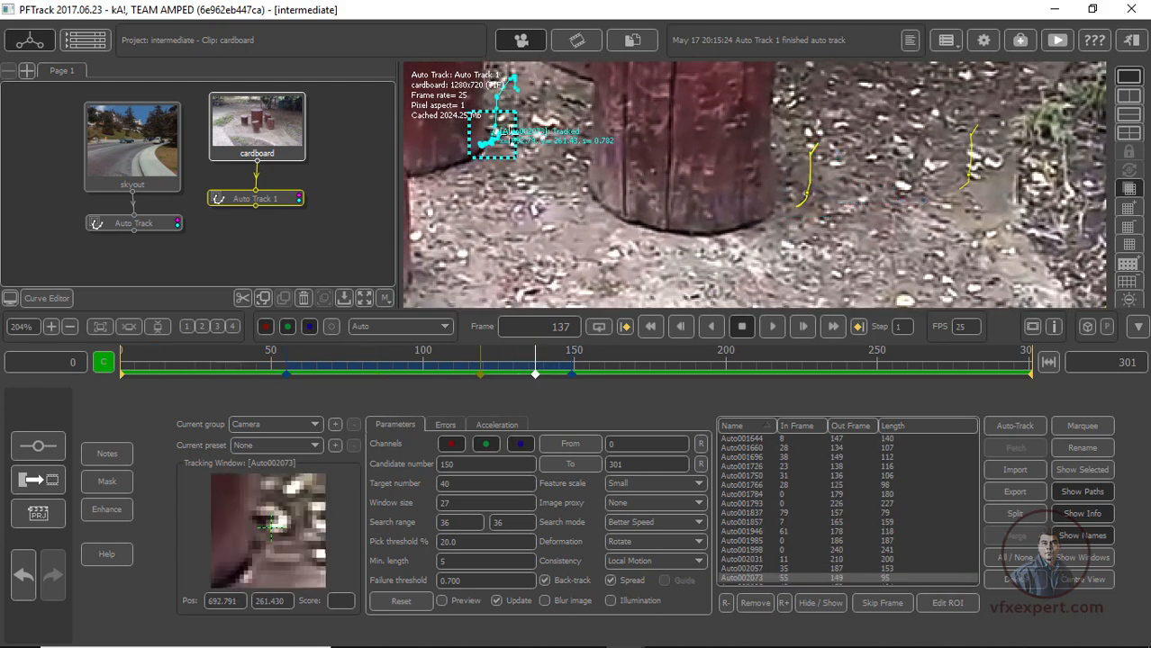
mouse_move(539, 376)
mouse_down()
mouse_move(287, 372)
mouse_move(557, 383)
mouse_up()
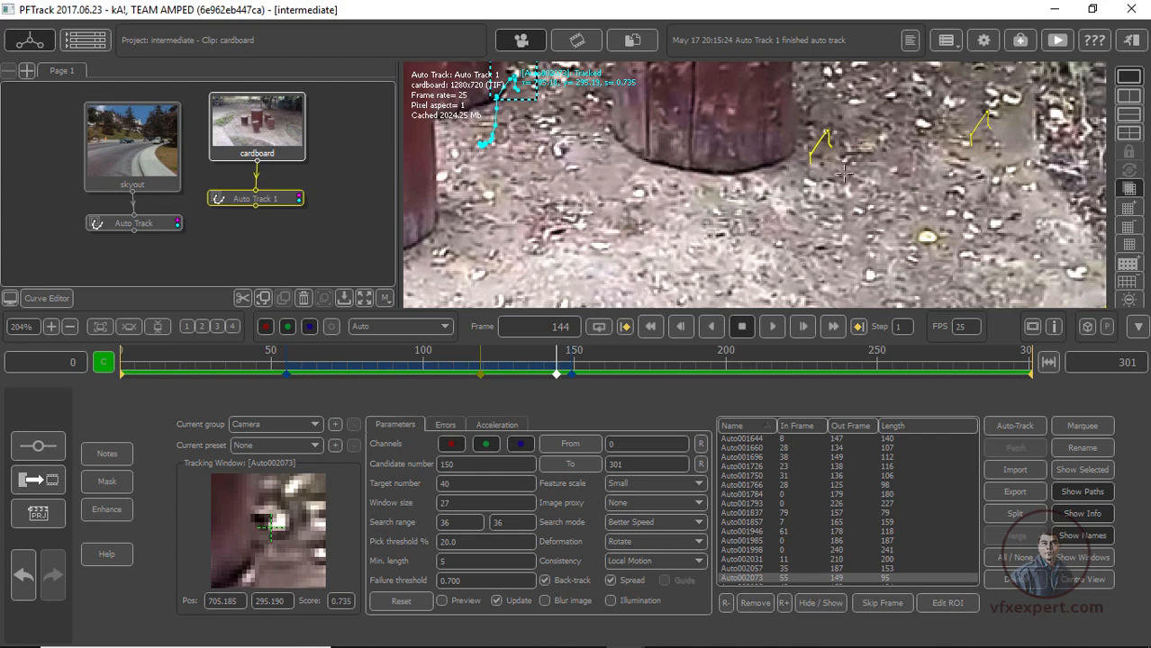
scroll(845, 174, down, 10)
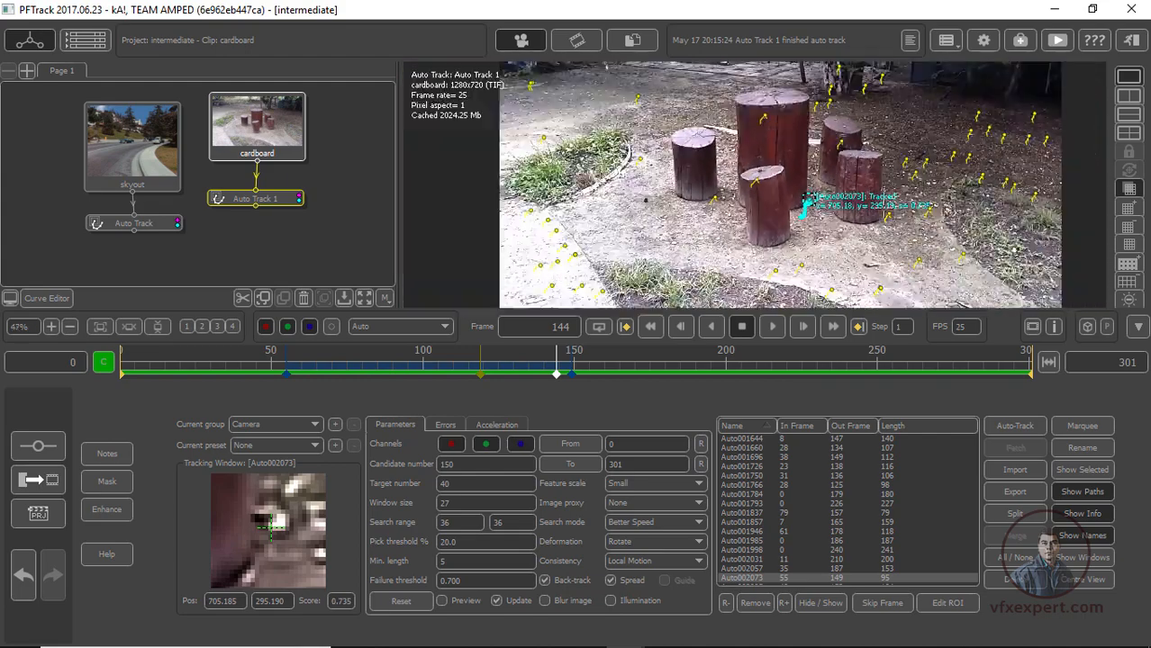
Examine the trackers around the tree trunks in the background near frames 86 to 89
scroll(900, 229, up, 3)
drag(502, 371, 379, 374)
scroll(745, 246, down, 3)
middle_drag(931, 133, 861, 232)
scroll(861, 231, up, 5)
scroll(726, 243, up, 2)
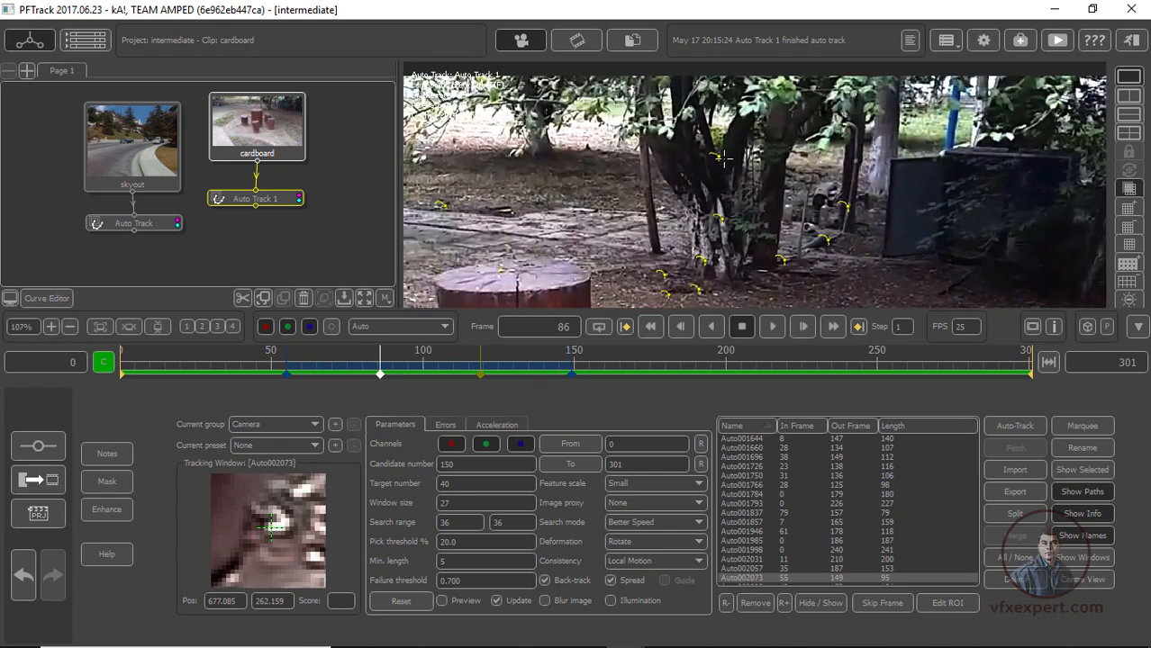
drag(471, 370, 390, 373)
scroll(826, 240, down, 1)
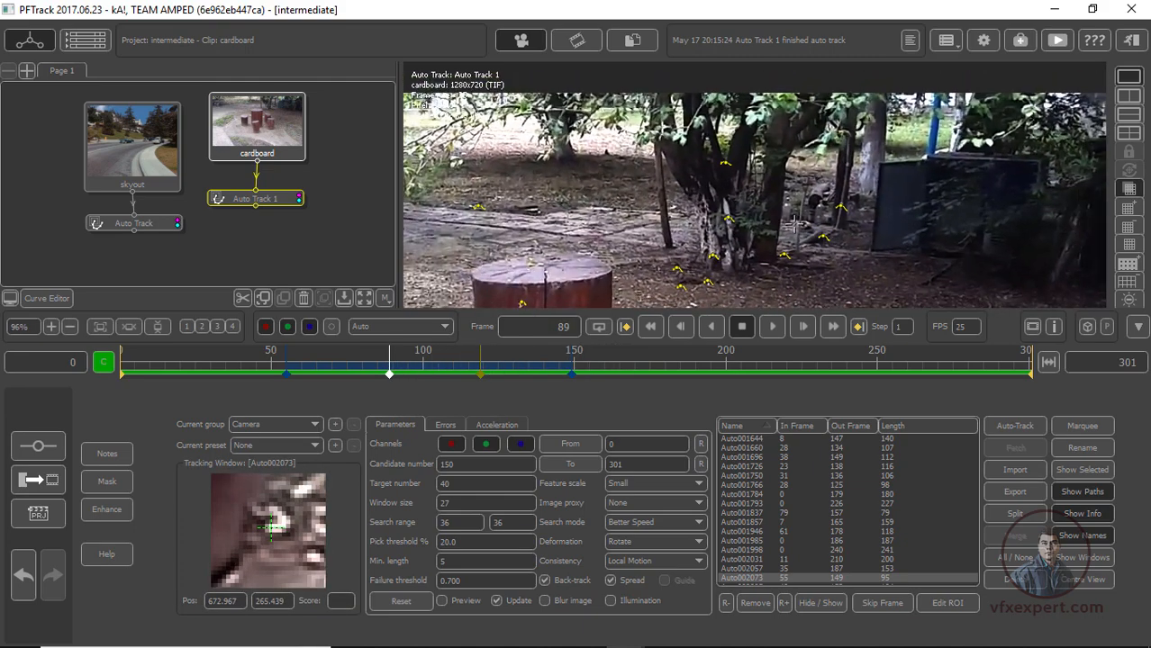
Display the error graph of all trackers and fit it to the full frame range
click(453, 426)
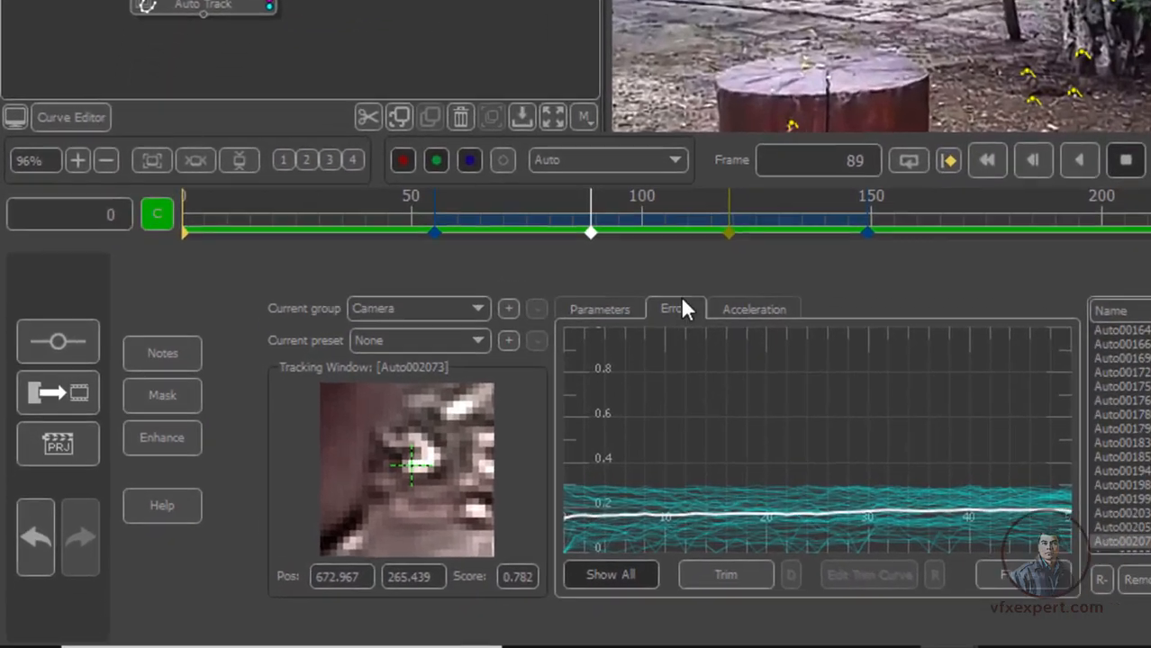
scroll(1006, 27, down, 8)
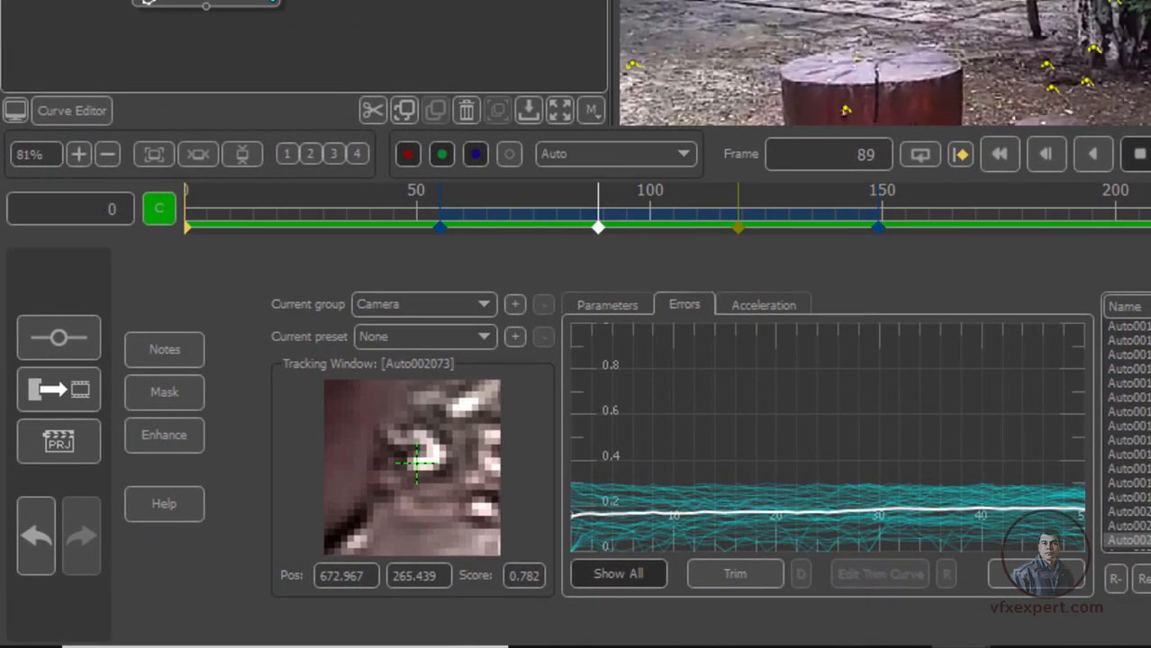
middle_drag(1135, 76, 999, 7)
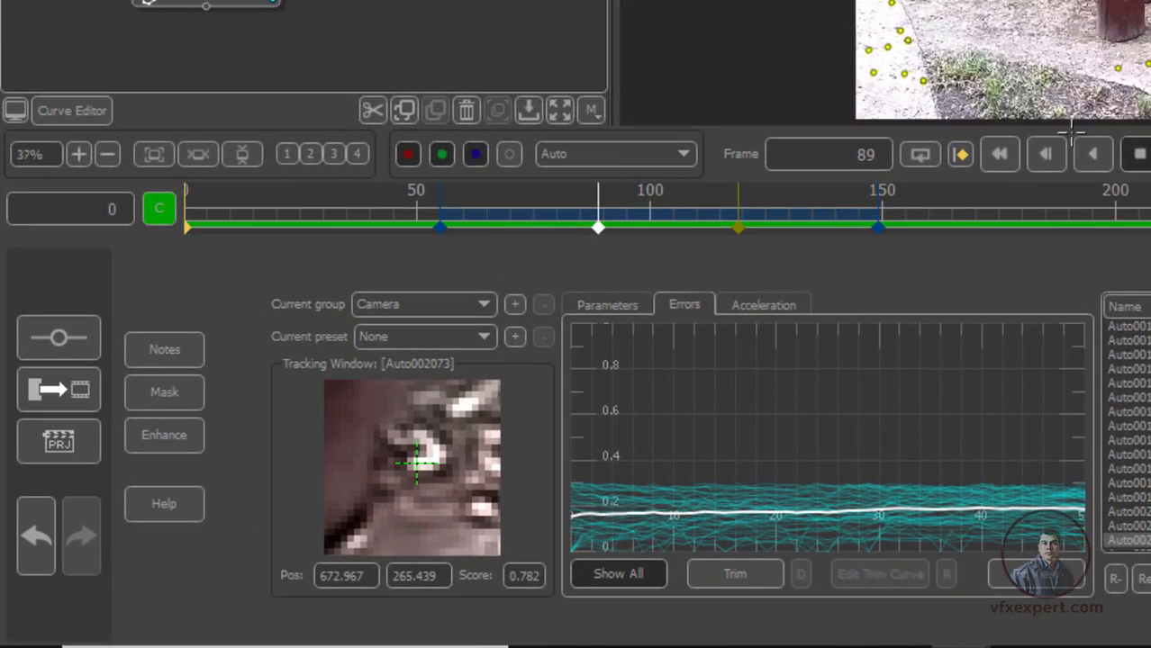
click(1012, 568)
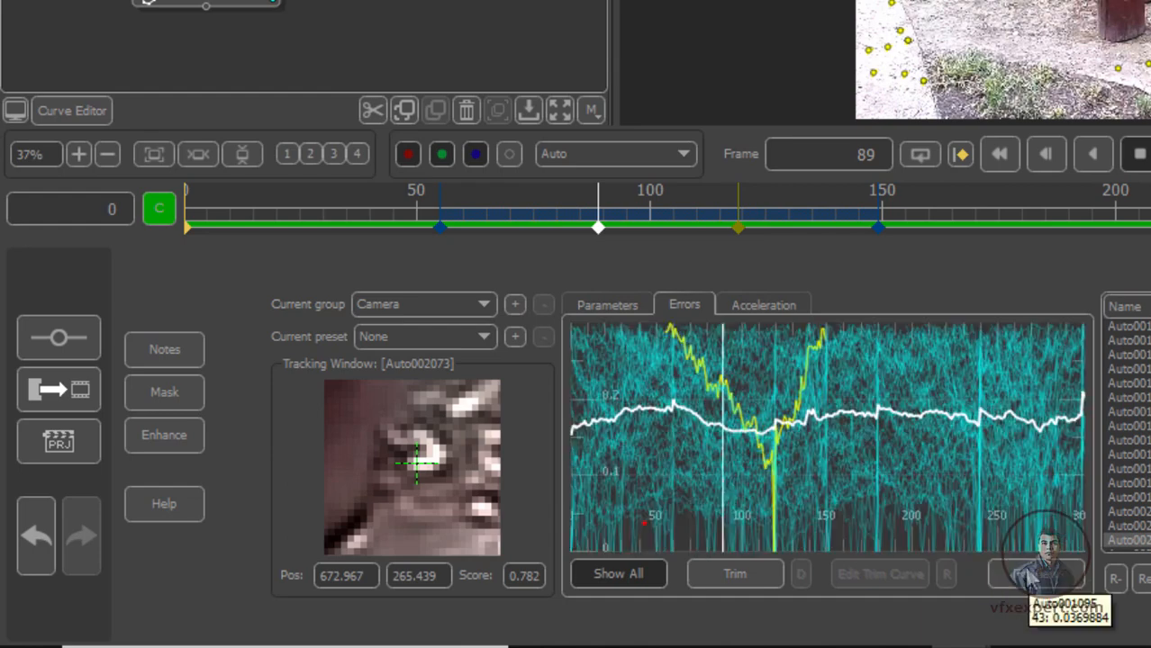
mouse_move(953, 475)
right_down()
mouse_move(949, 389)
mouse_move(973, 502)
mouse_move(967, 483)
right_up()
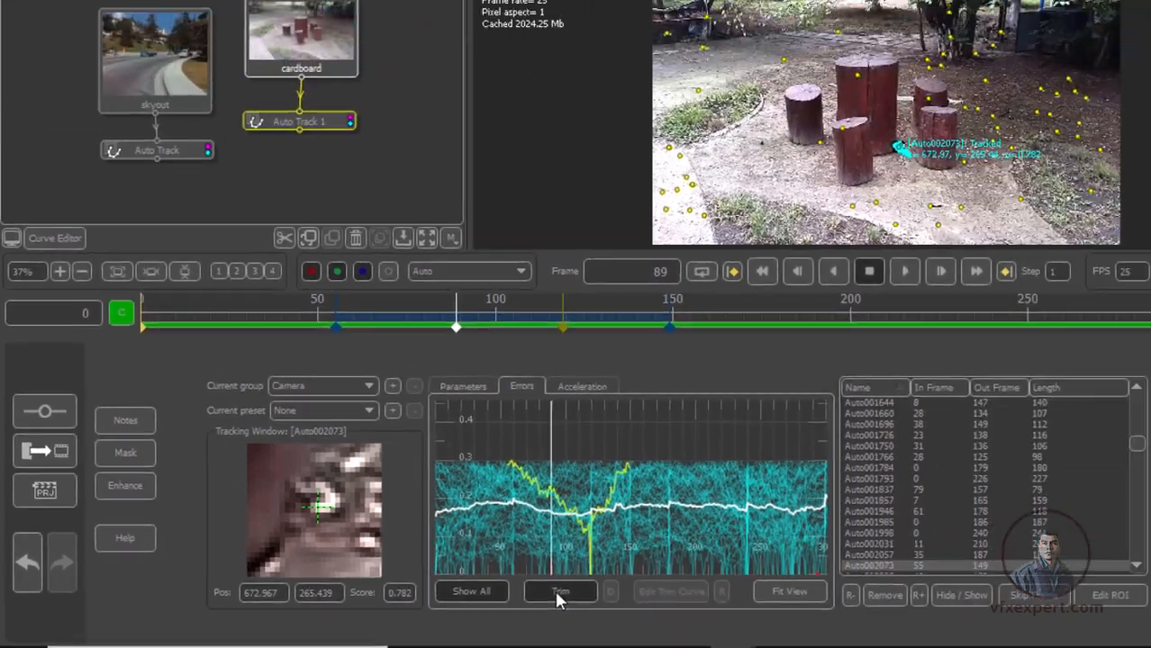
Enable error trimming, place the trim threshold between 0.2 and 0.3, and return to the tracking parameters
click(559, 592)
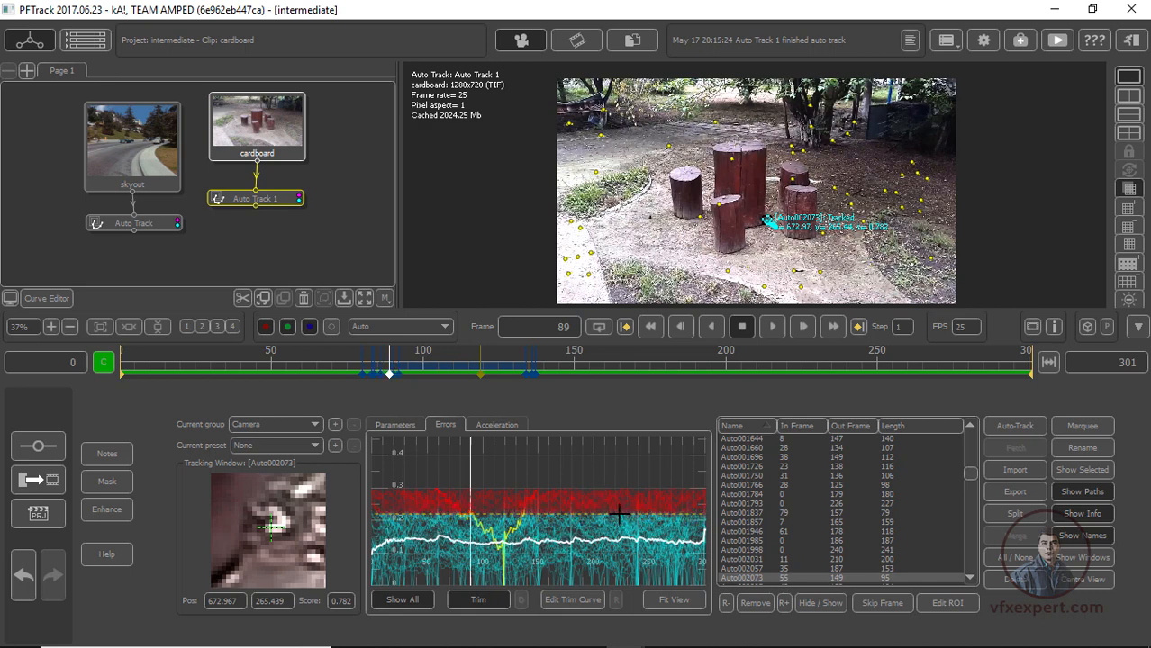
drag(620, 514, 619, 507)
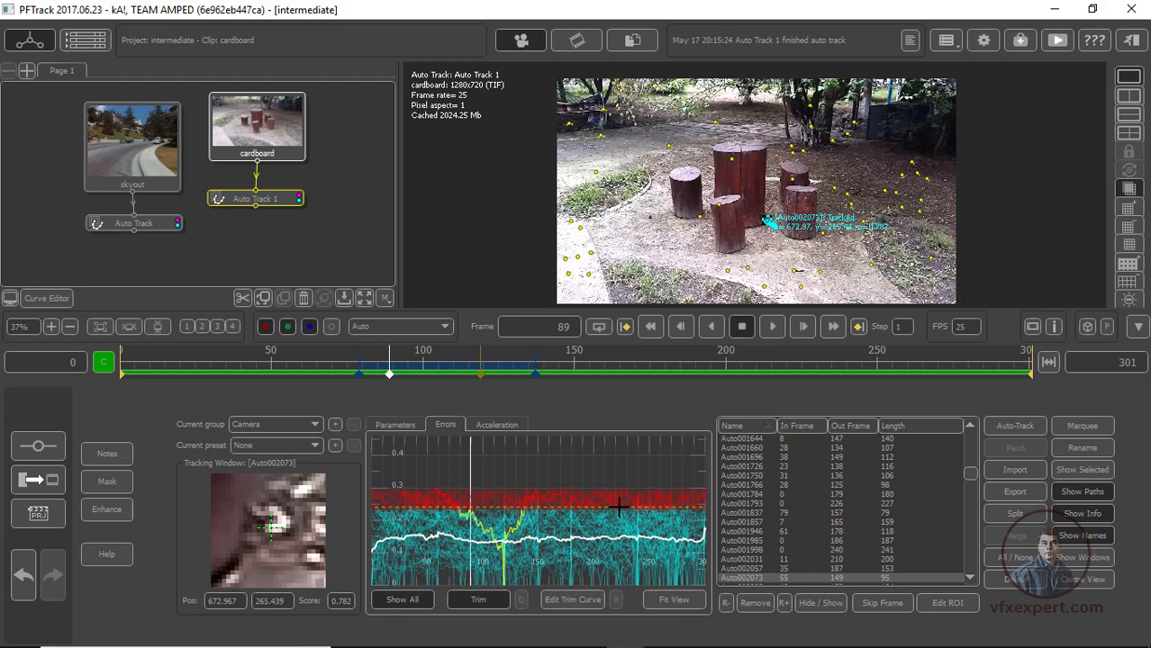
scroll(653, 221, up, 2)
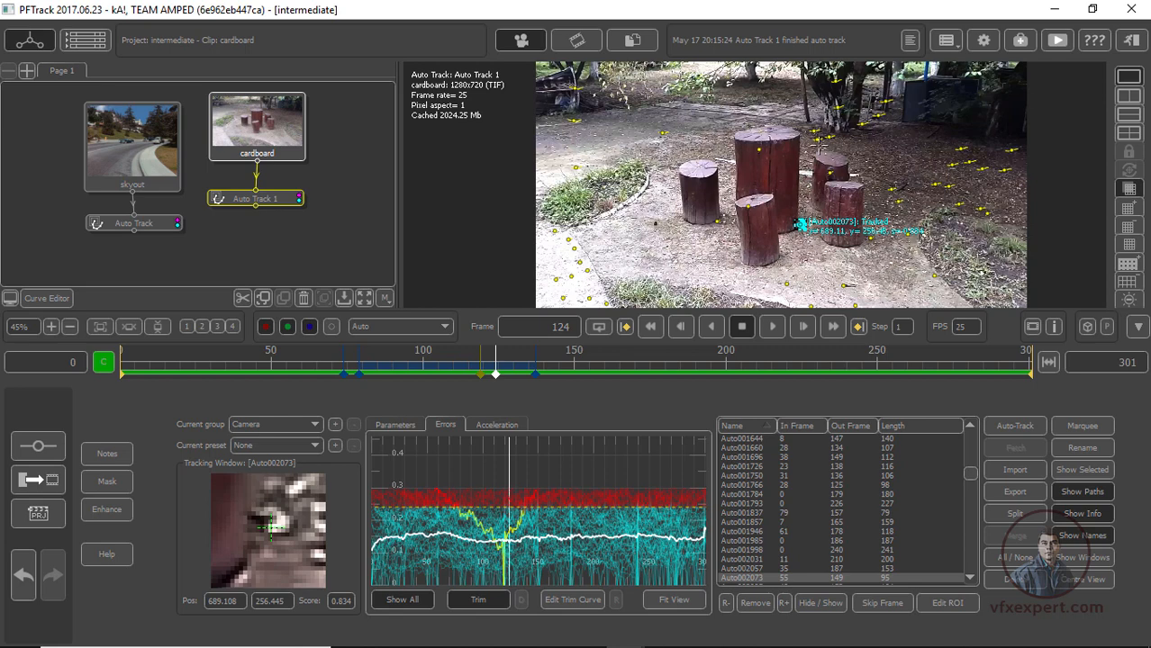
click(396, 424)
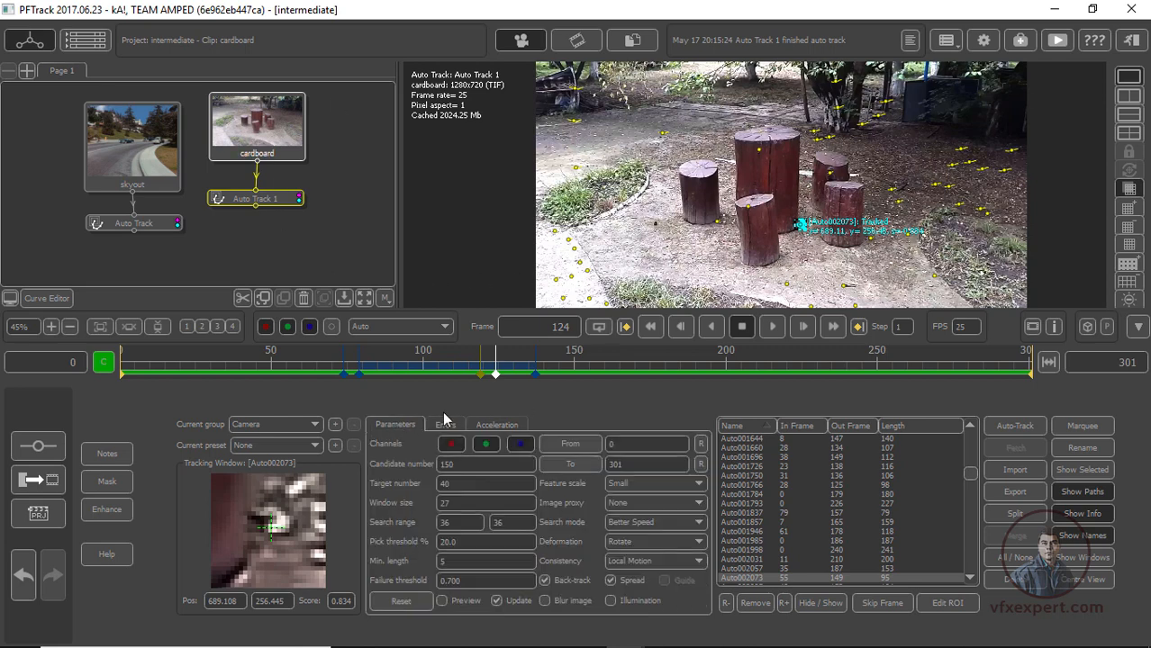
drag(266, 146, 261, 138)
drag(278, 200, 277, 188)
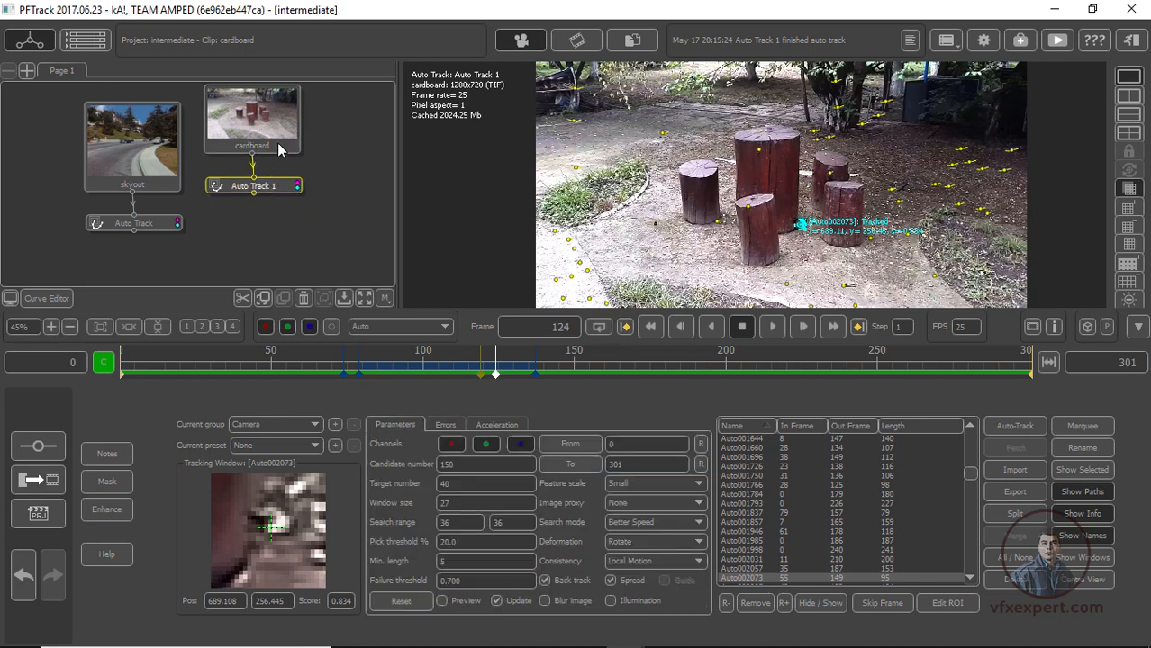
drag(277, 132, 275, 148)
drag(263, 203, 263, 210)
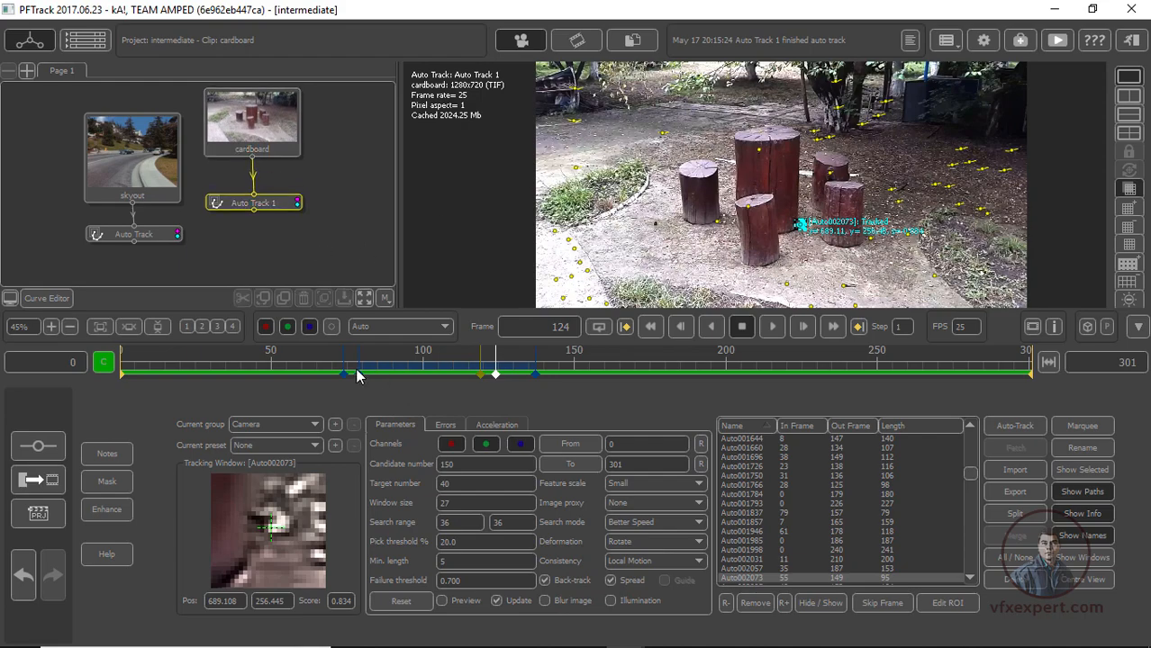
drag(315, 368, 523, 389)
drag(271, 114, 266, 107)
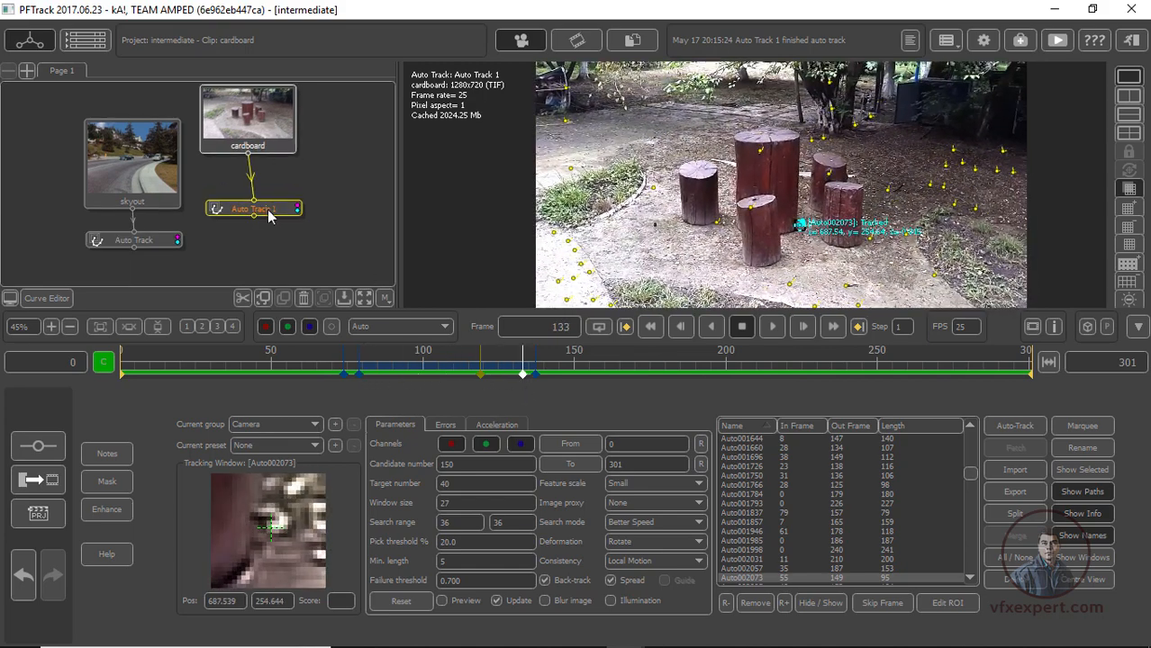
drag(268, 211, 266, 199)
drag(281, 125, 257, 145)
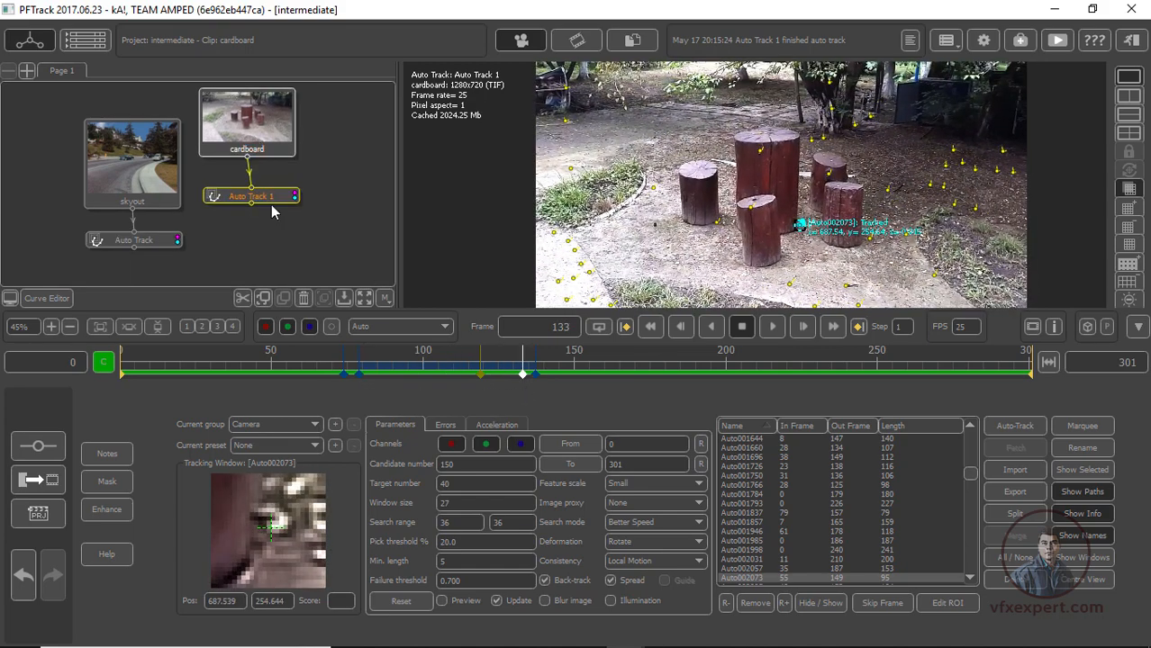
Add a Camera Solver node after the Auto Track 1 node of the cardboard clip
drag(263, 195, 263, 190)
right_click(264, 190)
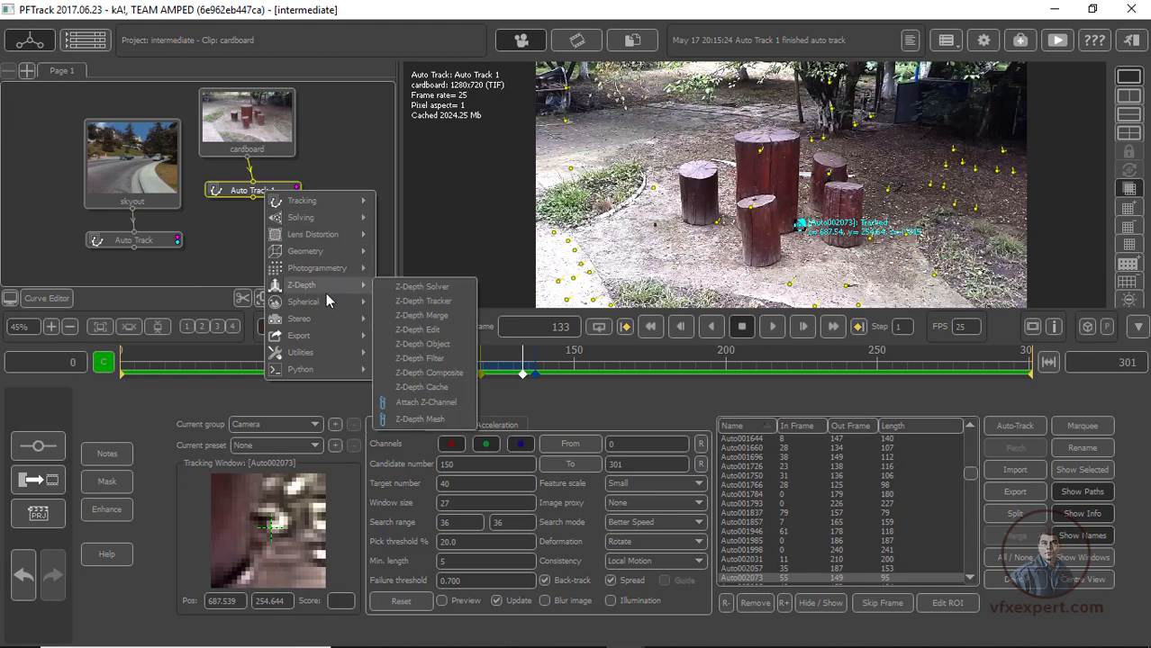
mouse_move(328, 219)
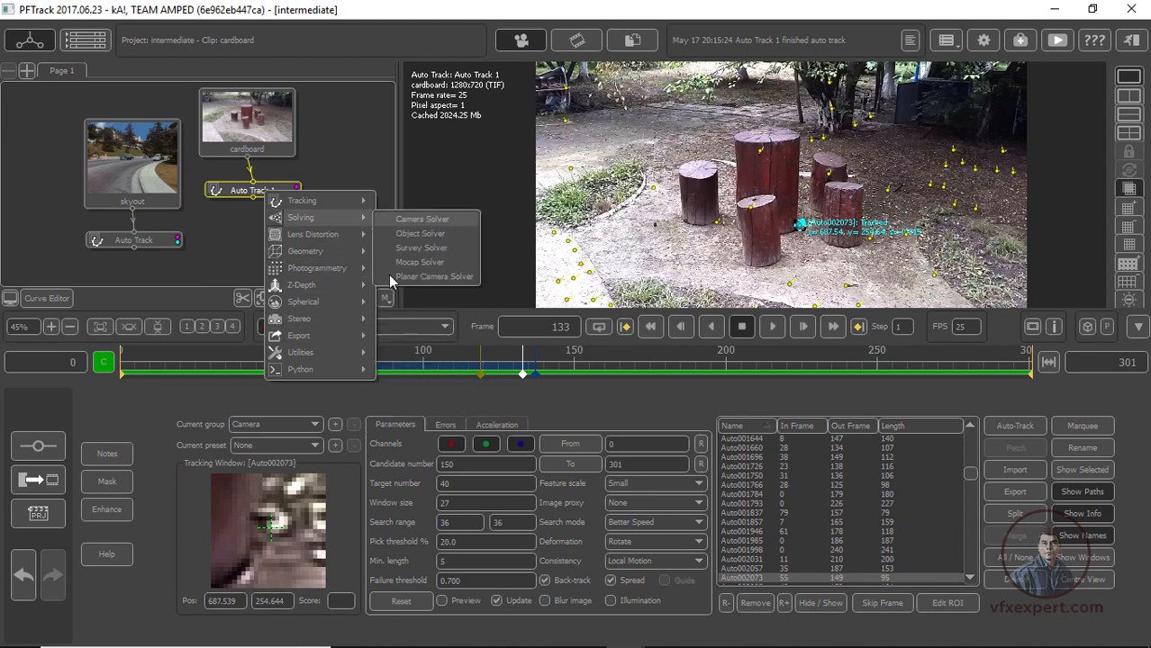
click(421, 220)
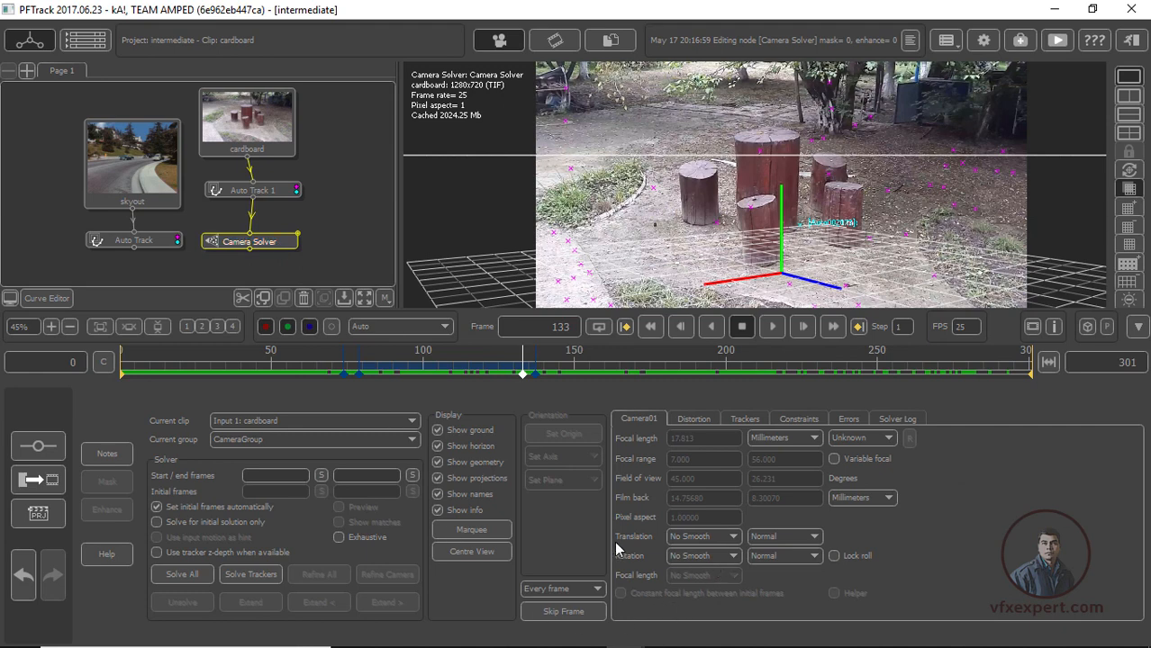
Set the camera's translation and rotation smoothing to Med. Smooth and solve all frames
click(730, 538)
click(712, 571)
click(731, 556)
click(711, 589)
click(198, 569)
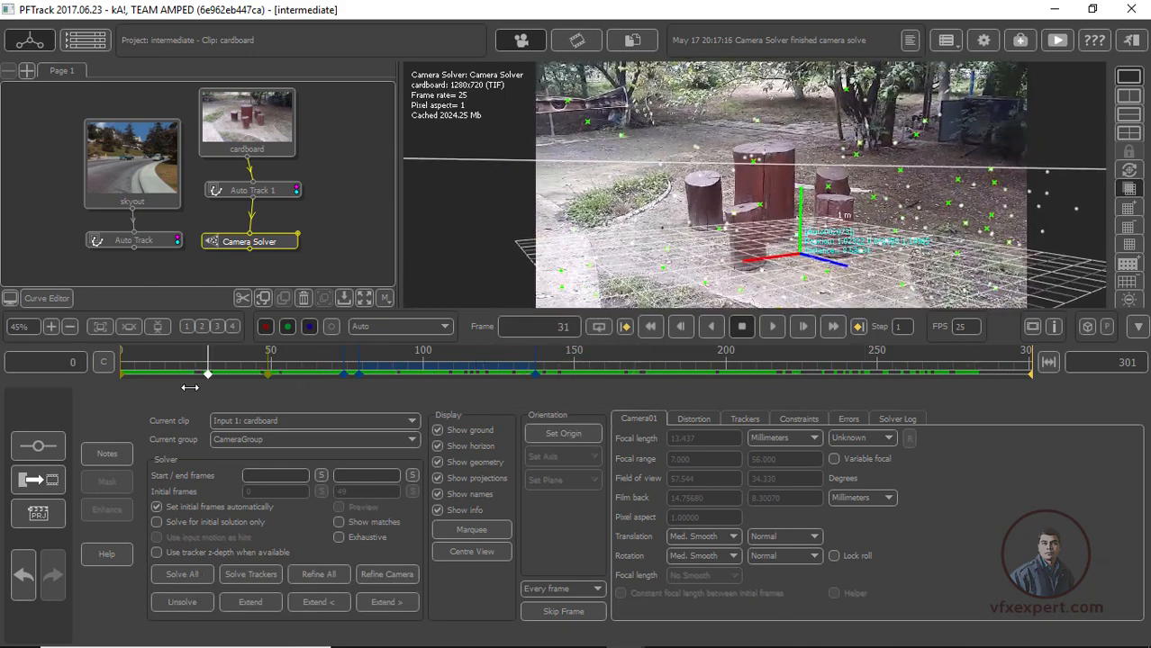
Split the viewer into two views and examine the solved camera path in 3D, widening the camera view and going to frame 199
click(1127, 98)
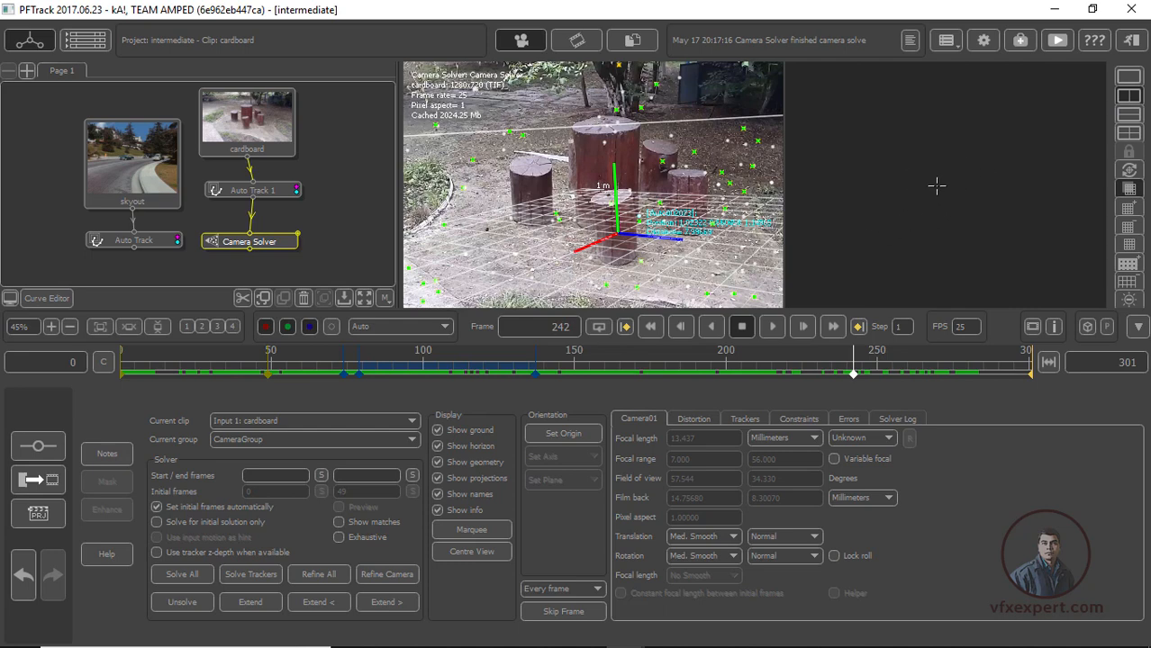
middle_drag(1042, 237, 977, 274)
drag(975, 273, 984, 261)
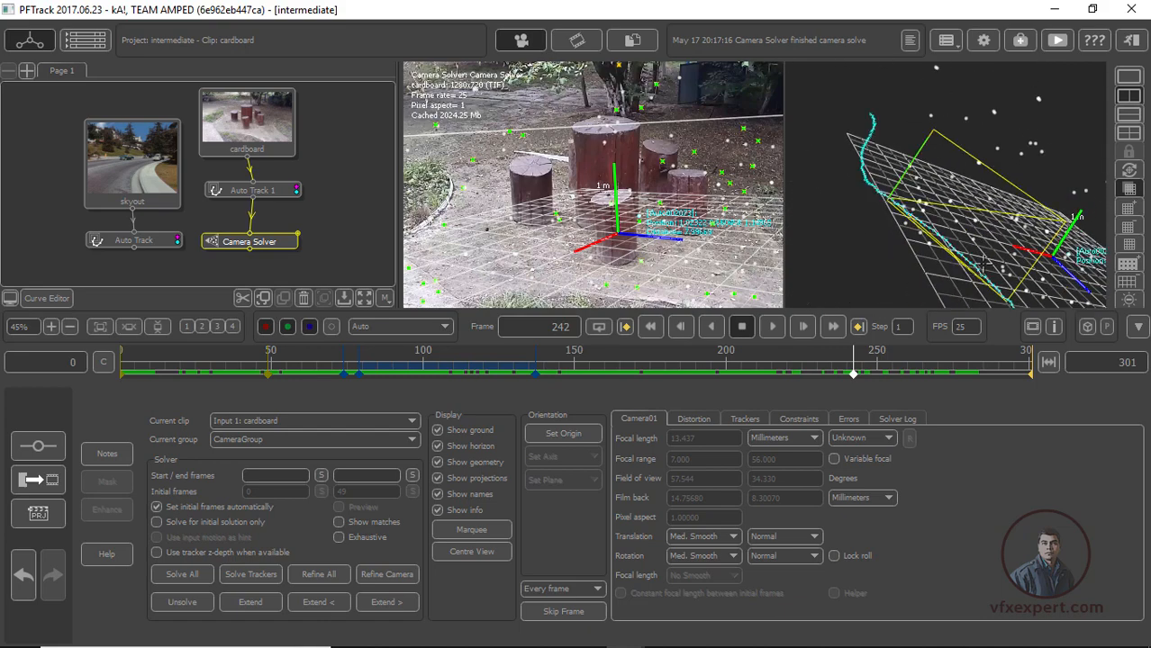
drag(909, 221, 870, 143)
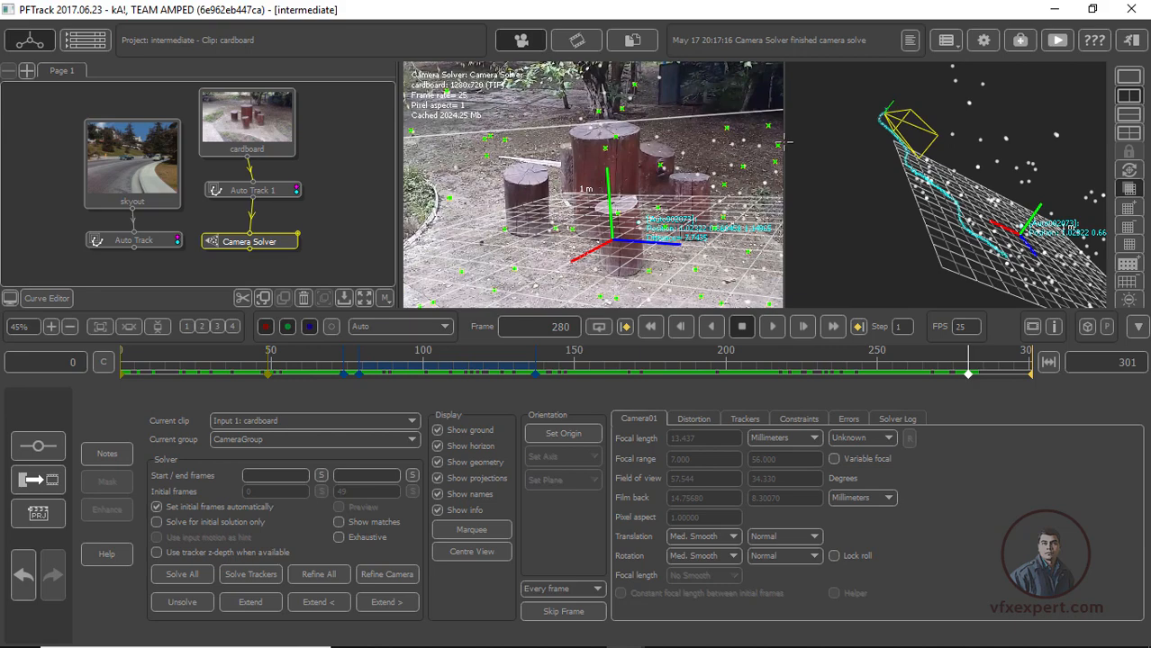
drag(786, 142, 897, 142)
drag(629, 369, 723, 368)
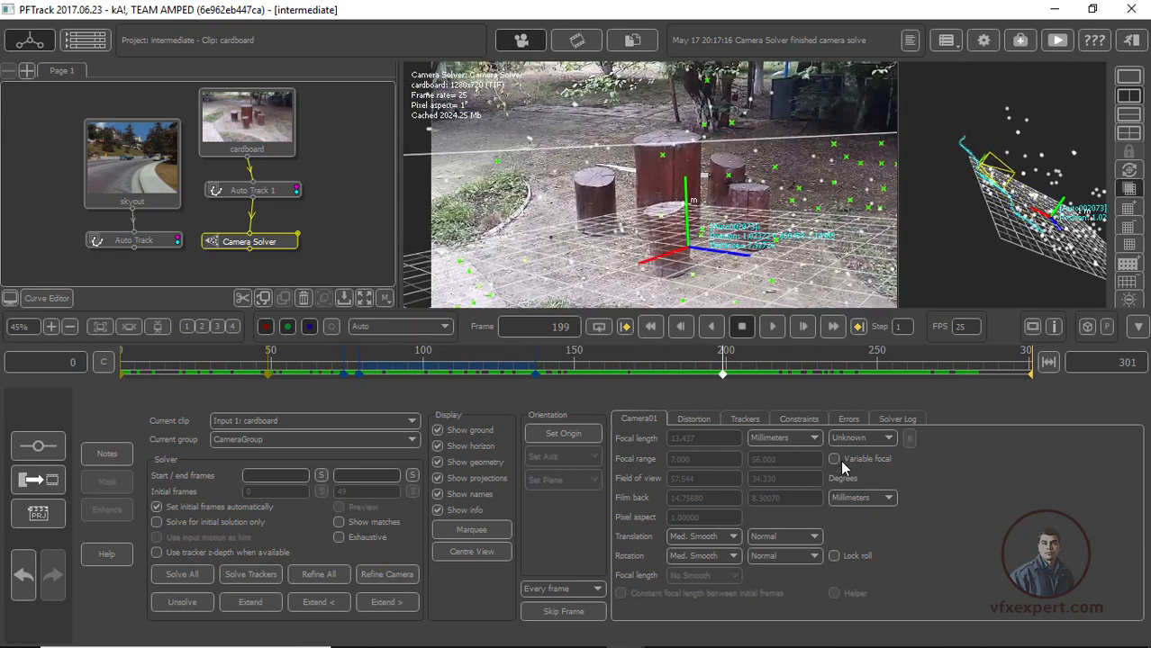
Examine the solver's tracker error graph and read the solver log from the initial solution through frame 301
click(849, 421)
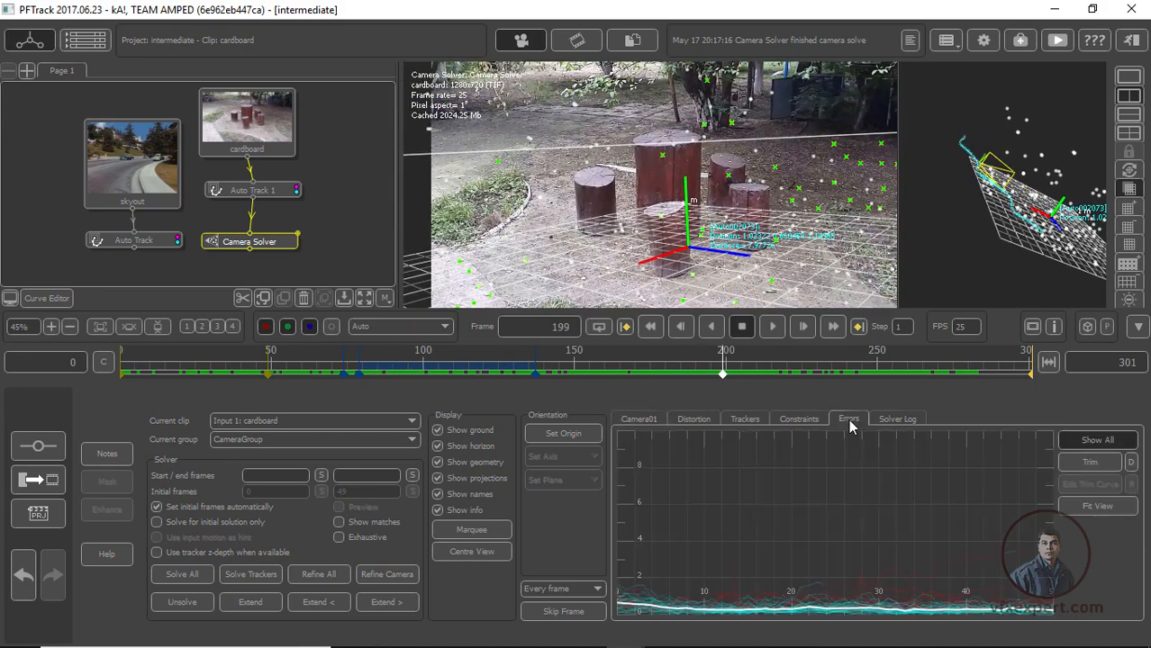
right_drag(733, 547, 695, 586)
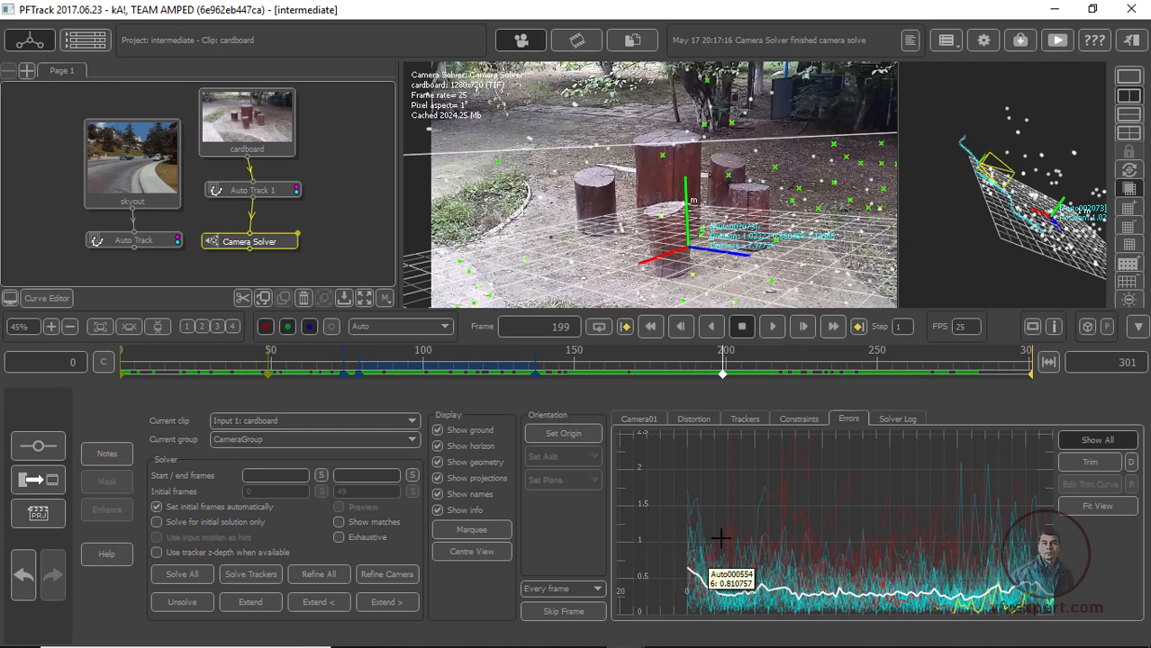
click(899, 421)
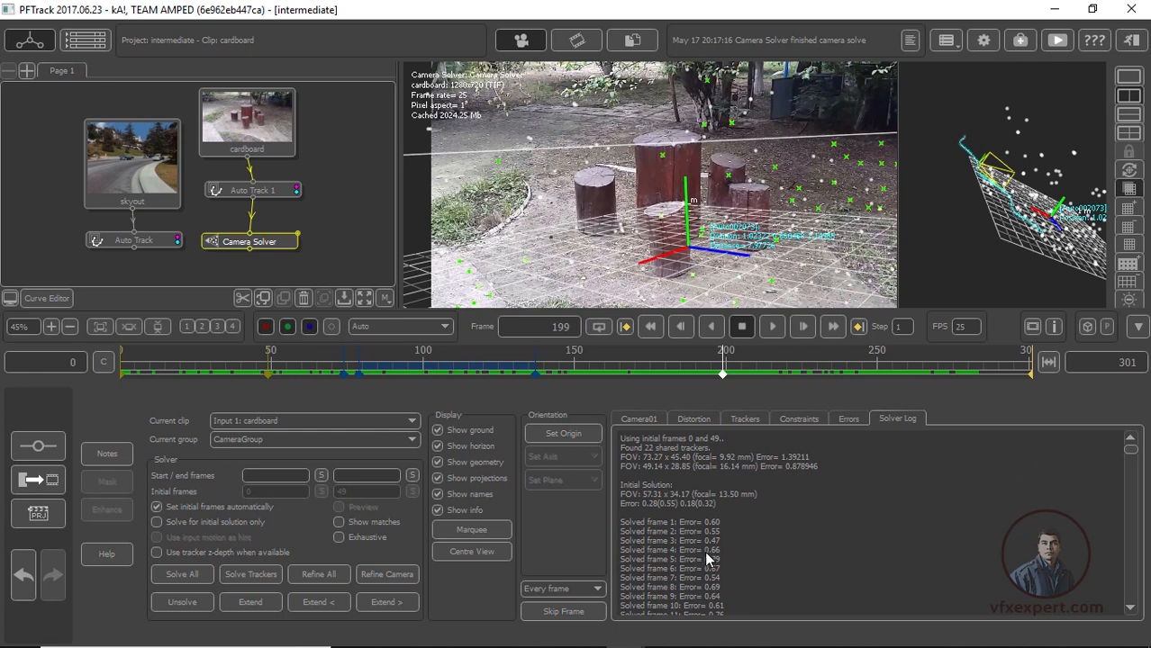
drag(1130, 450, 1122, 601)
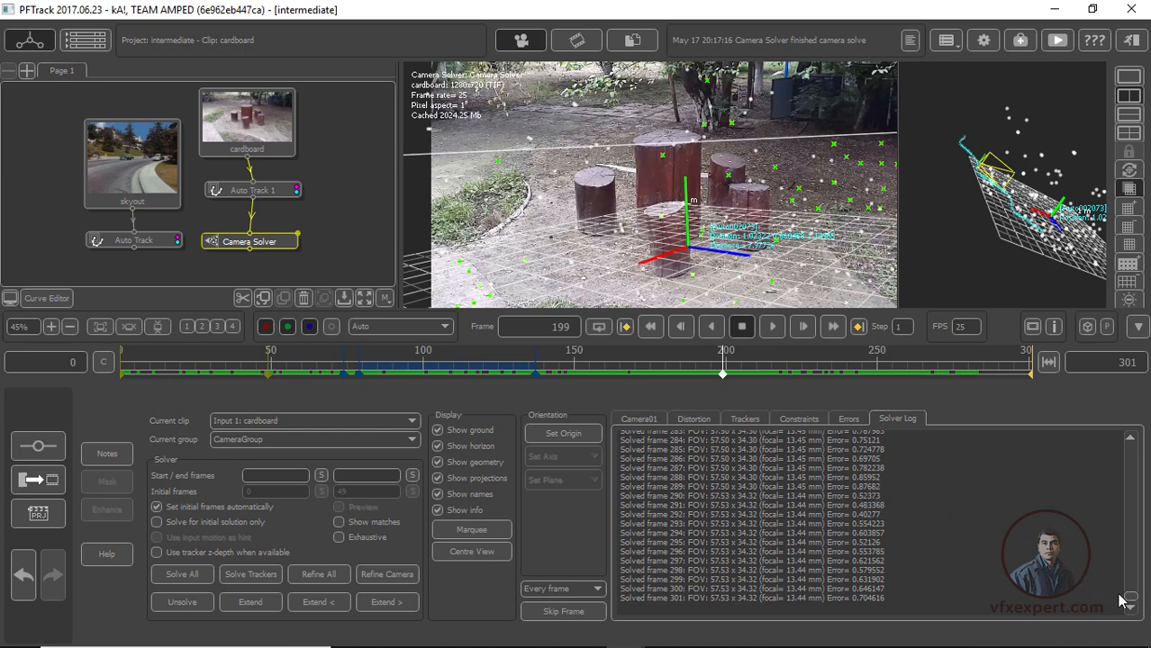
drag(1132, 543, 1132, 443)
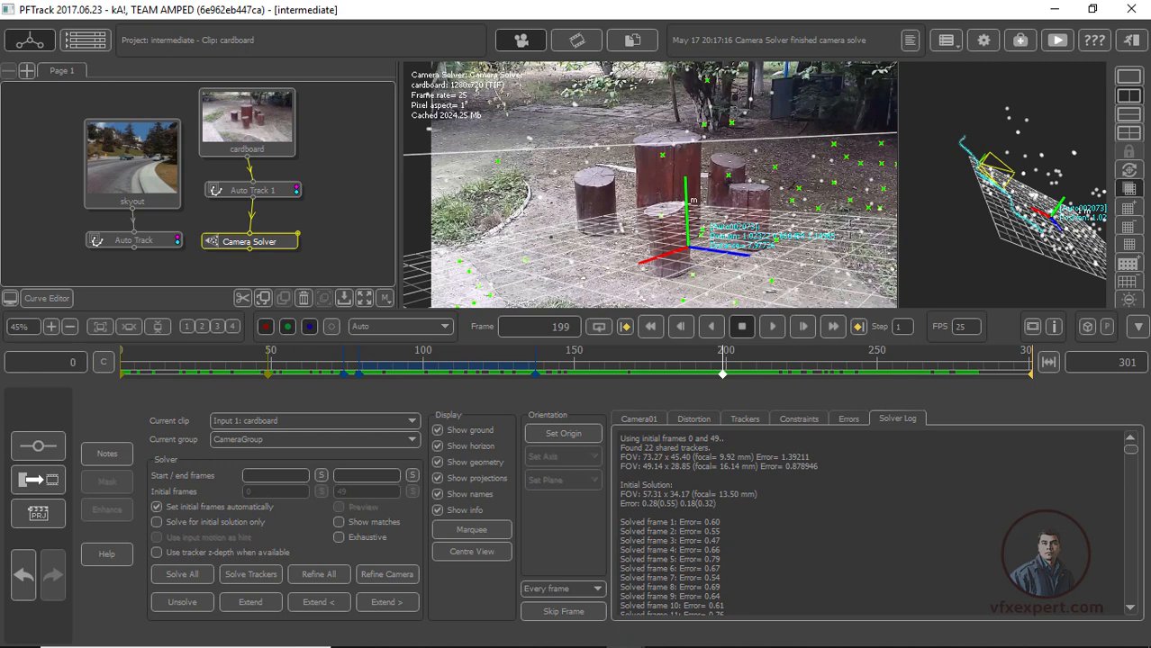
Restore the single camera view, reposition the Camera Solver node, and inspect how the ground grid sits around the stumps from frame 83 to 199
click(1129, 77)
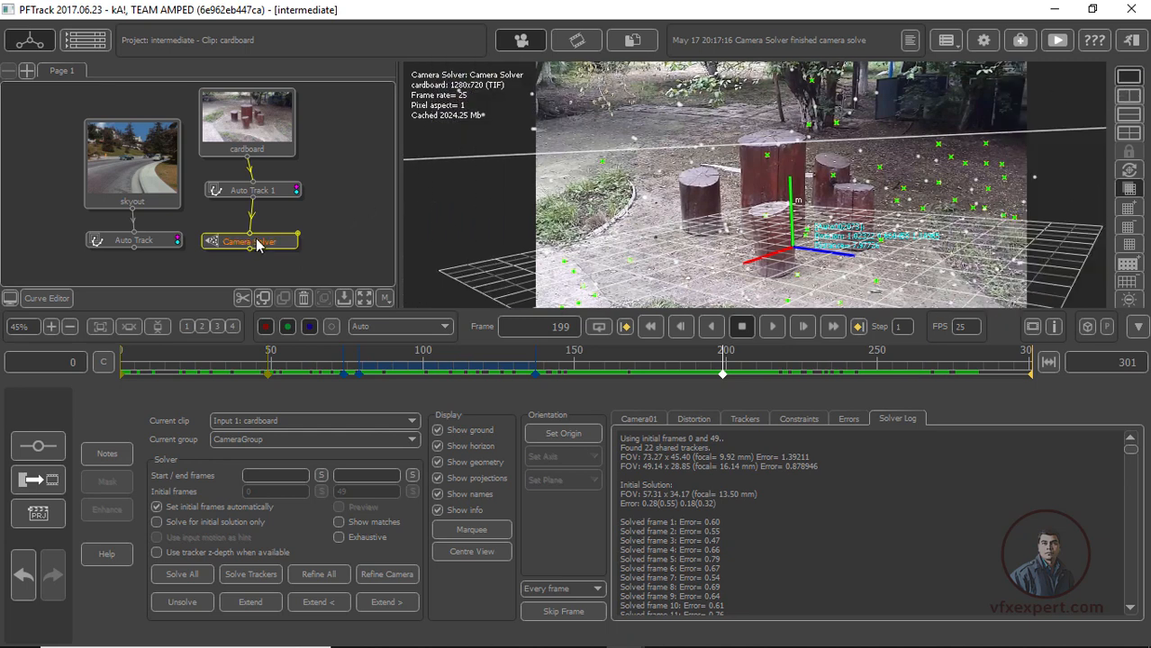
drag(256, 244, 232, 254)
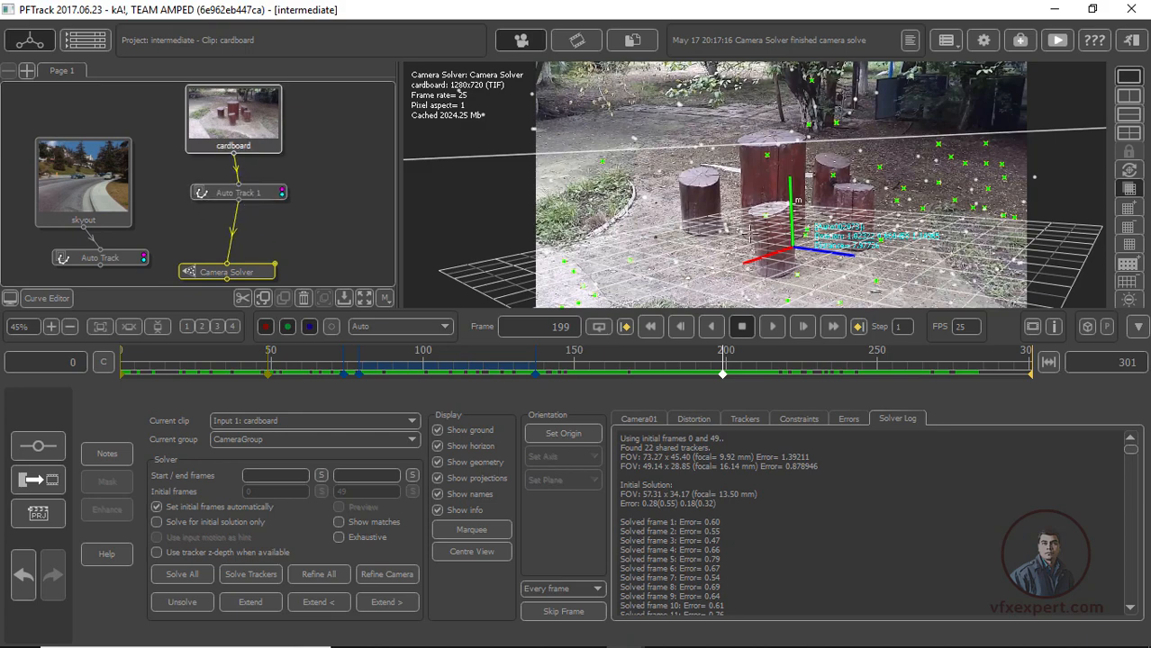
scroll(750, 233, up, 3)
middle_drag(739, 254, 641, 234)
scroll(581, 222, down, 1)
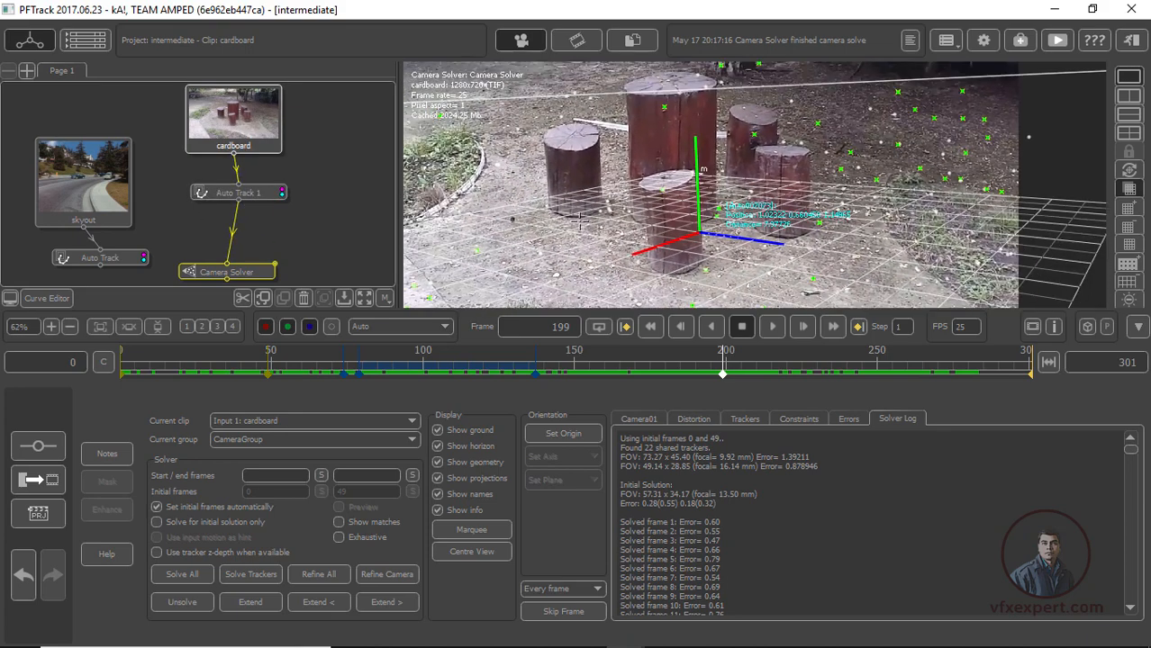
scroll(579, 221, up, 1)
mouse_move(283, 362)
mouse_down()
mouse_move(208, 364)
mouse_move(277, 365)
mouse_up()
drag(541, 377, 371, 375)
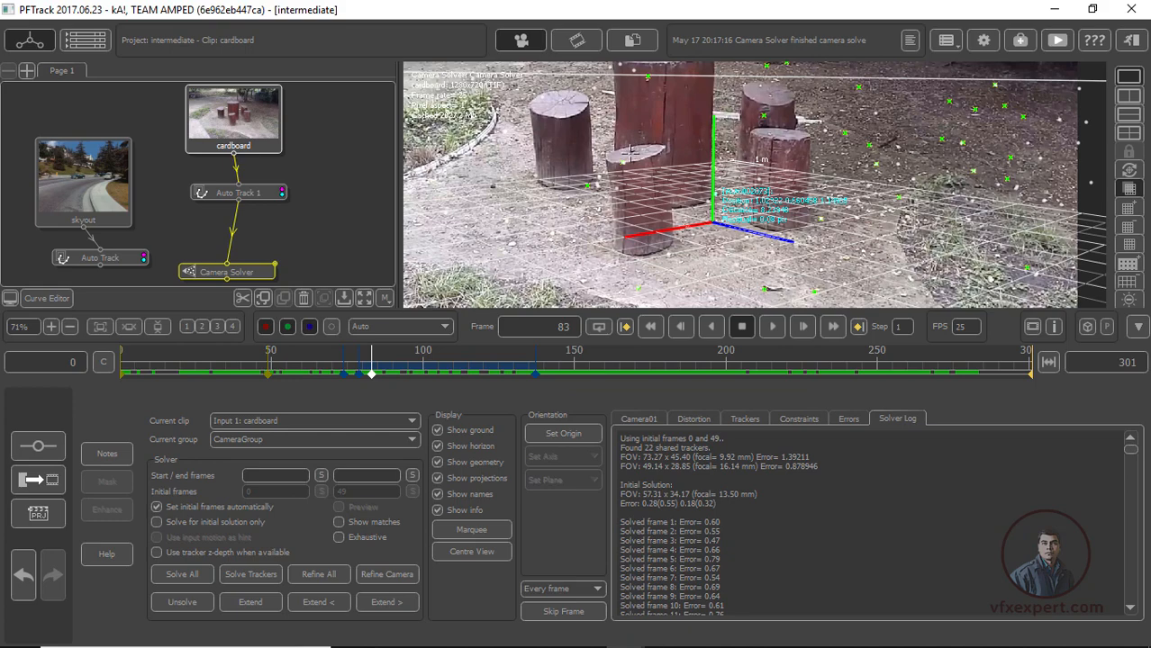
drag(569, 376, 540, 375)
Examine the solved trackers on the tall central stump and in the background at frames 139, 163 and 40
scroll(717, 254, down, 5)
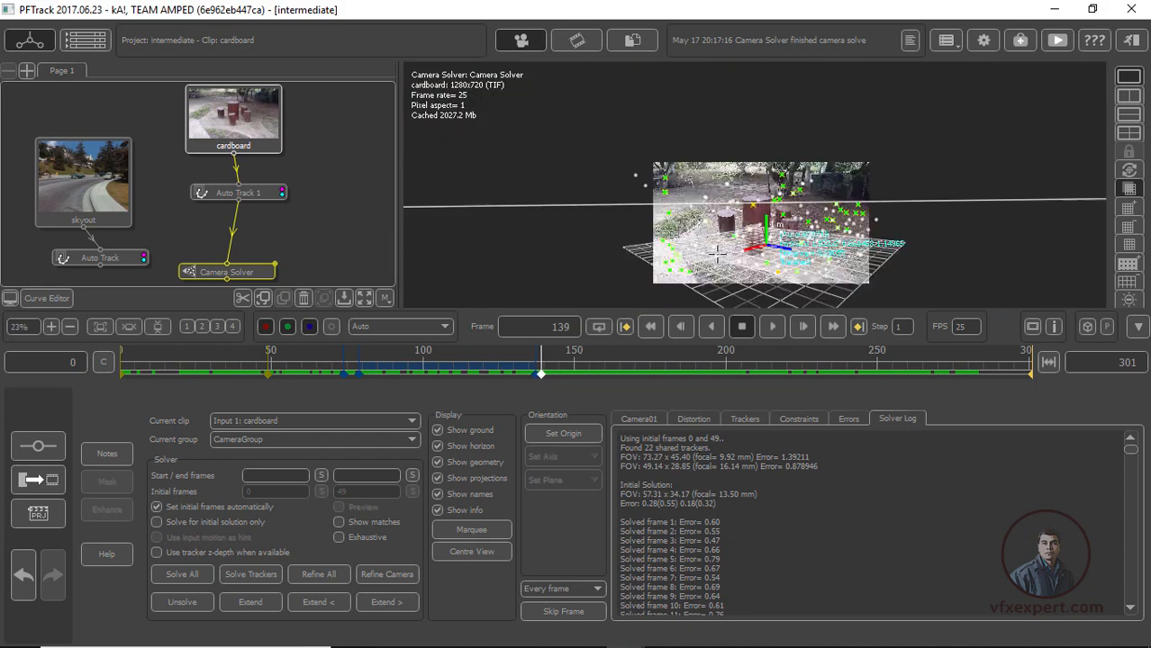
scroll(717, 254, up, 4)
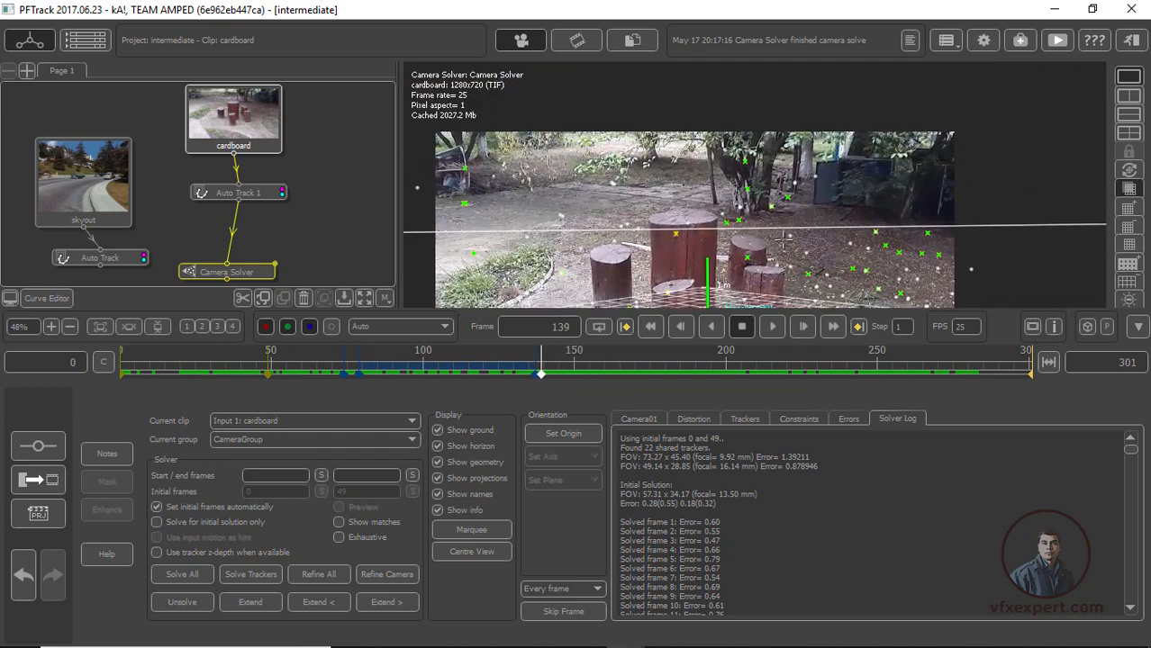
scroll(776, 236, up, 4)
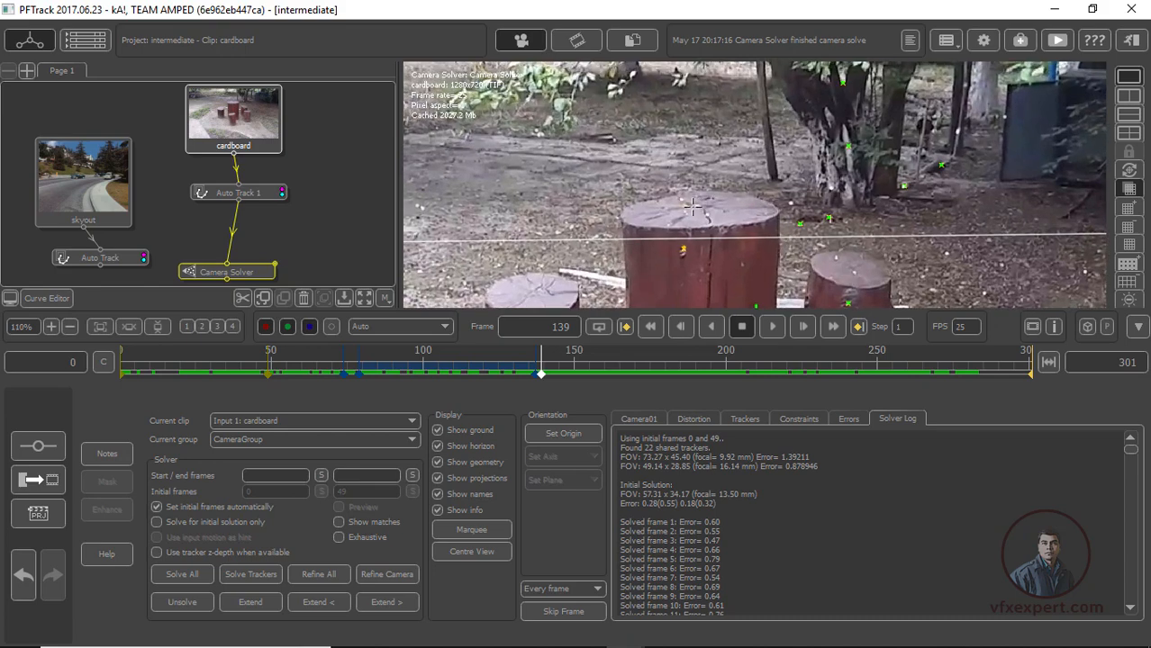
drag(581, 374, 613, 375)
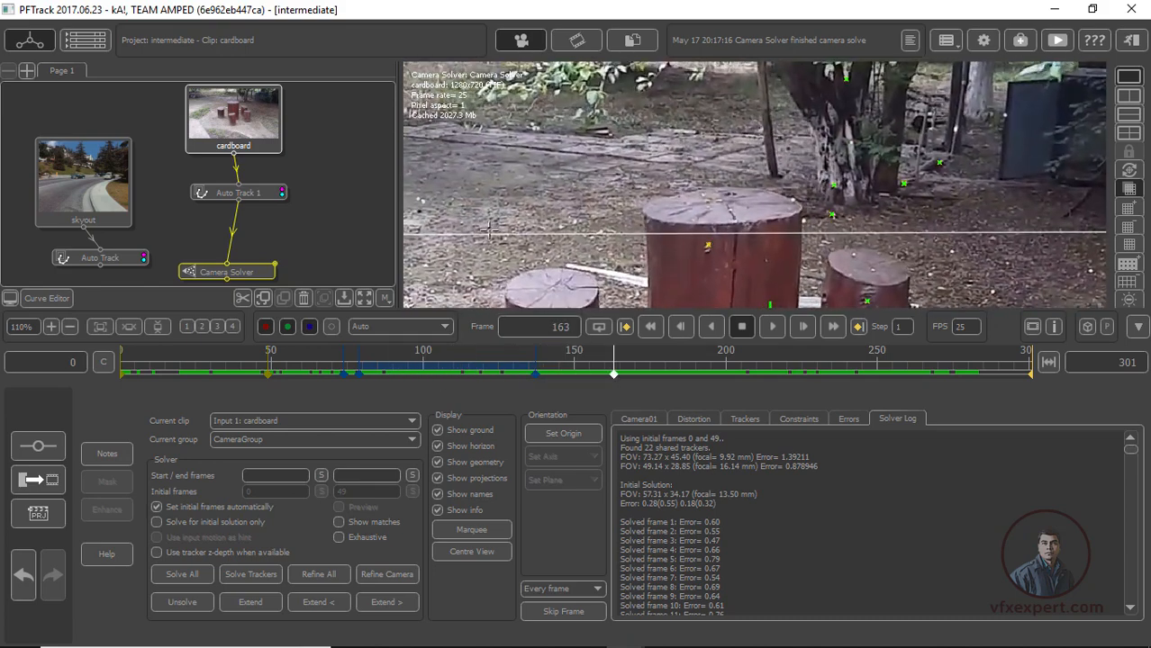
scroll(839, 219, down, 3)
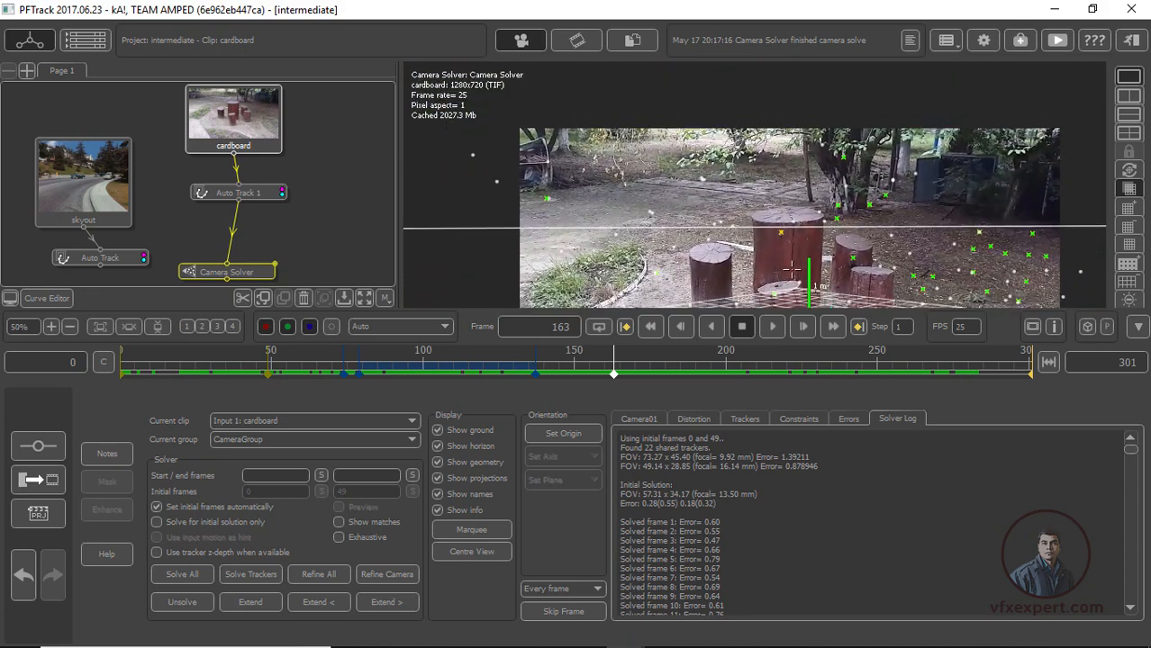
scroll(721, 119, up, 1)
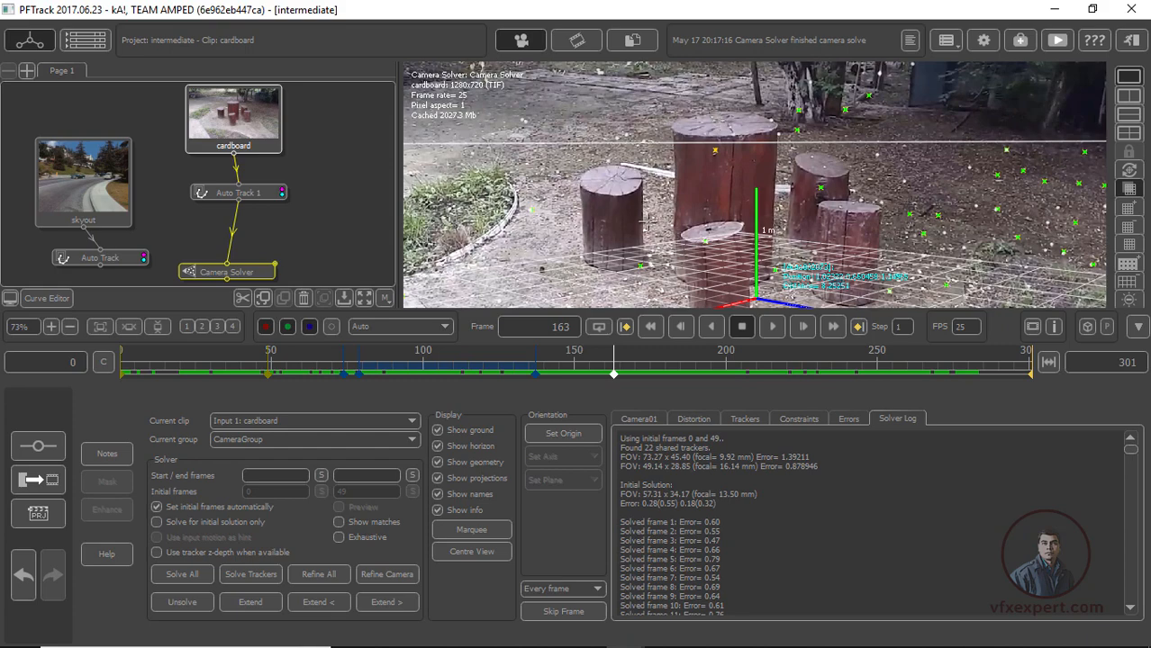
scroll(633, 146, down, 2)
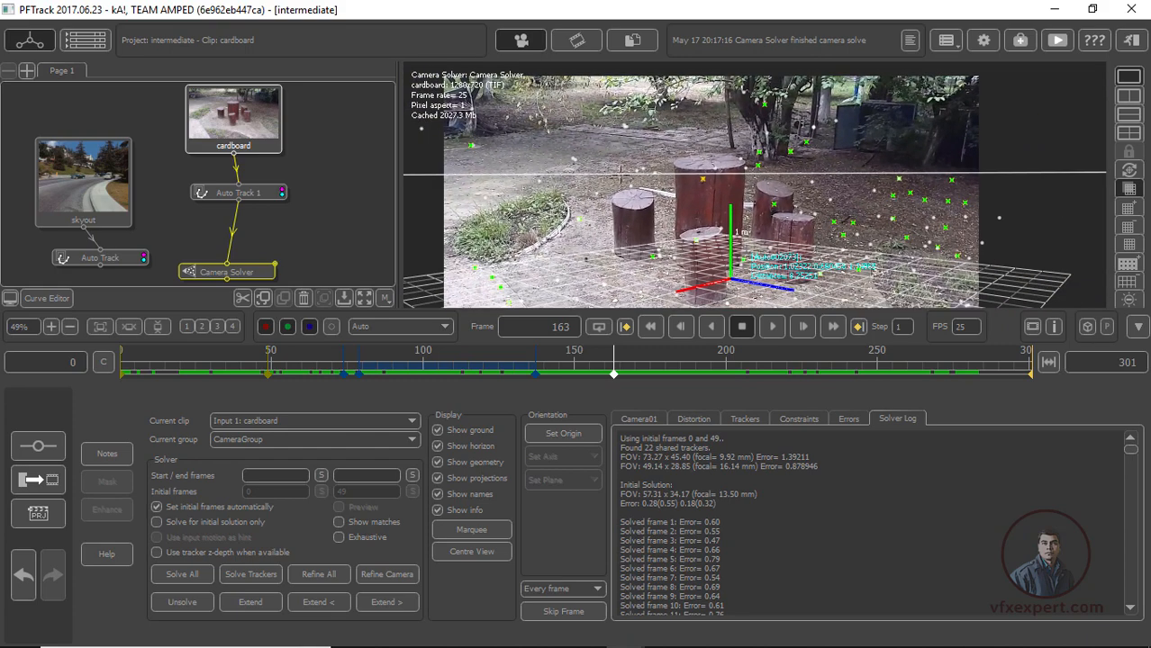
drag(420, 371, 240, 355)
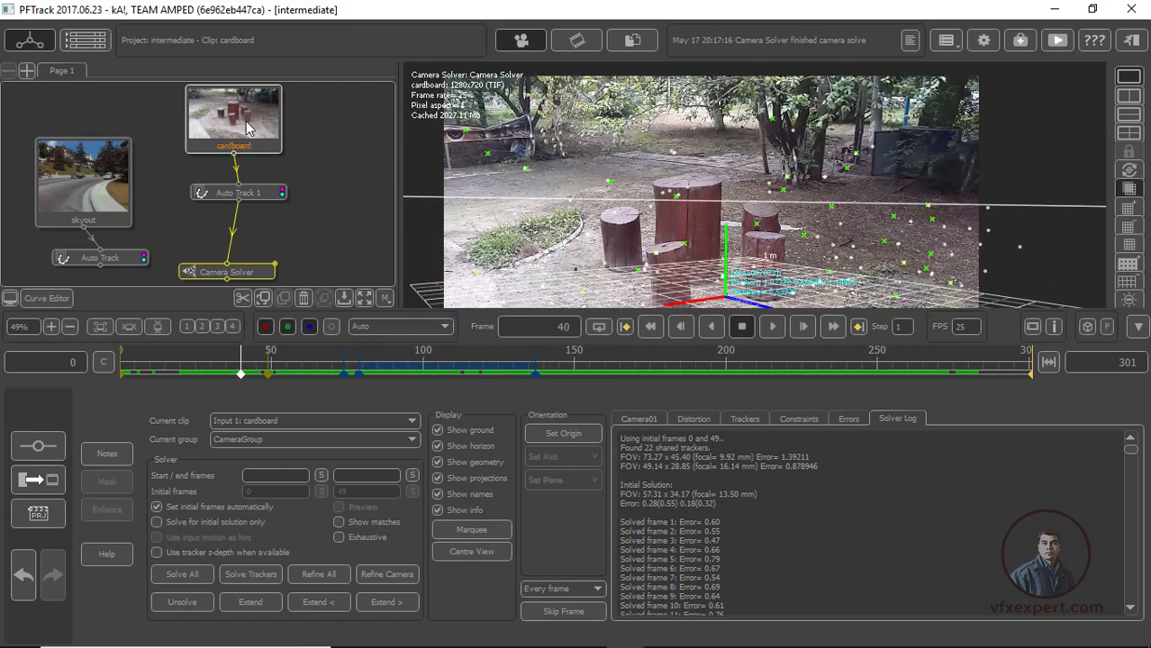
Add a User Track node and connect the output of Auto Track 1 to it, spacing the nodes apart
drag(246, 123, 238, 124)
drag(261, 200, 286, 205)
right_click(287, 204)
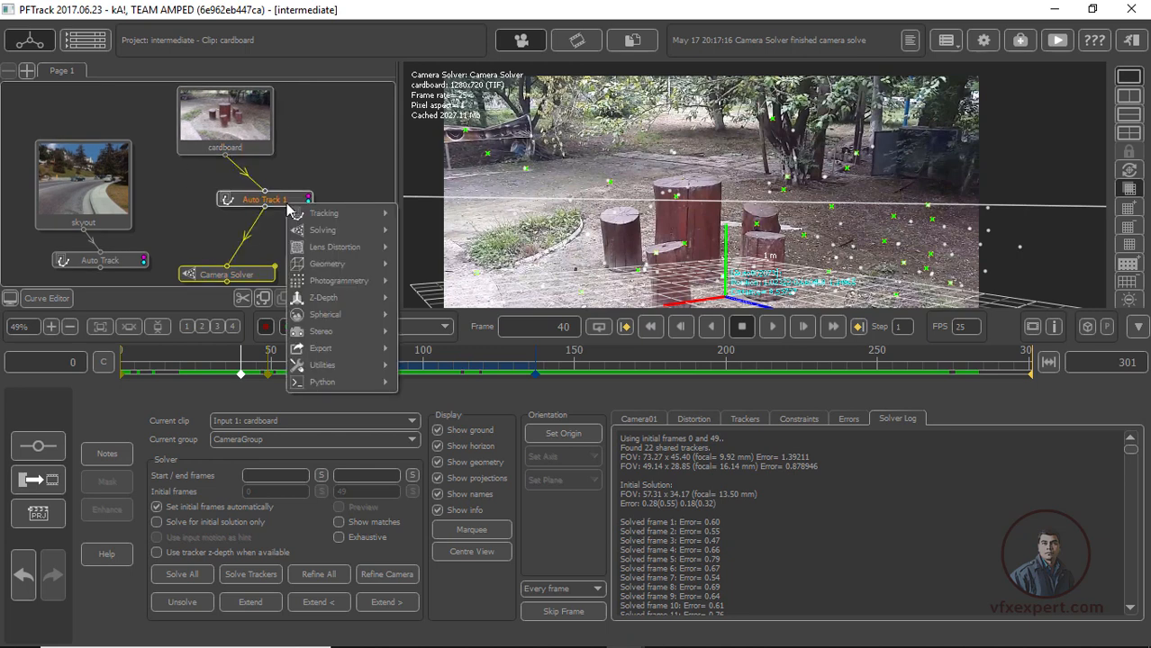
mouse_move(336, 217)
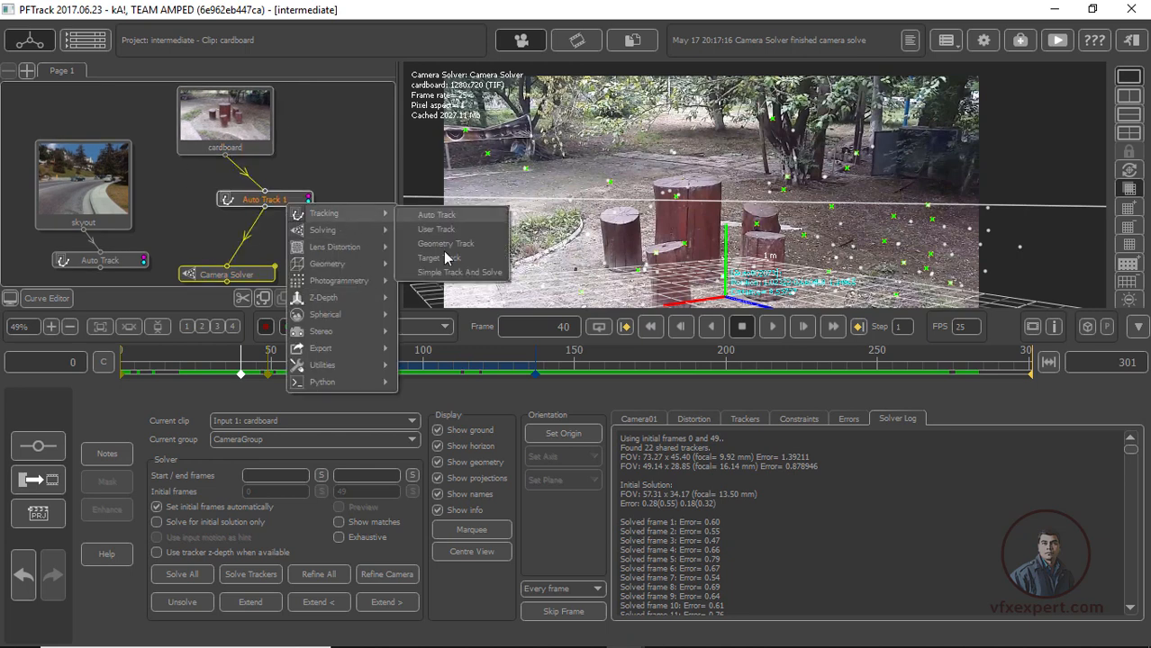
click(446, 230)
drag(287, 243, 332, 234)
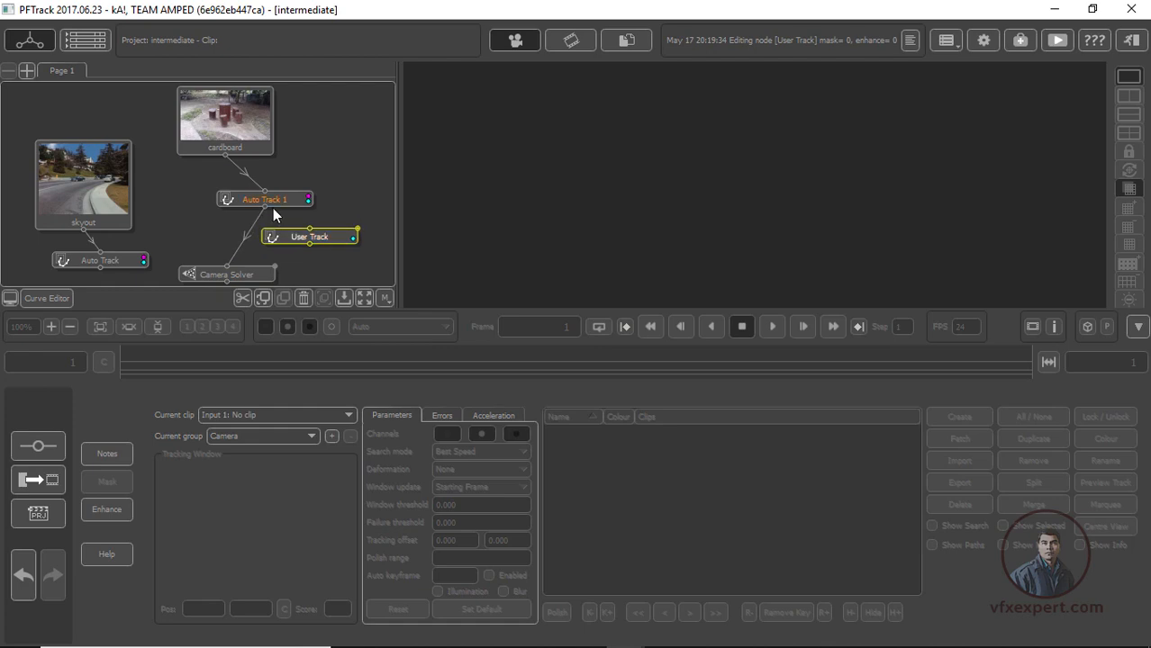
mouse_move(265, 207)
mouse_down()
mouse_move(310, 229)
mouse_move(257, 187)
mouse_up()
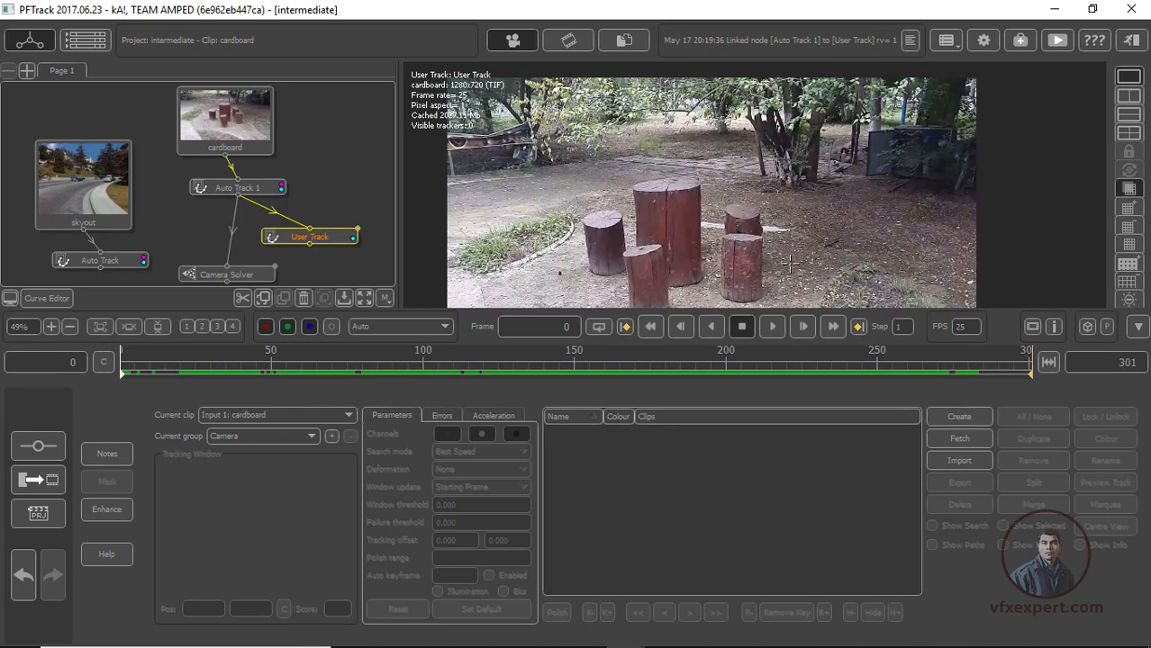
Inspect the tops and bases of the stumps for features to track manually around frames 141 to 145
scroll(830, 261, up, 3)
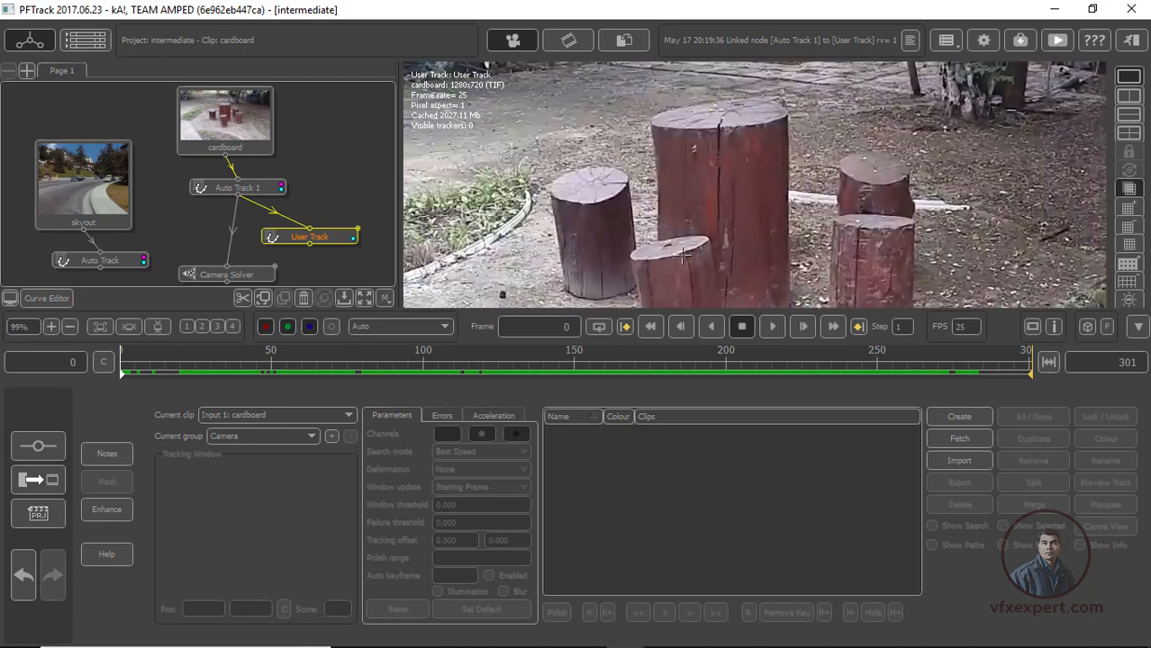
scroll(684, 257, up, 1)
middle_drag(671, 255, 619, 202)
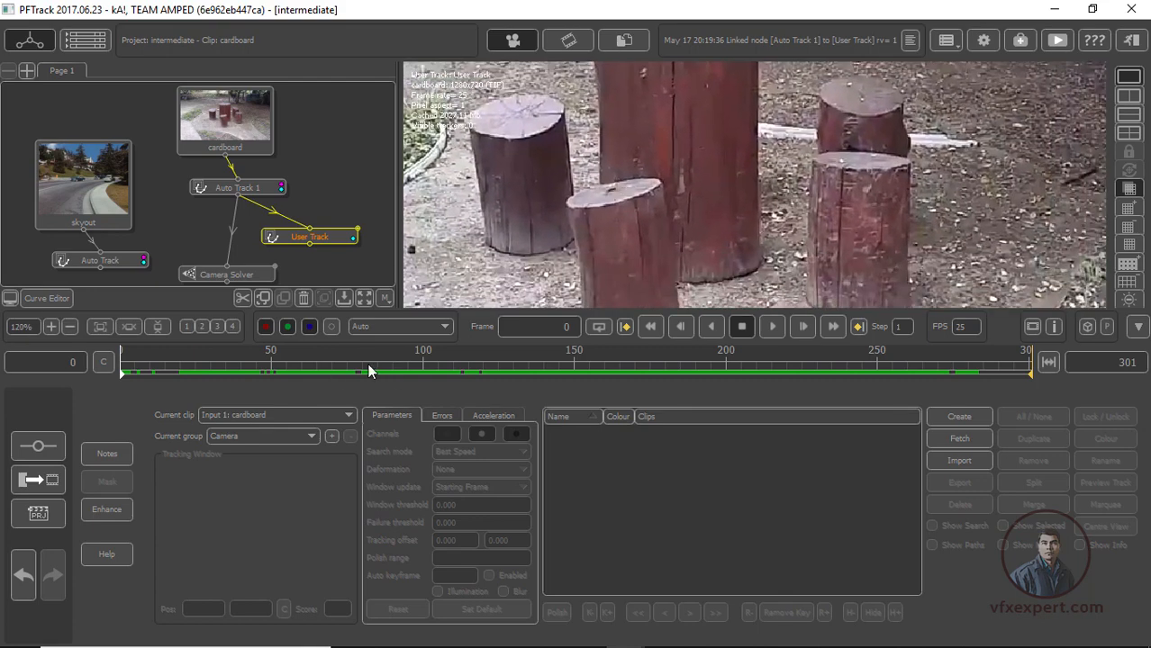
drag(368, 371, 547, 384)
scroll(696, 205, down, 1)
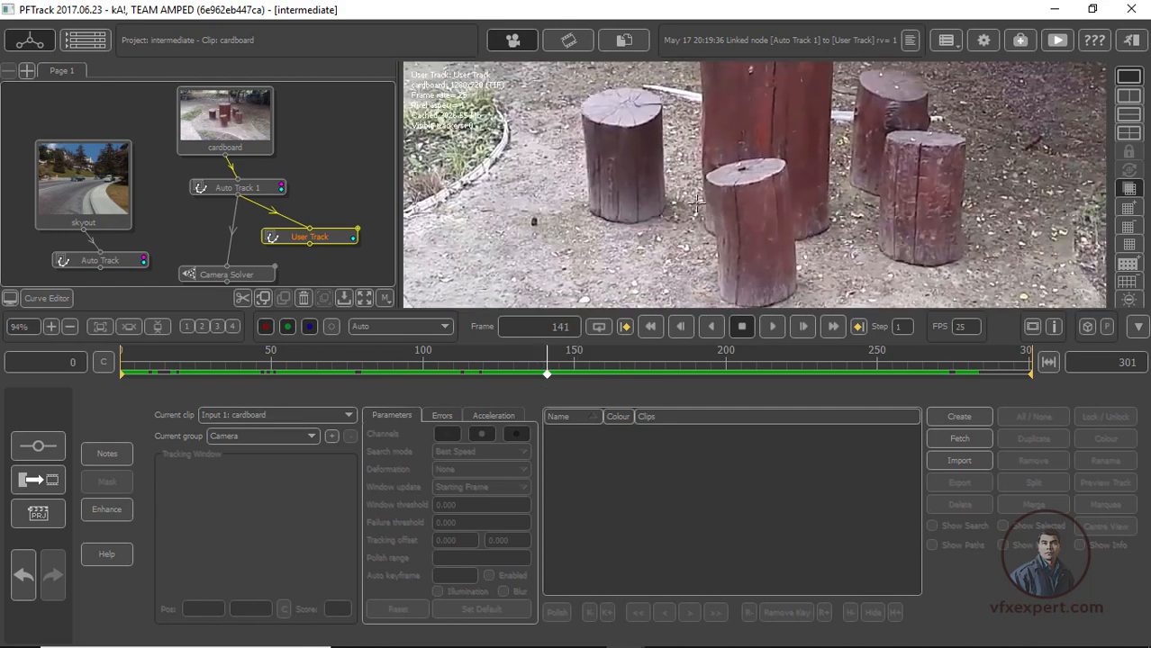
scroll(697, 204, down, 1)
middle_drag(762, 218, 654, 261)
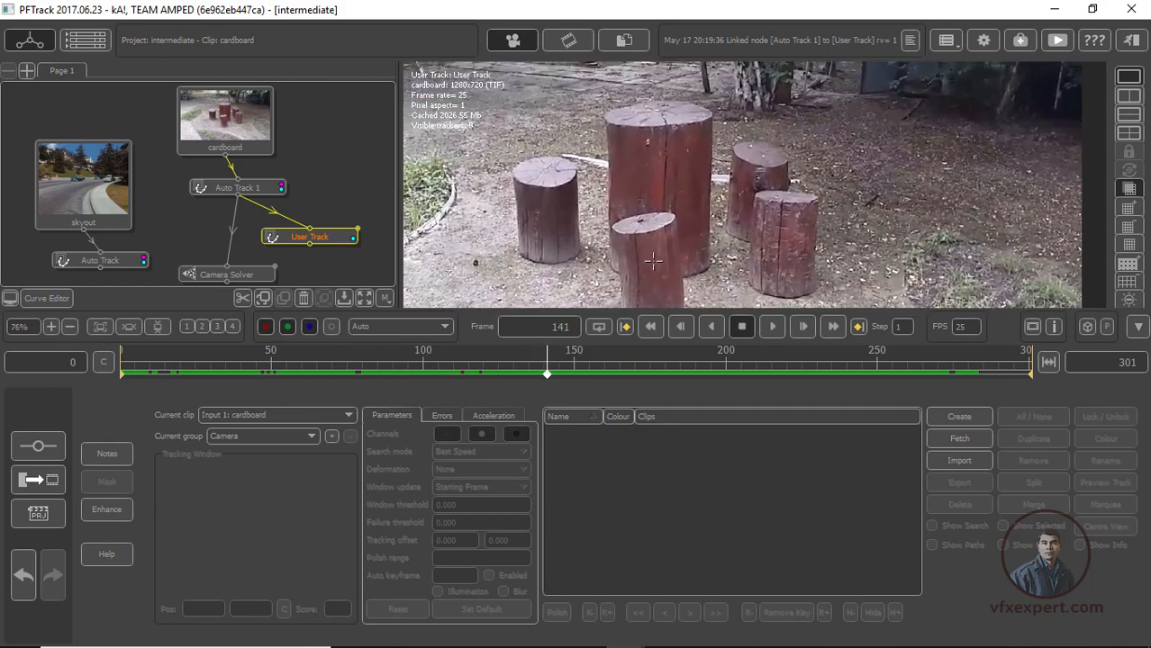
scroll(654, 261, up, 1)
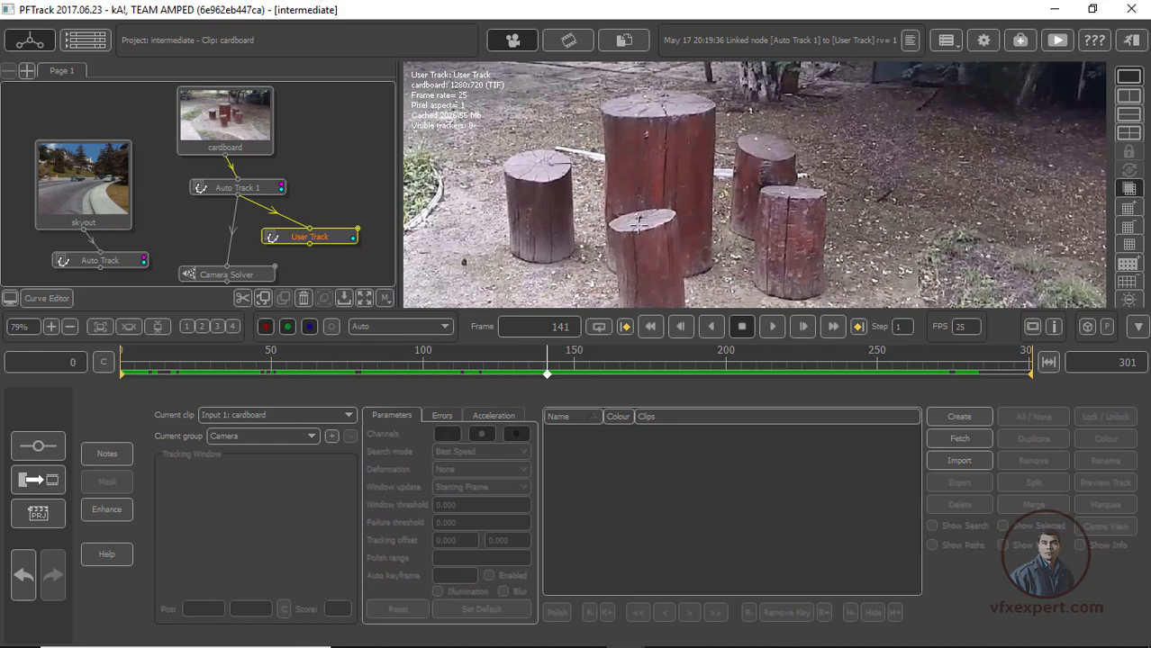
click(558, 374)
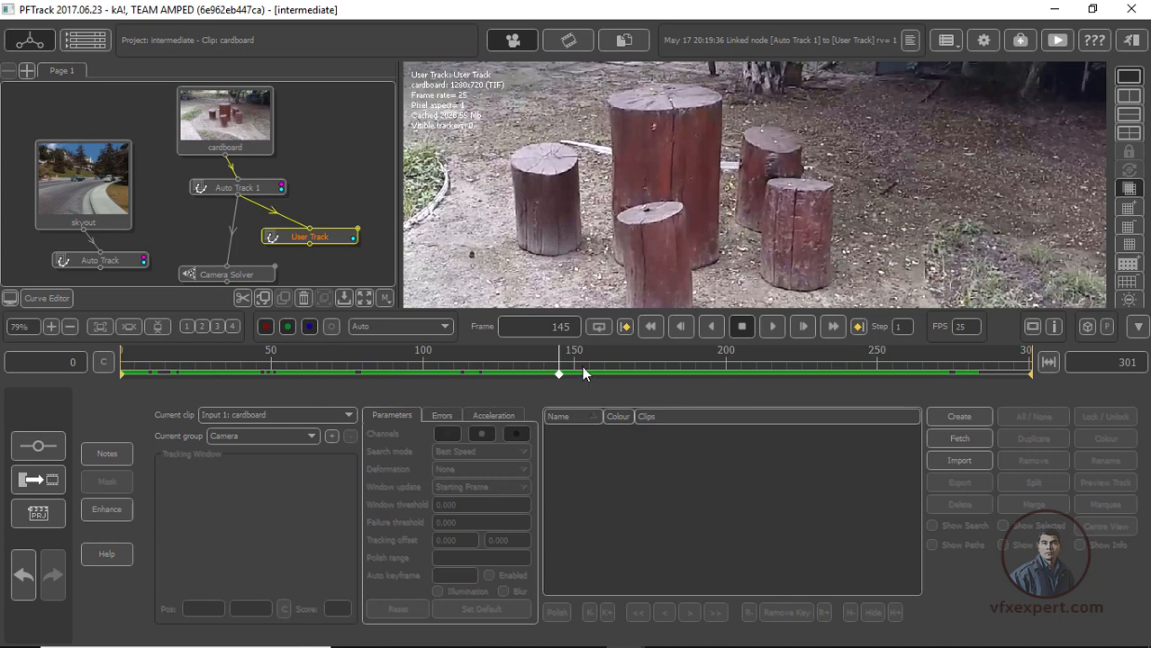
In the User Track node, create a tracker at frame 145 centred on the dark spot on the short front stump's top
click(342, 239)
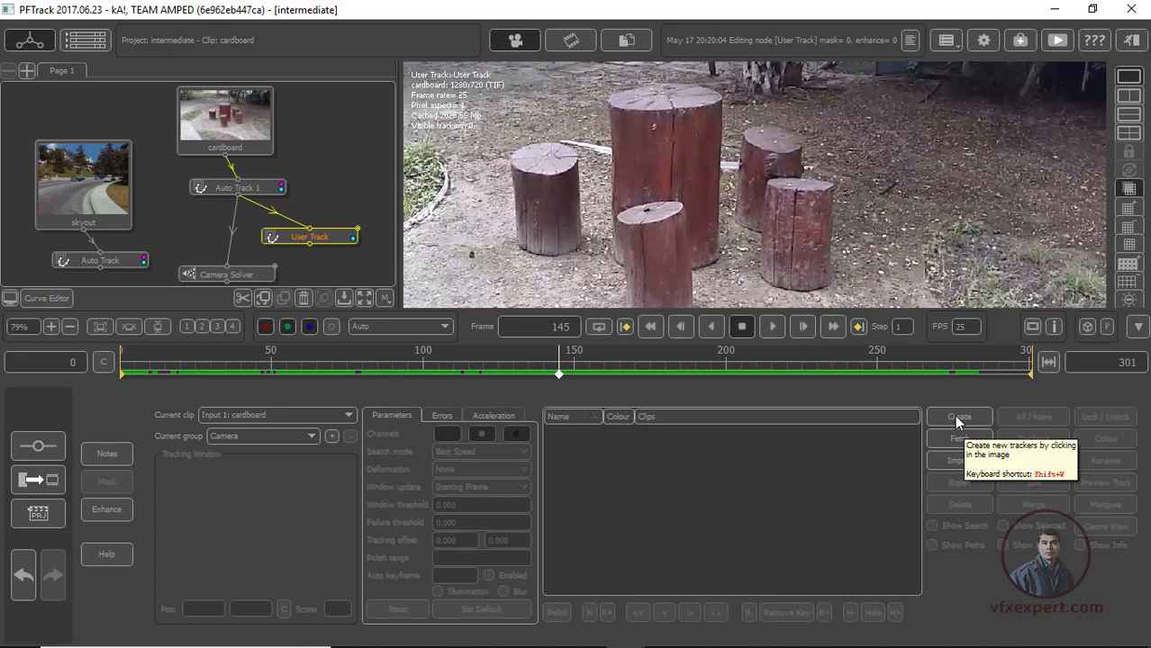
click(954, 416)
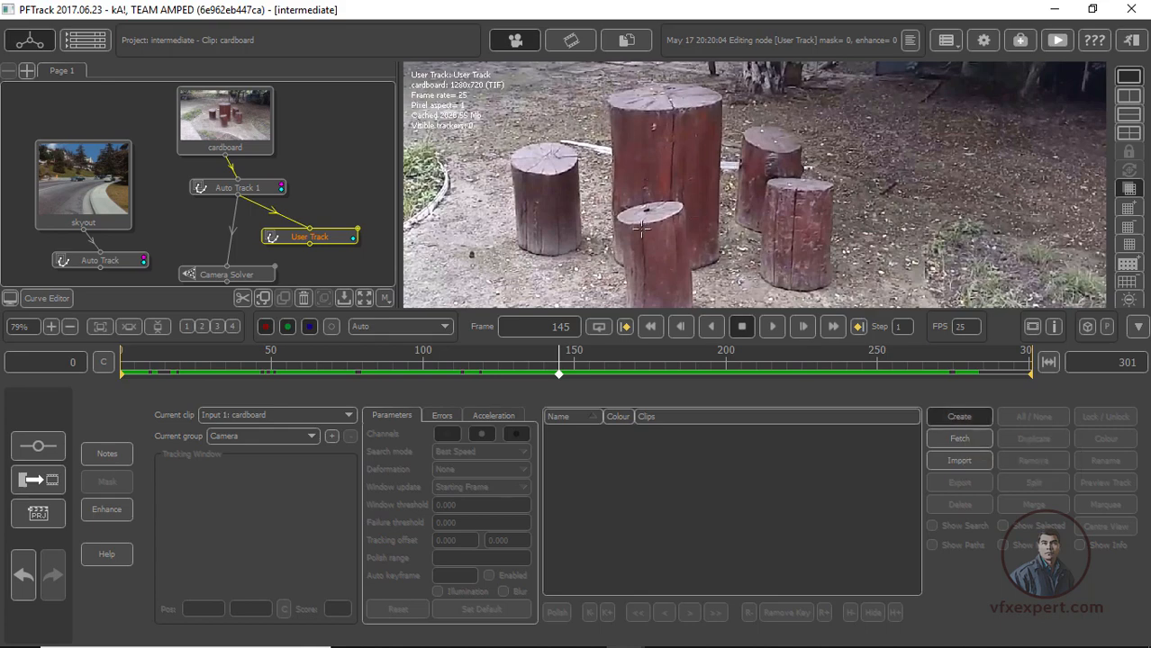
scroll(656, 221, up, 3)
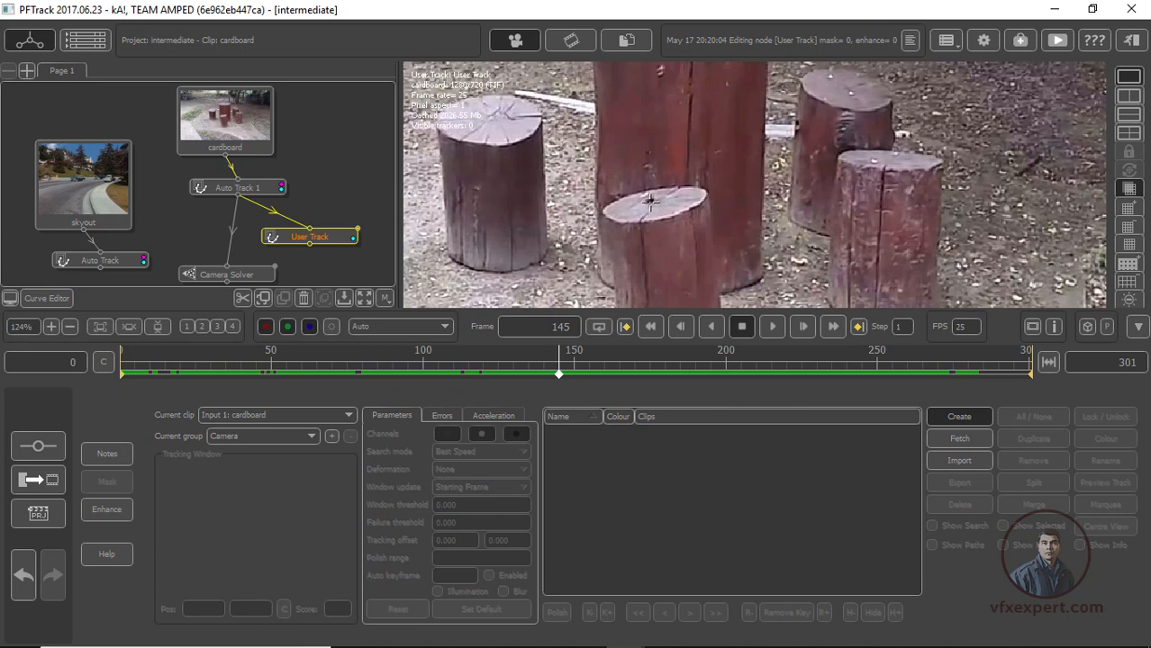
ctrl+click(650, 202)
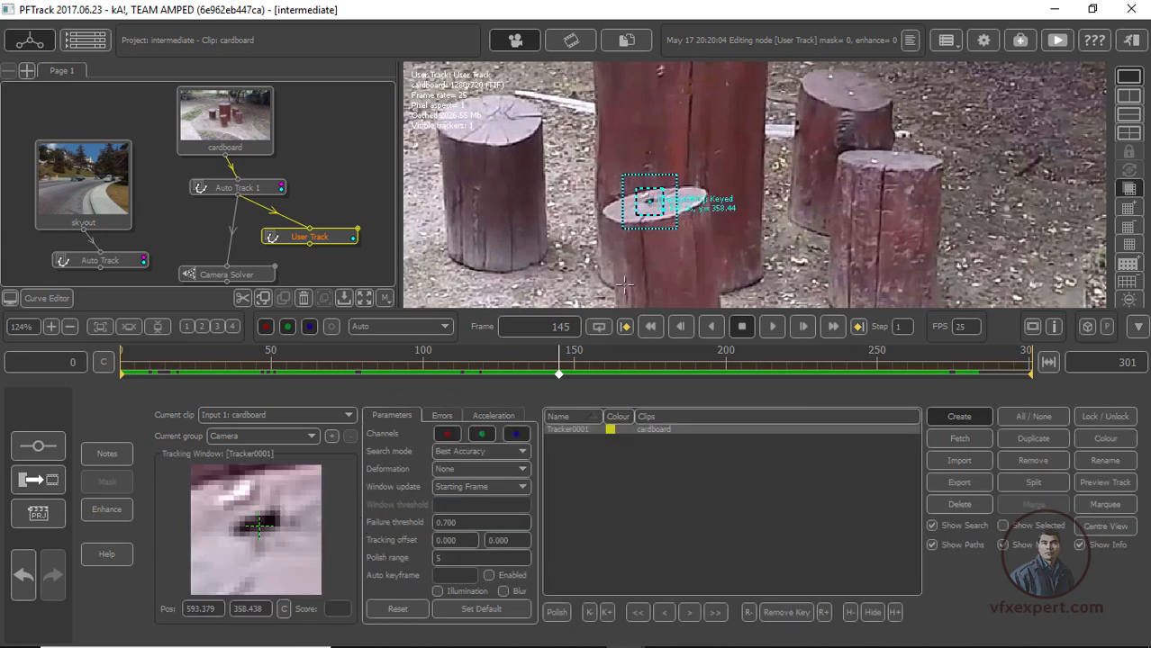
scroll(674, 200, up, 1)
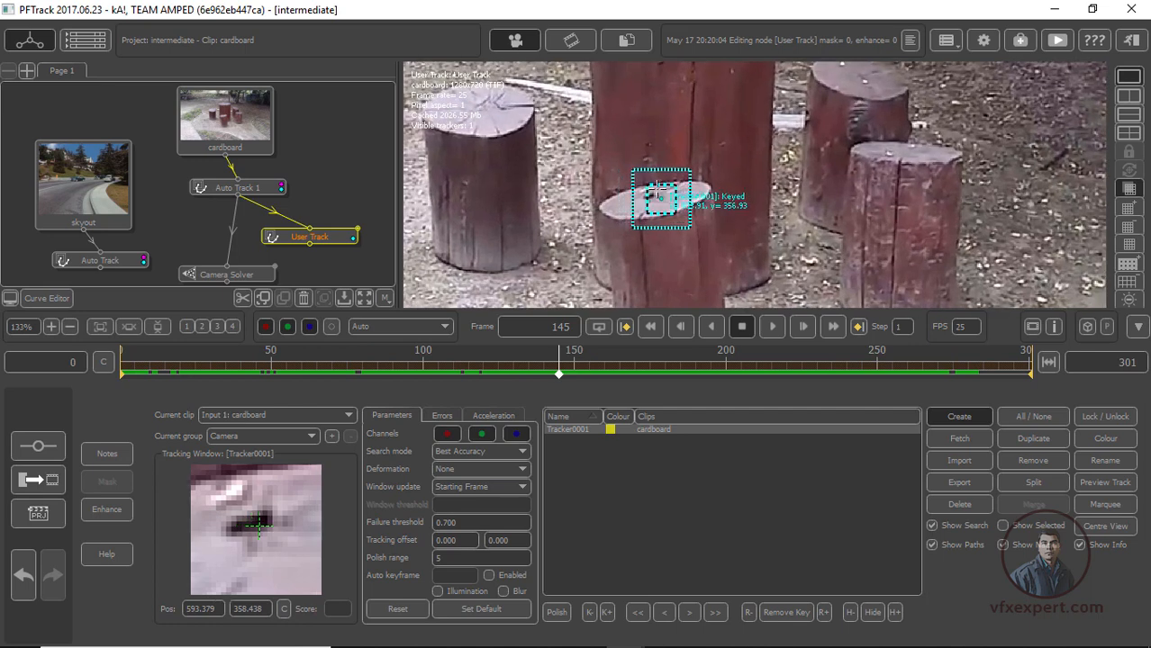
mouse_move(661, 198)
mouse_down()
mouse_move(637, 192)
mouse_move(647, 197)
mouse_up()
mouse_move(268, 550)
mouse_down()
mouse_move(287, 551)
mouse_move(280, 520)
mouse_move(293, 555)
mouse_move(281, 555)
mouse_up()
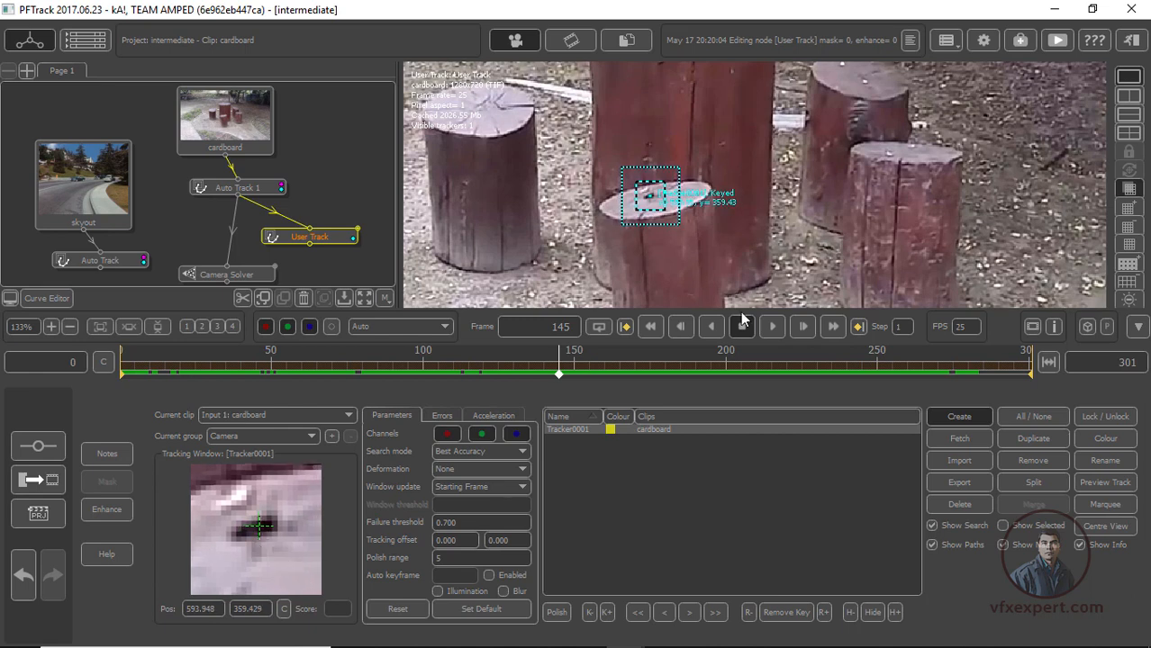
Enlarge the stump tracker's pattern and search regions and set its deformation to Rotate
scroll(736, 287, up, 1)
drag(678, 223, 704, 242)
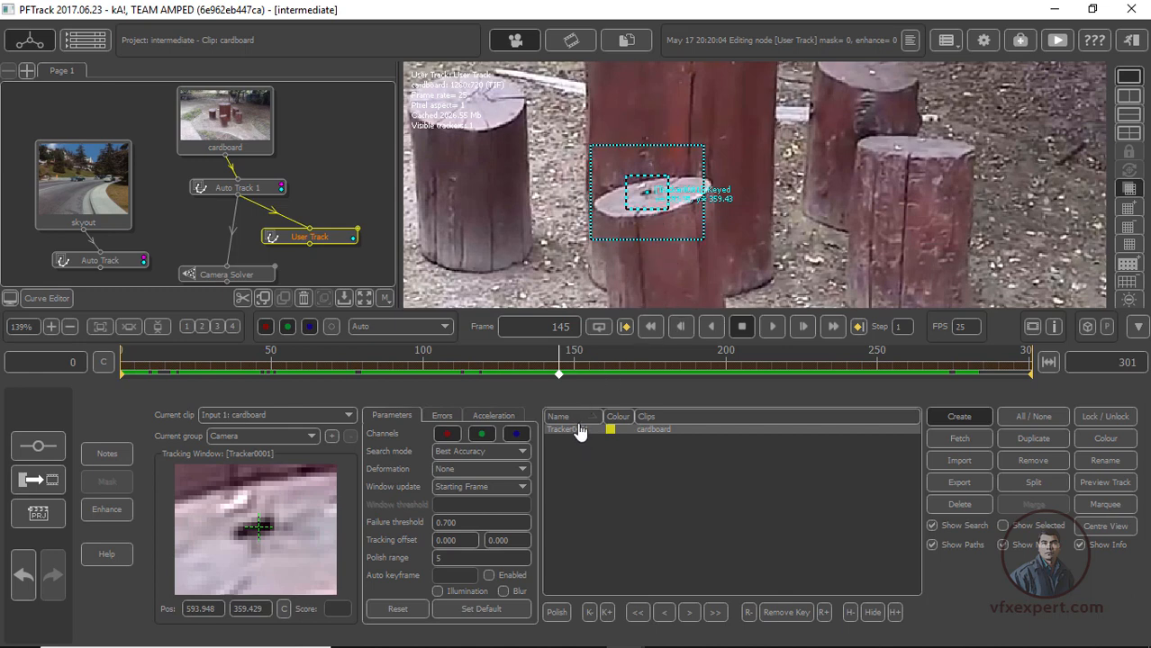
click(465, 468)
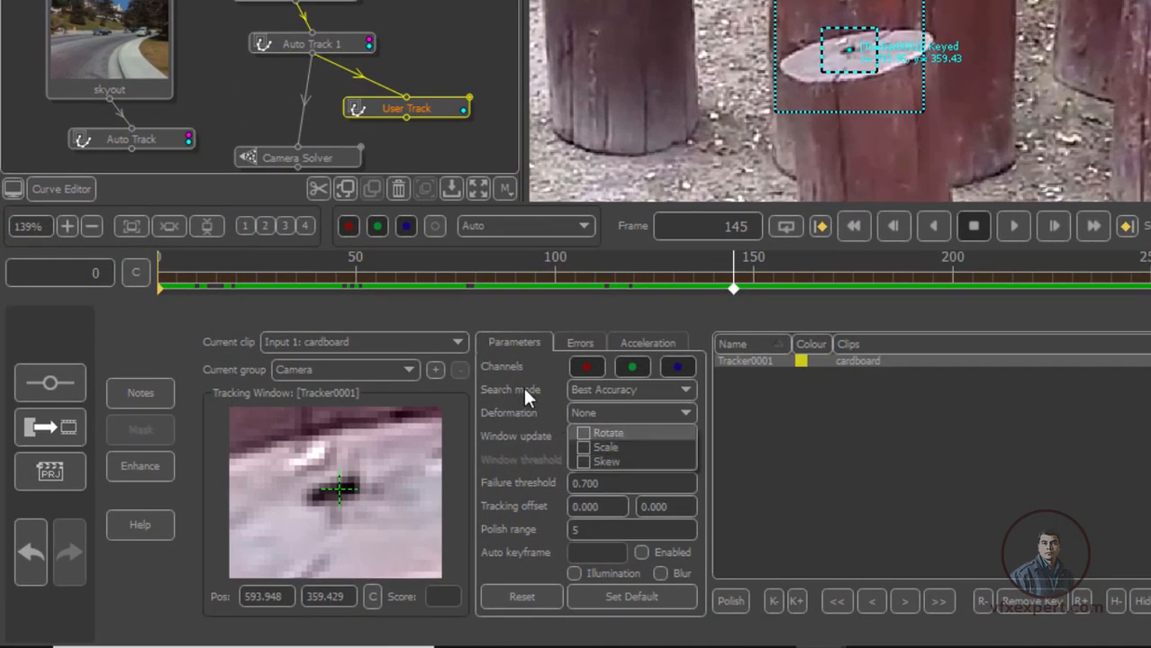
click(584, 435)
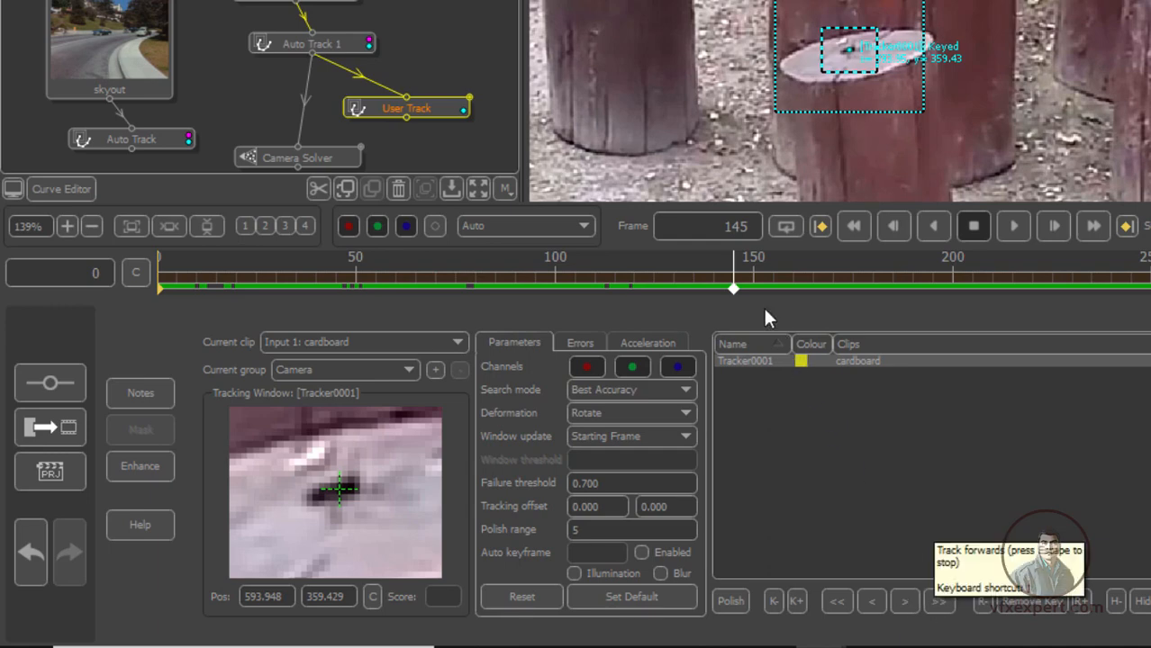
Track the stump tracker forwards one frame at a time to frame 149, and continue automatically to frame 195
click(905, 607)
click(905, 607)
click(905, 604)
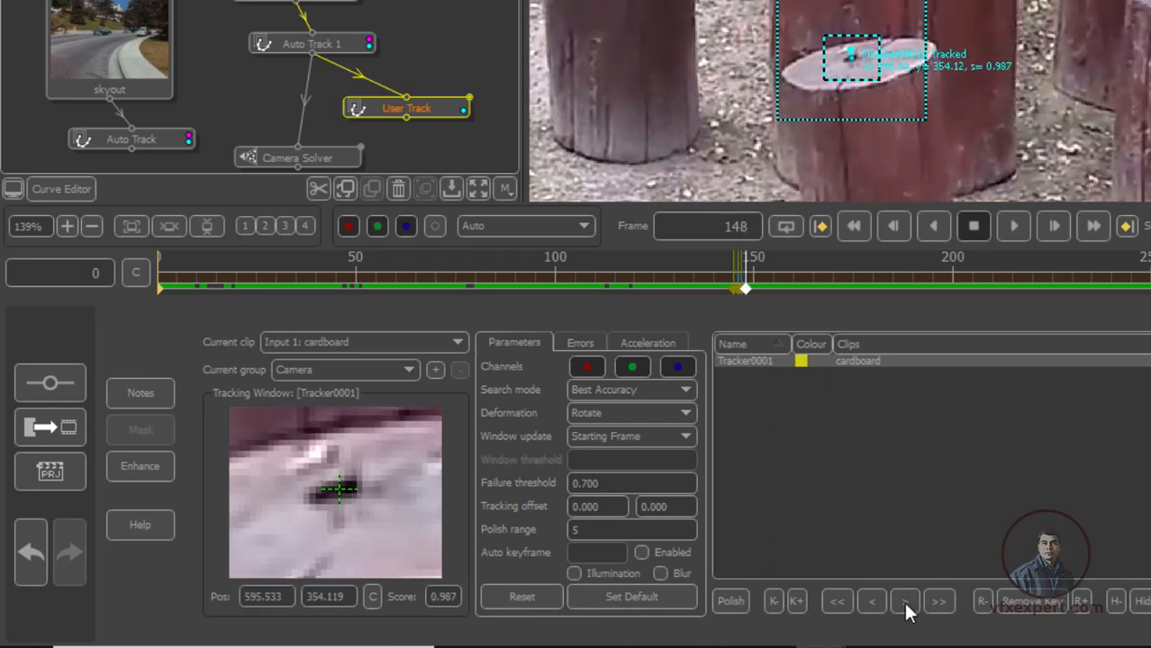
click(905, 604)
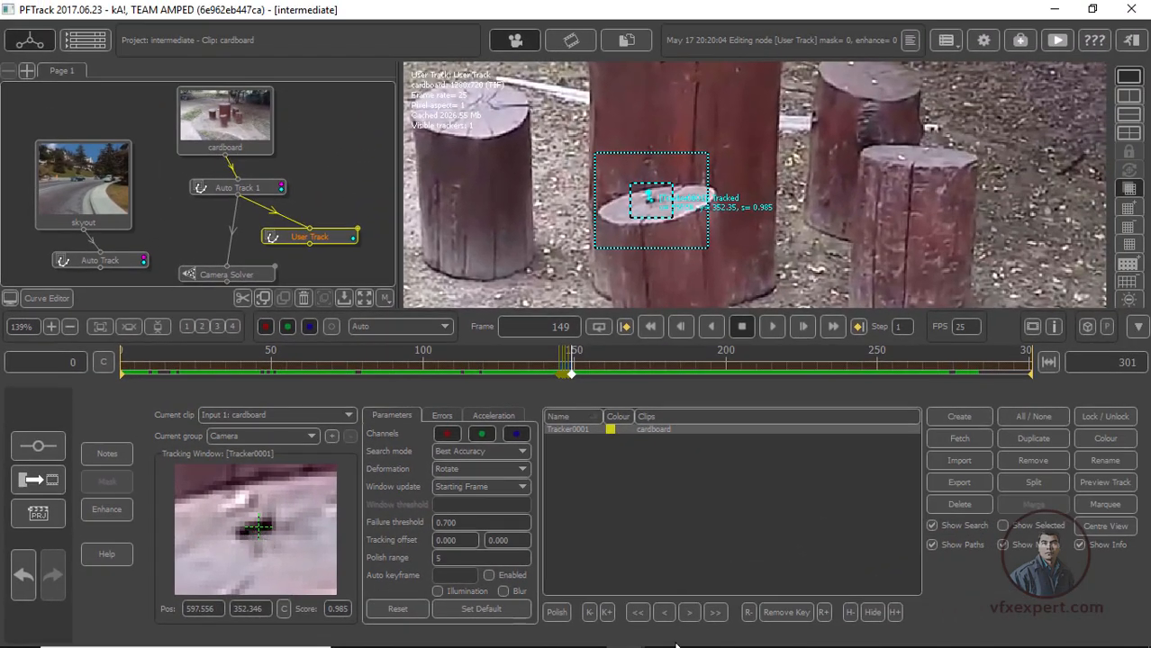
click(714, 613)
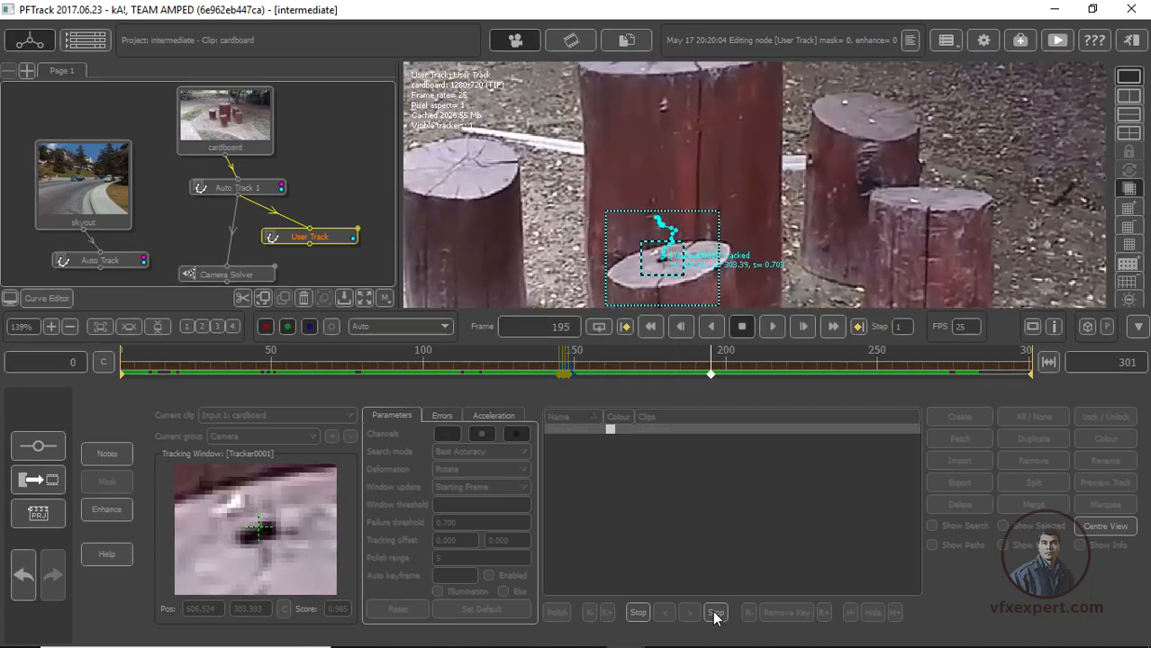
click(714, 613)
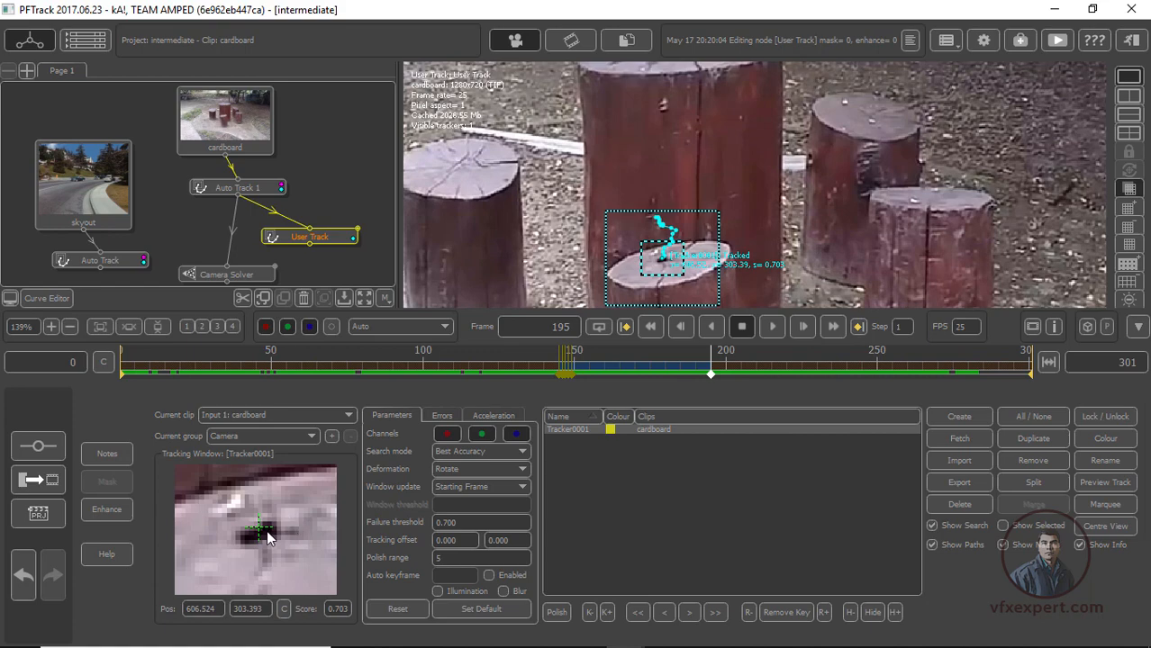
Discard the stump tracker's data after frame 179 and recentre it on the dark spot at that frame
scroll(710, 288, up, 1)
scroll(710, 289, up, 2)
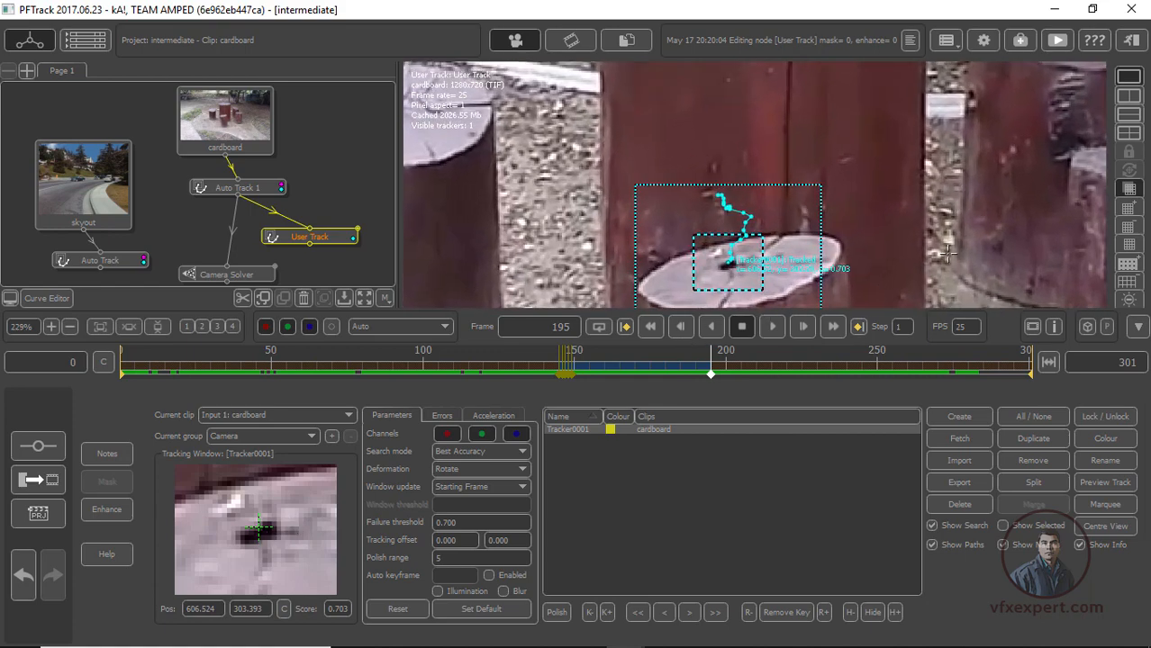
middle_drag(710, 289, 646, 163)
scroll(646, 163, up, 1)
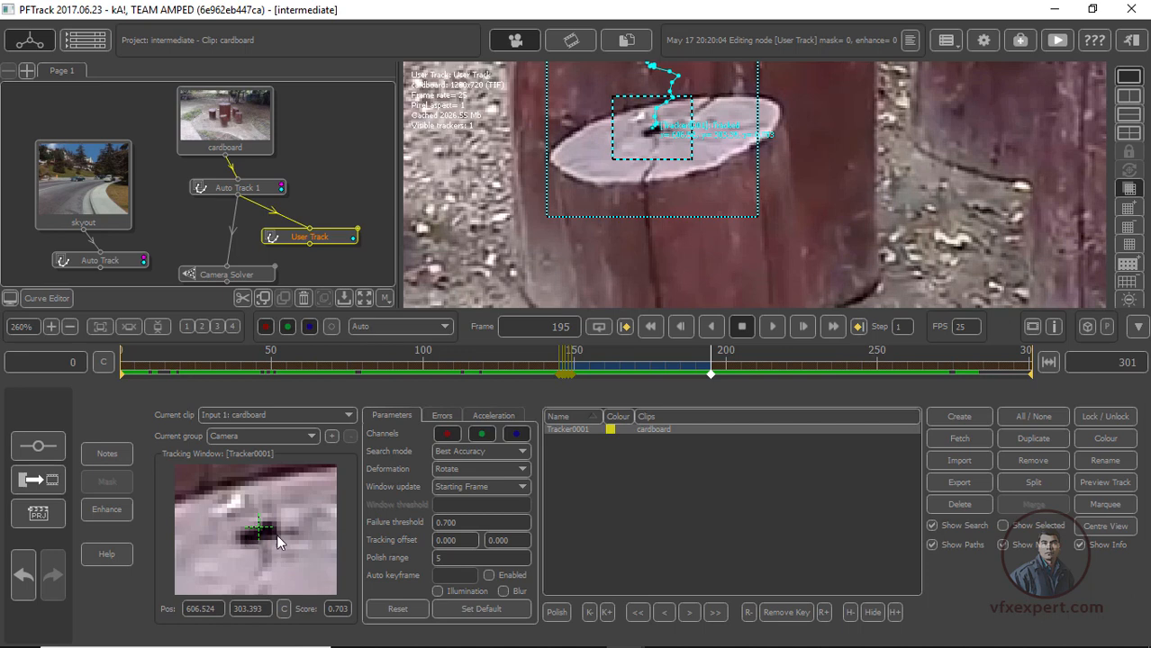
drag(701, 373, 661, 375)
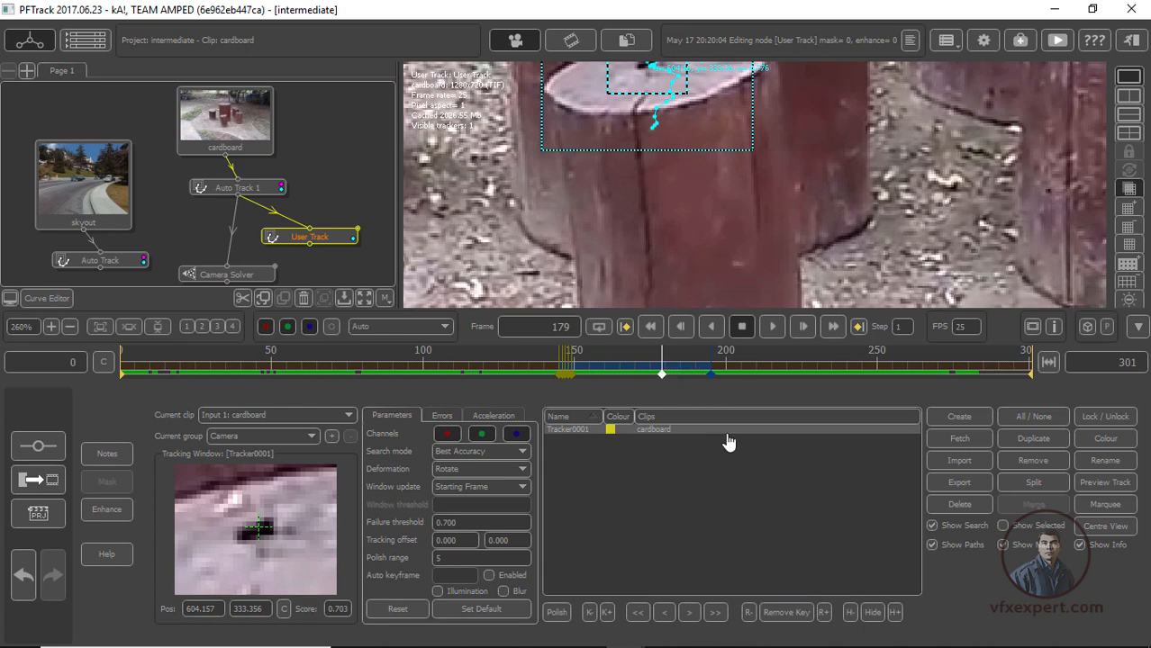
click(825, 614)
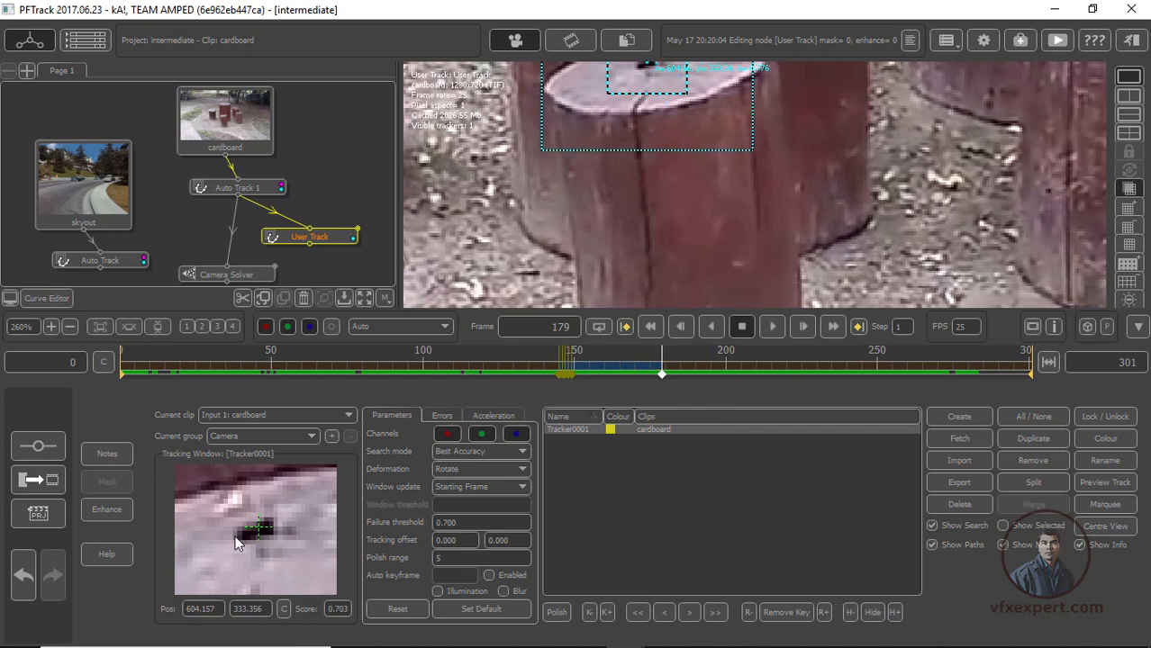
drag(272, 549, 271, 547)
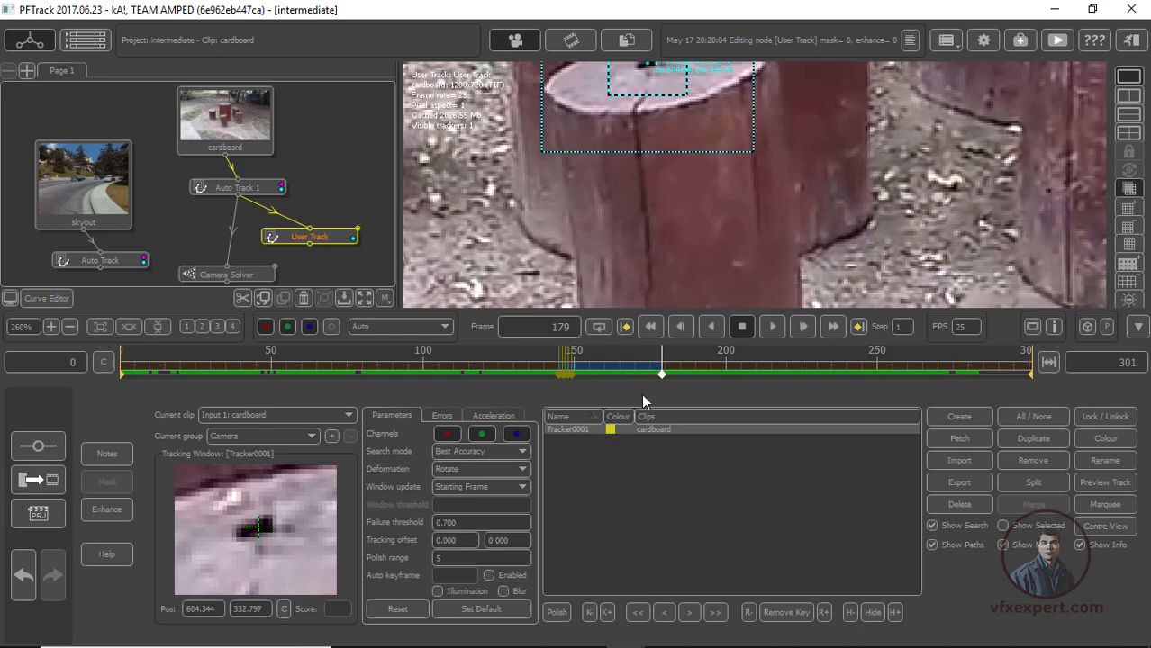
Track the stump tracker forwards from frame 179, recentring it on the dark spot at frame 230 before continuing towards the clip's end
click(716, 614)
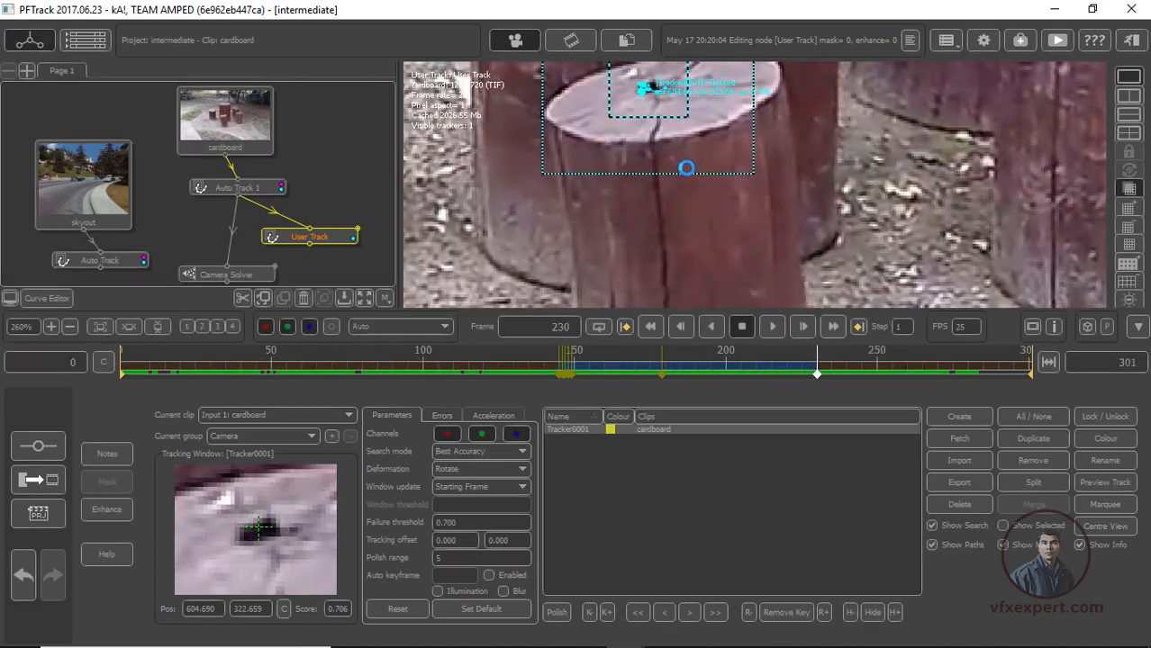
drag(288, 529, 287, 524)
click(715, 613)
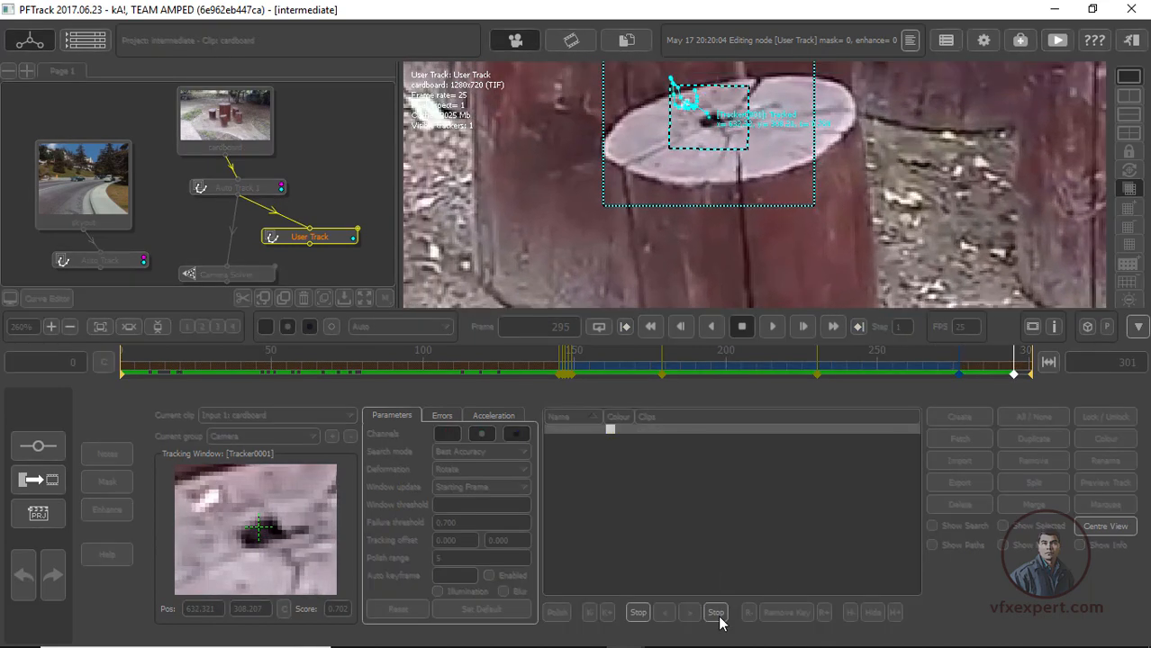
Track the stump tracker backwards from frame 145 to frame 0, resuming it at frames 78 and 25
click(576, 371)
mouse_move(577, 371)
mouse_down()
mouse_move(553, 371)
mouse_move(683, 373)
mouse_move(559, 372)
mouse_up()
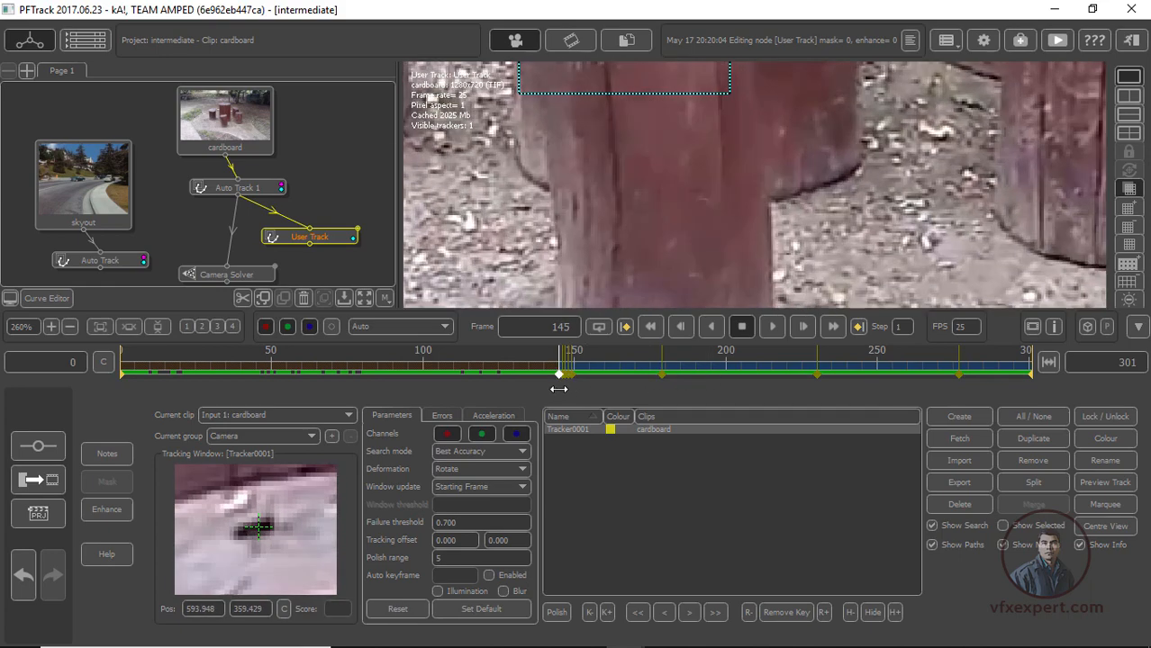
click(637, 612)
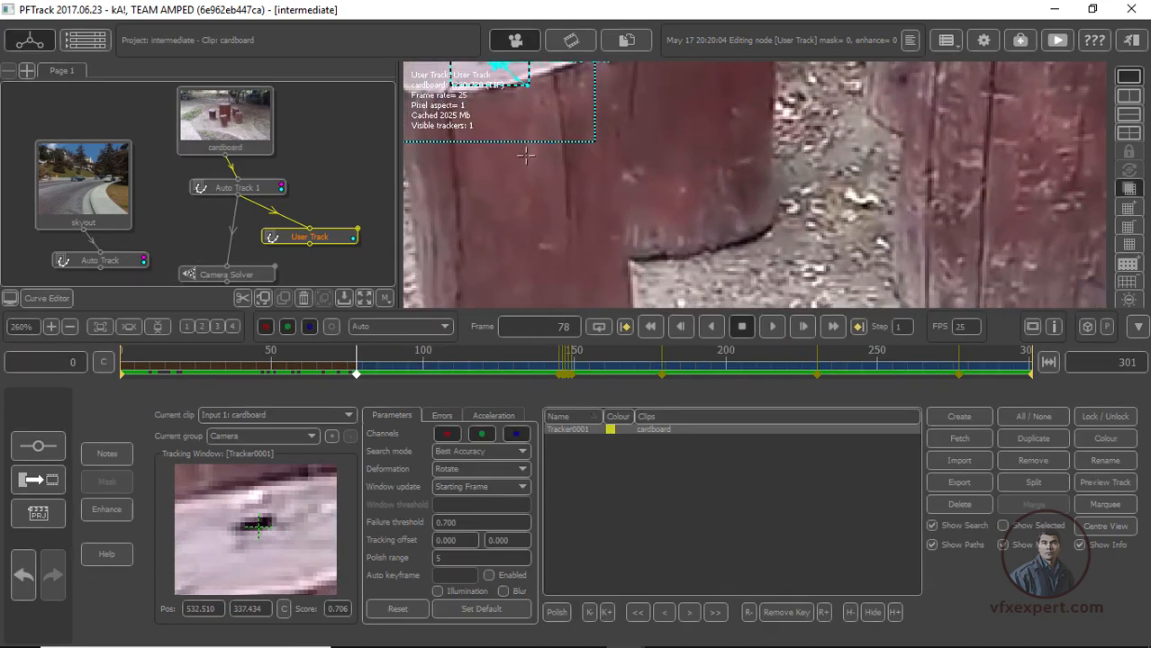
scroll(735, 236, down, 3)
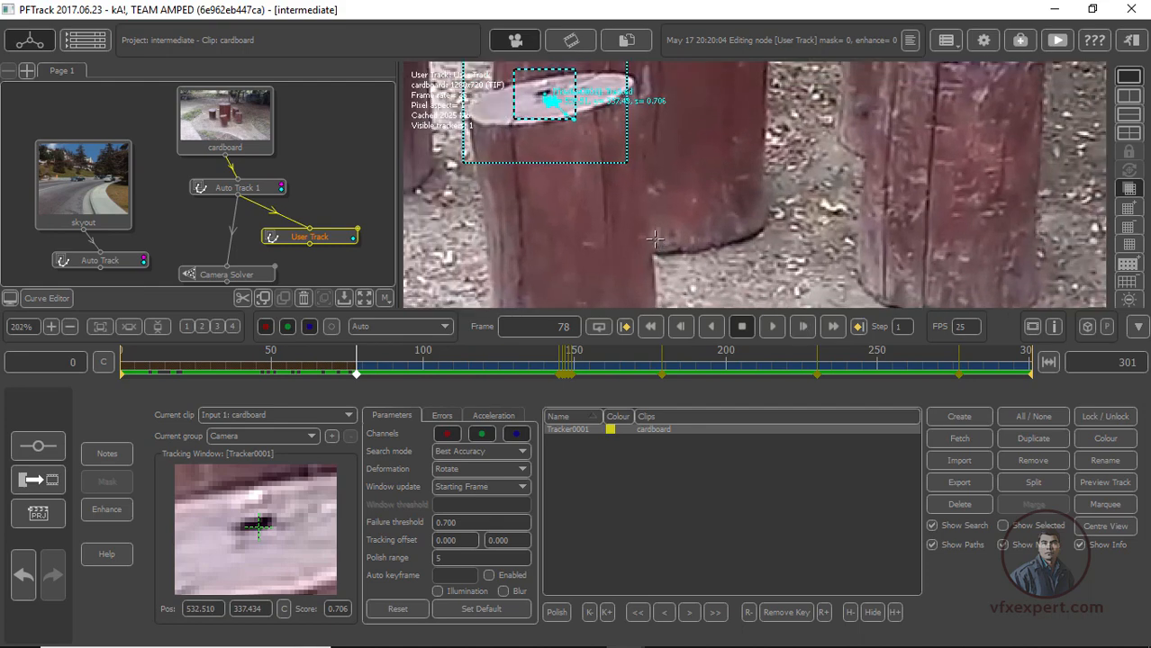
scroll(561, 196, up, 1)
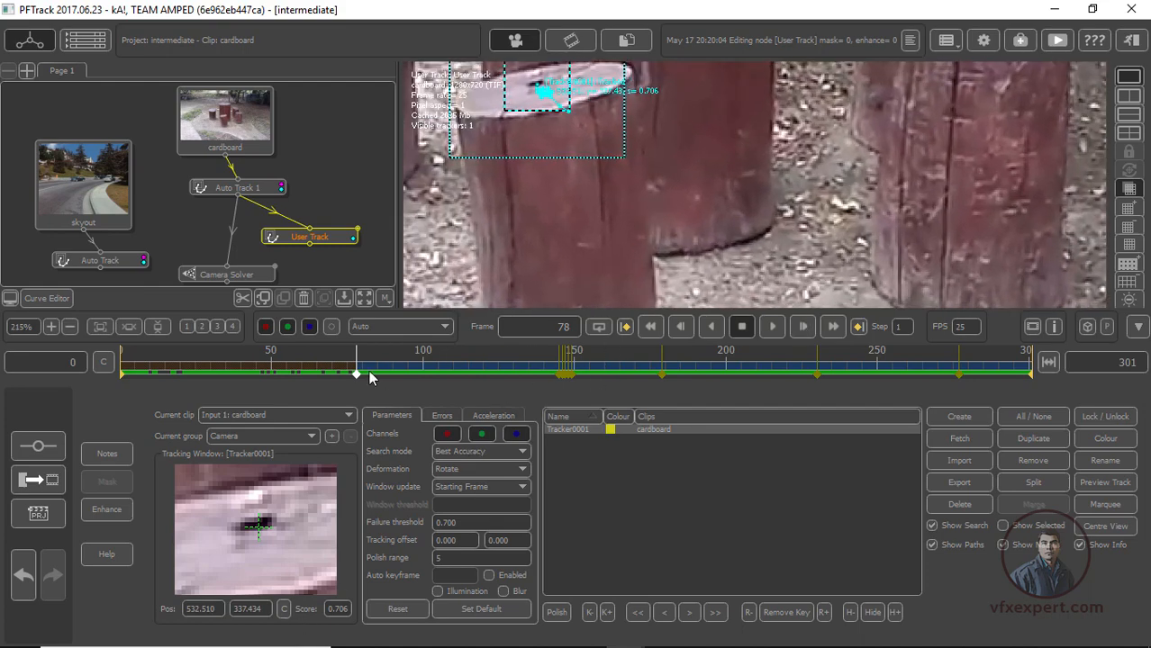
mouse_move(369, 372)
mouse_down()
mouse_move(500, 372)
mouse_move(357, 372)
mouse_up()
click(638, 613)
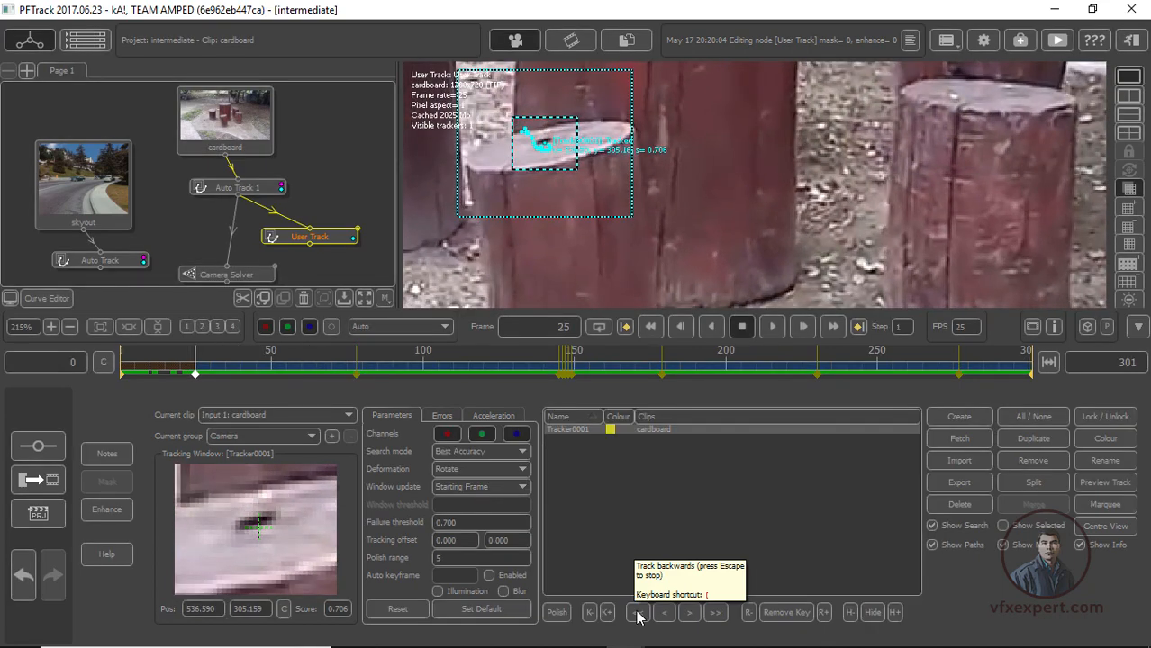
click(638, 612)
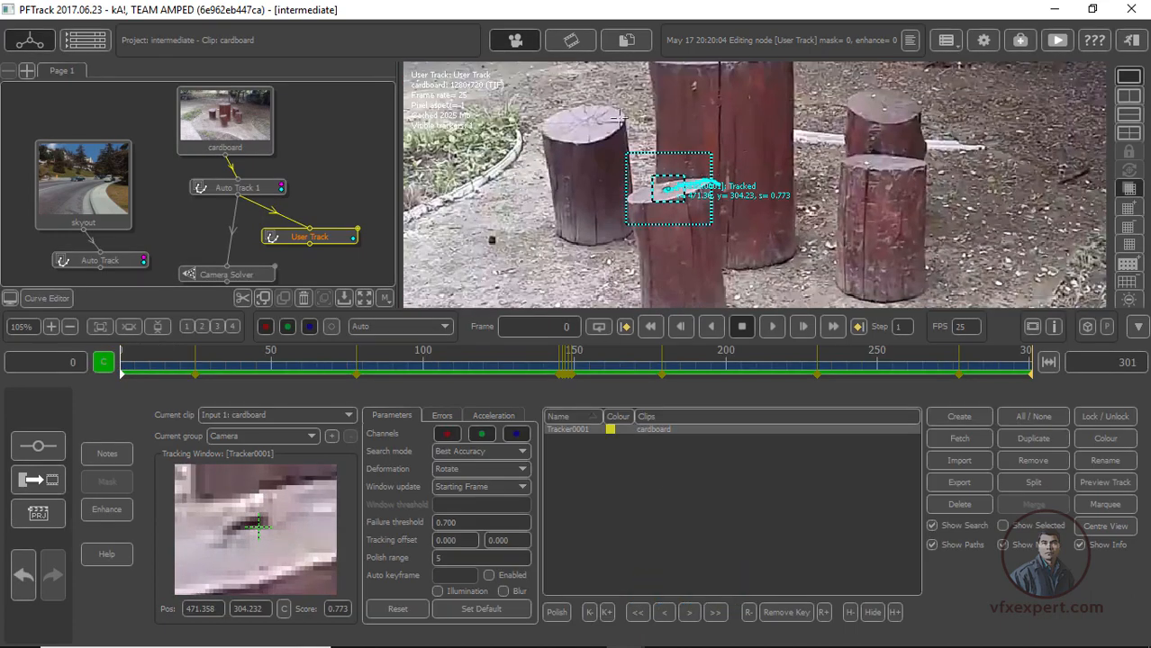
Create a second tracker at frame 35 on the dark ground speck beside the front stump's base and slightly enlarge its regions
scroll(620, 116, down, 3)
scroll(948, 214, up, 5)
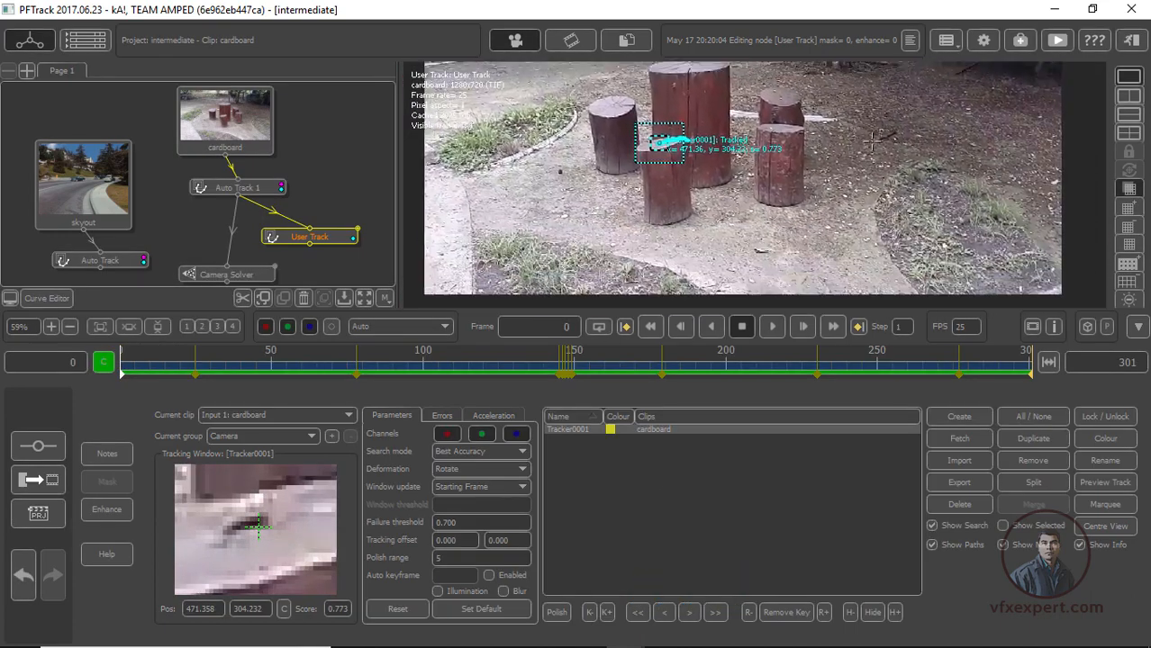
scroll(800, 257, down, 1)
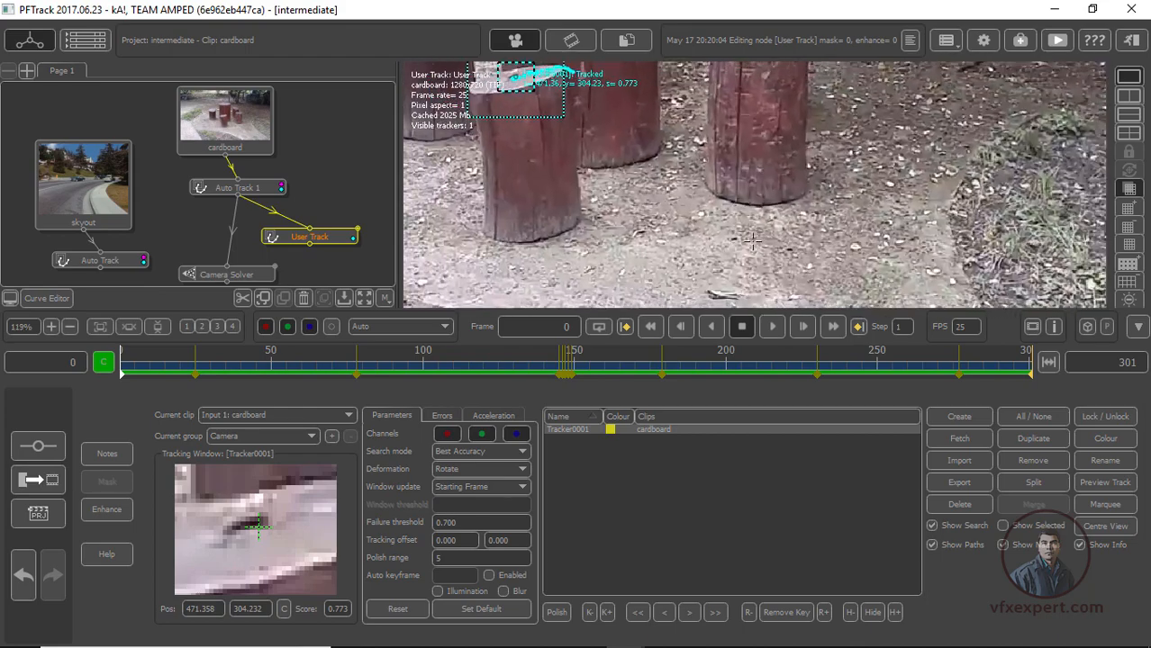
drag(605, 373, 226, 377)
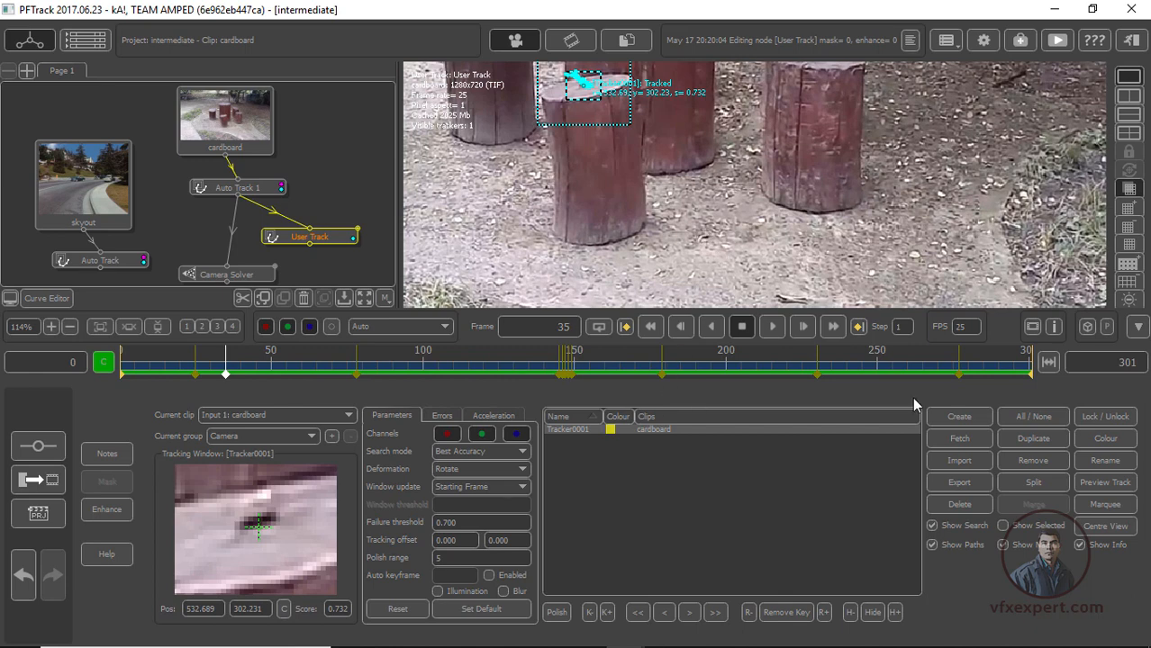
click(957, 418)
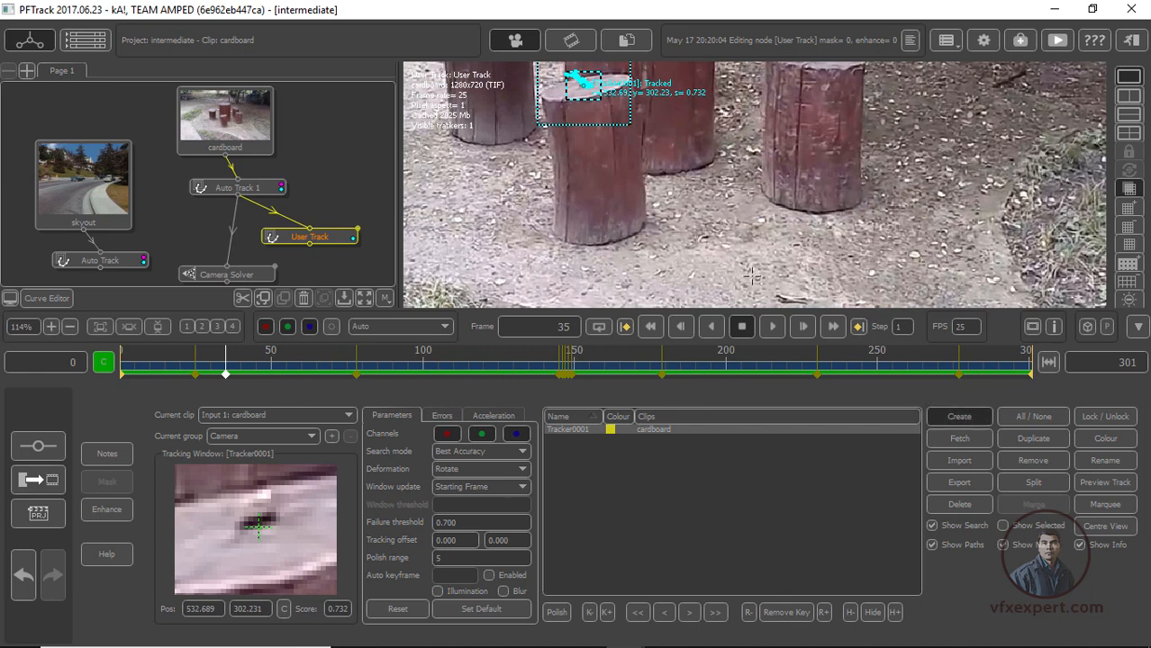
click(707, 237)
drag(292, 560, 283, 550)
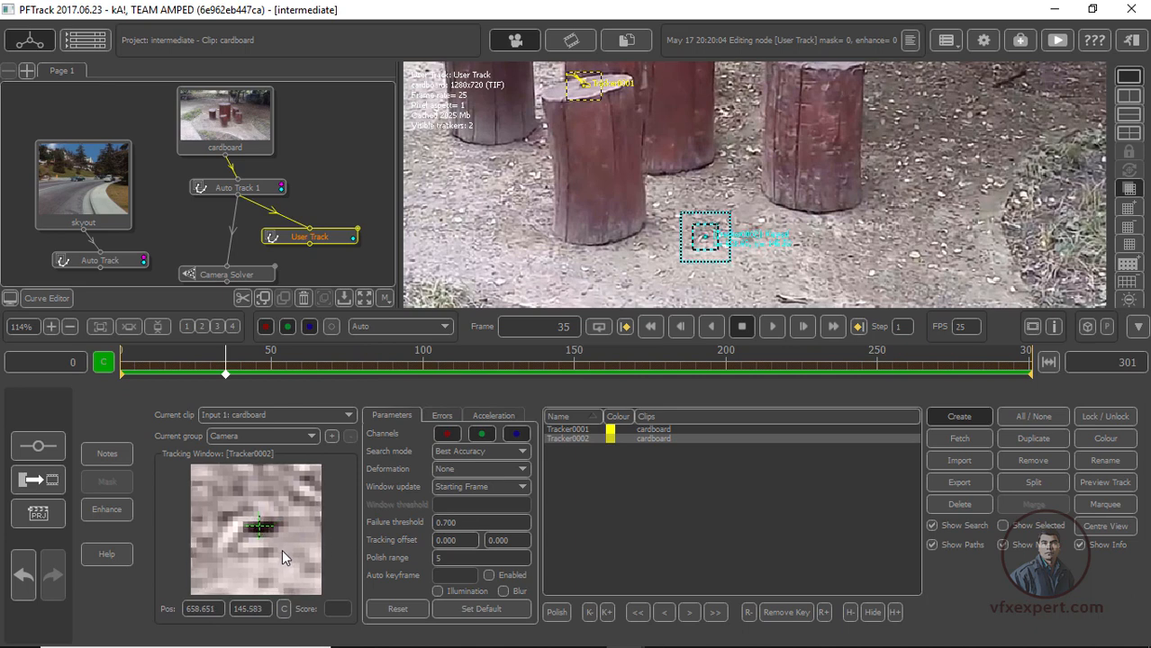
drag(731, 262, 722, 256)
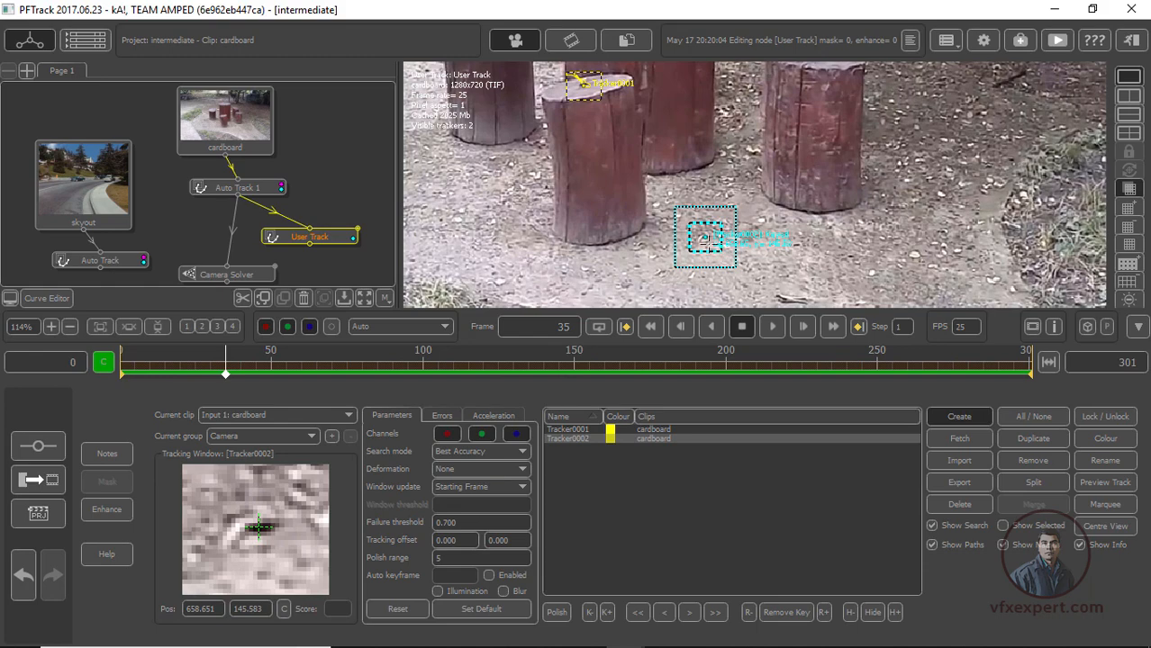
Track the ground speck tracker forwards from frame 35 to frame 231, resuming it at each stop, including frames 87 and 126
click(715, 612)
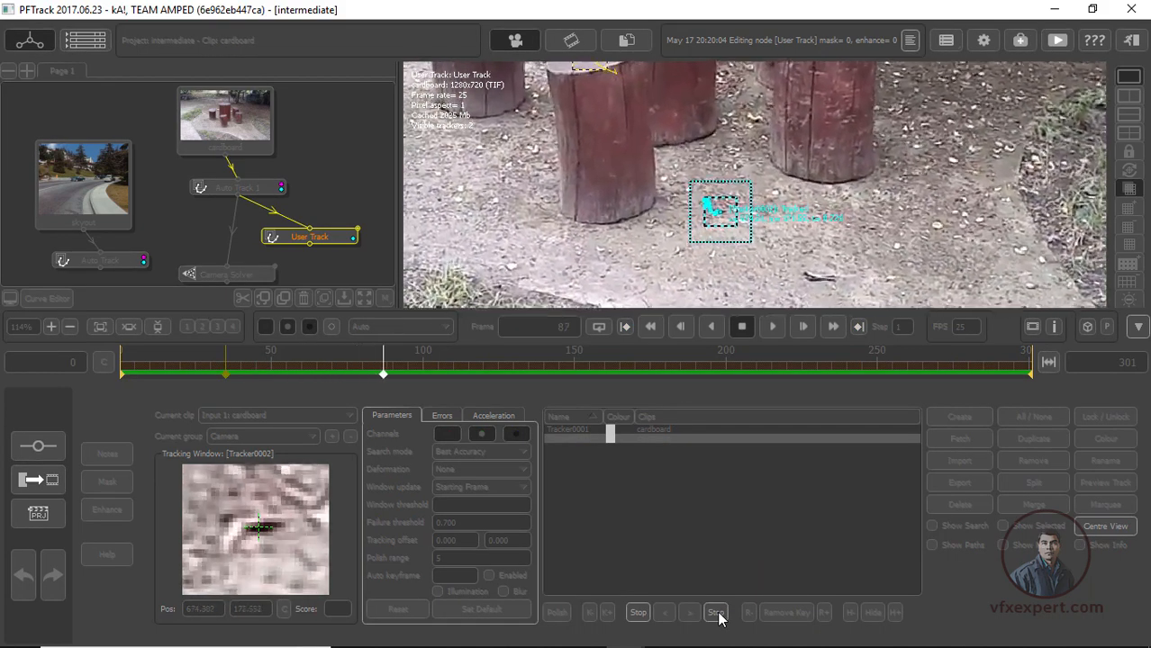
click(719, 614)
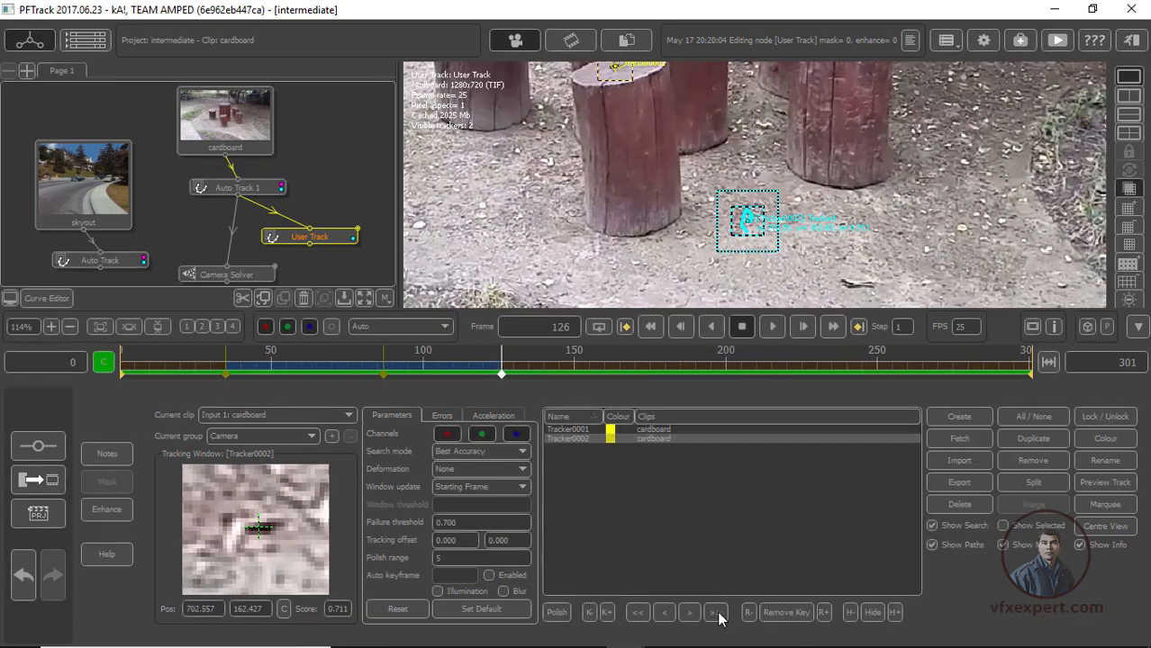
click(717, 613)
click(717, 614)
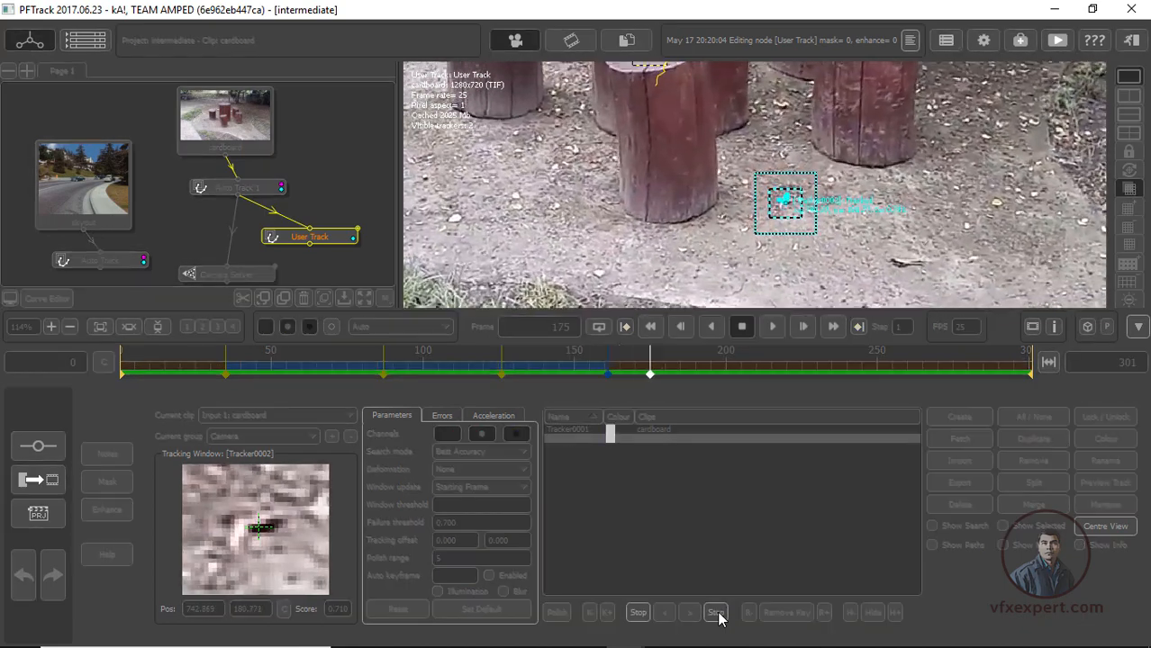
click(717, 613)
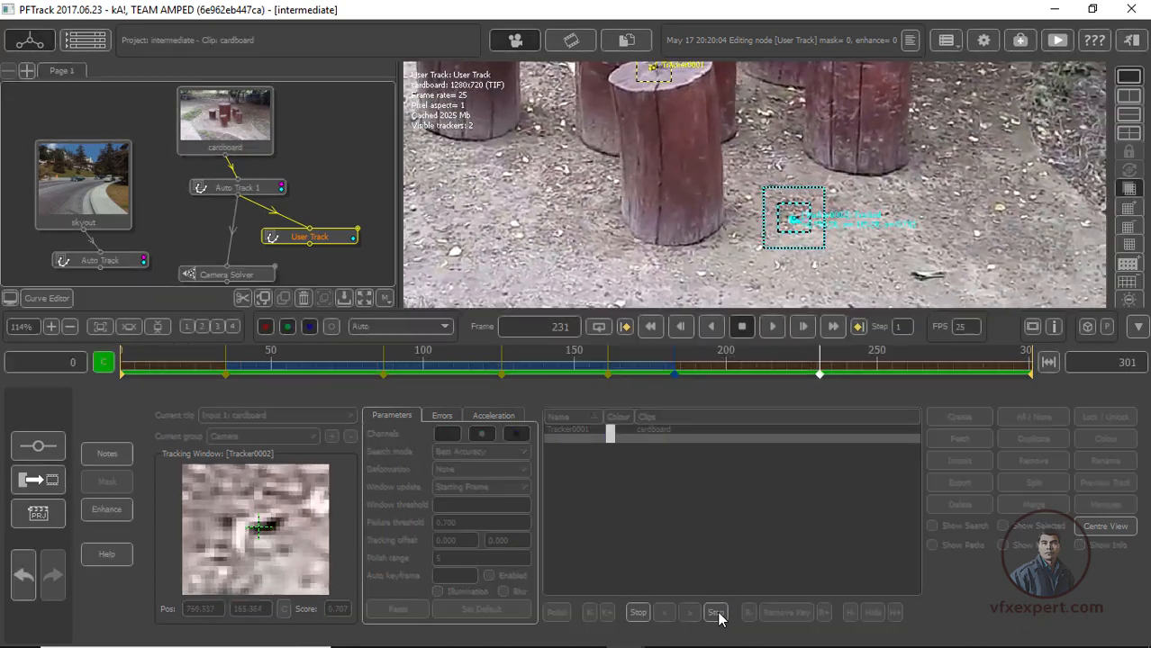
Recentre the ground tracker on the dark speck at frame 231 and track it forwards to the clip's end
drag(270, 552, 262, 552)
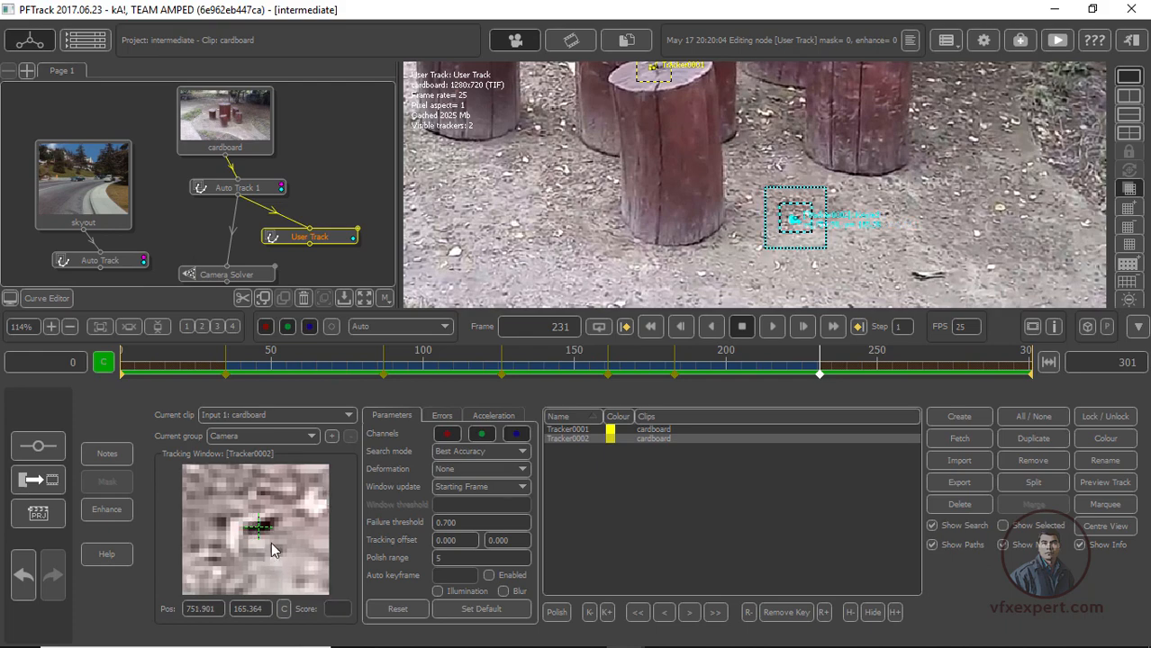
click(715, 613)
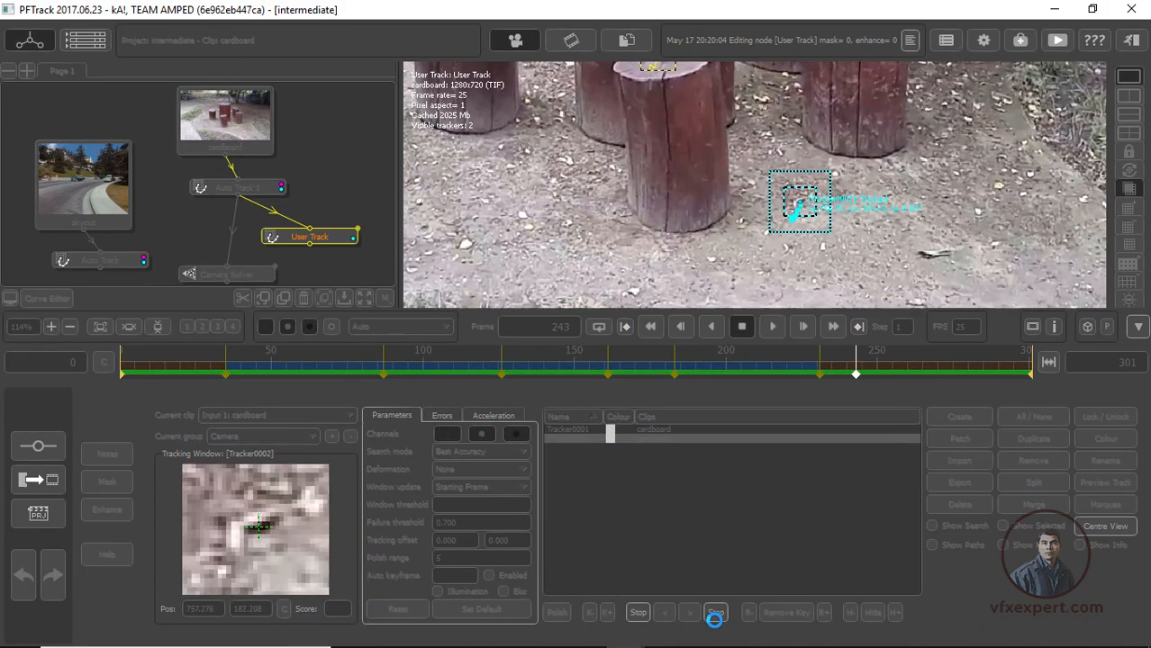
click(714, 614)
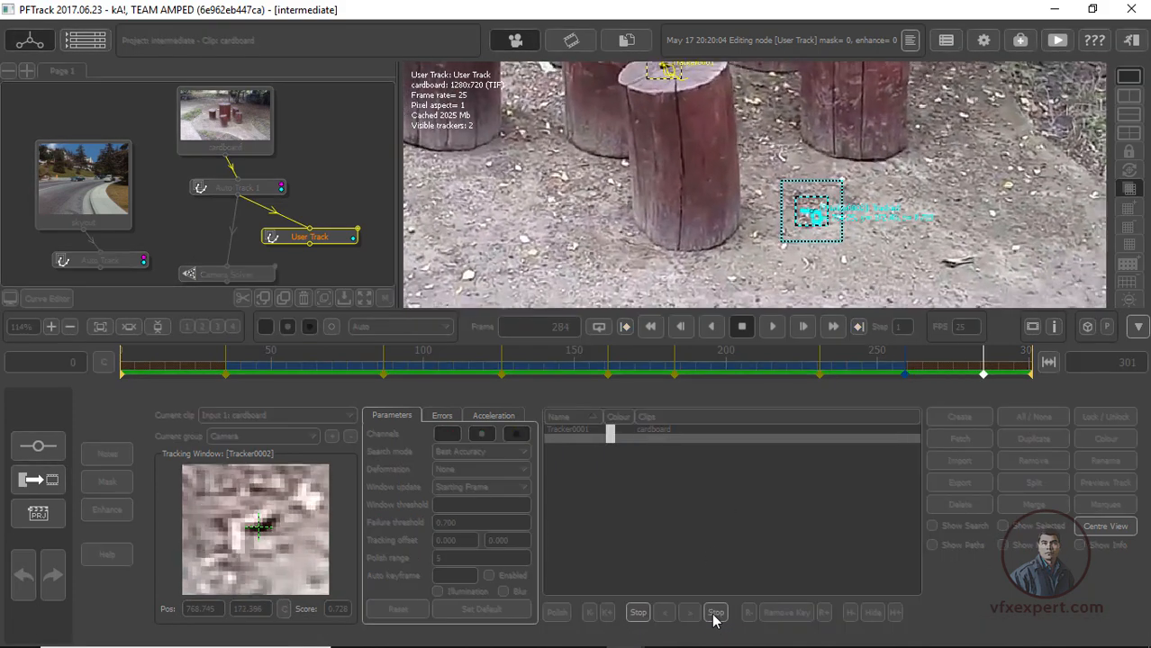
Track the ground tracker backwards from frame 35 to frame 0 and scrub through the clip to check its path
drag(959, 367, 226, 391)
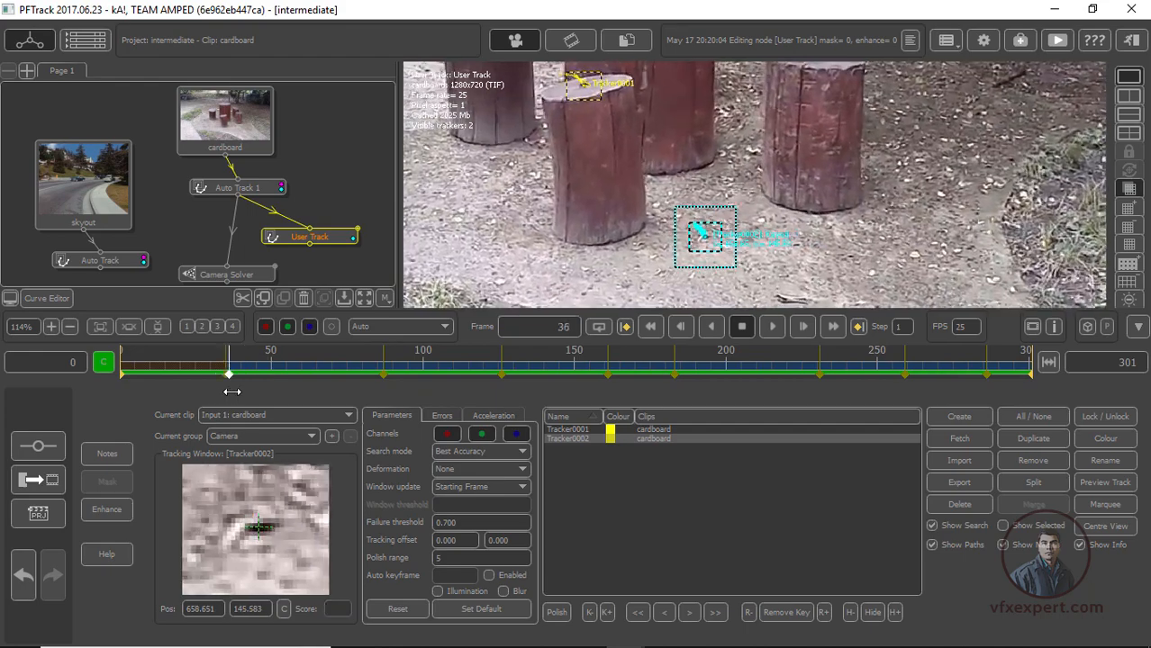
click(636, 616)
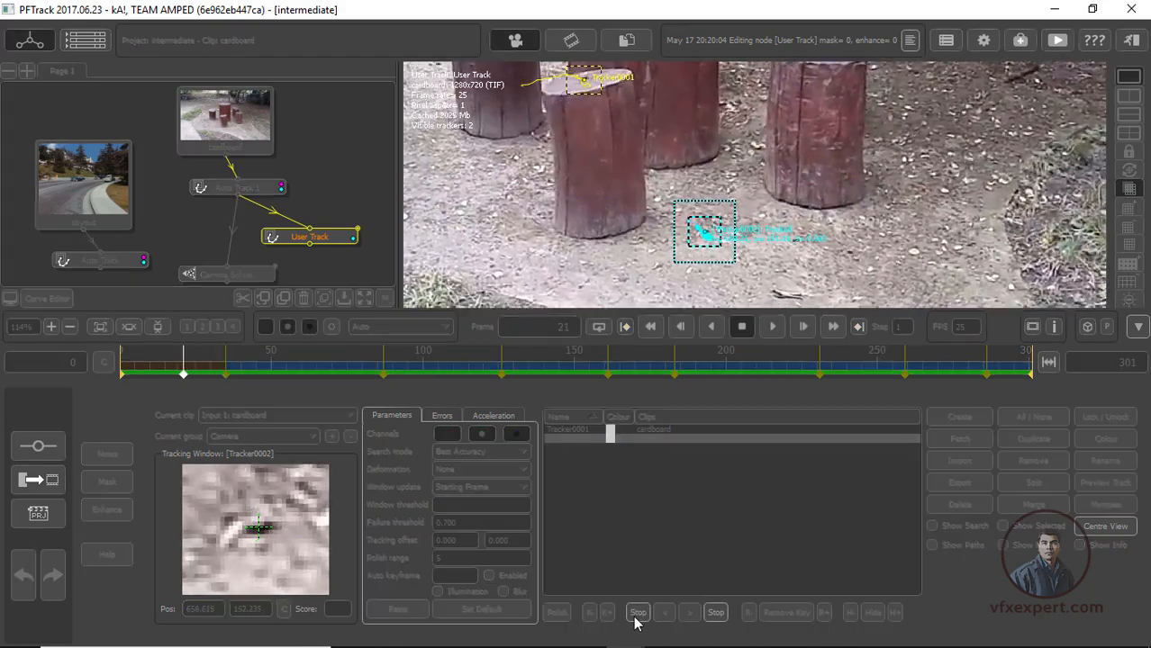
scroll(870, 238, down, 4)
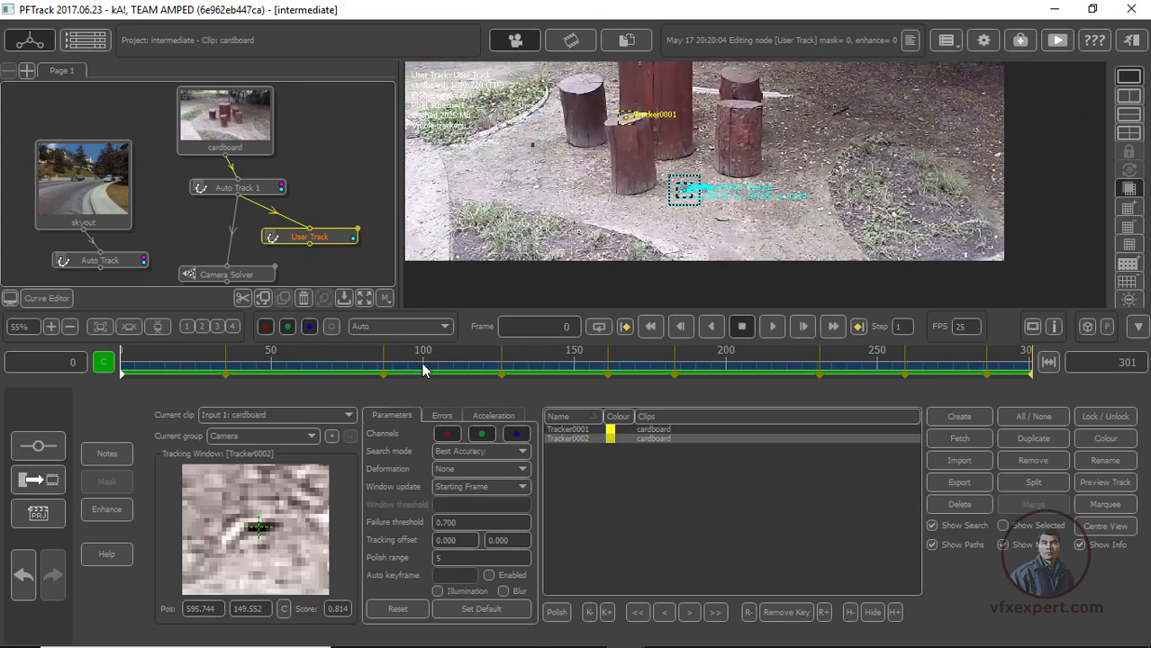
drag(426, 371, 296, 422)
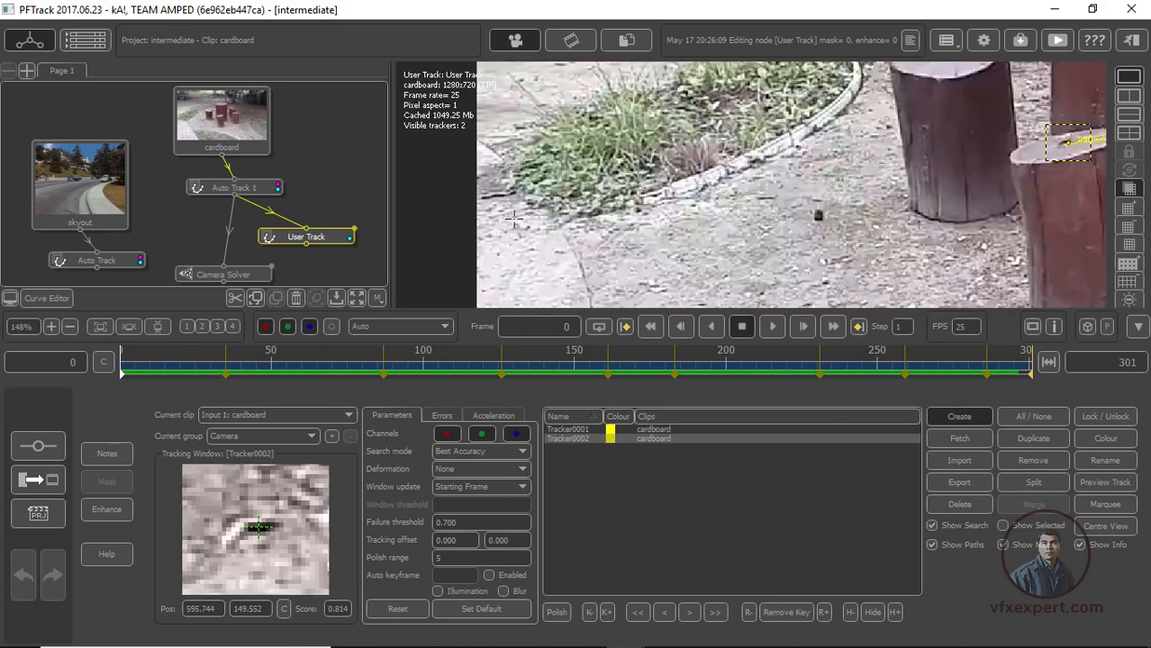
Create a third tracker at frame 0 on the dark spot at the grass patch's outer edge and centre it on the spot
click(531, 203)
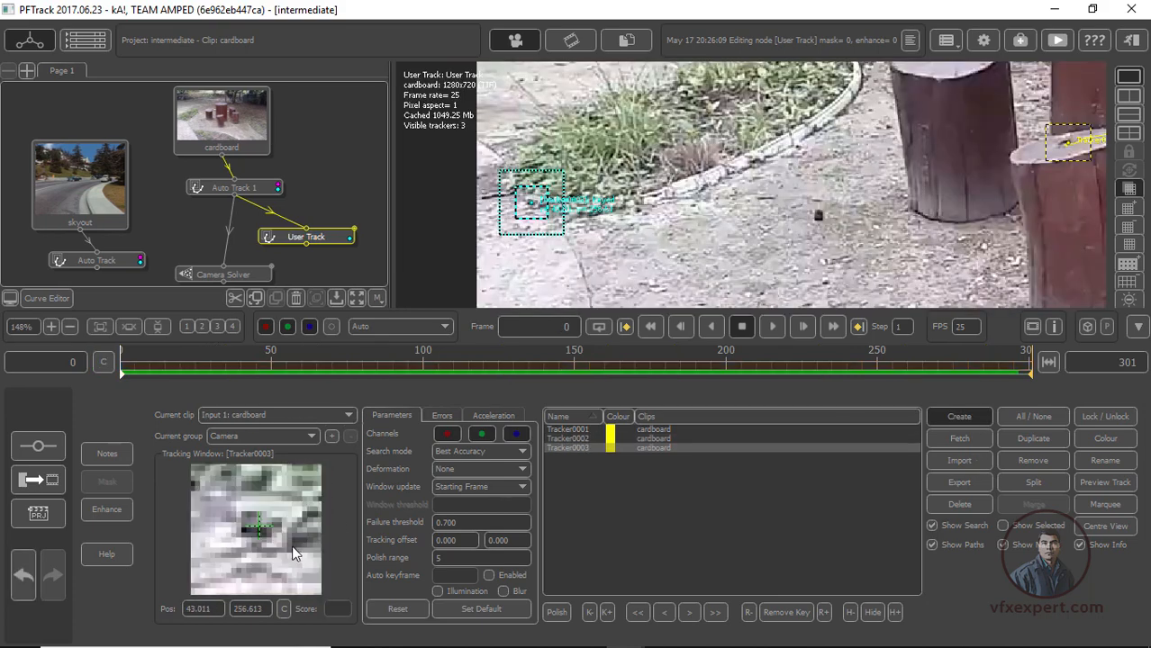
drag(263, 556, 264, 554)
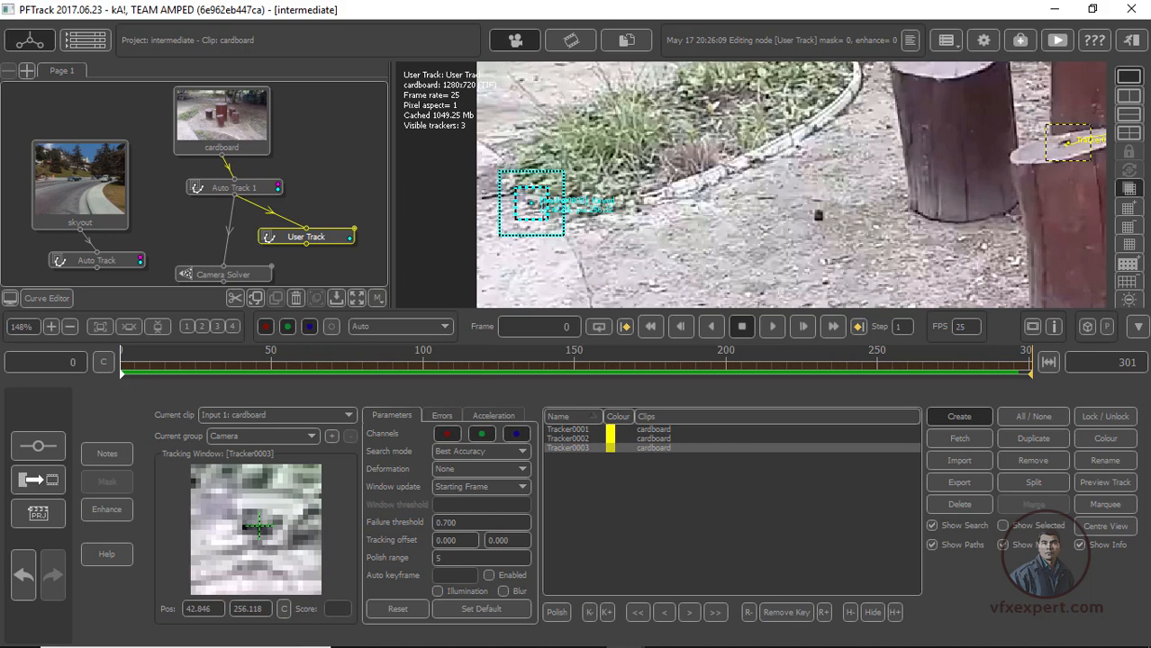
scroll(670, 217, down, 1)
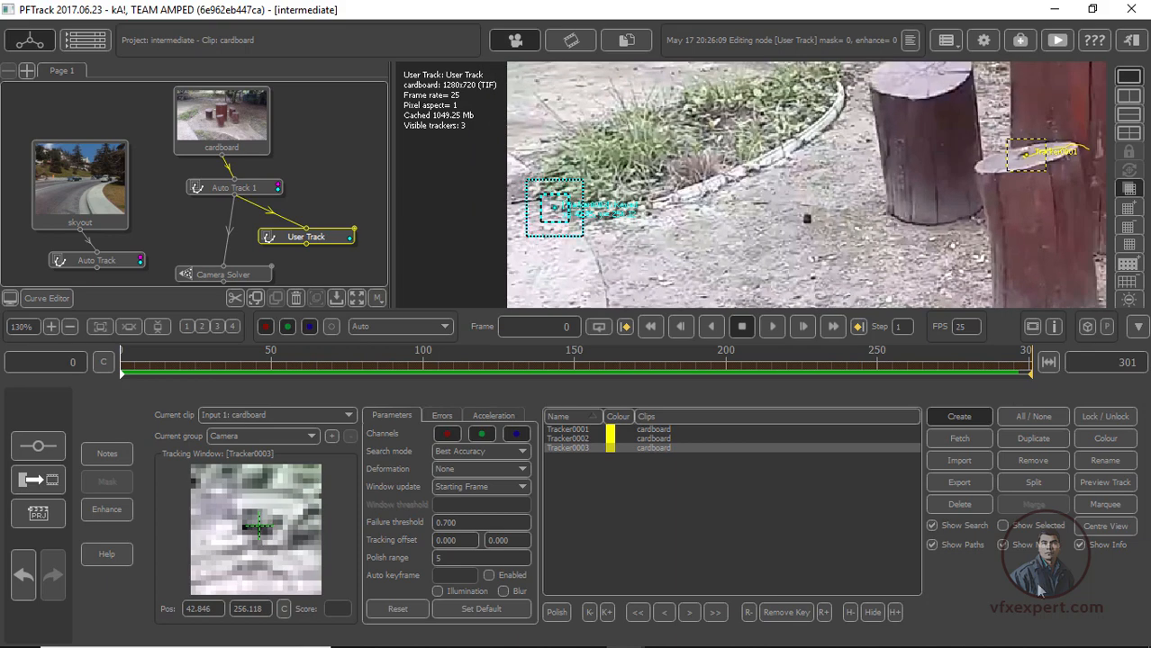
Track the grass-edge tracker forwards from frame 0 to frame 198, resuming it at each stop, including frames 116 and 142
click(716, 613)
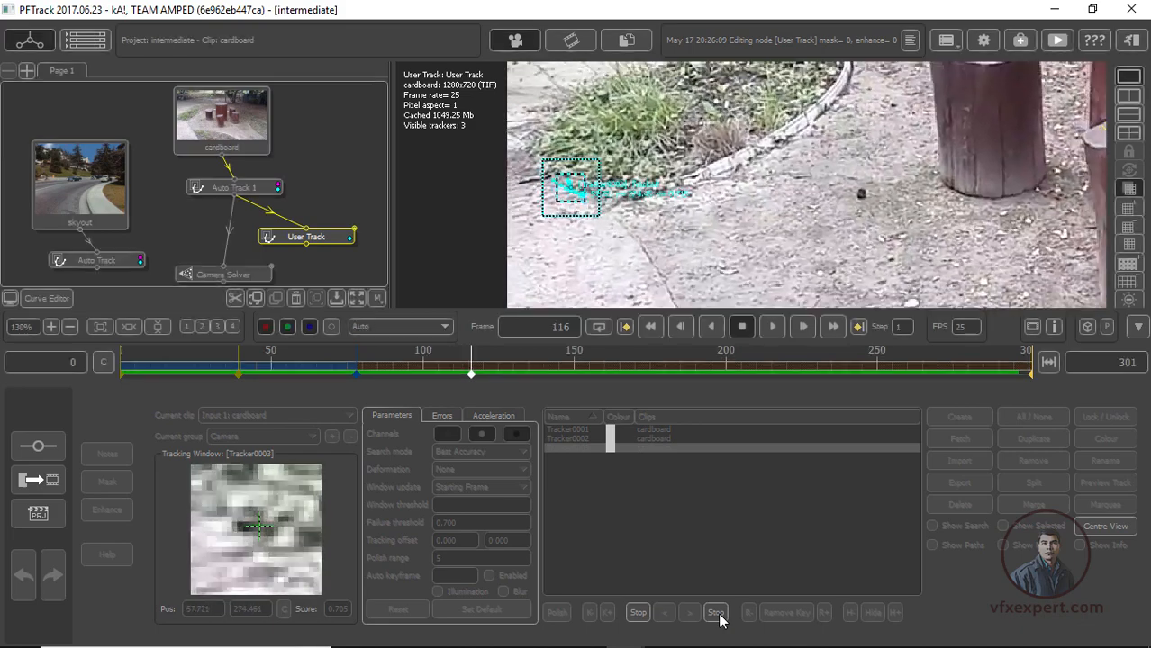
click(716, 614)
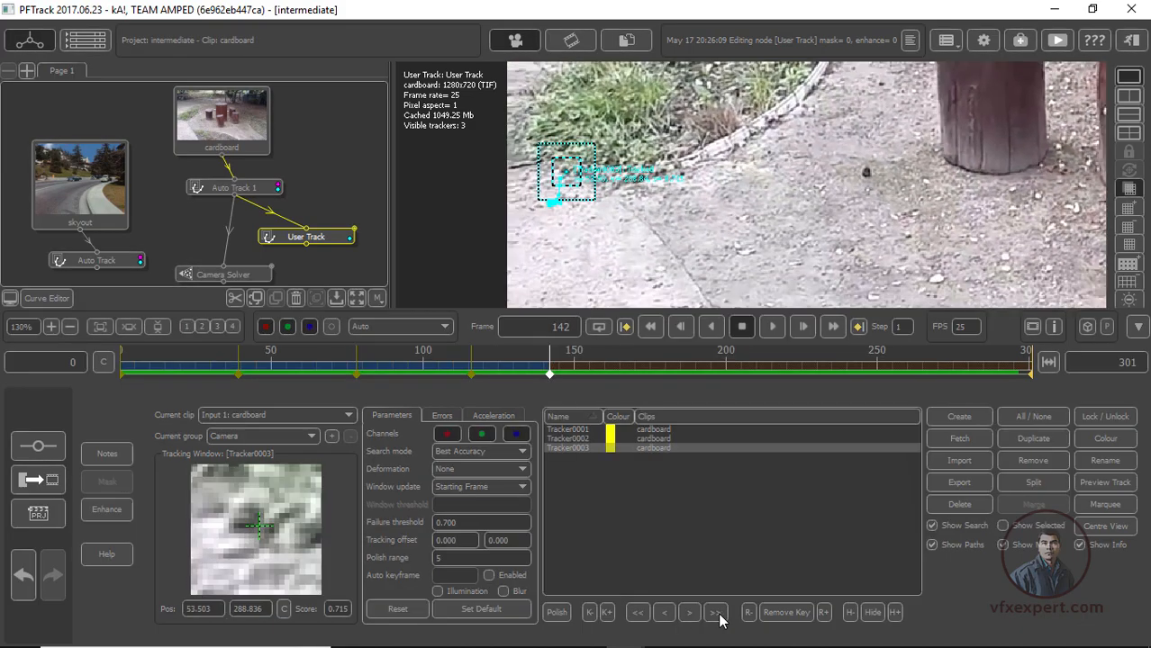
click(716, 613)
click(716, 613)
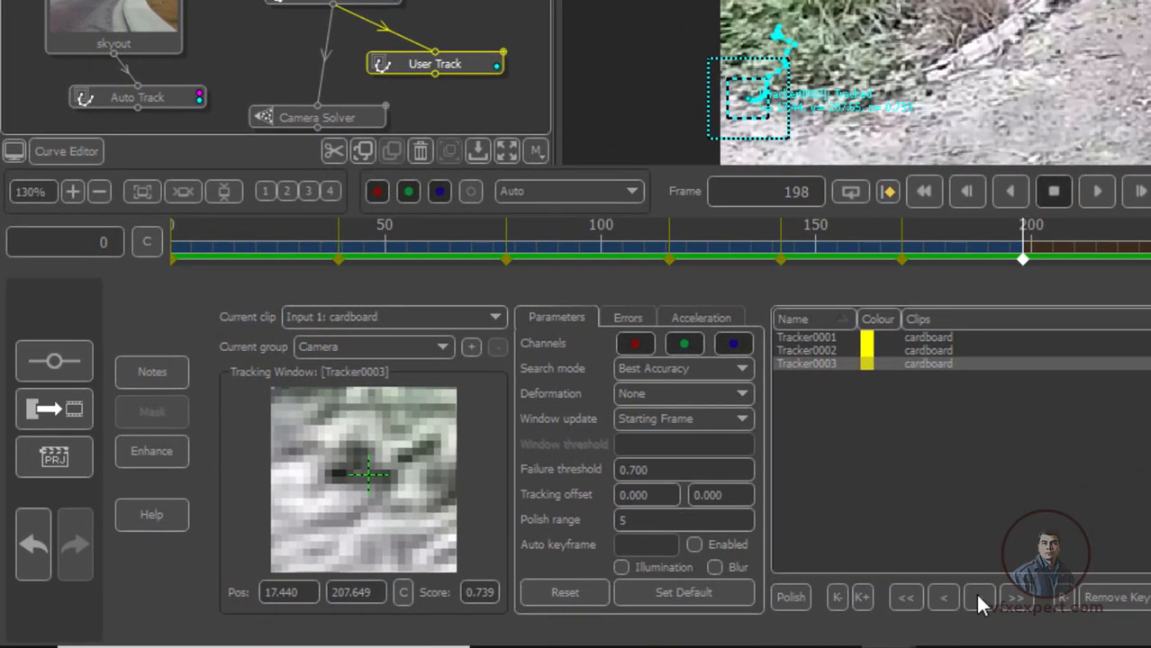
Track the grass-edge tracker one frame at a time from frame 198 to 212 and scrub back to frame 141 to review it
click(978, 595)
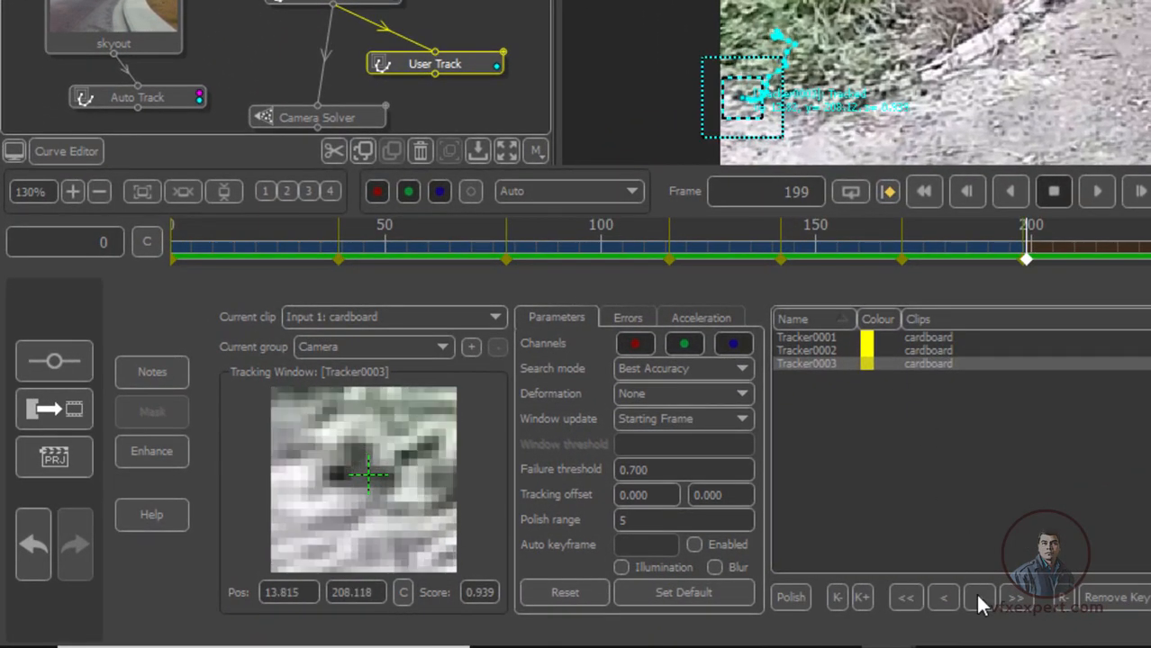
click(977, 595)
click(977, 595)
click(978, 594)
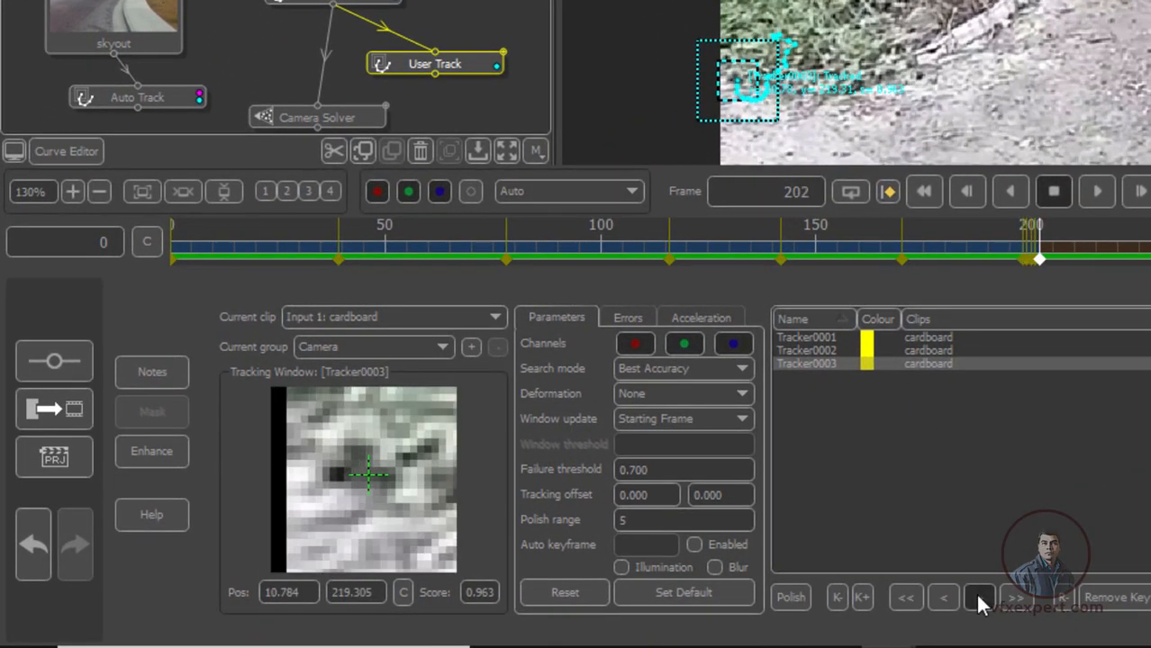
click(977, 594)
click(977, 595)
click(977, 594)
click(977, 595)
click(977, 594)
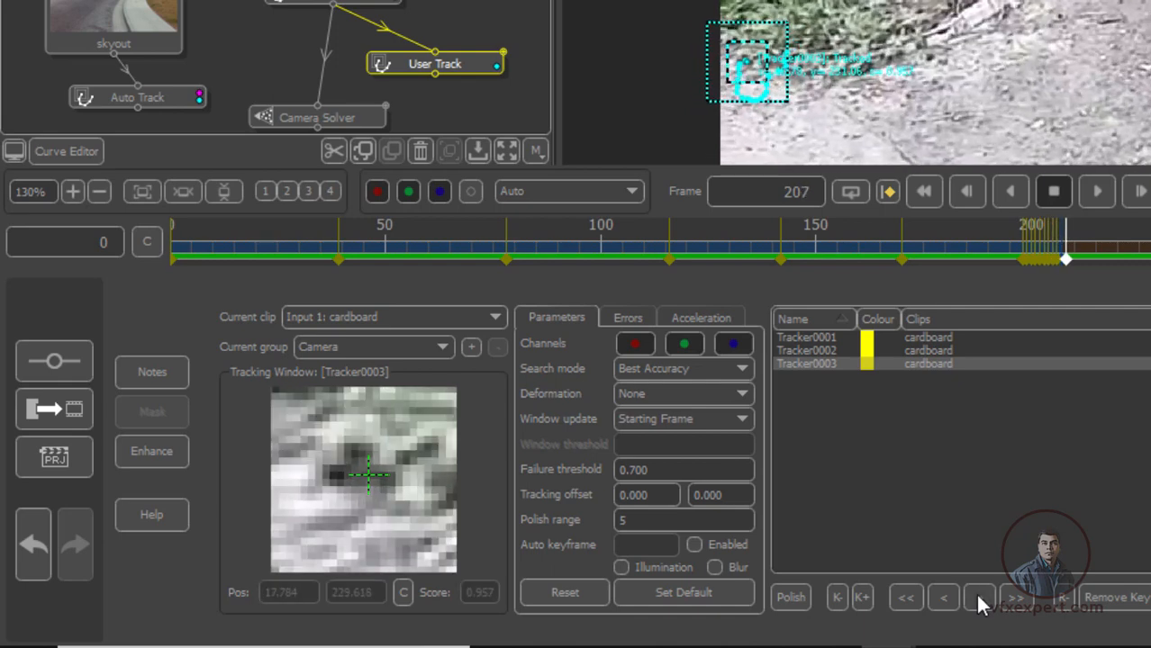
click(977, 594)
click(977, 594)
click(977, 594)
click(977, 594)
click(977, 595)
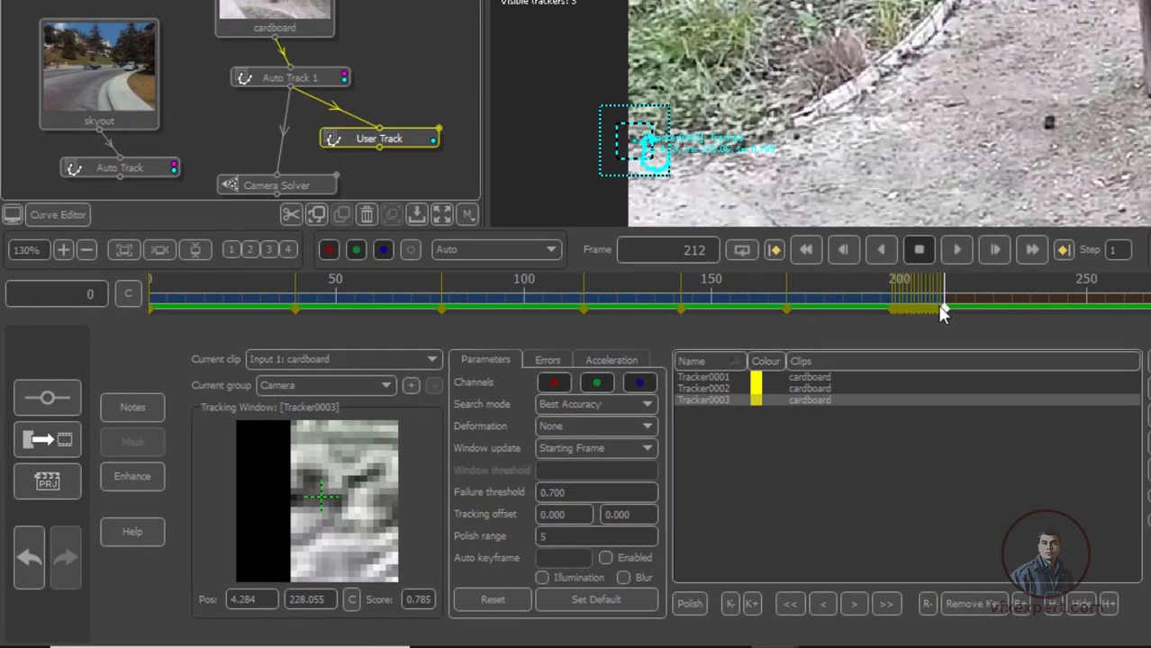
mouse_move(942, 308)
mouse_down()
mouse_move(978, 309)
mouse_move(946, 310)
mouse_up()
drag(949, 303, 678, 297)
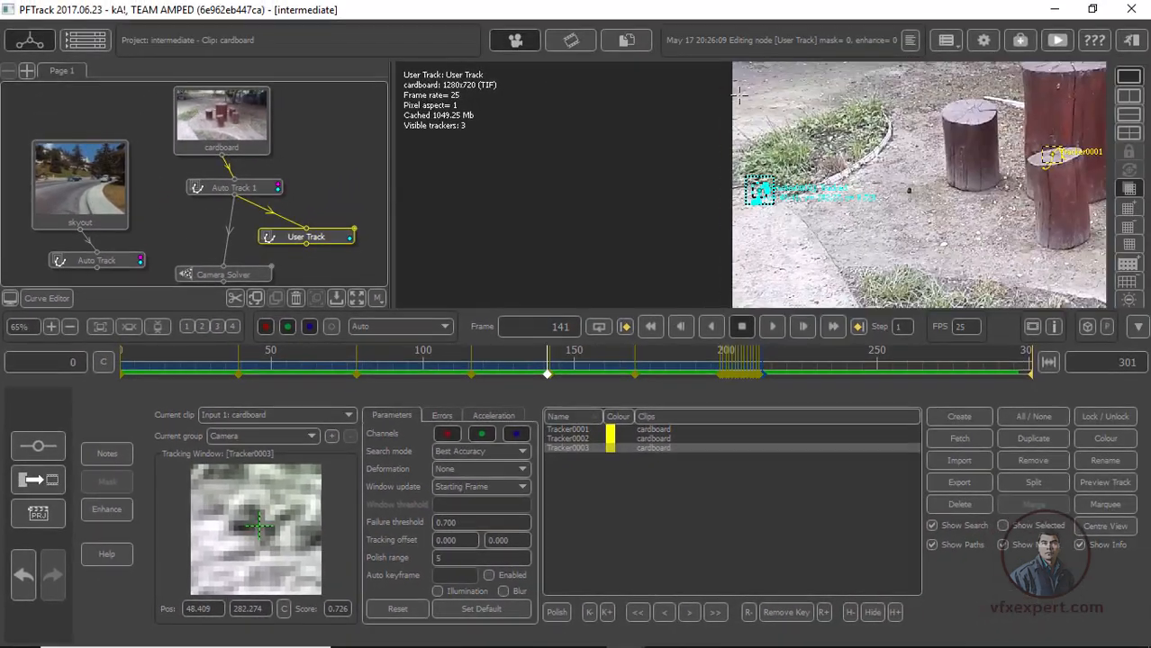
middle_drag(845, 176, 666, 177)
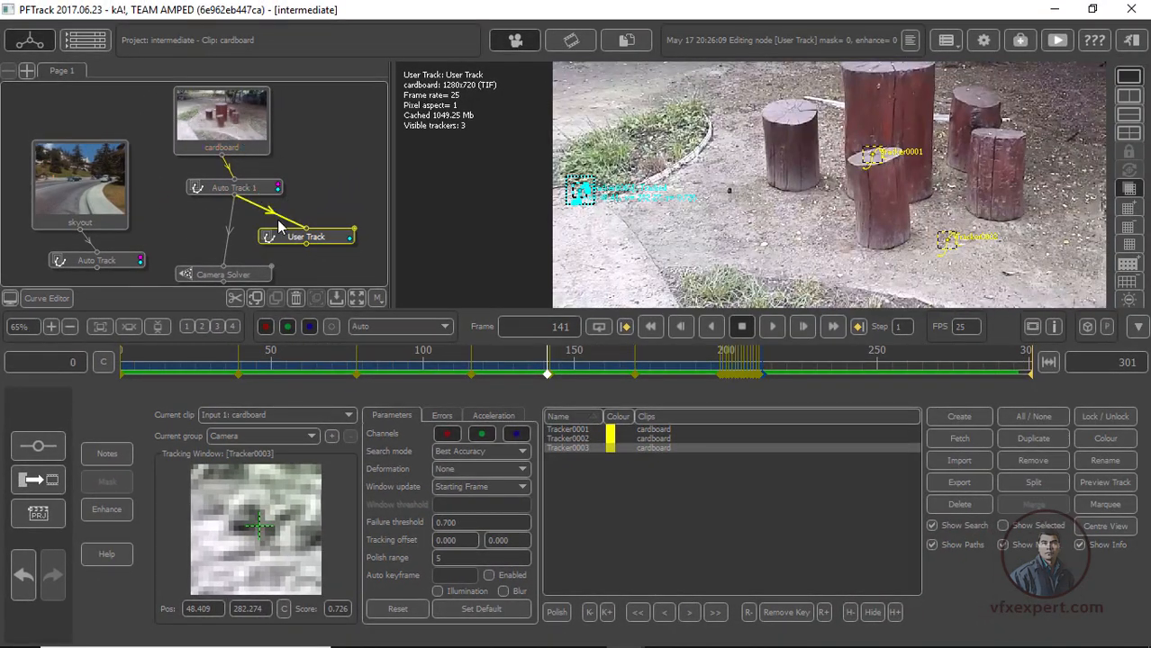
Rearrange the node tree so the cardboard clip, Auto Track 1 and User Track form a column apart from the first Camera Solver
drag(232, 126, 251, 126)
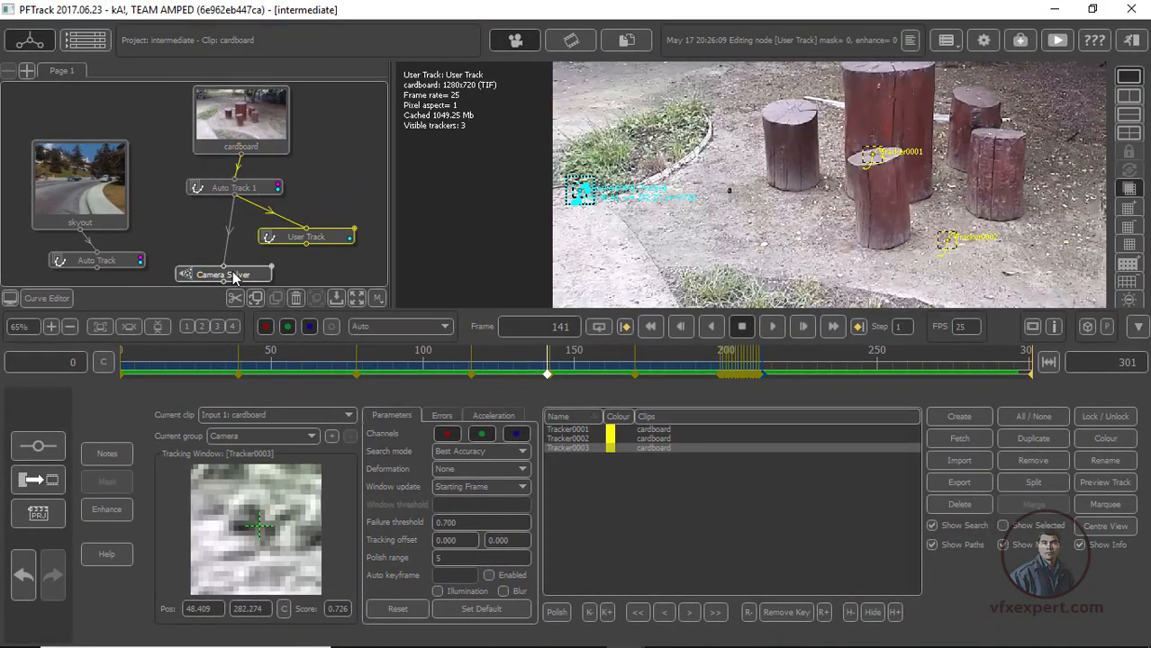
drag(233, 278, 202, 273)
drag(257, 189, 285, 189)
drag(259, 126, 291, 126)
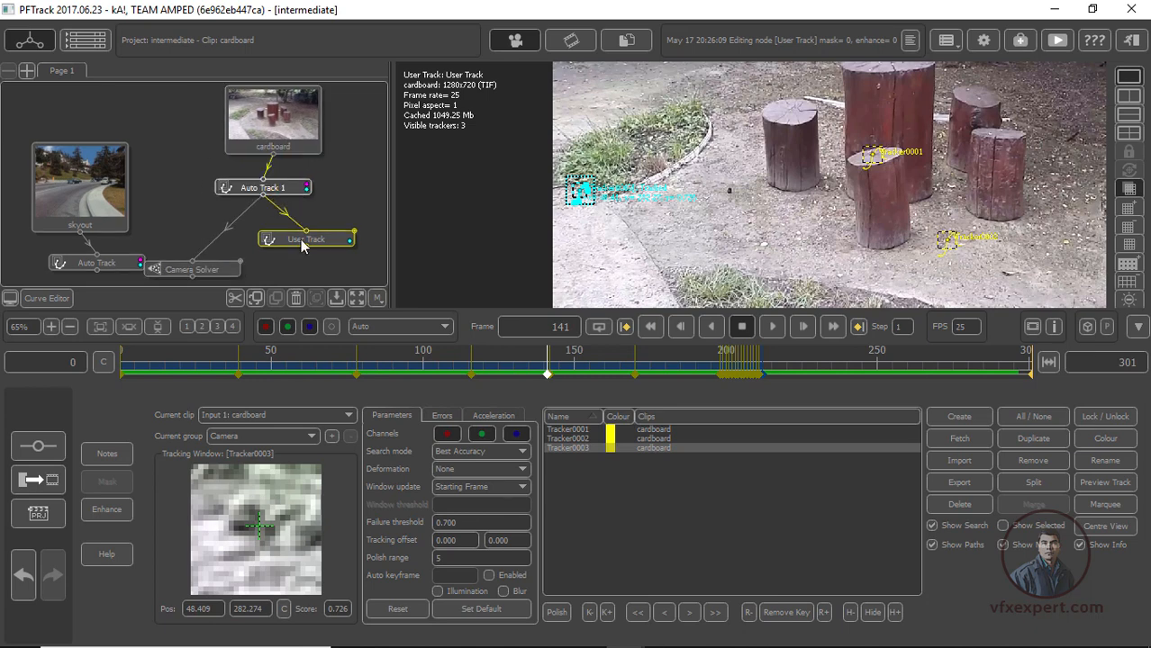
drag(301, 241, 281, 241)
drag(298, 128, 290, 118)
drag(290, 191, 304, 192)
drag(280, 119, 294, 119)
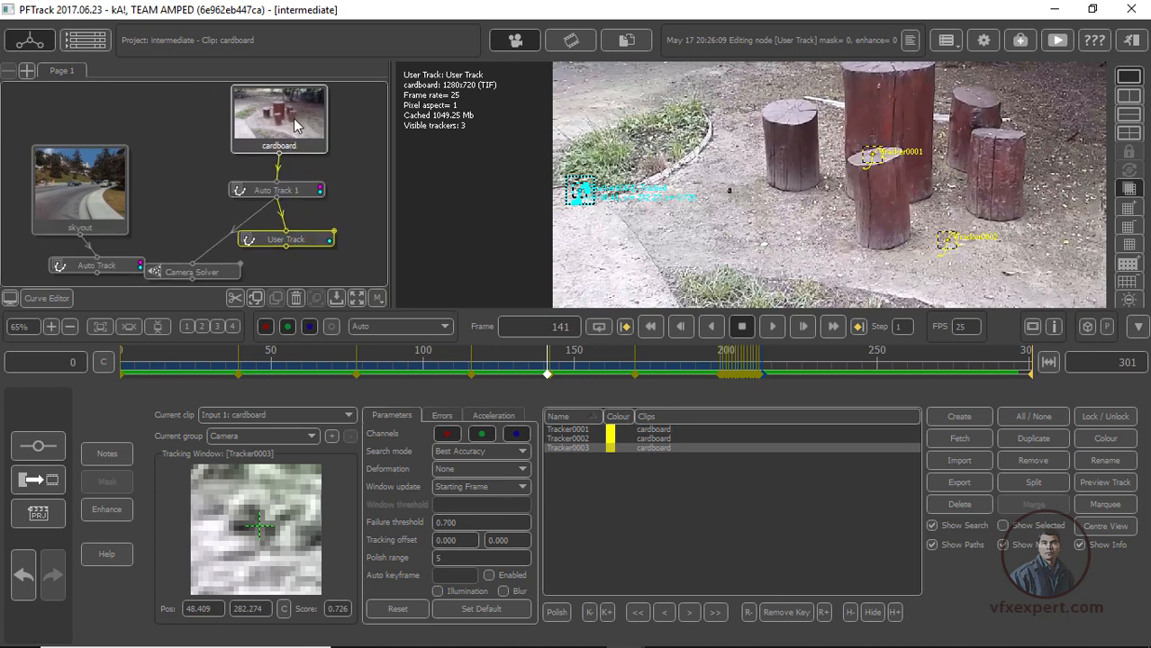
drag(222, 272, 209, 266)
drag(294, 240, 301, 253)
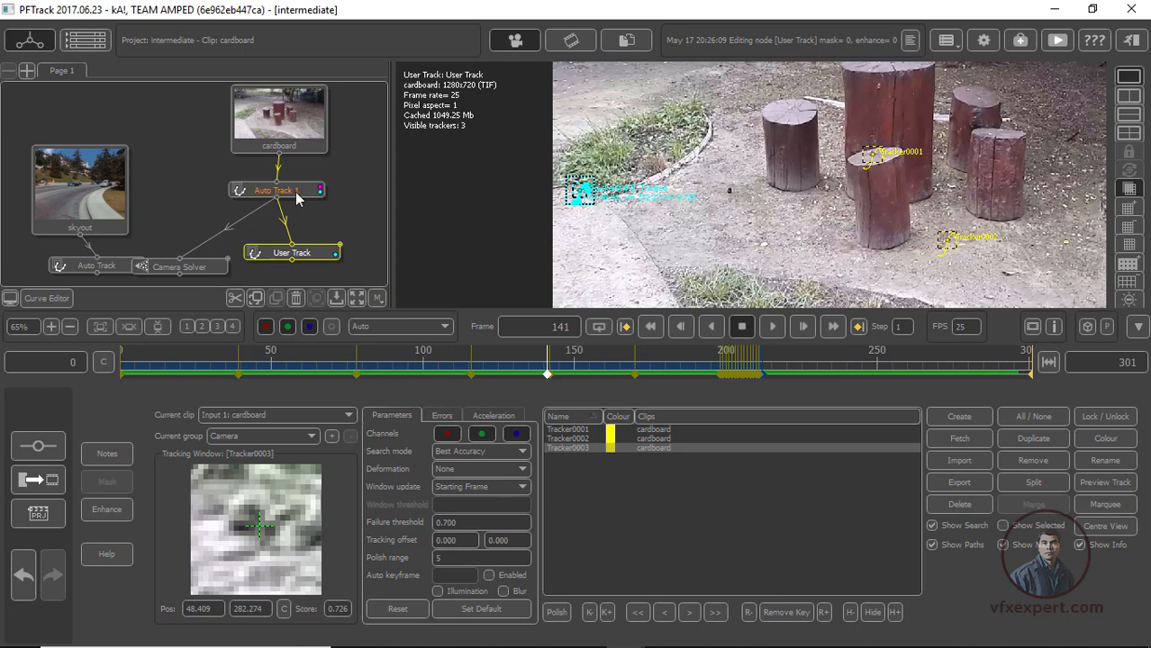
click(313, 257)
drag(316, 253, 310, 236)
drag(305, 188, 310, 183)
drag(302, 145, 308, 144)
Add a new Camera Solver node after the User Track node
click(302, 241)
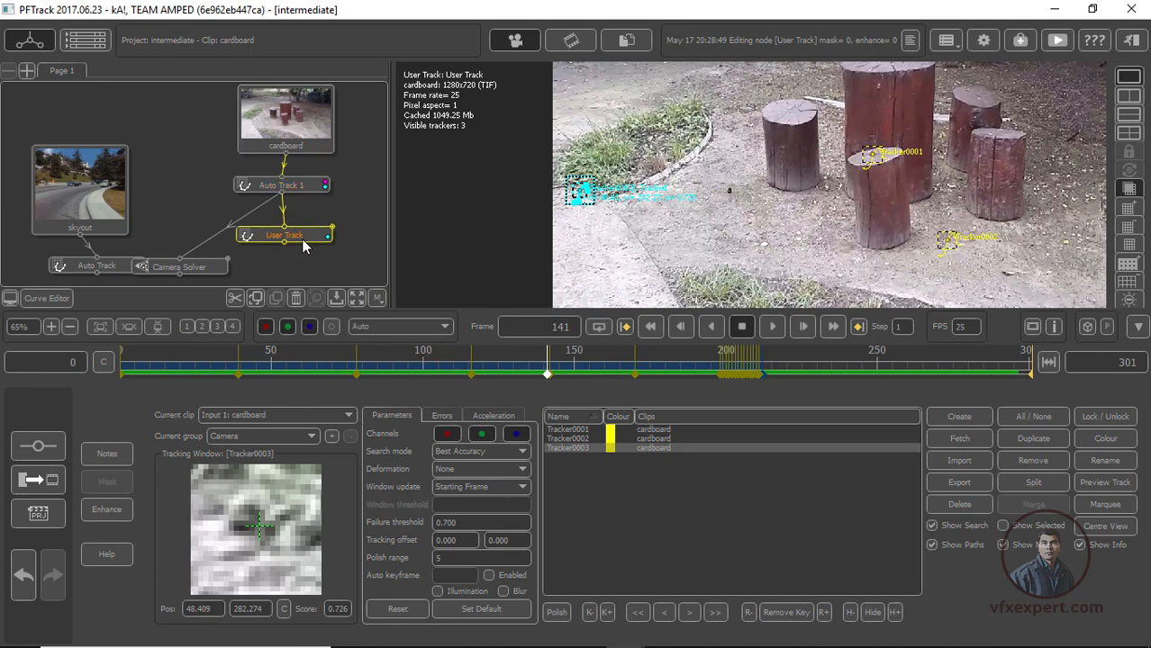
right_click(304, 242)
mouse_move(380, 263)
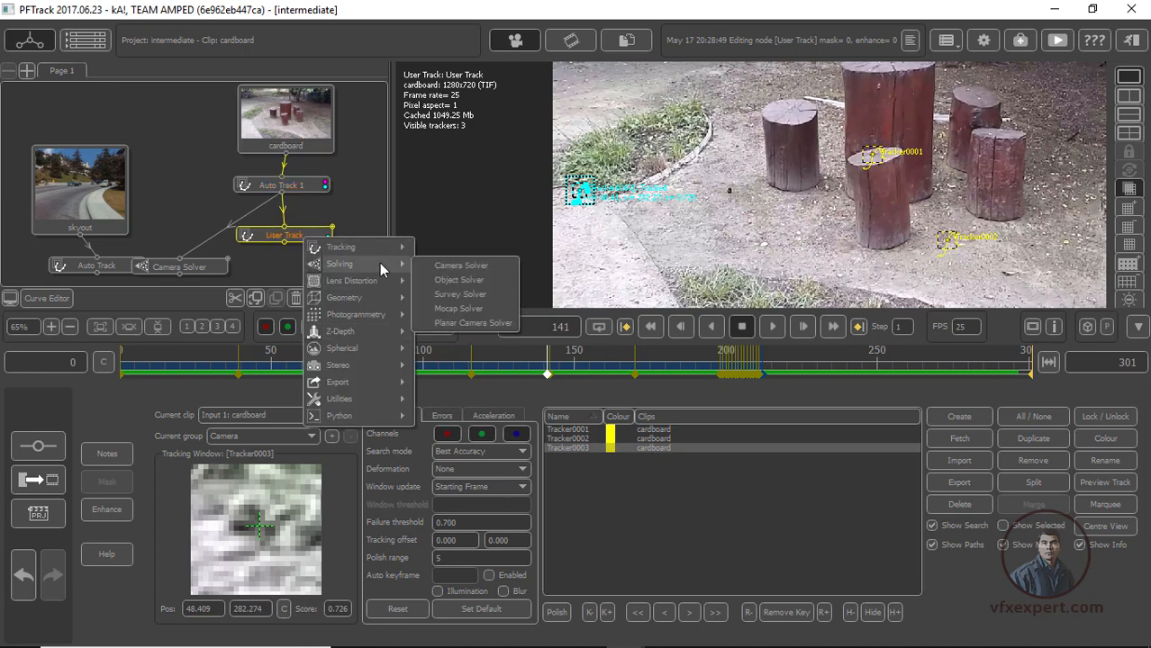
click(441, 266)
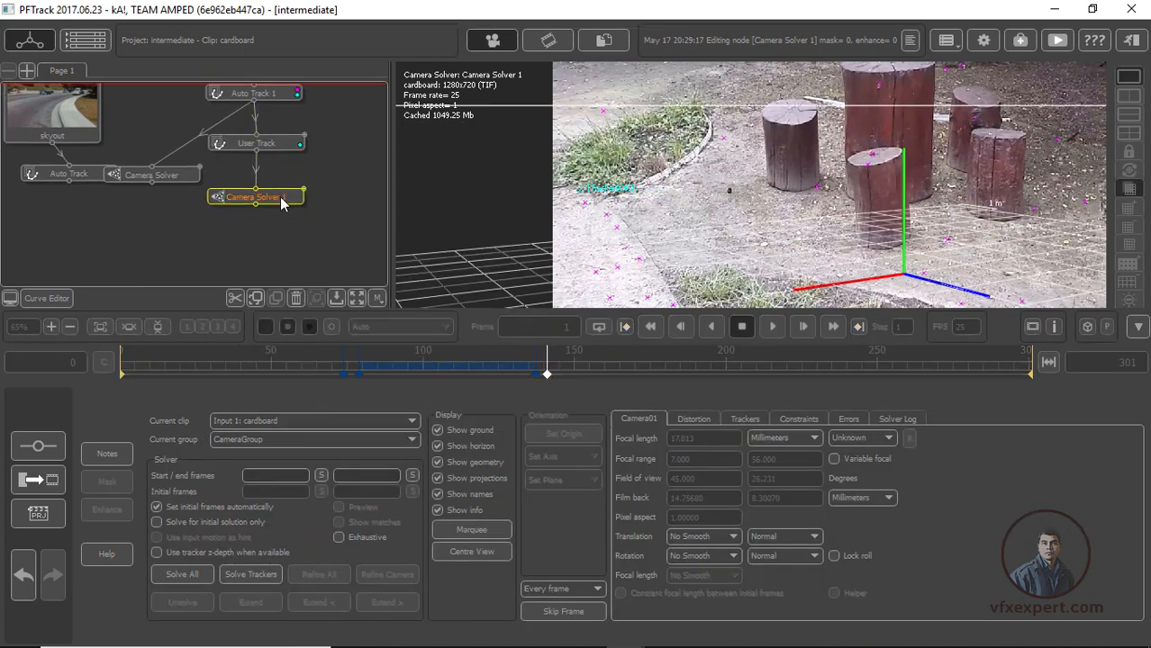
Set both translation and rotation smoothing to Med. Smooth in the new camera solver
click(730, 538)
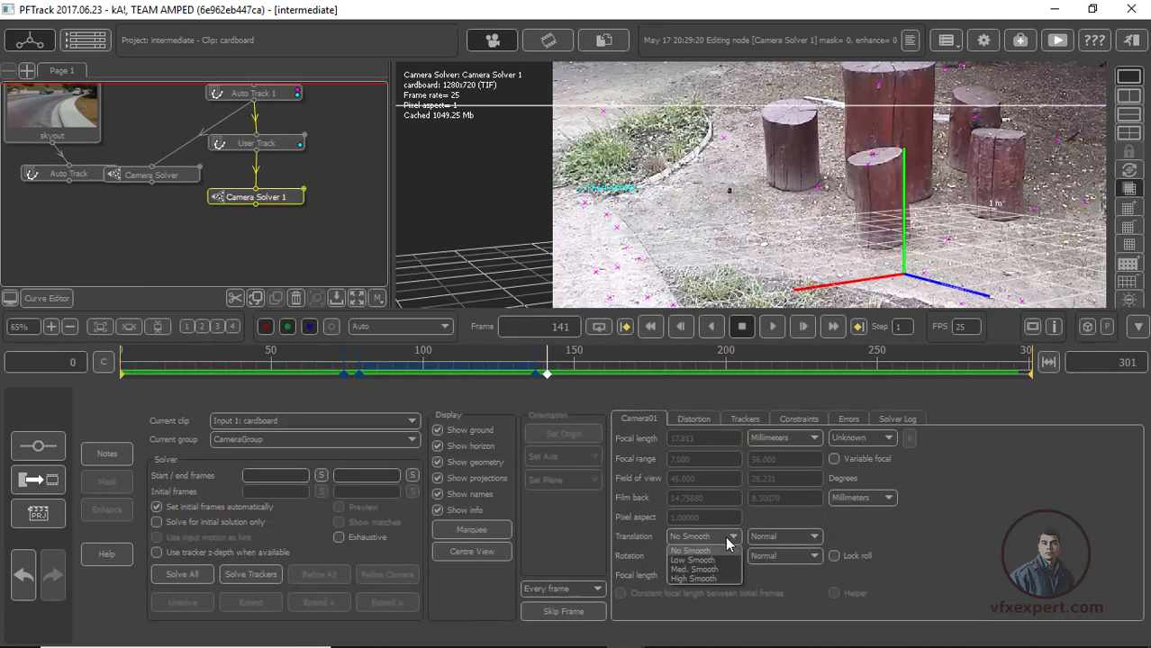
click(705, 570)
click(727, 557)
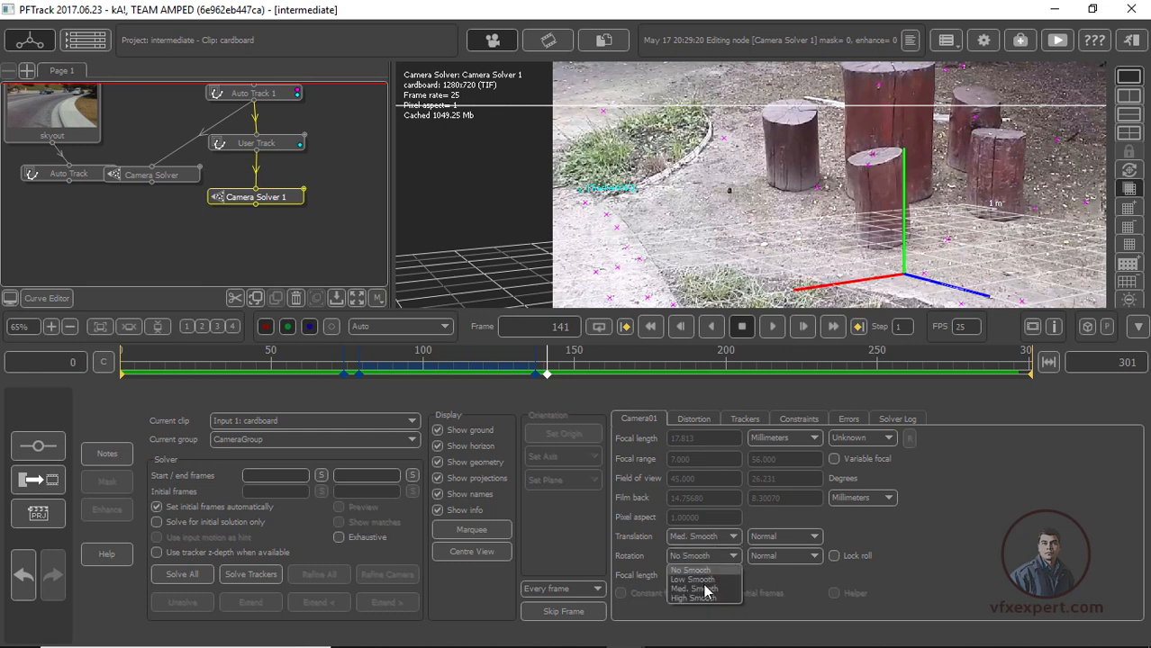
click(705, 588)
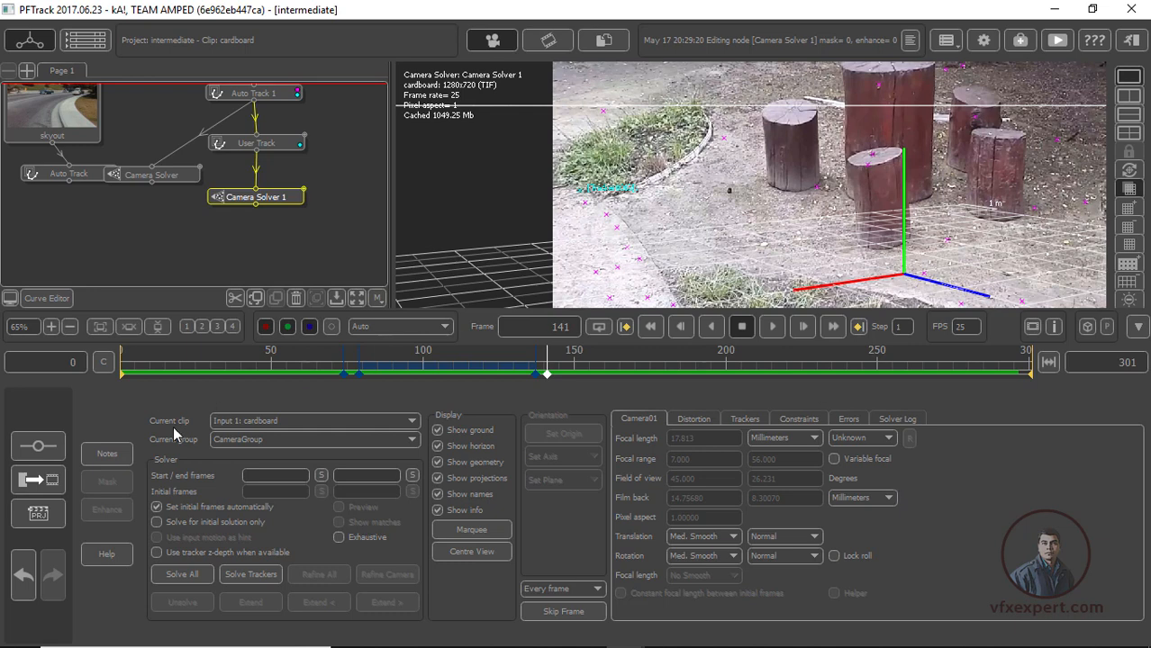
Solve the camera and all trackers, and inspect the ground grid around the stumps at frame 141
click(182, 575)
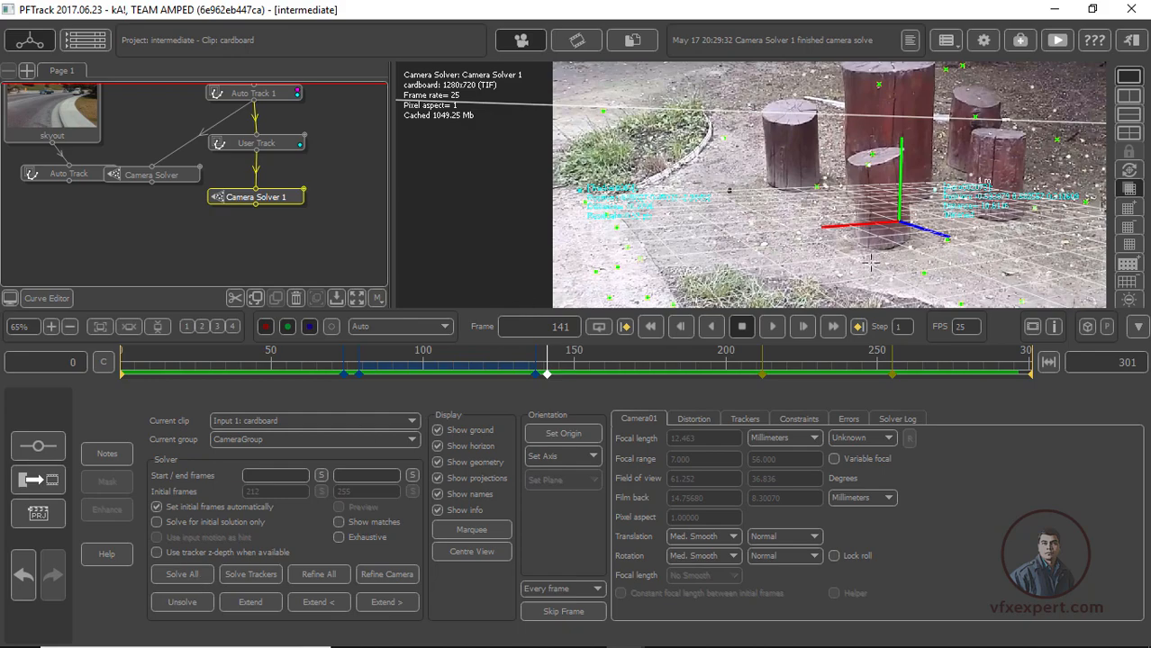
scroll(871, 262, down, 9)
scroll(871, 262, up, 10)
middle_drag(893, 276, 661, 214)
scroll(744, 238, up, 1)
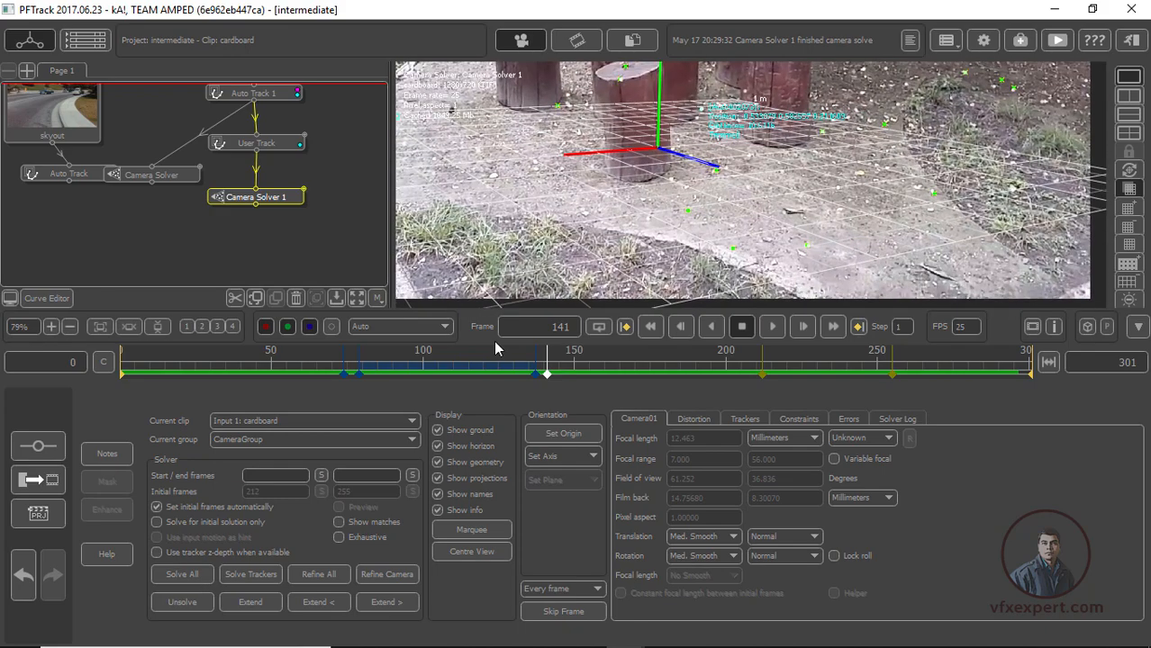
Inspect the ground grid and the trackers around the stumps at frames 137 and 124
drag(494, 361, 535, 356)
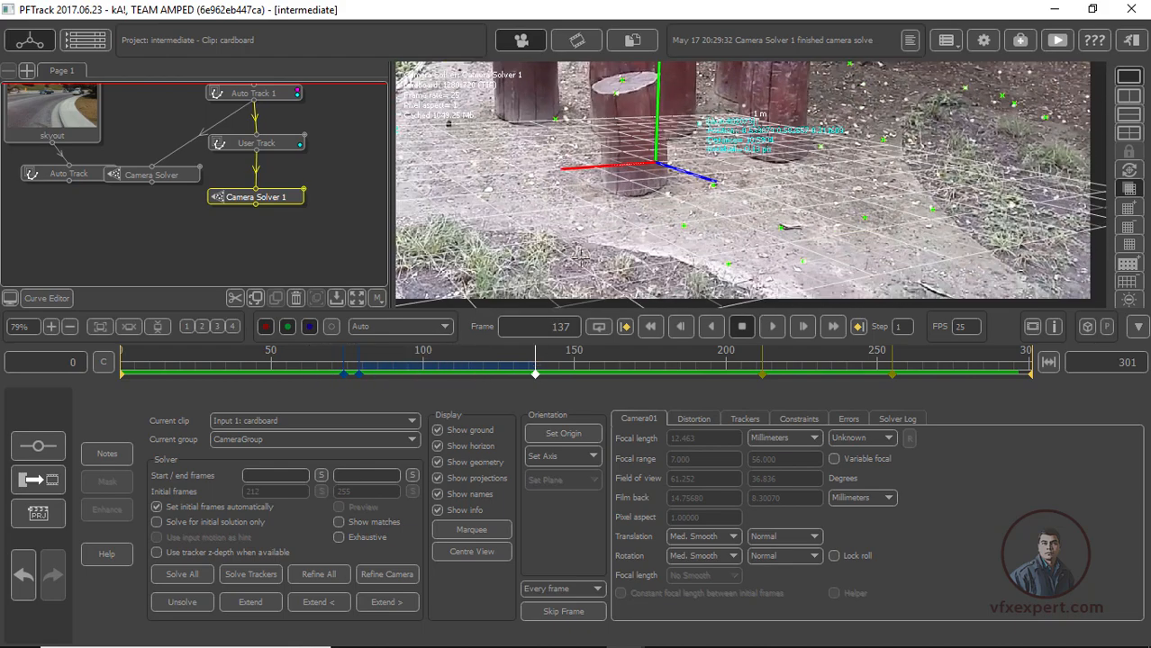
scroll(701, 228, up, 2)
middle_drag(701, 228, 763, 326)
scroll(688, 160, up, 2)
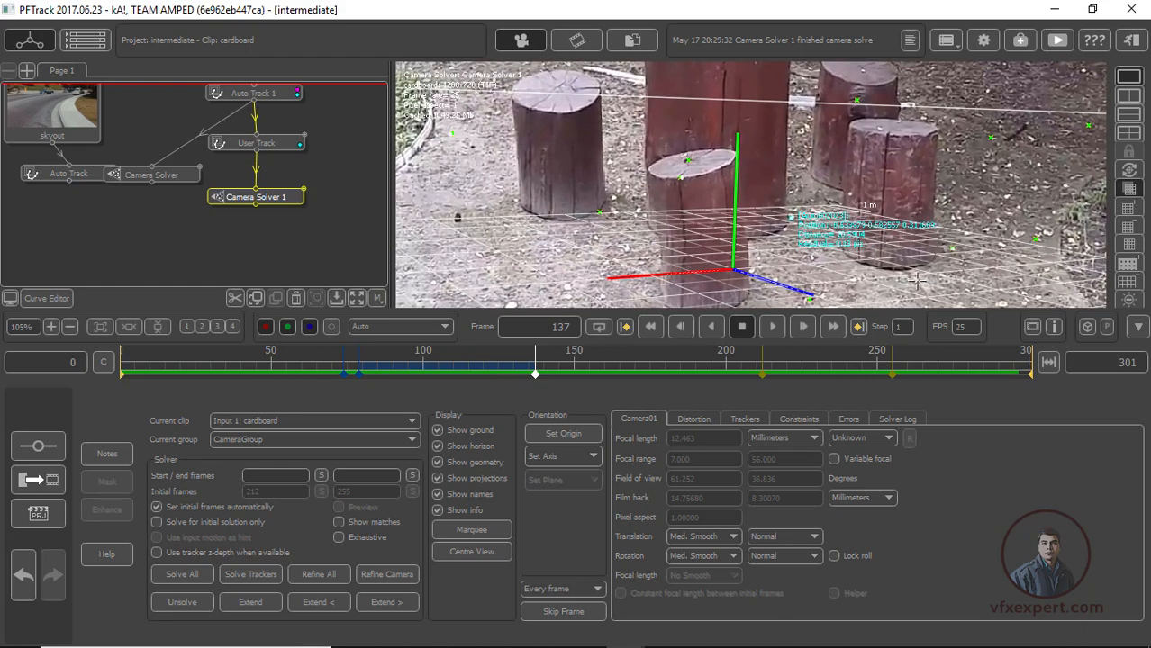
scroll(917, 279, down, 6)
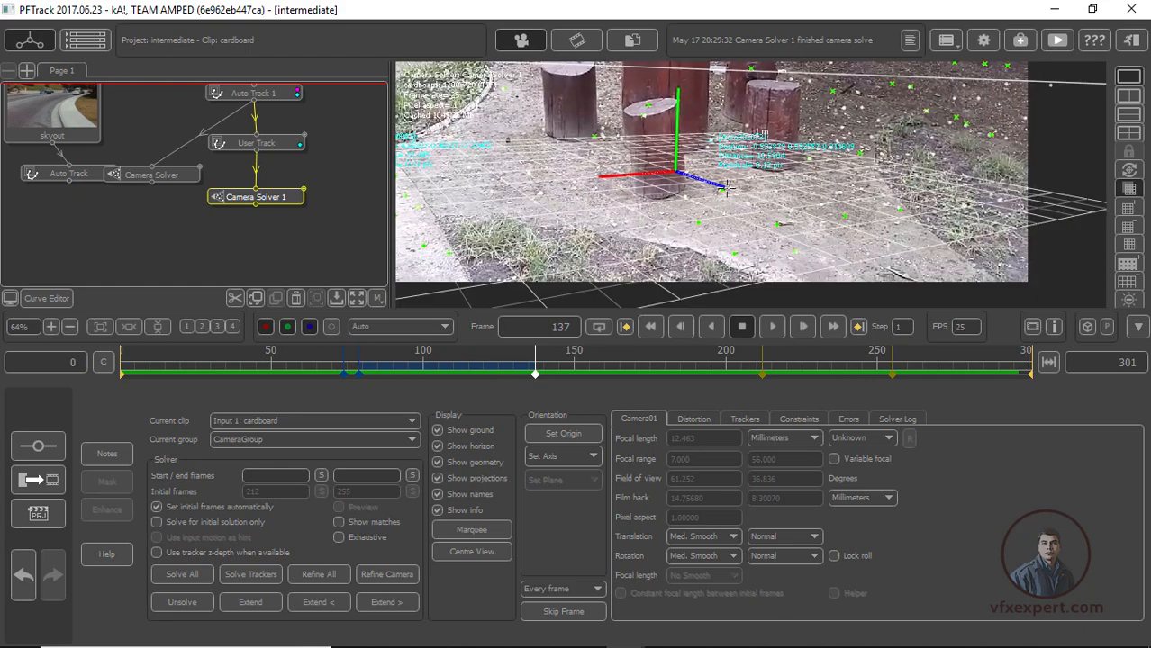
scroll(455, 177, up, 3)
scroll(455, 177, down, 4)
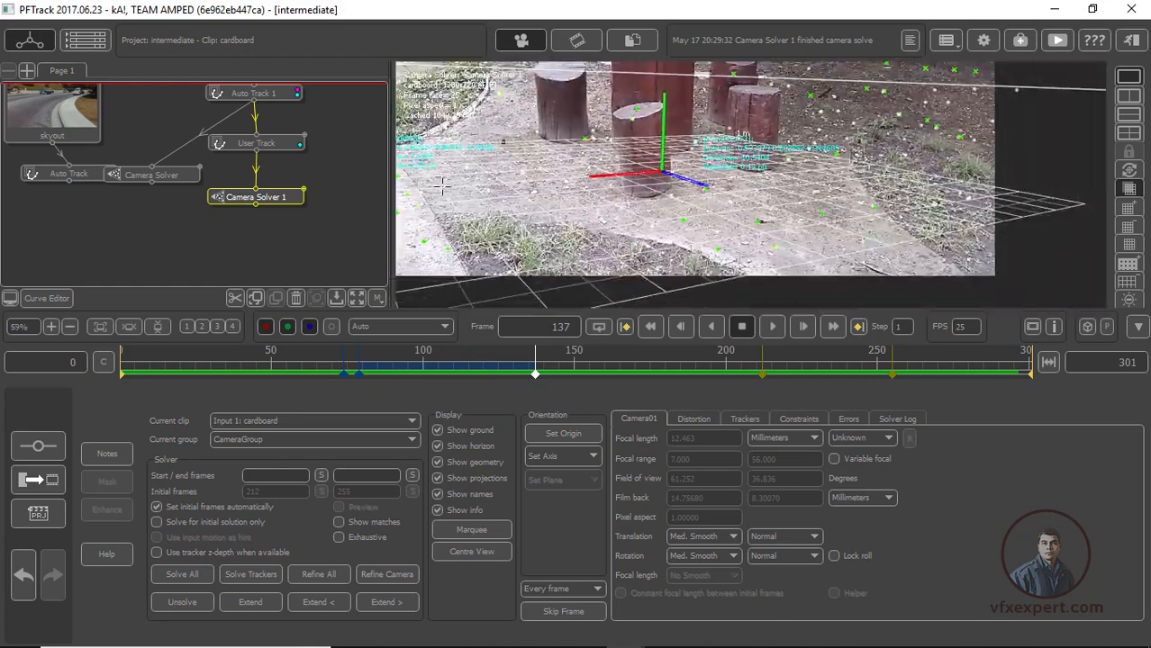
middle_drag(455, 177, 786, 272)
scroll(708, 205, up, 5)
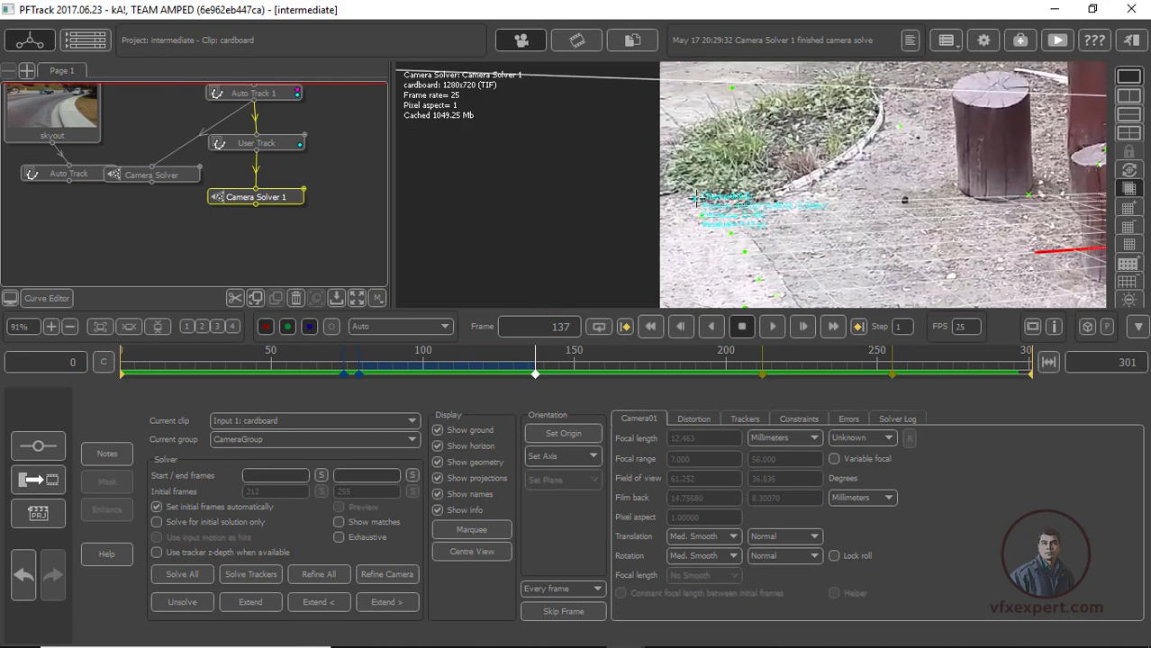
right_drag(872, 236, 621, 224)
middle_drag(1036, 271, 723, 236)
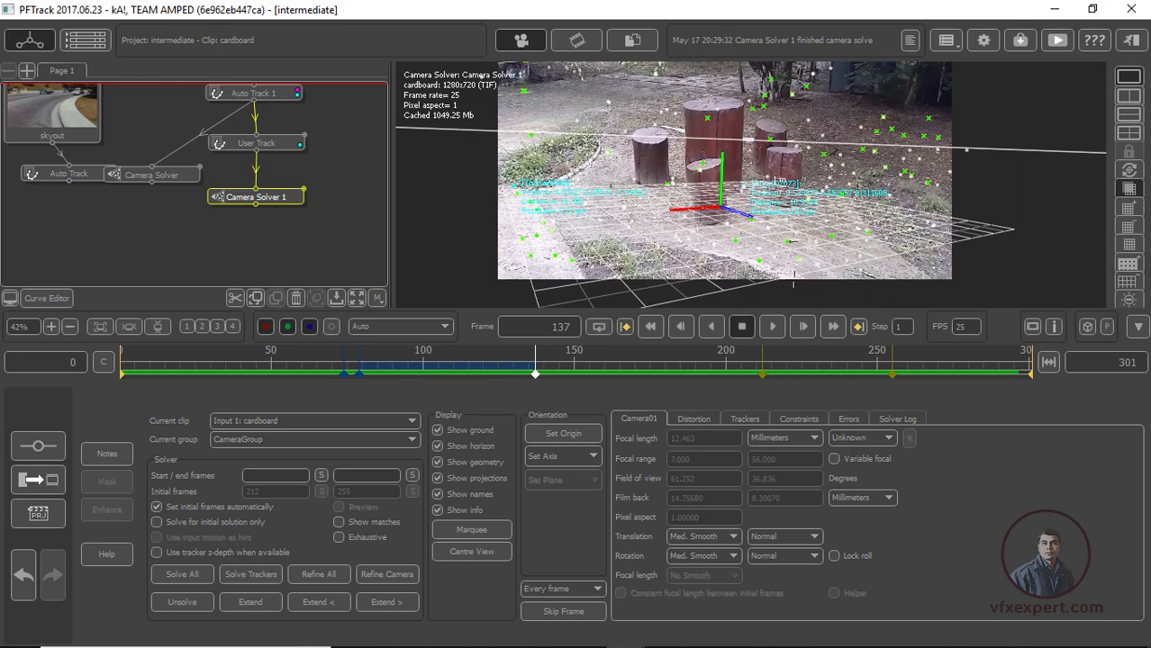
right_drag(724, 236, 840, 239)
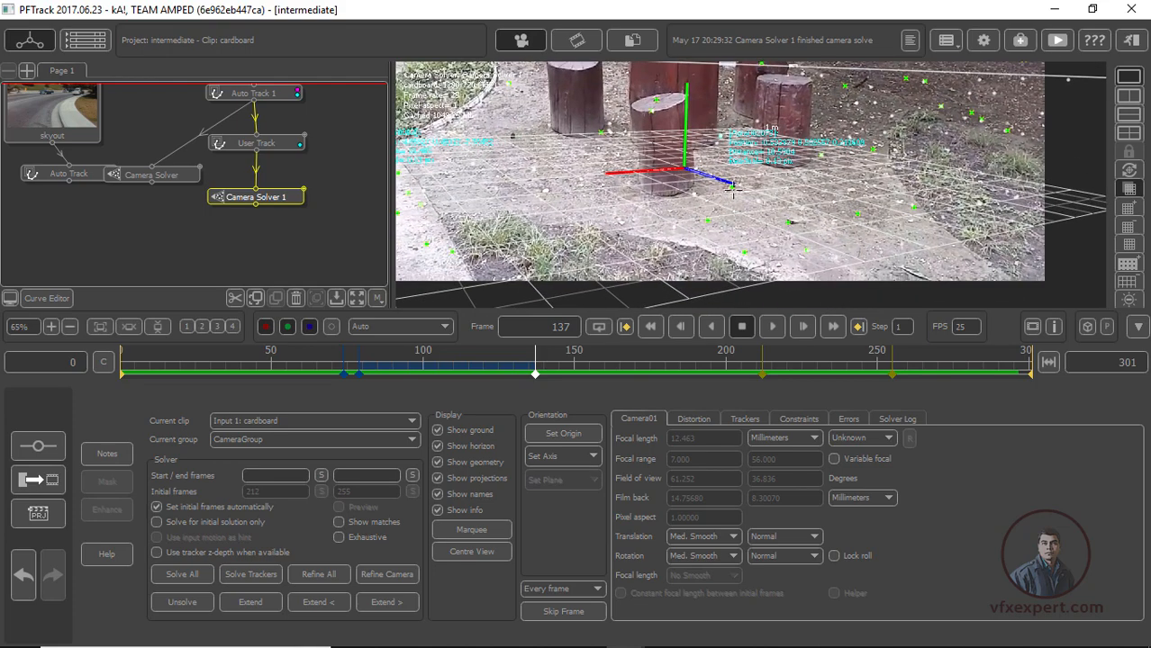
drag(718, 372, 513, 341)
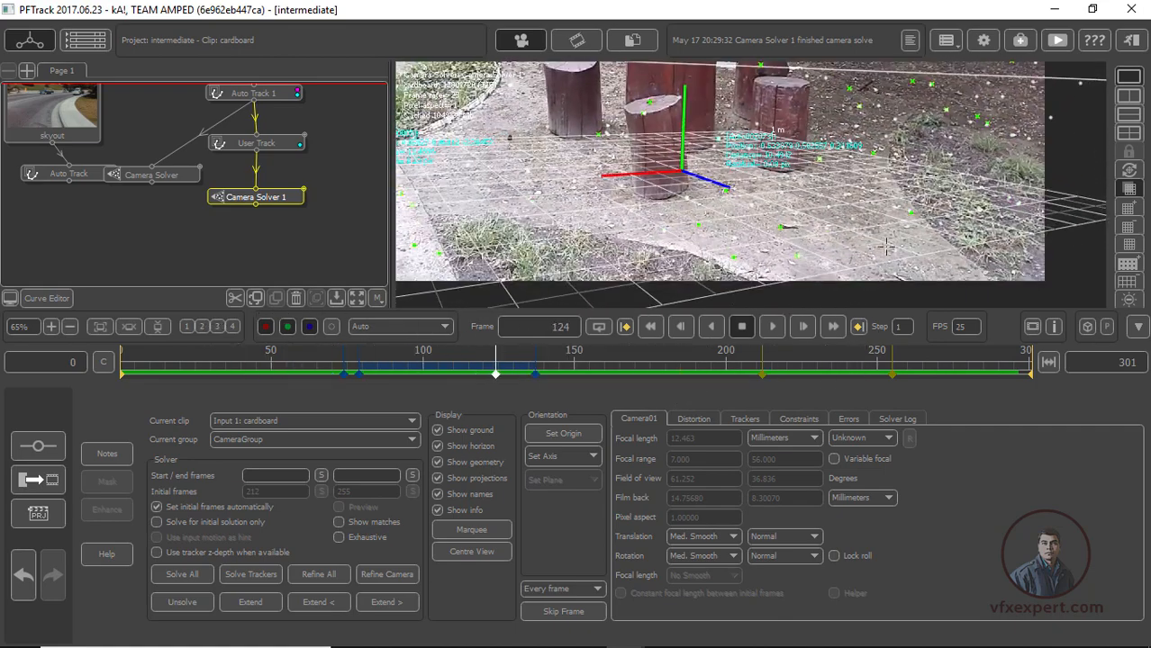
right_drag(887, 248, 817, 218)
scroll(818, 228, up, 3)
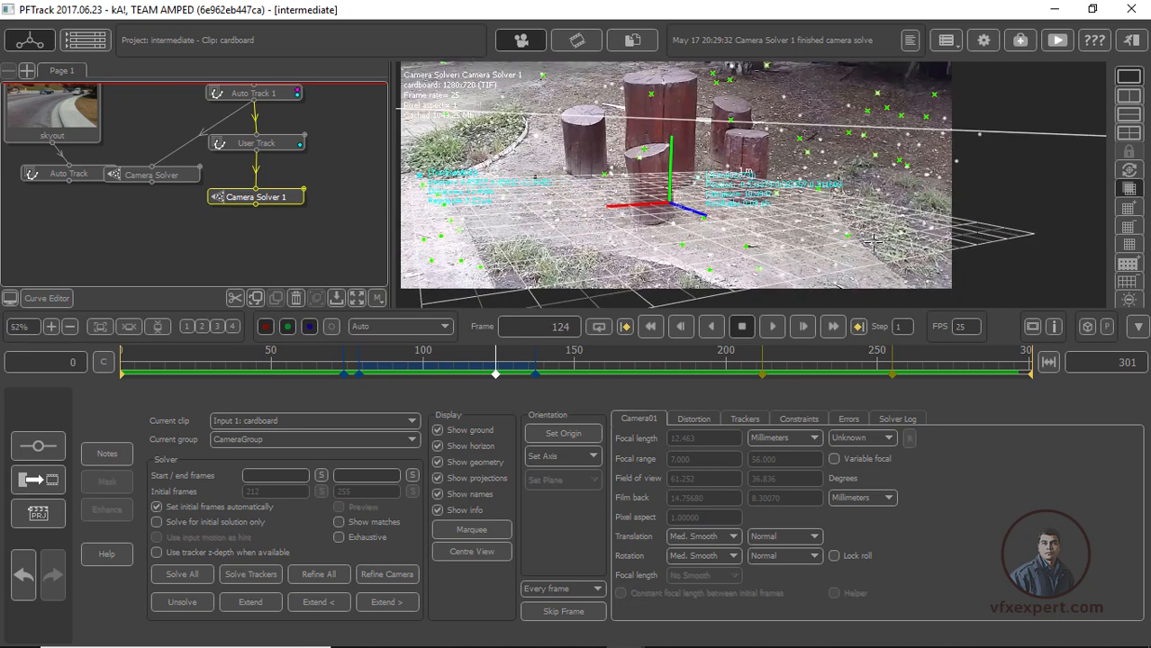
Review the solver log of the second camera solver, including the errors of the solved frames
click(850, 420)
click(898, 420)
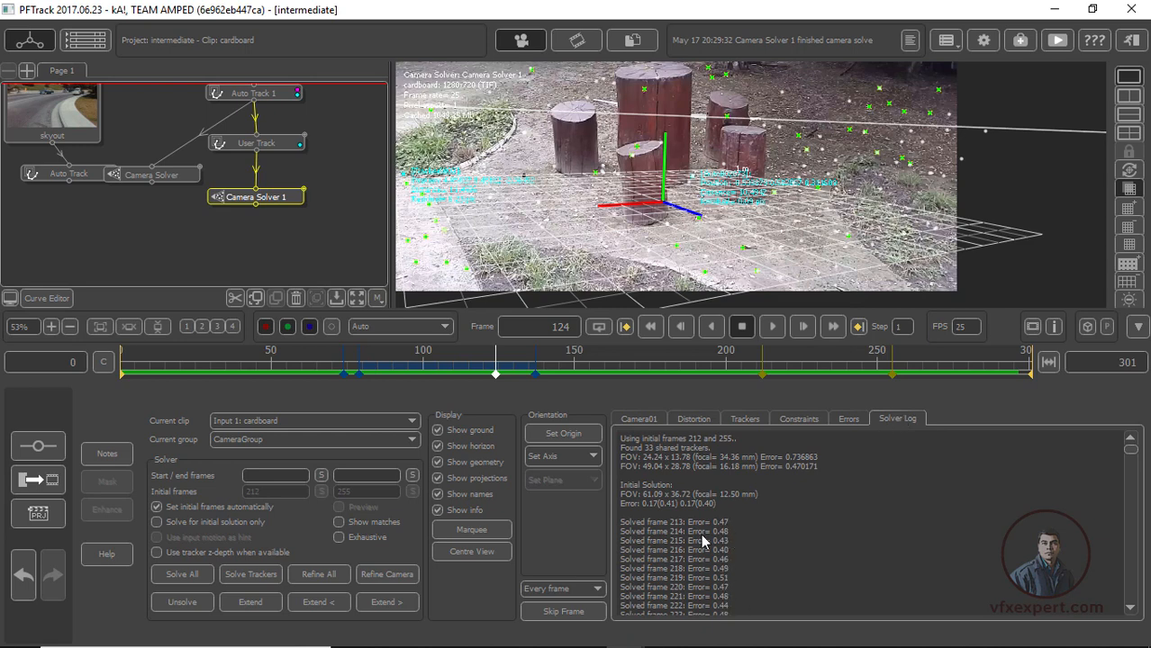
mouse_move(1133, 451)
mouse_down()
mouse_move(1134, 544)
mouse_move(1131, 450)
mouse_up()
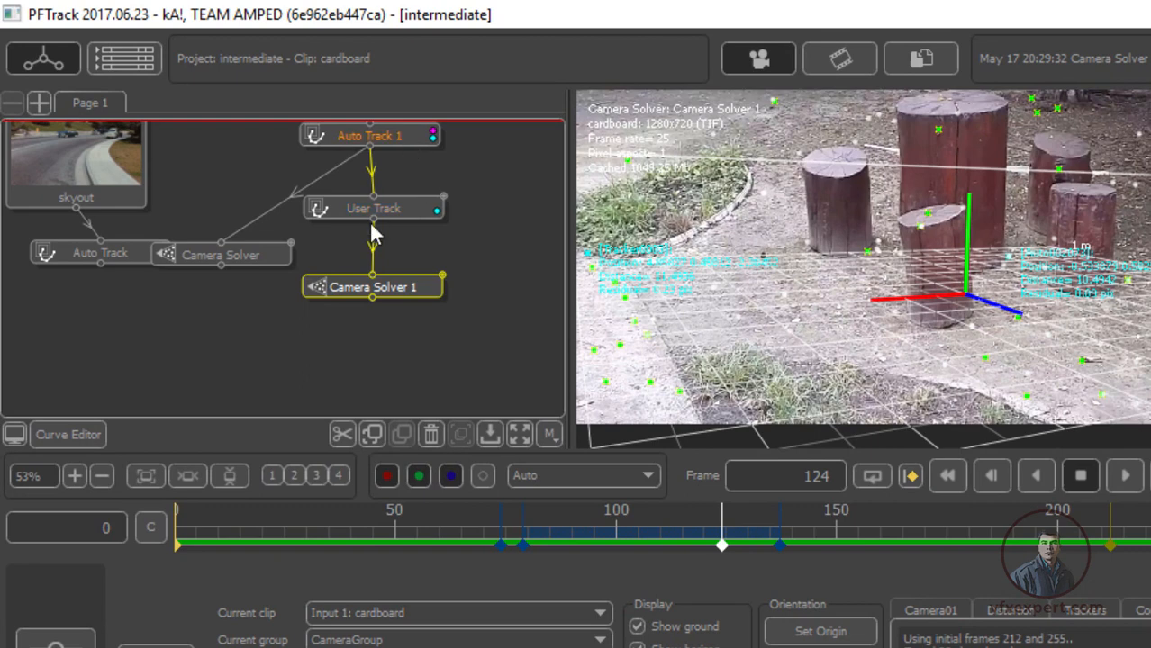
Line up the User Track node between Auto Track 1 and Camera Solver 1 in the node tree
scroll(483, 260, down, 2)
middle_drag(495, 257, 496, 327)
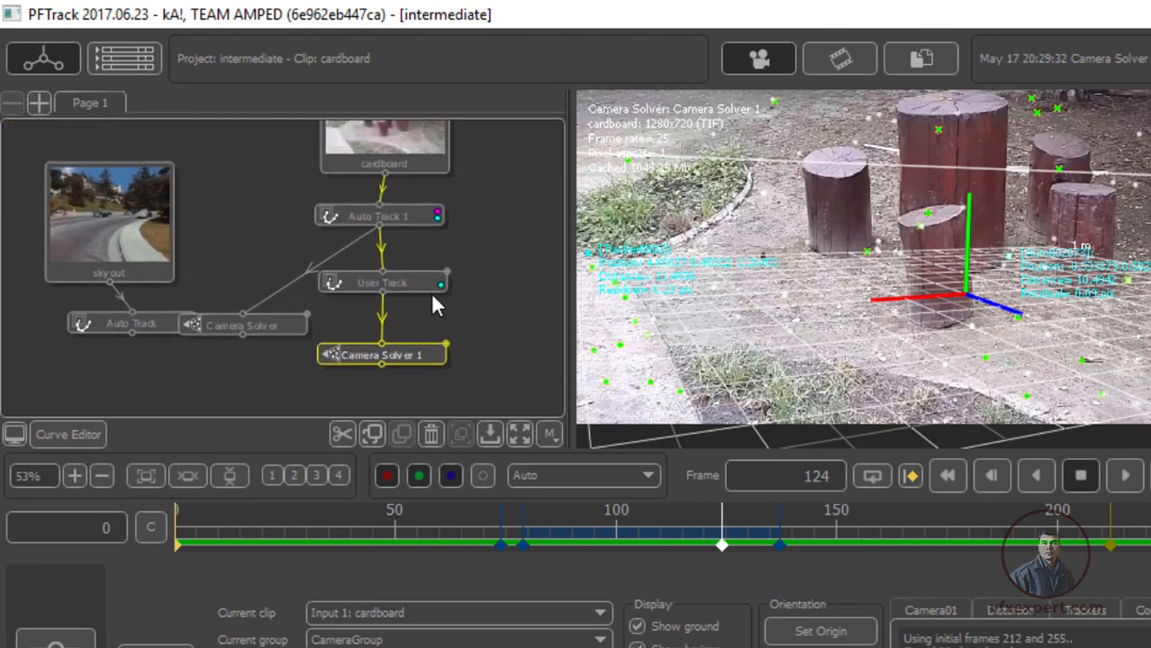
drag(412, 277, 407, 288)
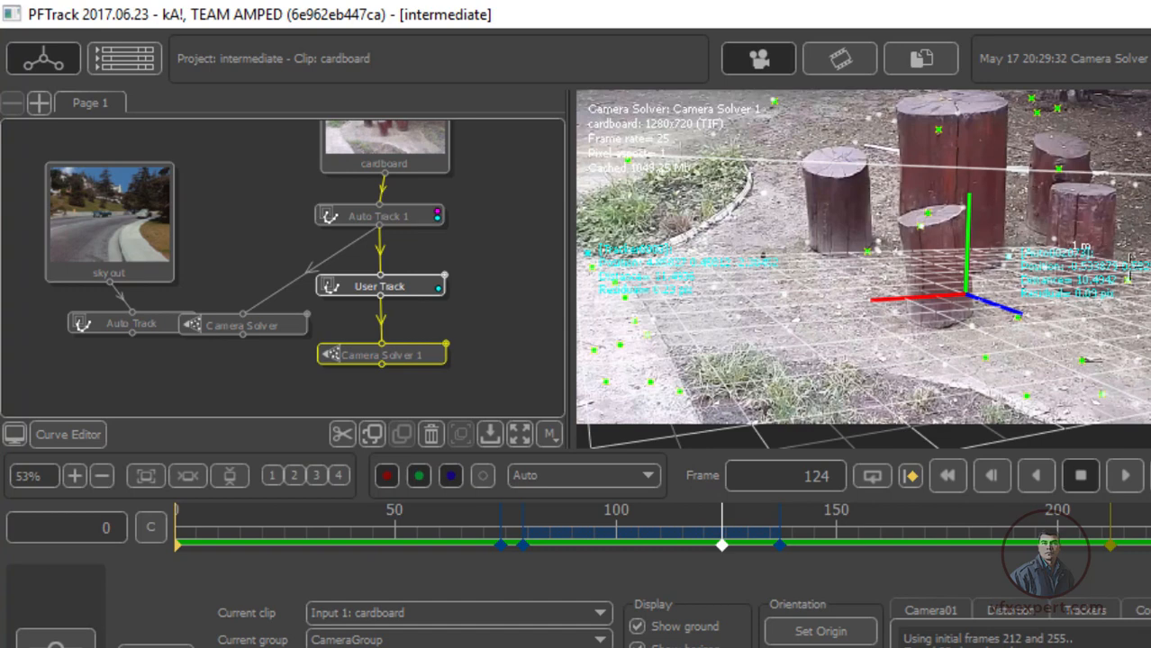
Examine the solved trackers and ground grid in the whole image at frame 69
scroll(1010, 197, up, 1)
middle_drag(1066, 186, 1062, 342)
mouse_move(772, 549)
mouse_down()
mouse_move(336, 545)
mouse_move(1064, 545)
mouse_move(370, 525)
mouse_move(496, 520)
mouse_move(480, 523)
mouse_up()
scroll(1035, 306, down, 5)
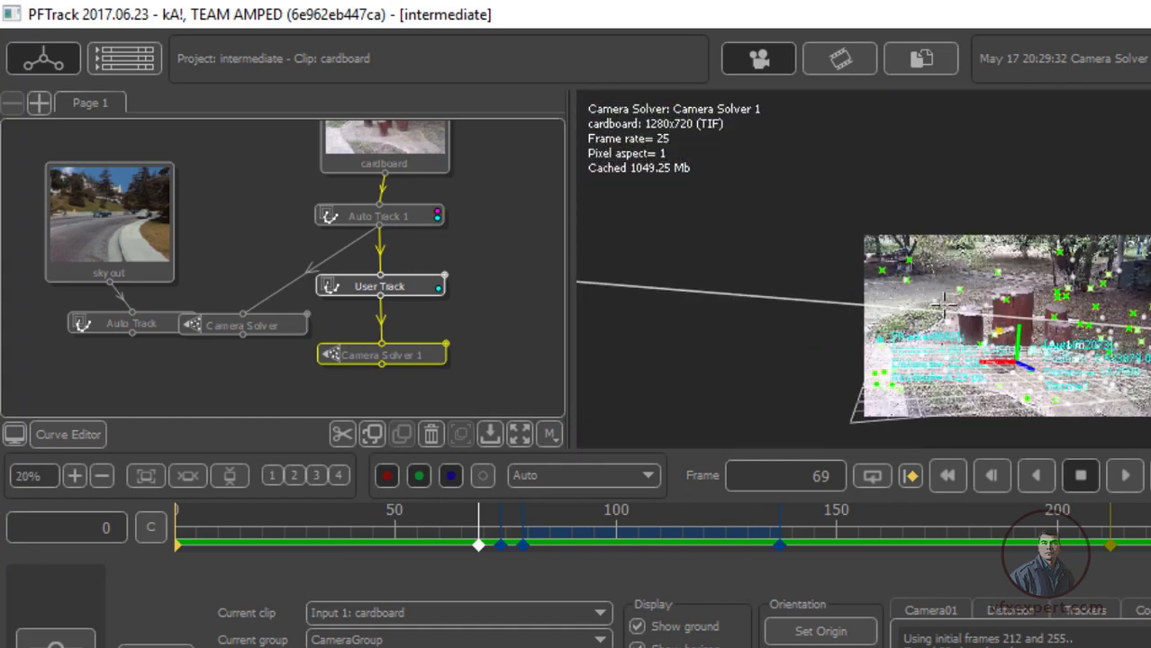
scroll(1036, 334, up, 2)
middle_drag(1036, 376, 1025, 290)
scroll(1030, 292, up, 1)
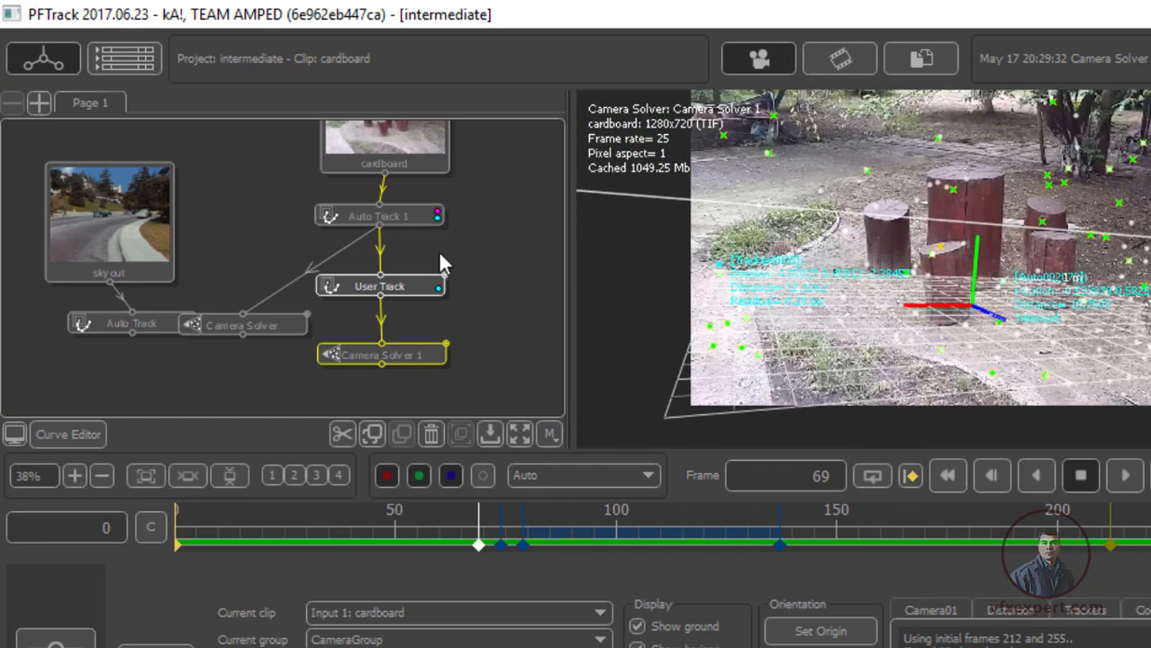
Move the first Camera Solver node up beside the skyout clip and Camera Solver 1 closer below User Track
middle_drag(485, 327, 510, 274)
drag(297, 268, 249, 210)
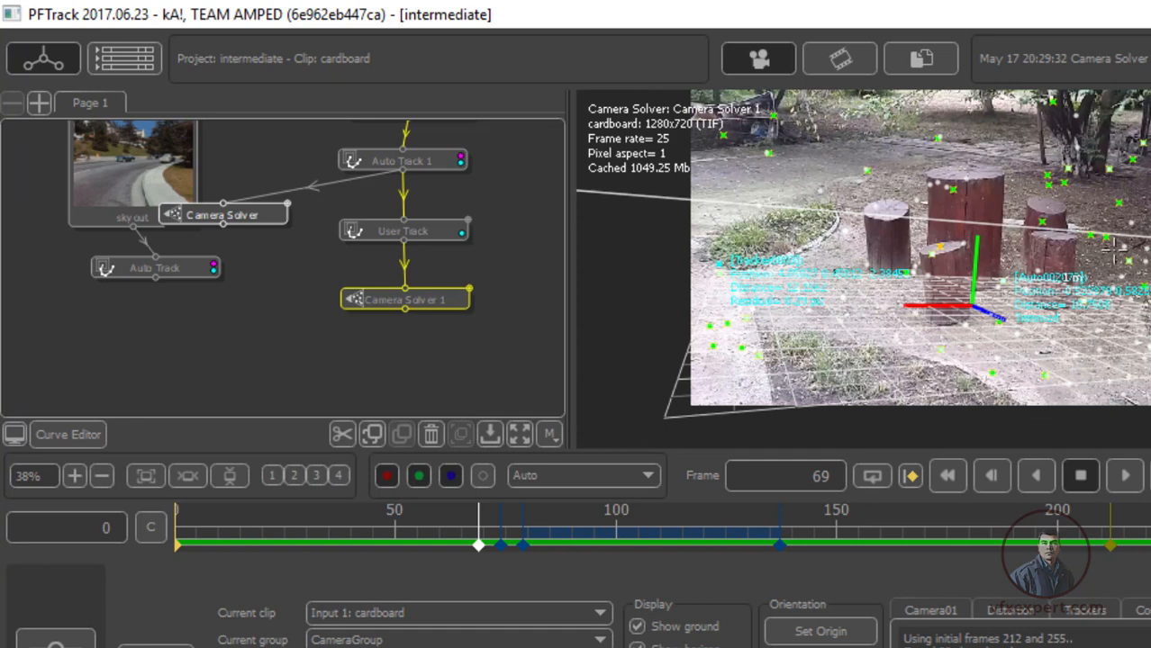
middle_drag(491, 329, 442, 306)
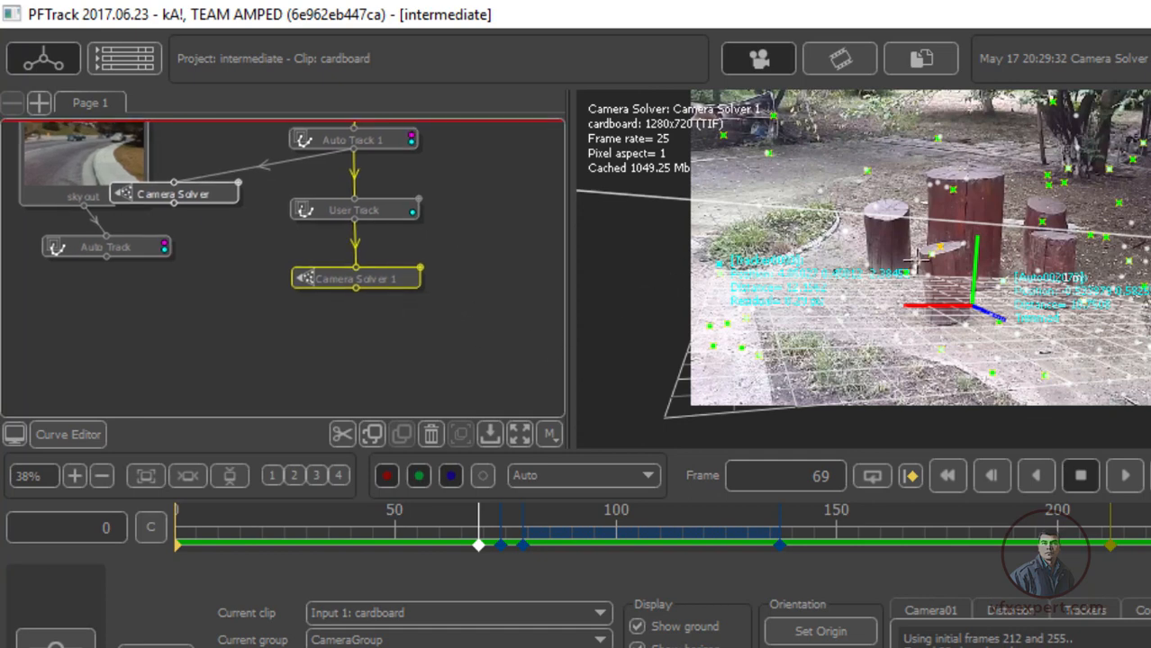
drag(387, 286, 379, 262)
Add an Orient Scene node after Camera Solver 1
right_click(379, 262)
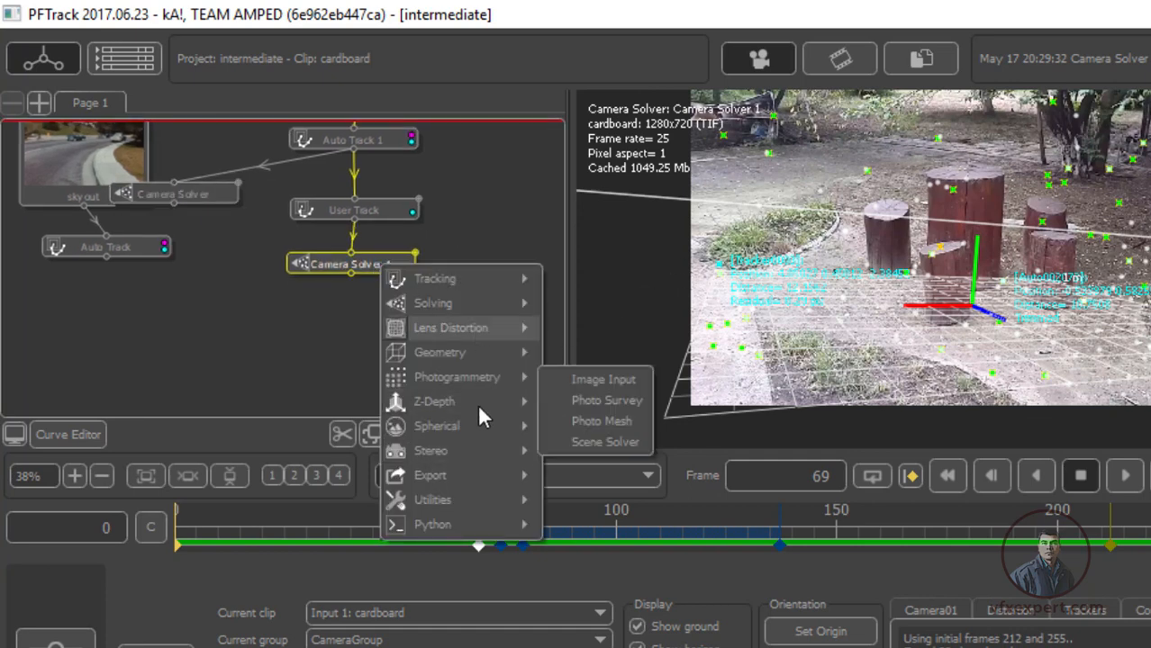
mouse_move(485, 402)
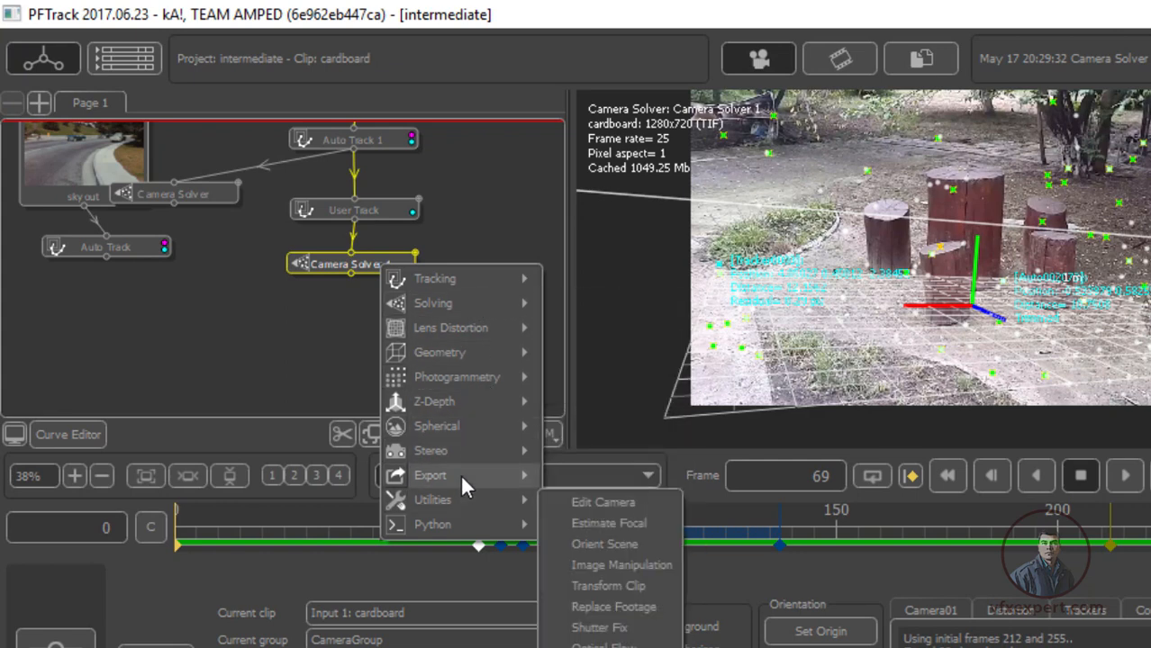
mouse_move(461, 497)
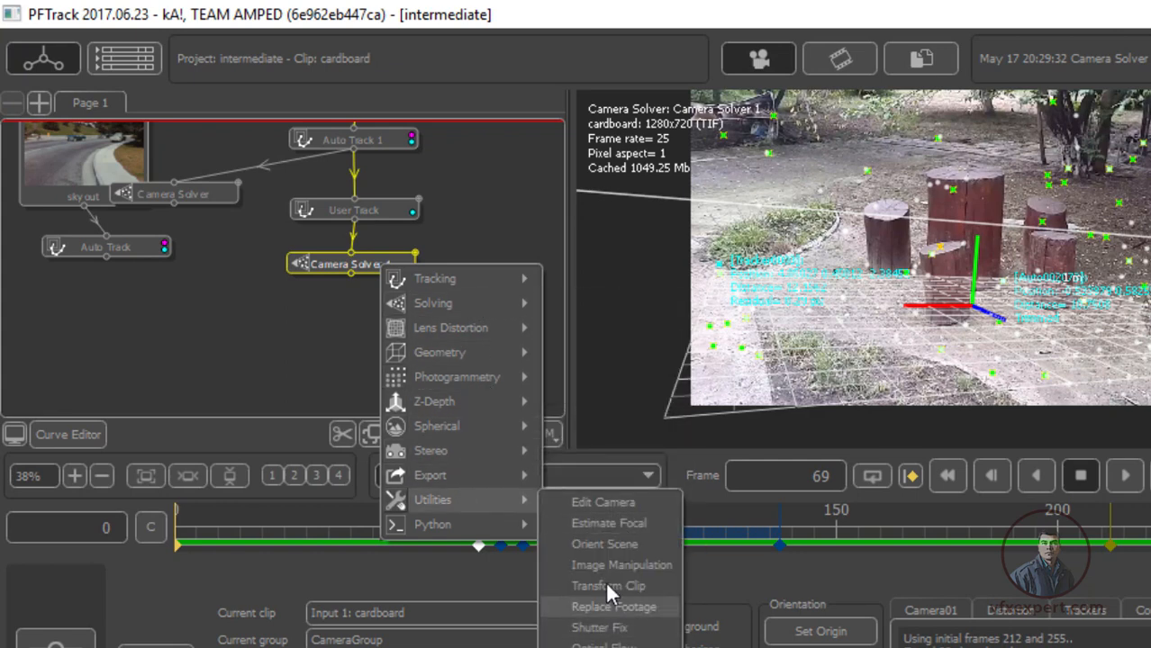
click(606, 544)
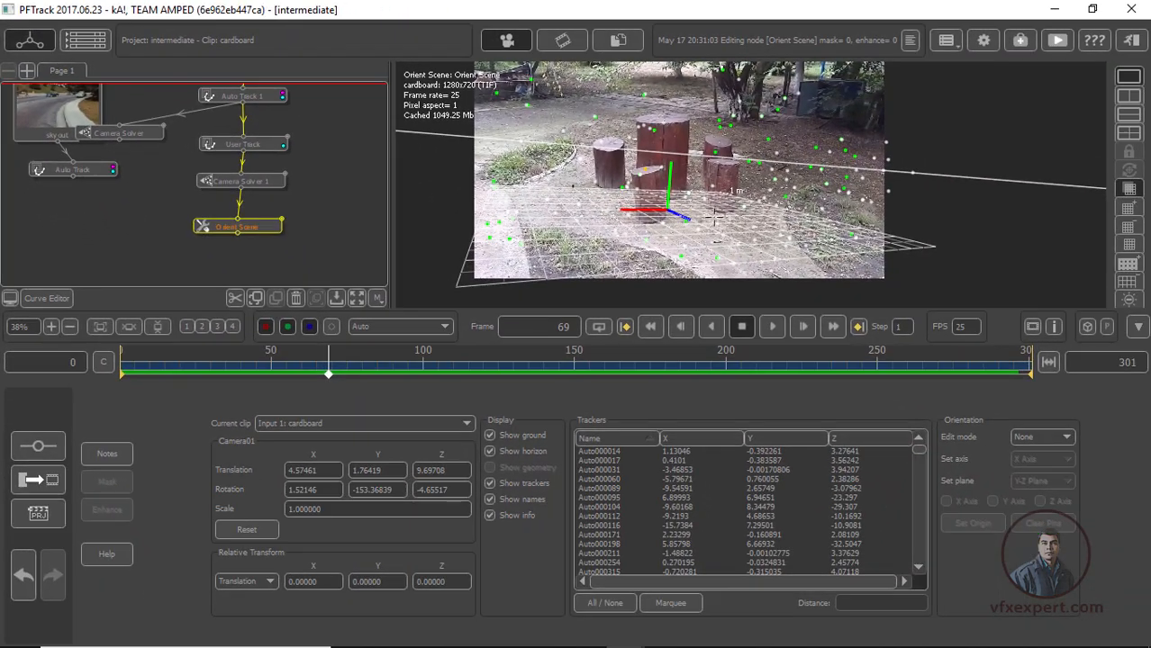
At frame 159, set the scene origin at Tracker0002 on the ground beside the front stump
scroll(714, 217, up, 4)
drag(329, 371, 602, 367)
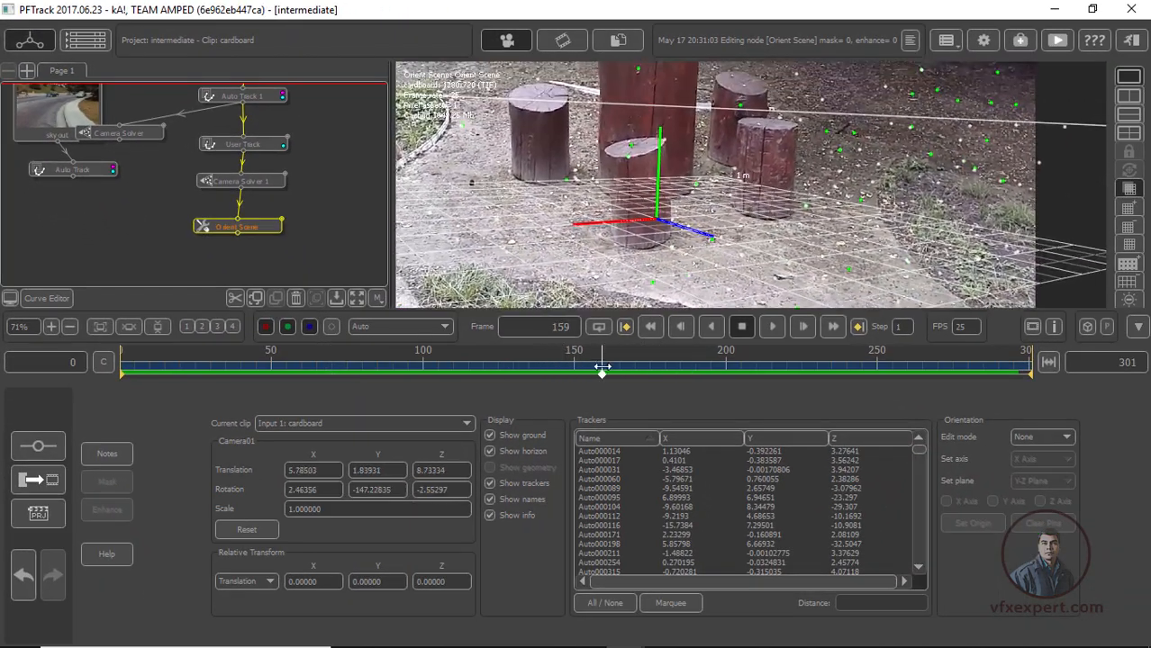
click(712, 239)
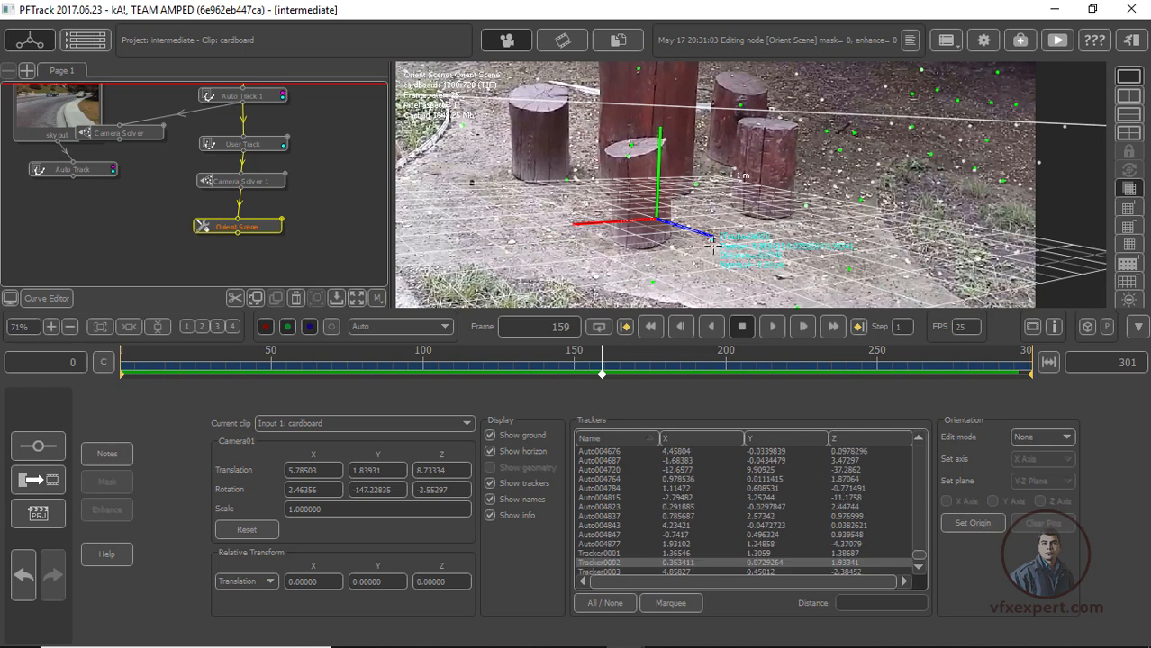
click(975, 525)
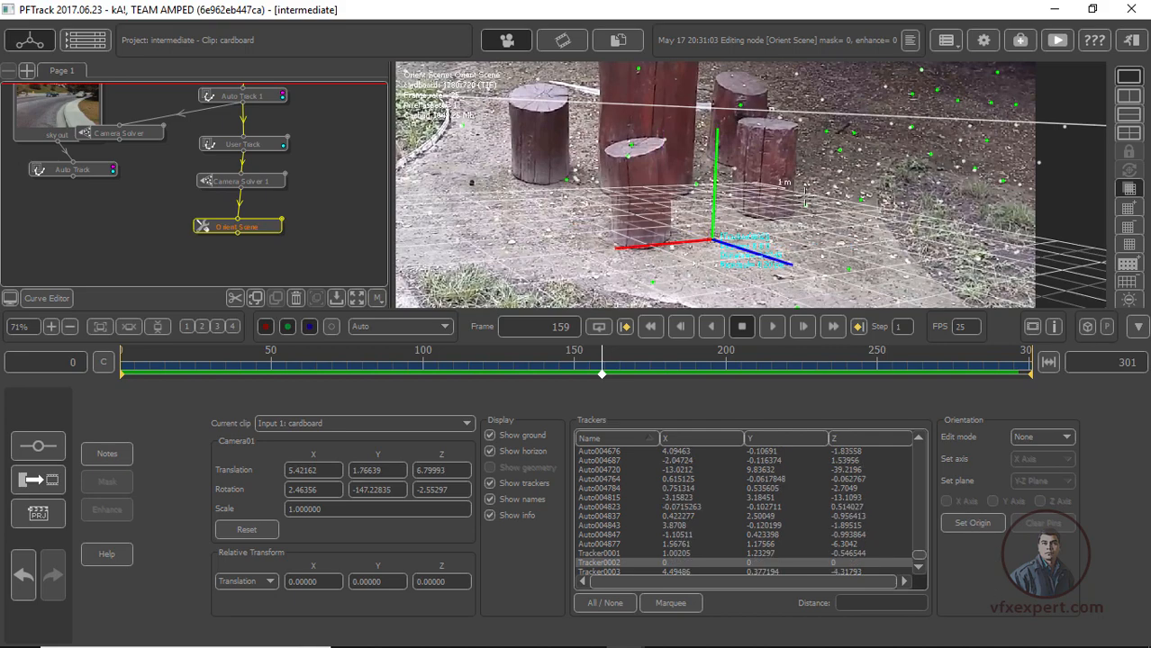
scroll(805, 196, down, 3)
middle_drag(802, 212, 780, 165)
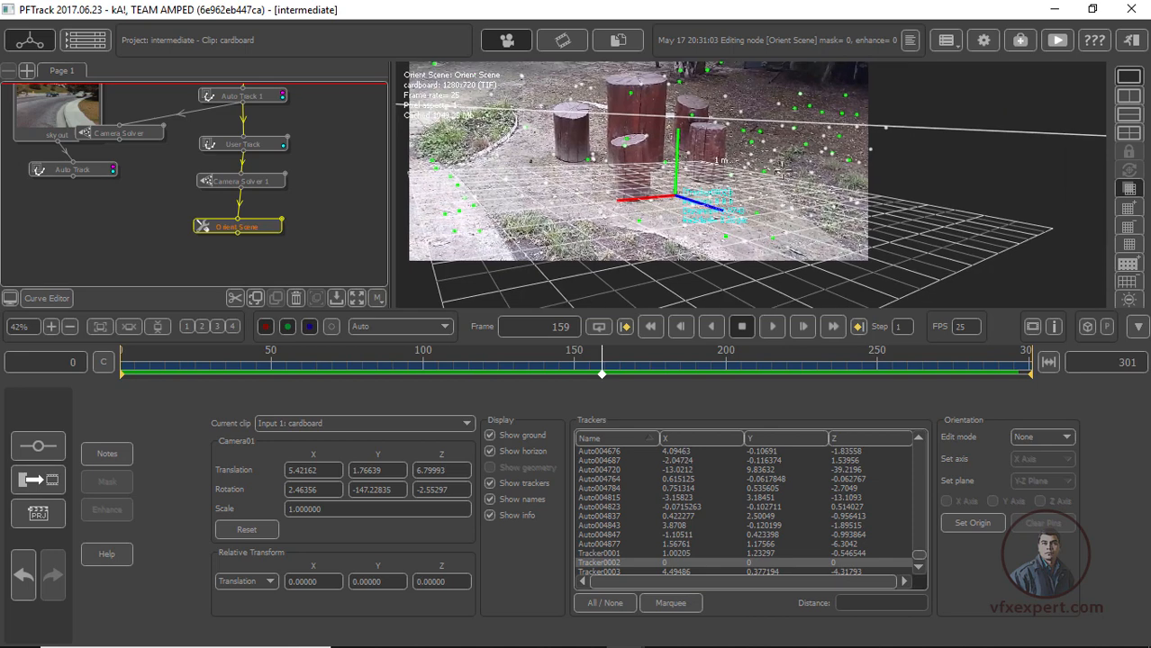
Scale the scene down to about 0.48 with the Scale edit mode
click(1050, 439)
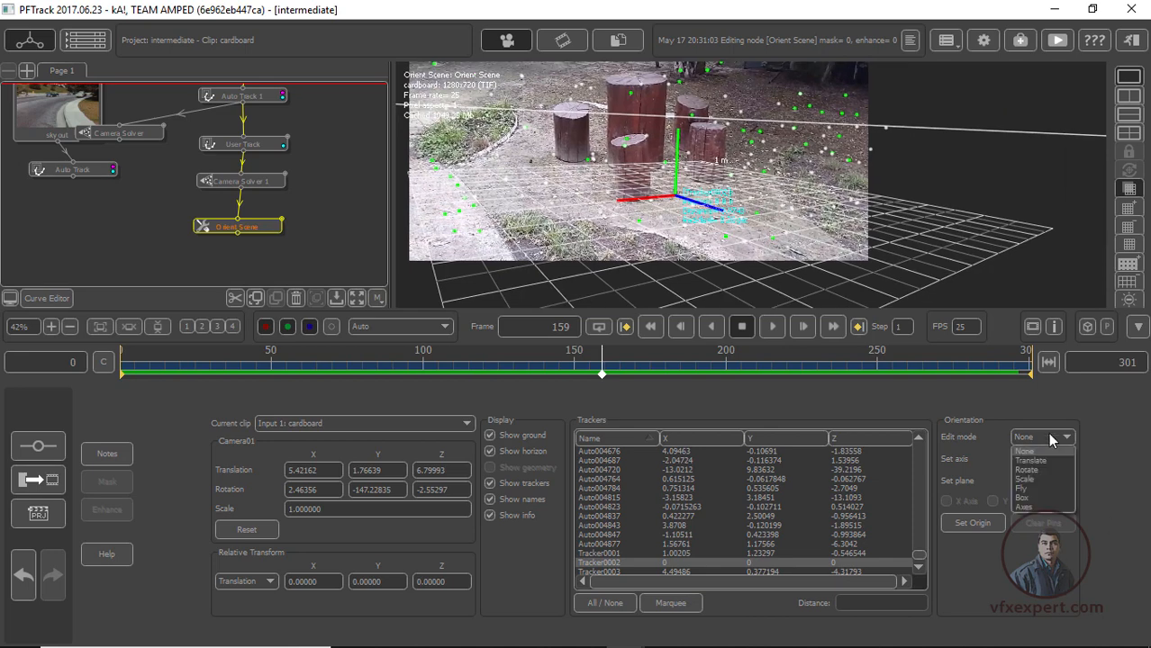
click(1027, 479)
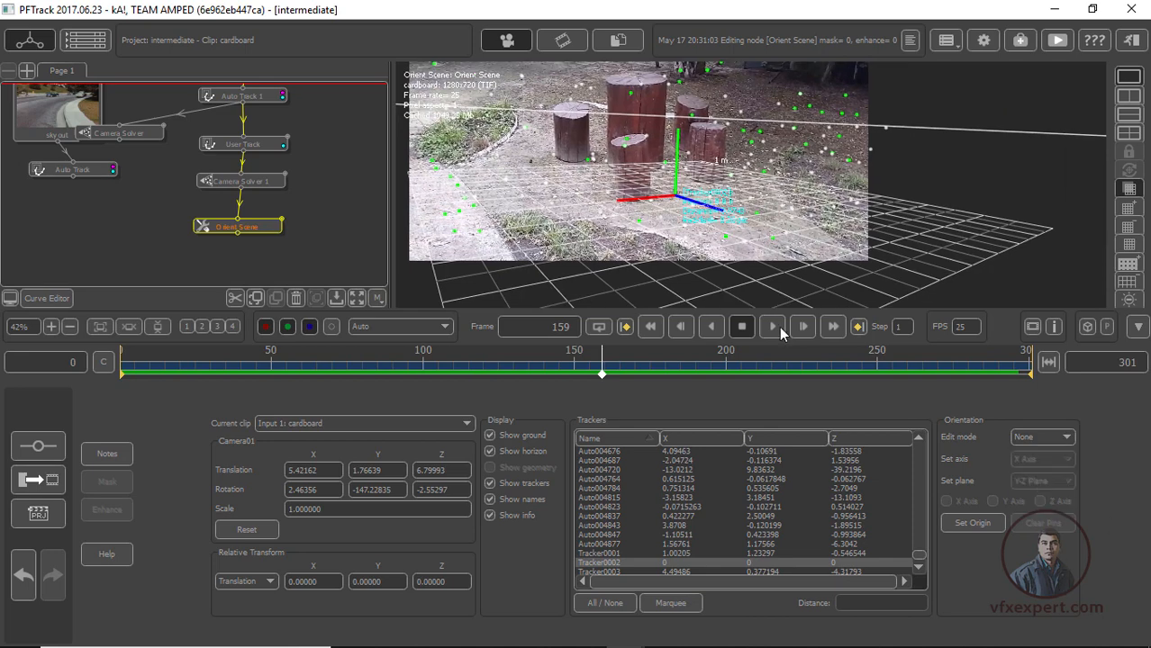
drag(632, 203, 556, 190)
Switch the edit mode to Rotate and turn the scene so the camera rotation is about 2.92, 175.48, -2.52
click(1042, 436)
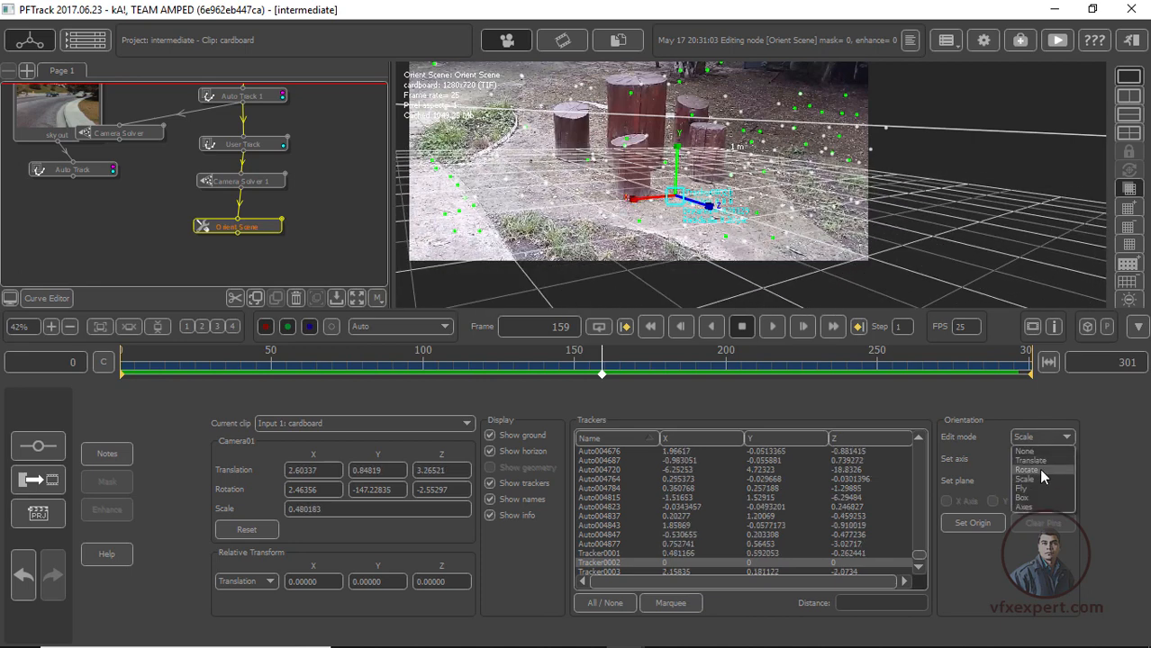
click(1038, 469)
drag(696, 209, 676, 248)
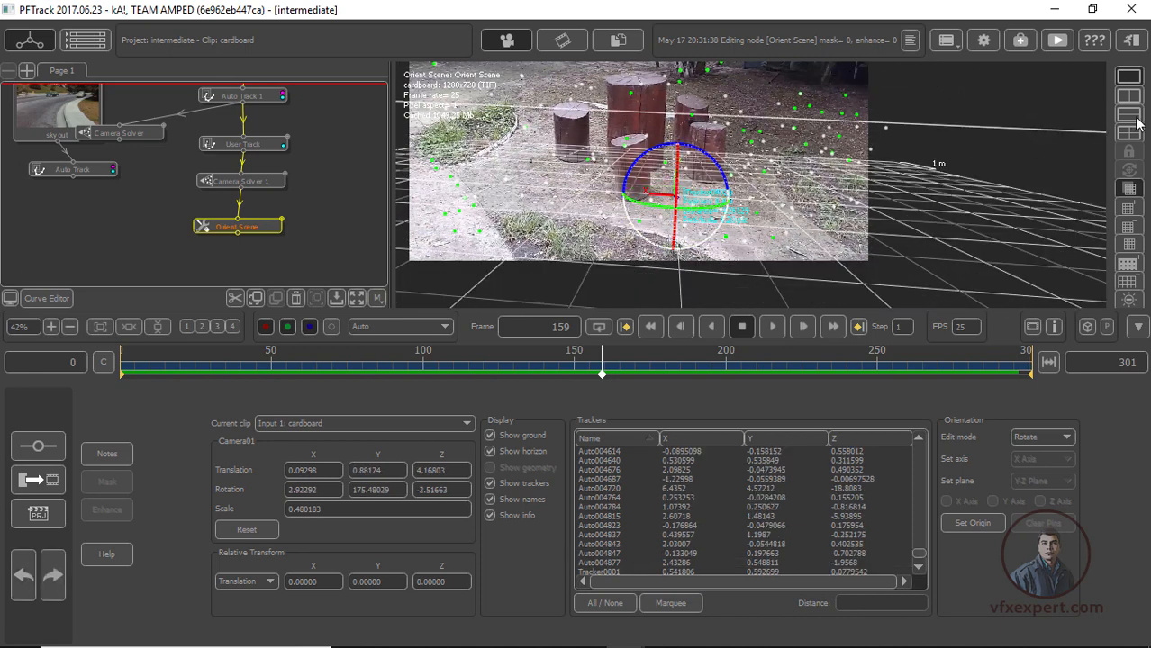
Split the viewer into two side-by-side views and examine how the tracker cloud lies against the ground grid
click(1131, 96)
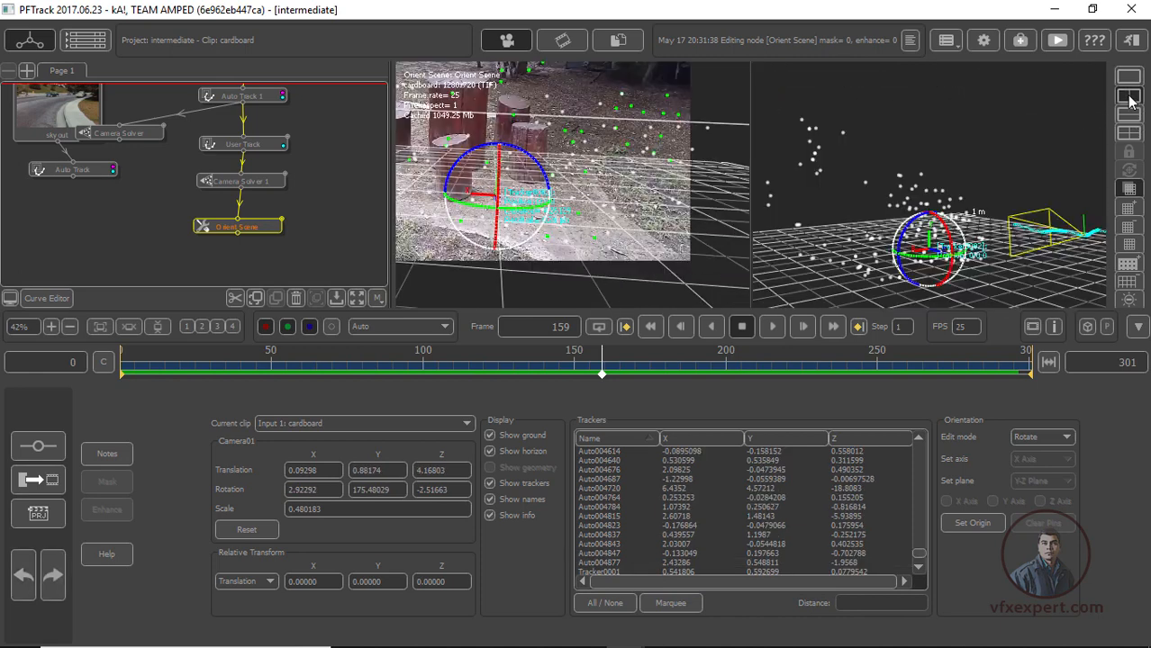
middle_drag(1016, 156, 1011, 314)
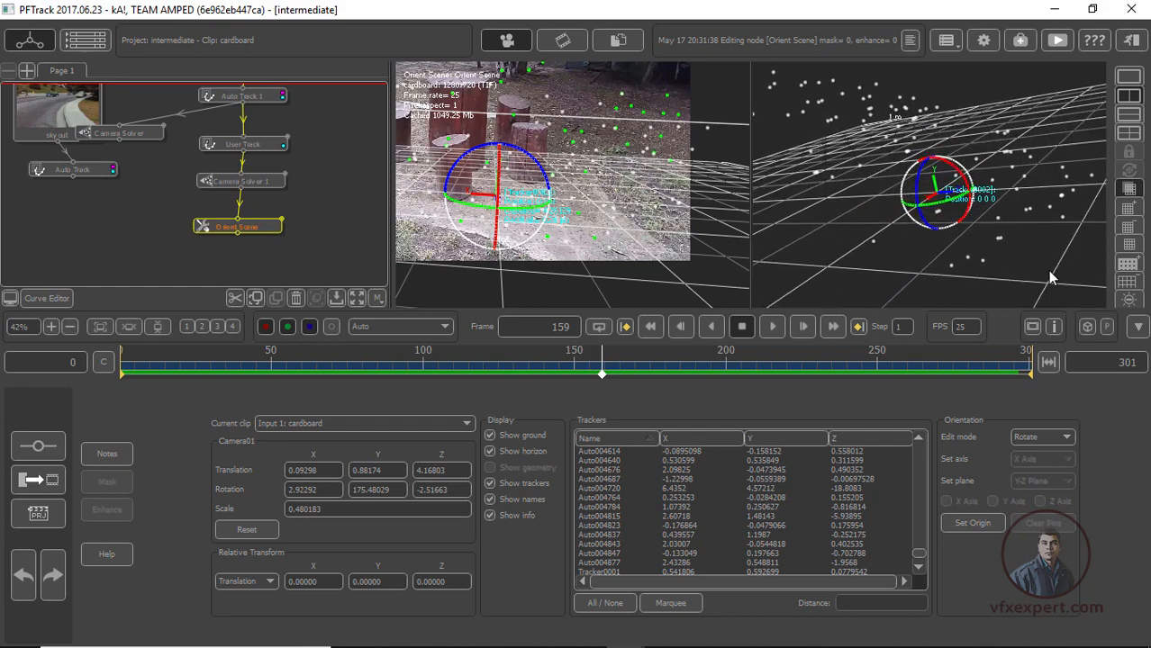
middle_drag(1050, 278, 959, 233)
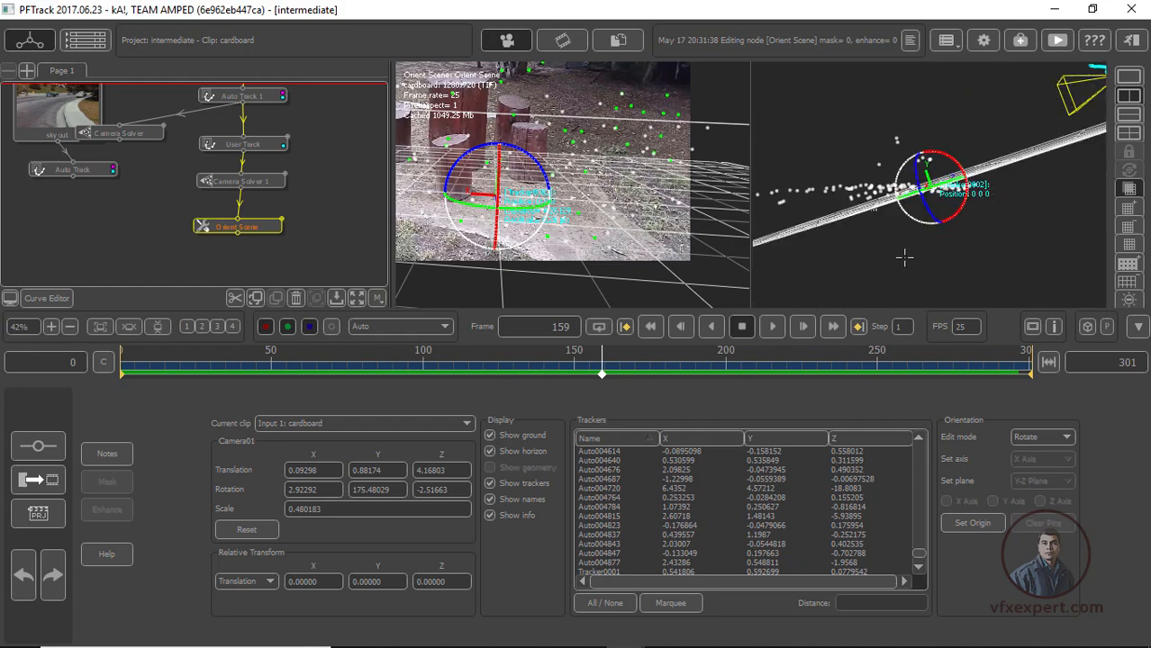
middle_drag(904, 257, 962, 237)
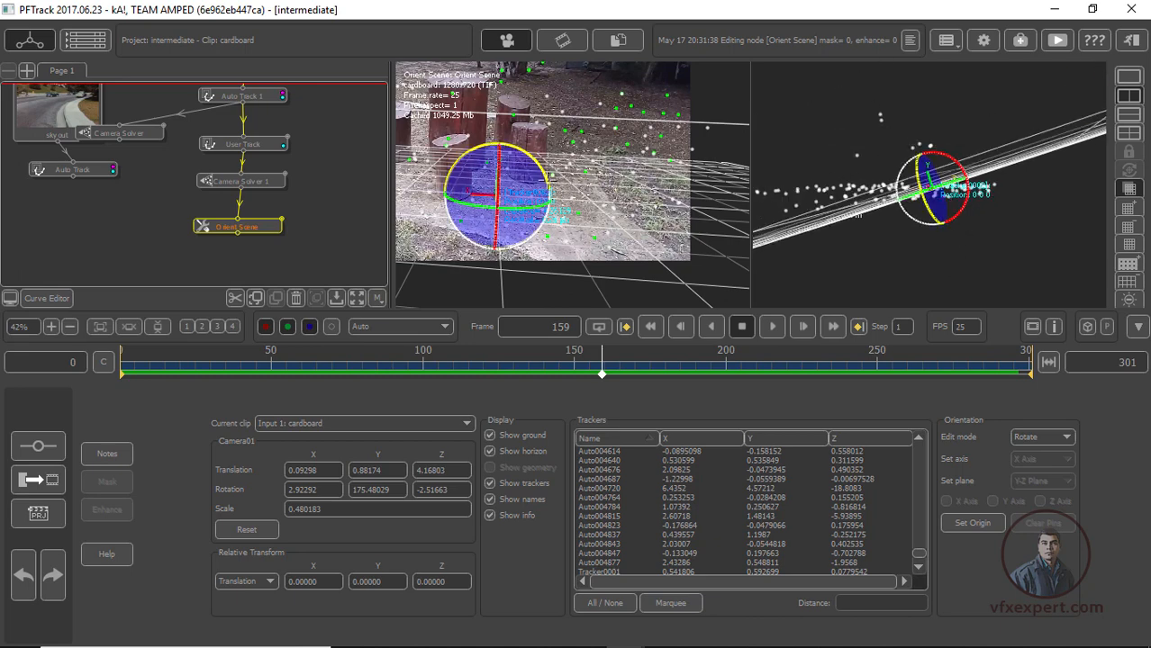
Try tilting the scene slightly to a camera X rotation of about 1.37, and undo that rotation
drag(866, 140, 867, 140)
drag(940, 147, 937, 145)
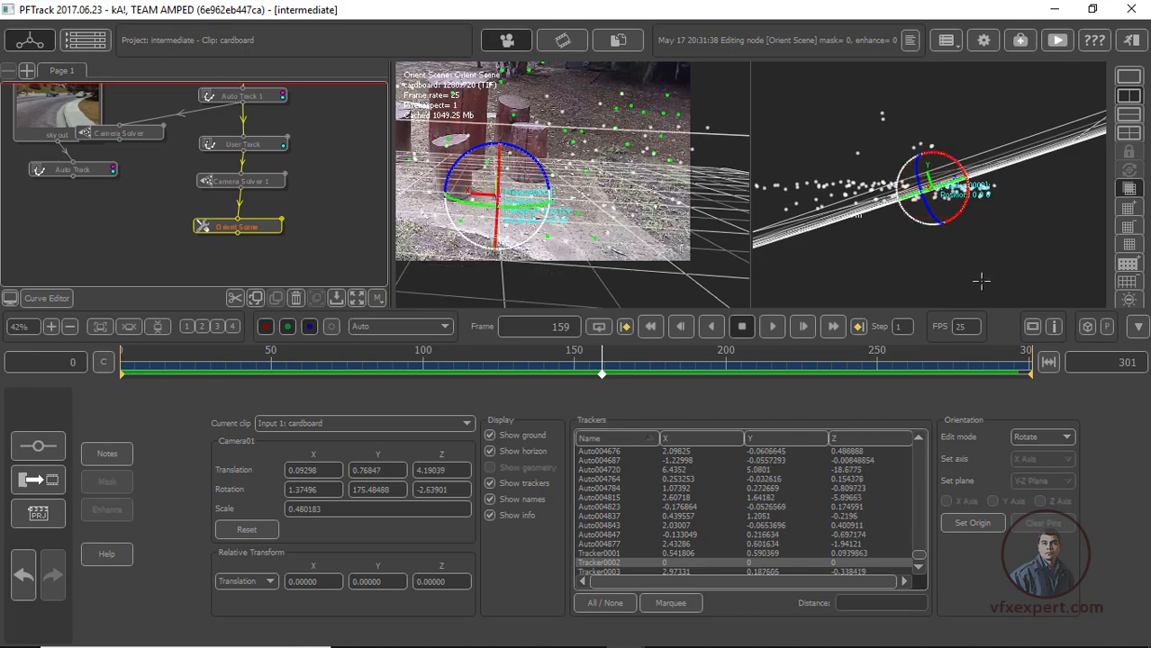
key(ctrl+z)
drag(969, 263, 961, 297)
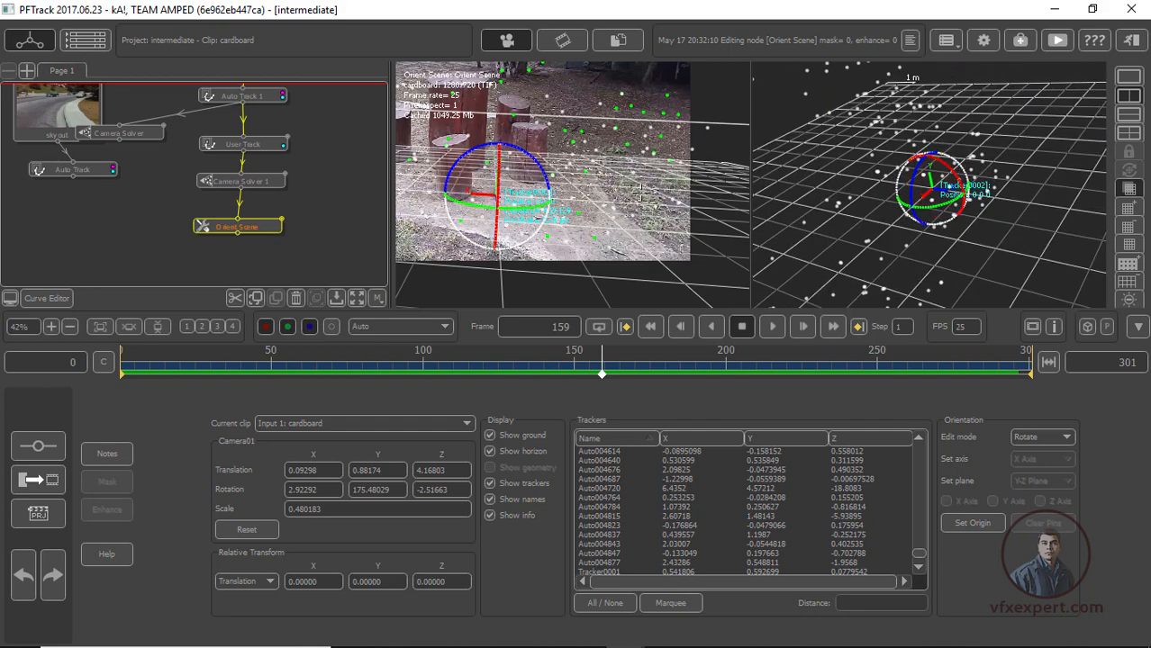
Show four views and rotate the scene in the back view so the camera rotation is about 2.73, 175.36, -0.05
scroll(640, 189, down, 2)
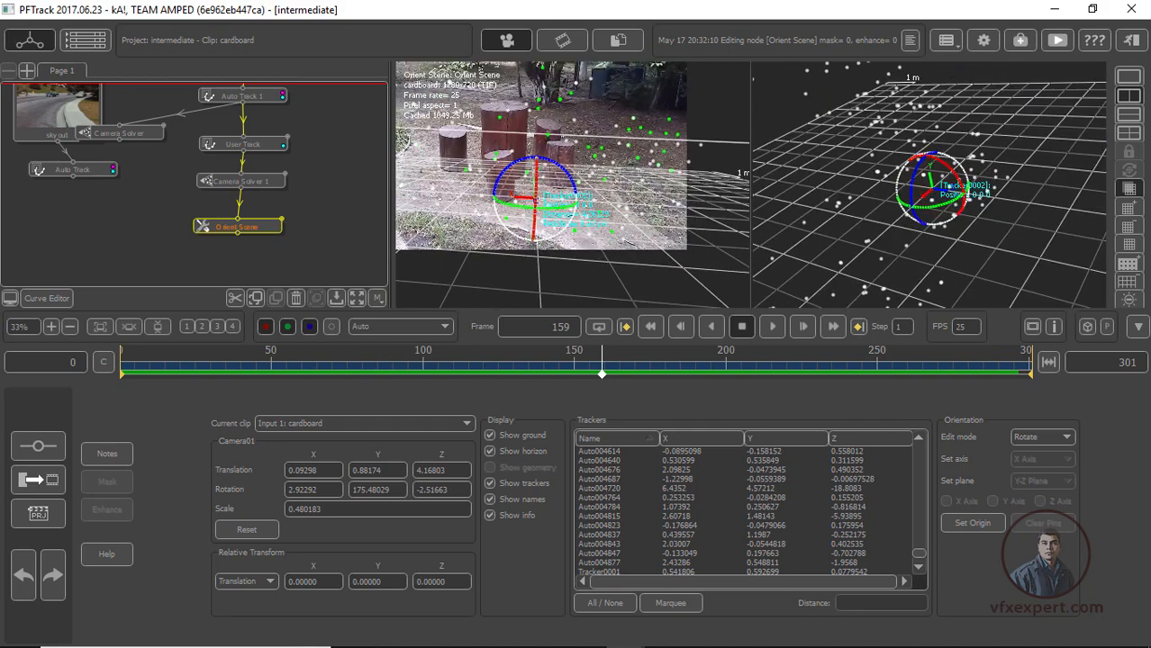
click(1129, 133)
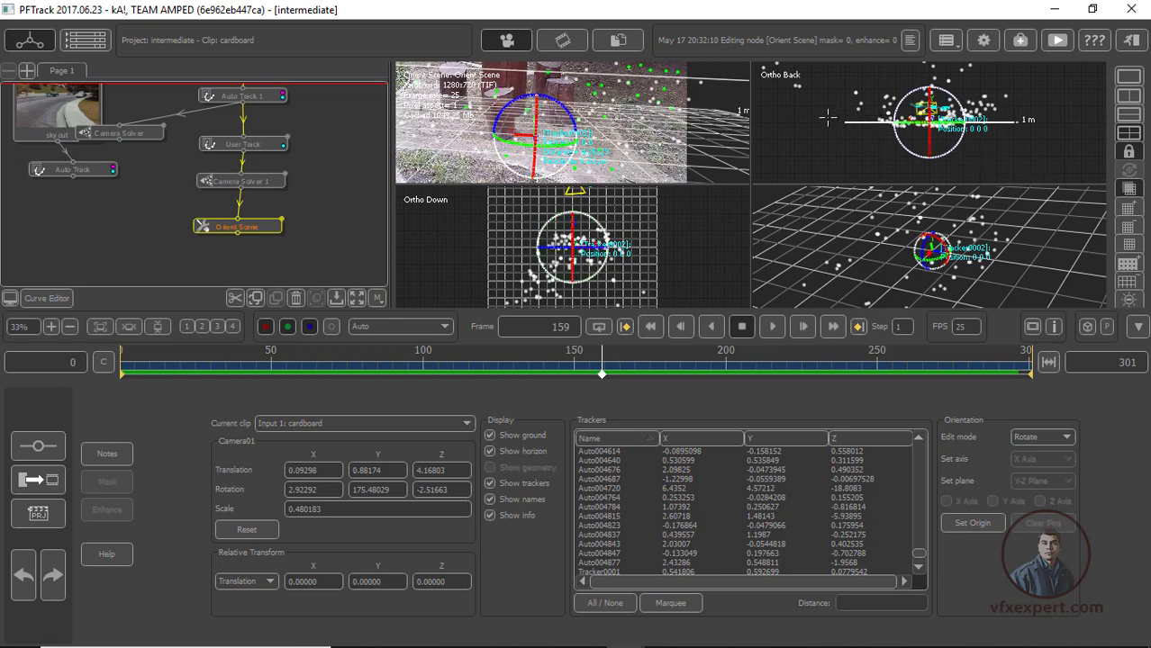
middle_drag(822, 108, 993, 189)
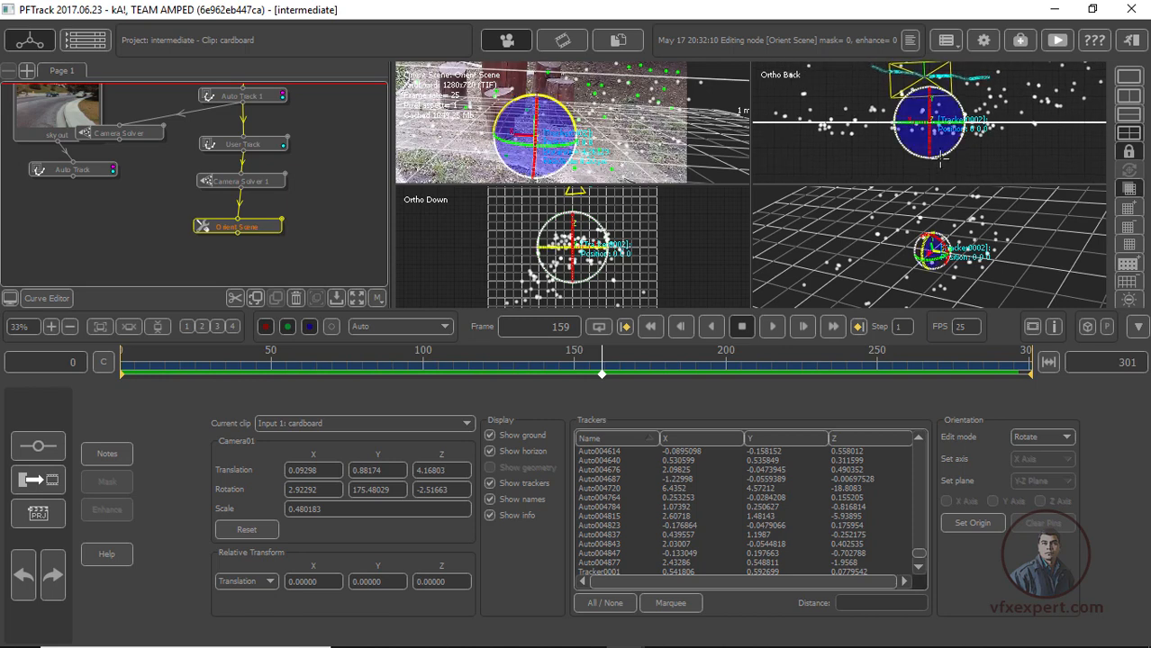
drag(940, 160, 943, 157)
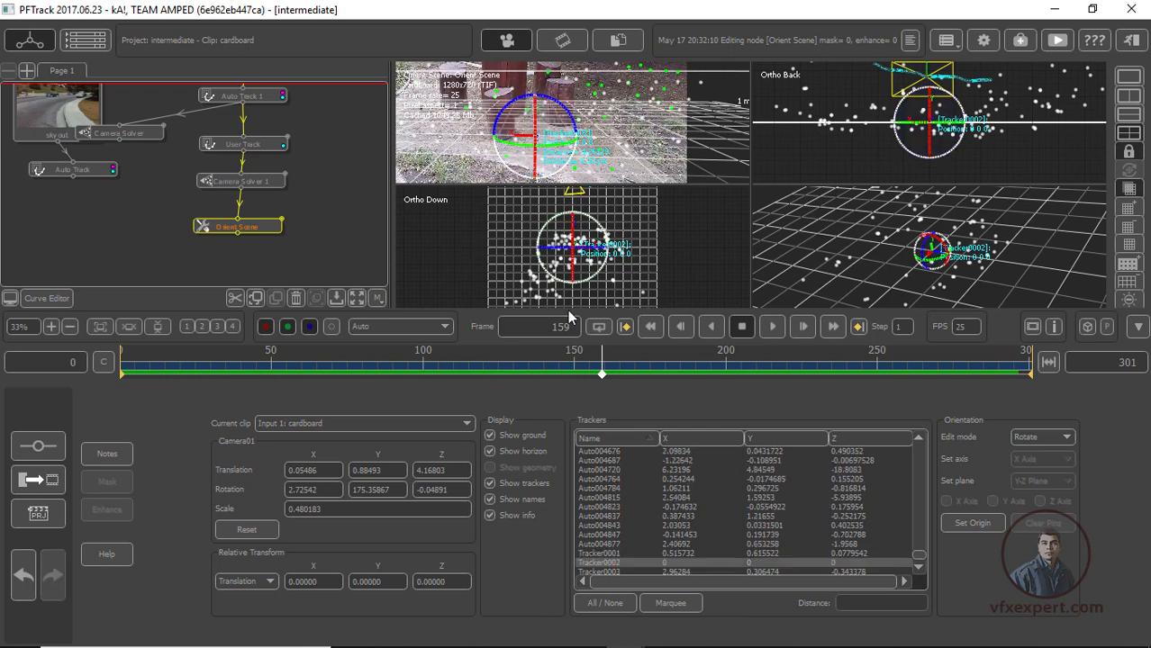
Tilt the scene so the trackers follow the ground plane, giving a camera rotation of about 12.21, 175.72, -1.48
middle_drag(1003, 277, 970, 272)
drag(947, 245, 949, 257)
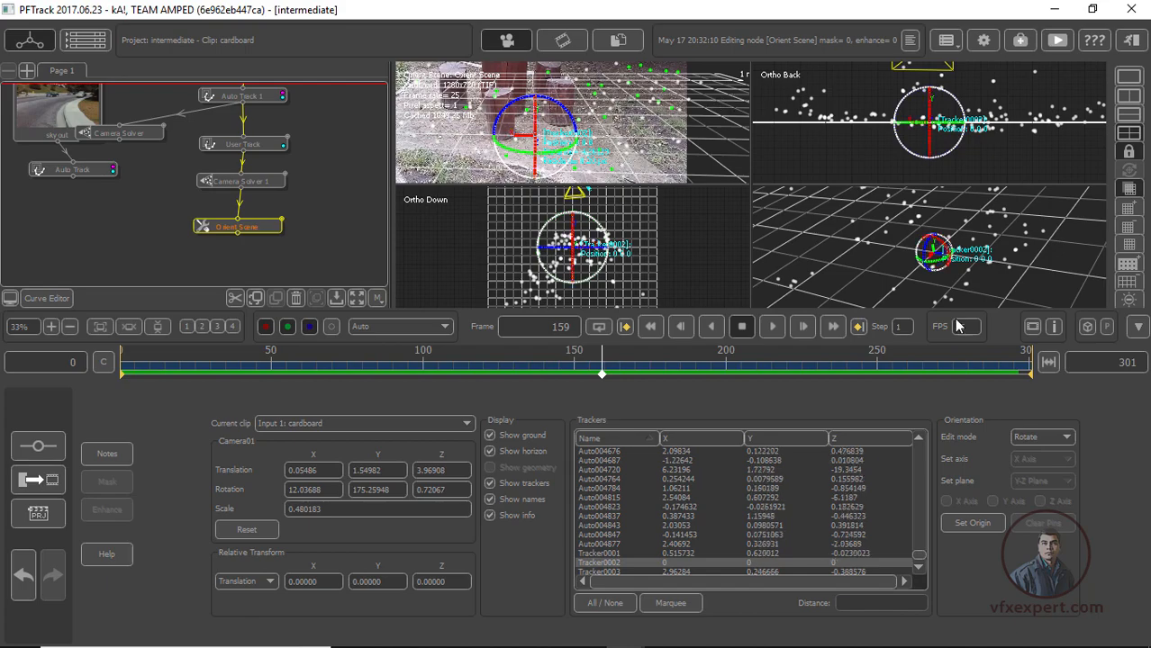
drag(960, 142, 960, 138)
Return to two side-by-side views, widen the viewer, and rotate the scene to a camera rotation of about 16.78, 182.45, -1.68
click(1130, 95)
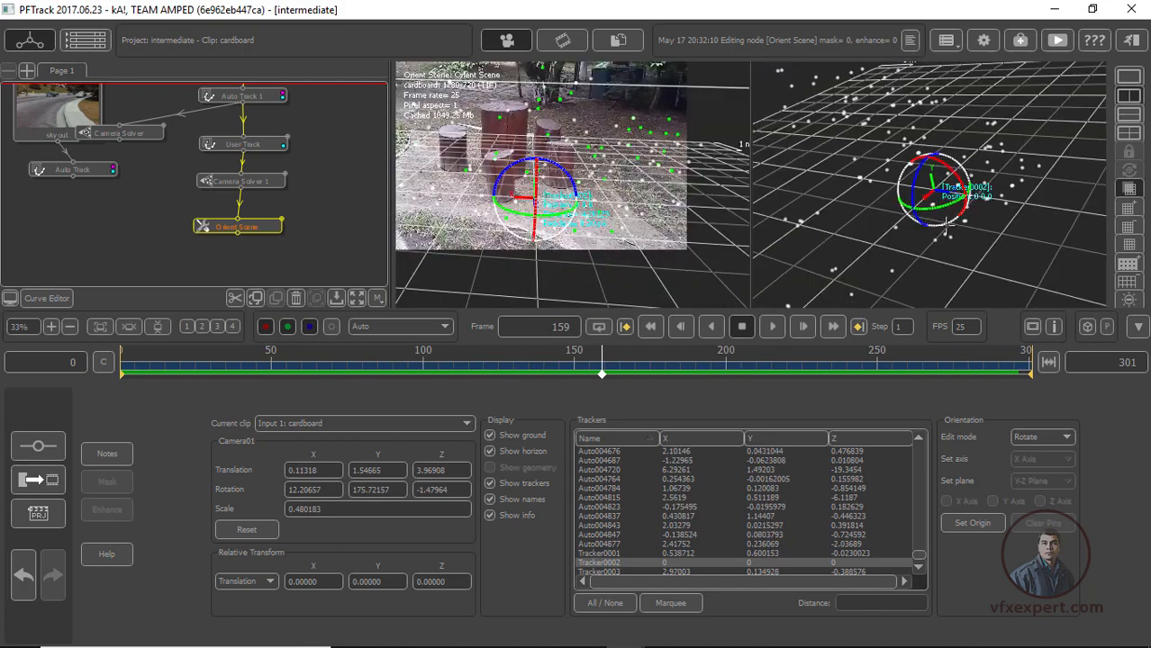
middle_drag(1035, 256, 892, 239)
drag(392, 142, 188, 144)
drag(506, 216, 493, 214)
middle_drag(986, 262, 985, 262)
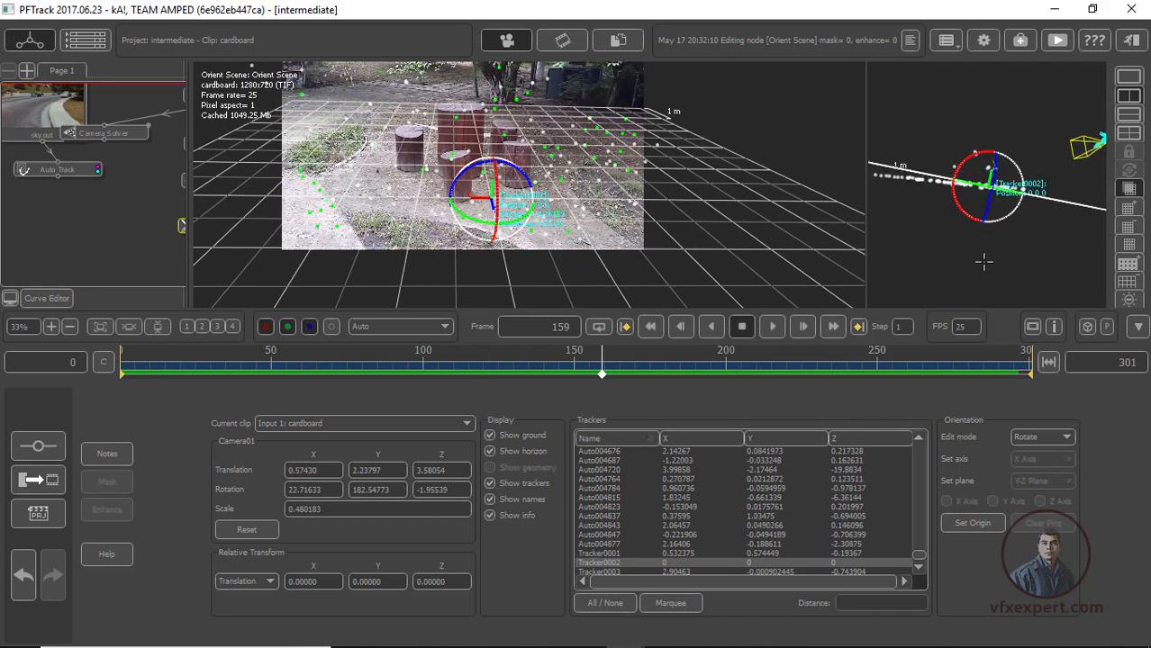
drag(971, 157, 965, 151)
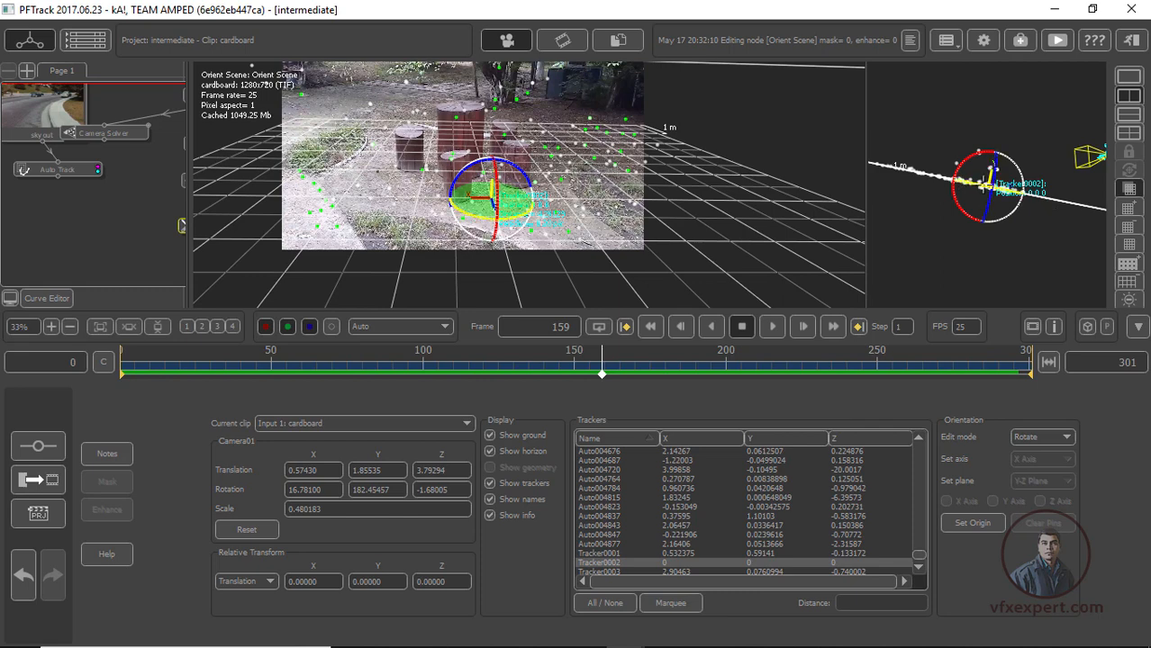
Scrub and play the clip in a single view to examine how the ground grid and origin hold to the footage
scroll(648, 226, up, 2)
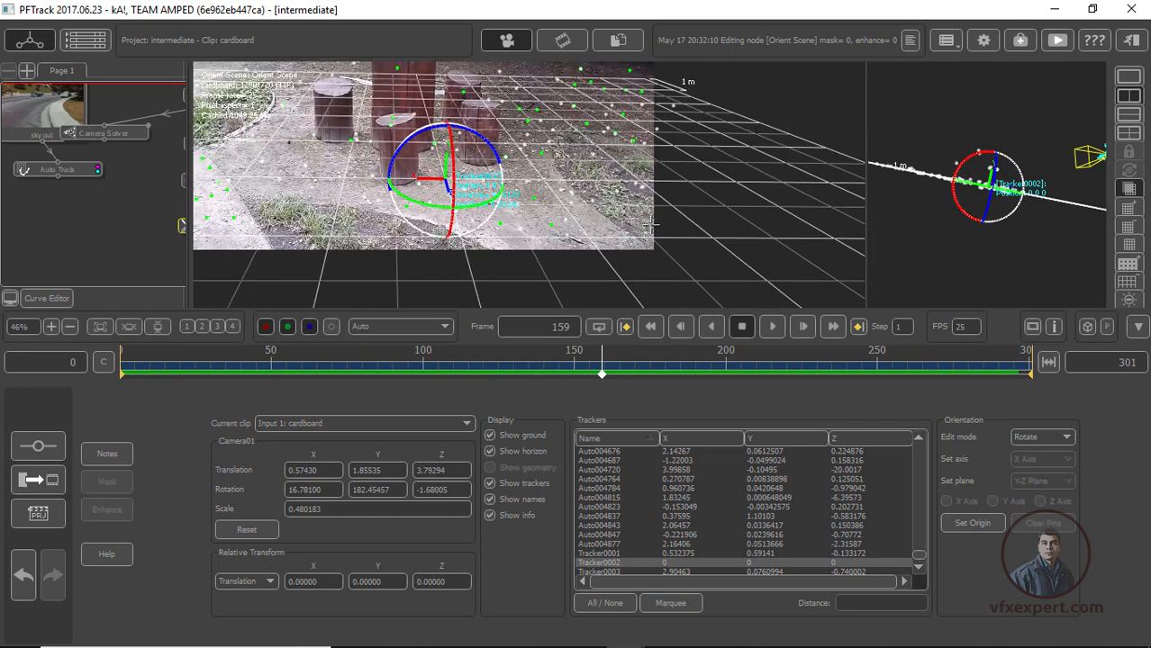
middle_drag(577, 167, 726, 235)
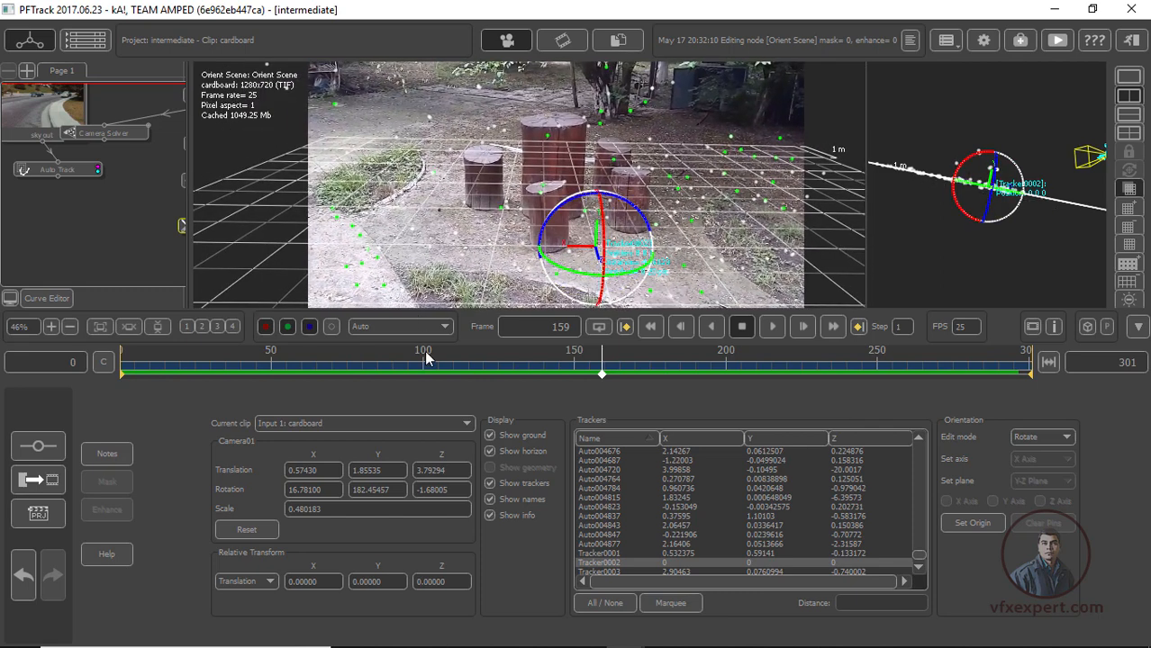
drag(685, 366, 101, 357)
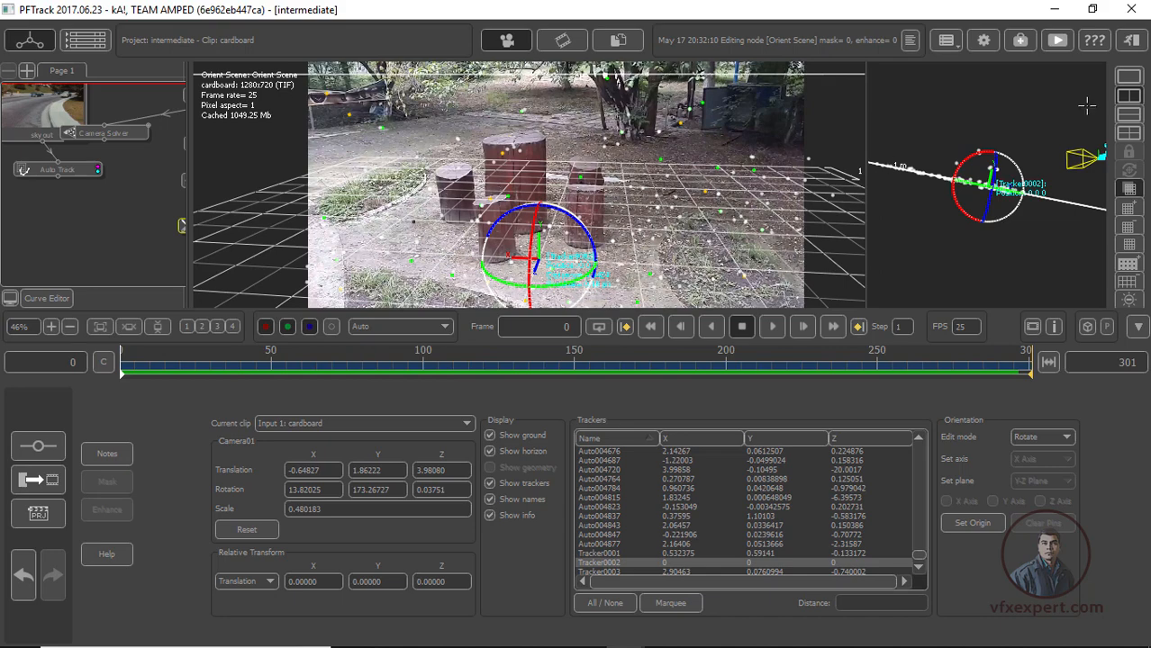
click(1130, 77)
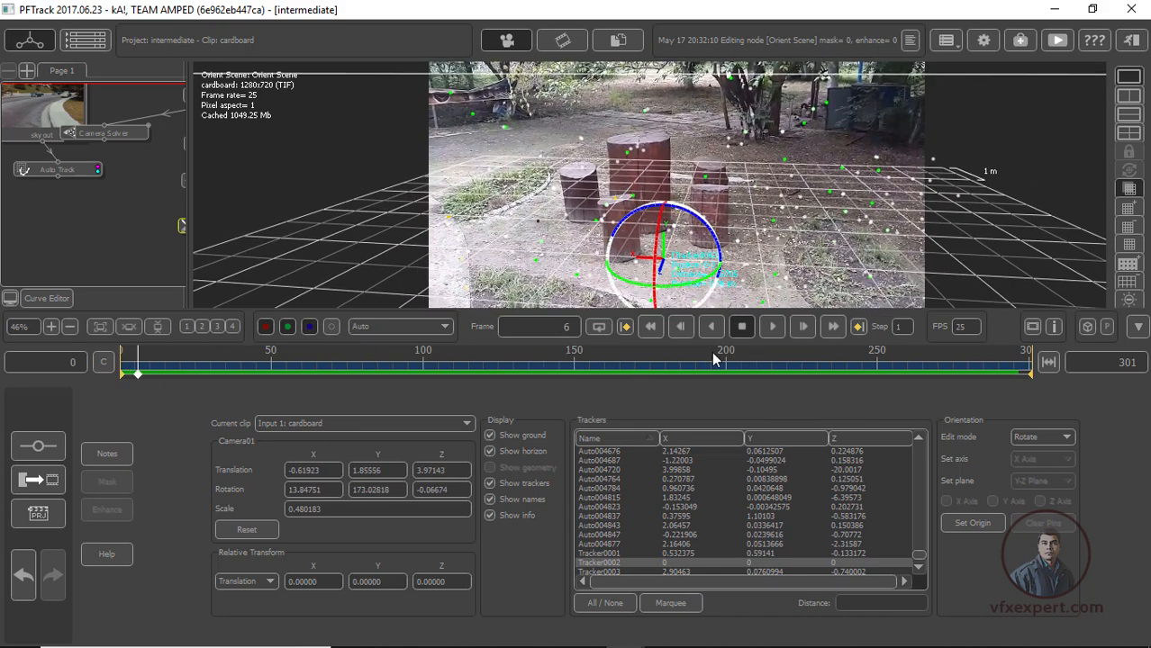
click(776, 326)
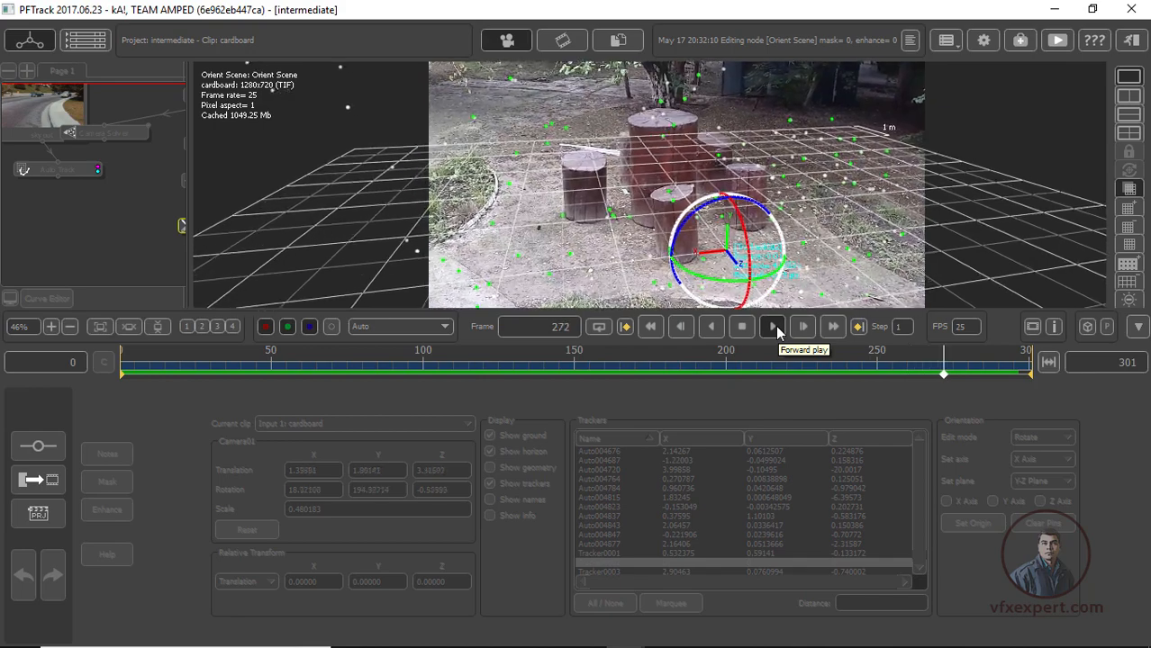
click(747, 330)
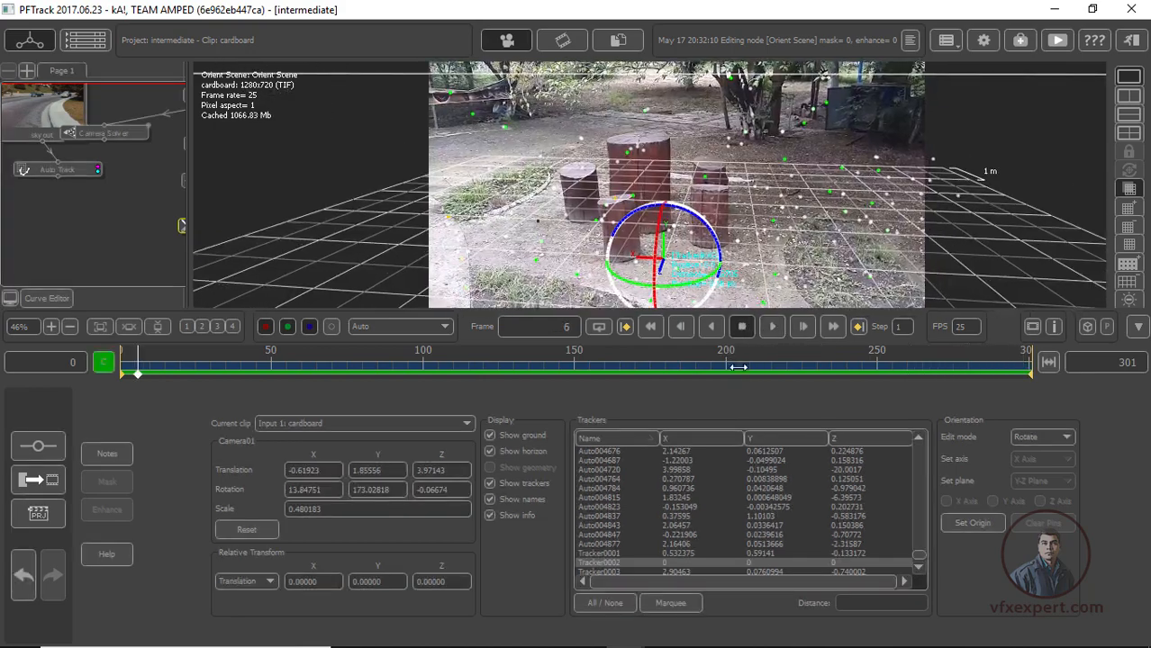
drag(737, 364, 396, 339)
scroll(661, 241, up, 3)
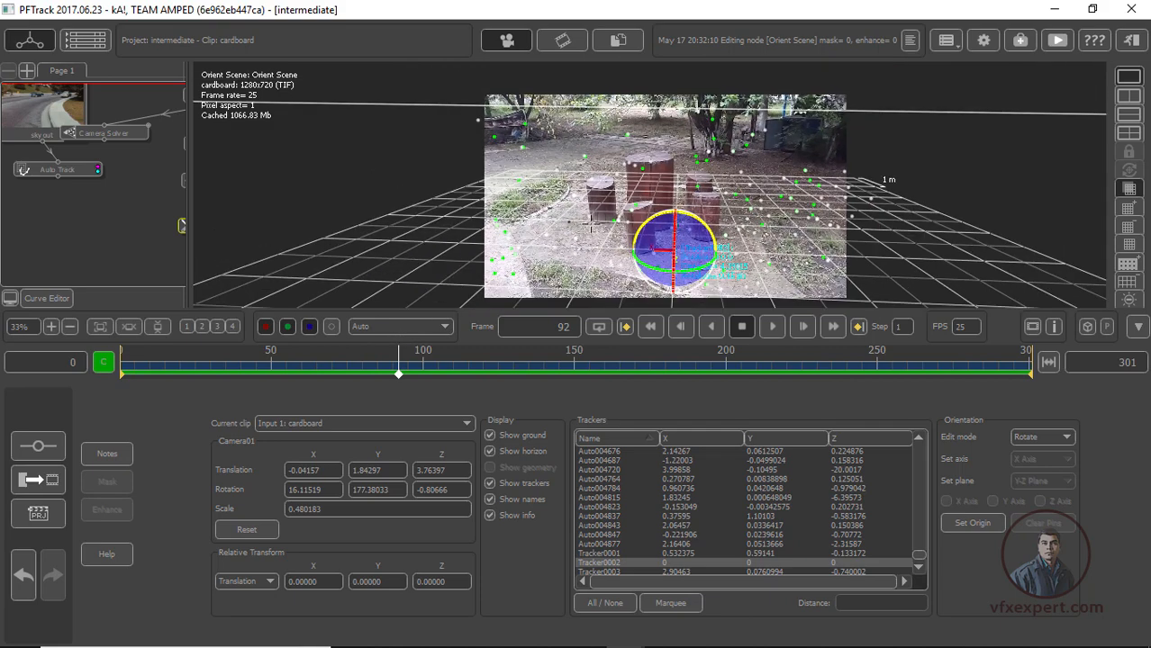
right_drag(605, 230, 555, 219)
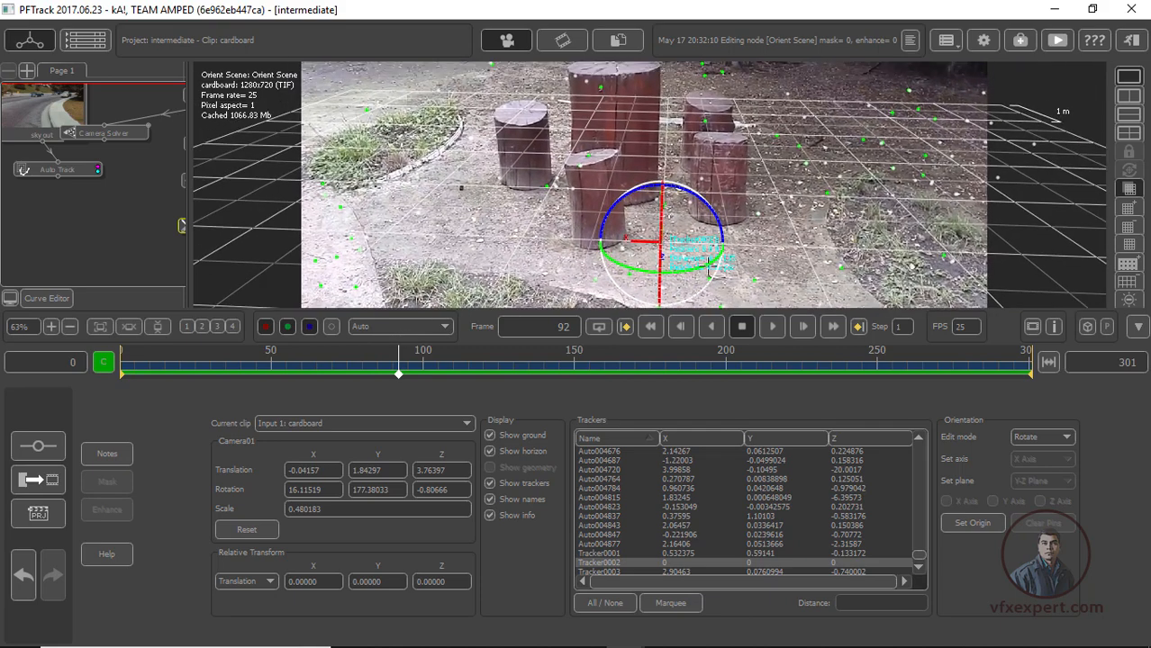
right_drag(782, 243, 674, 194)
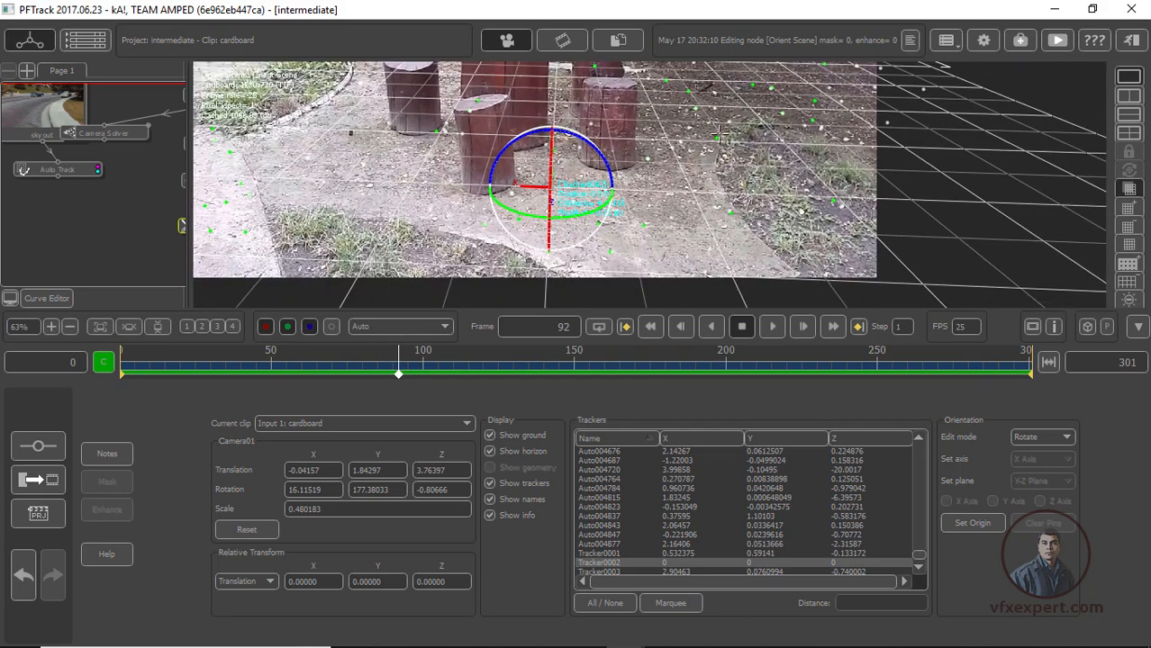
Widen the node tree and add a Test Object node after the Orient Scene node
drag(183, 226, 376, 224)
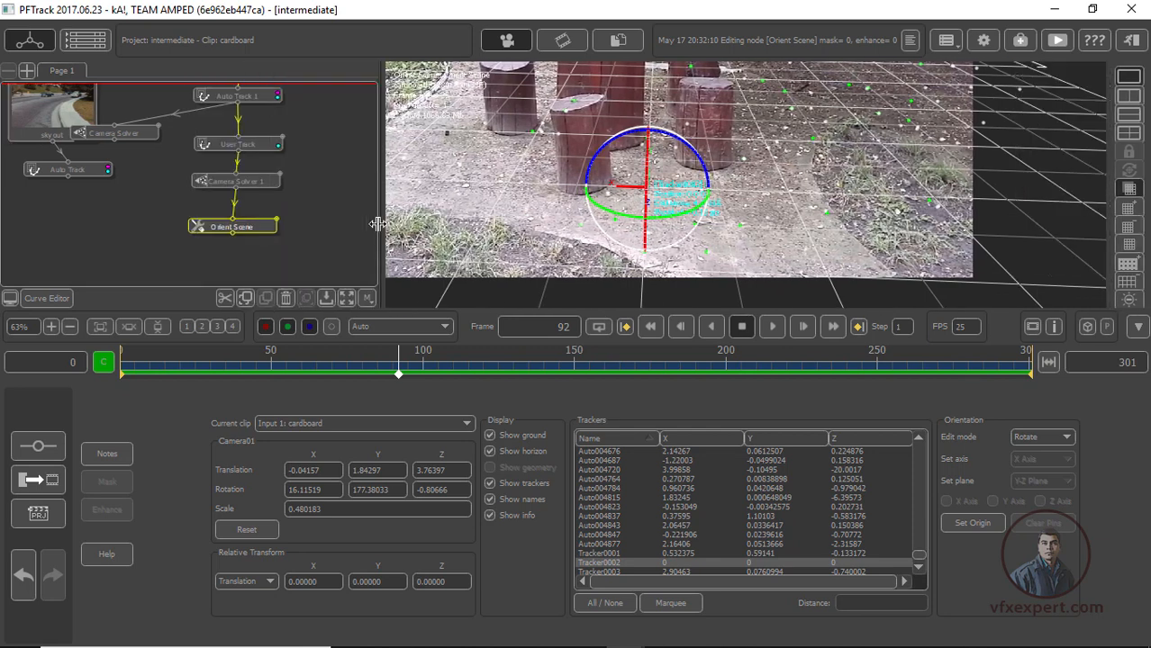
right_click(256, 212)
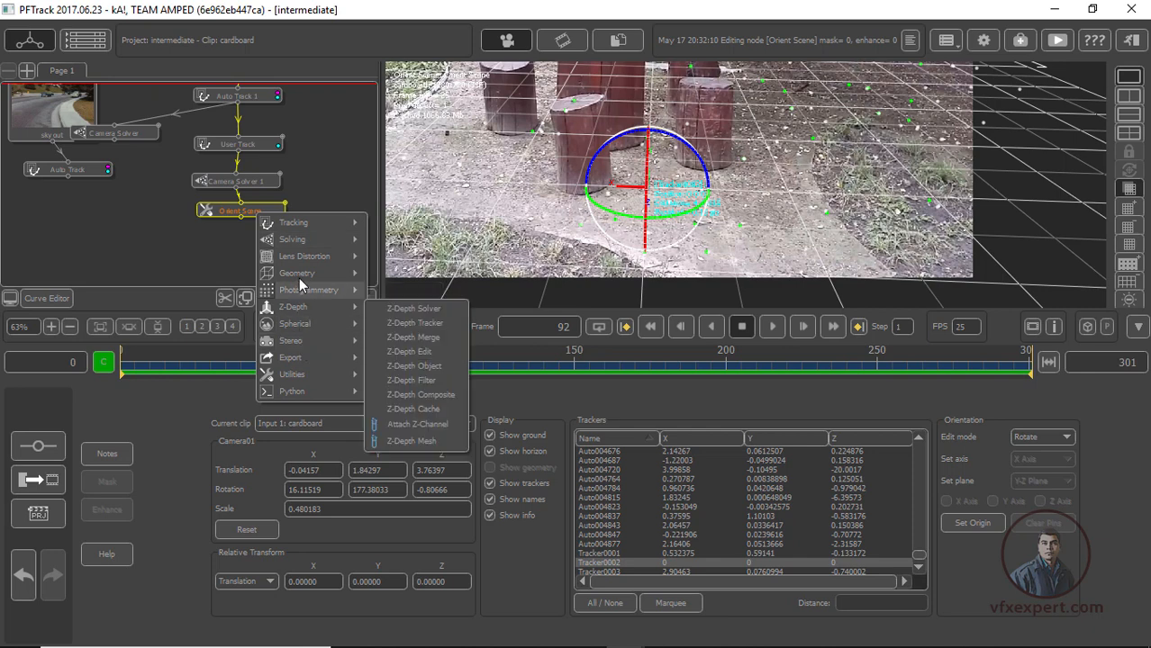
mouse_move(306, 288)
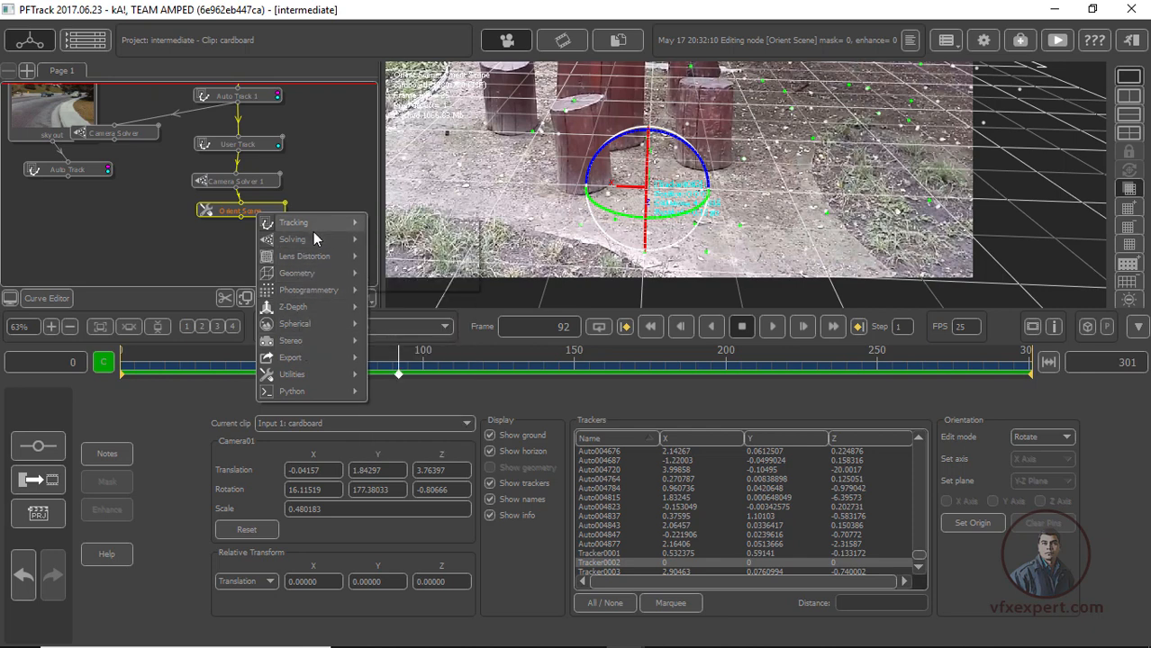
click(410, 275)
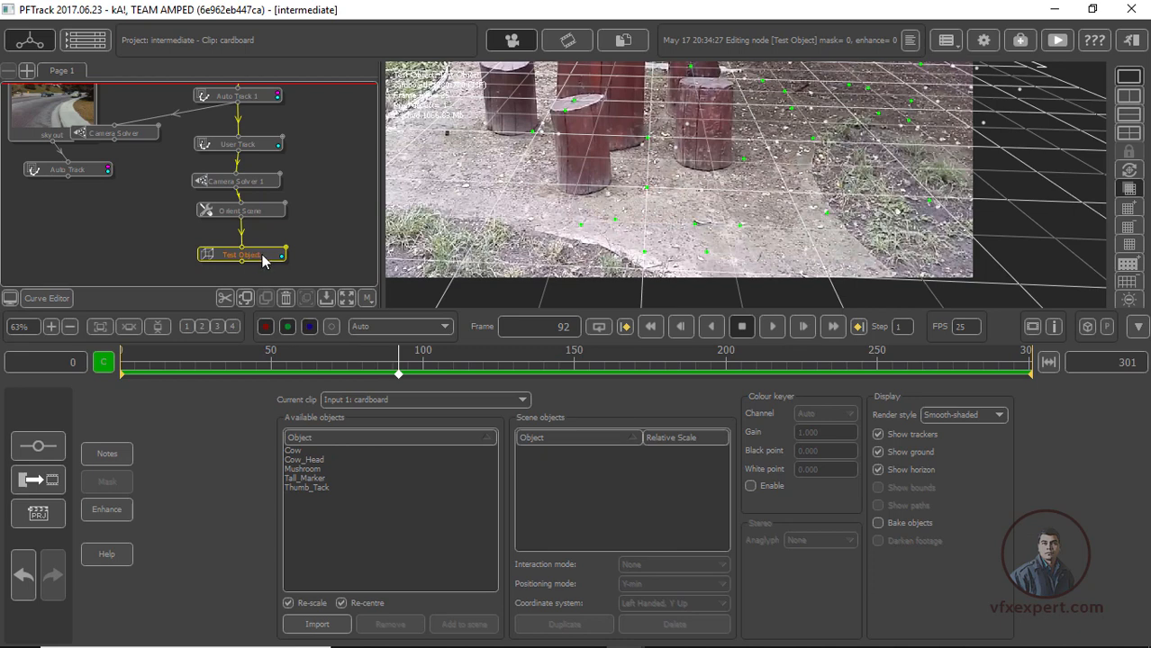
Add the Thumb_Tack object to the scene with Re-centre turned off, and move to frame 32
click(314, 488)
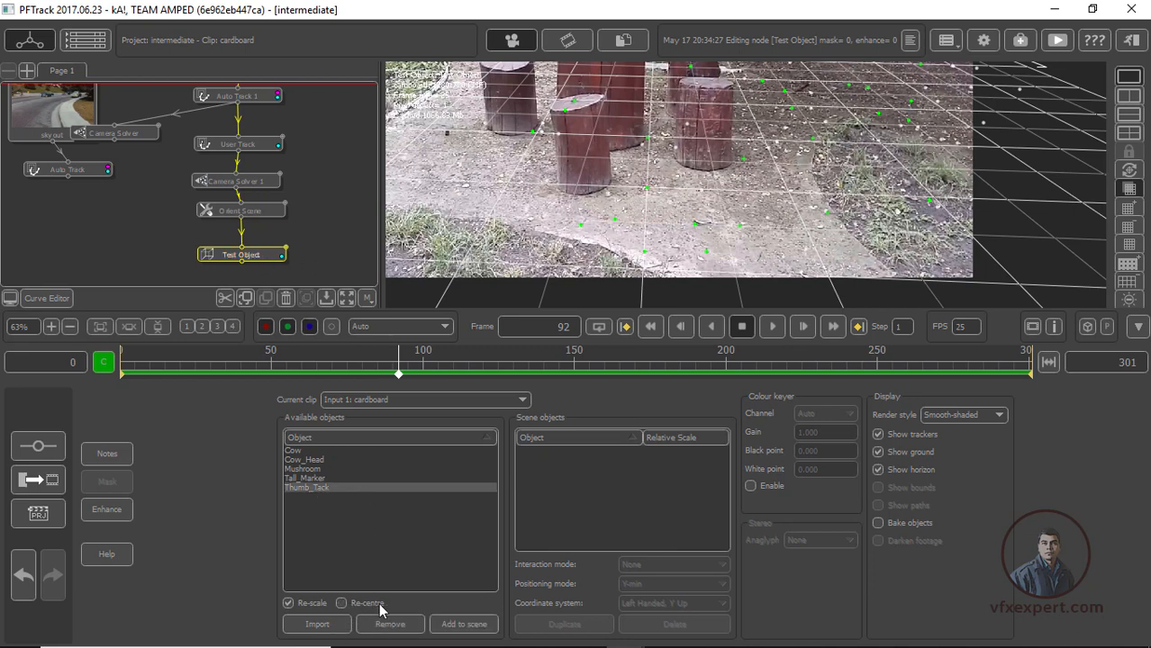
click(462, 624)
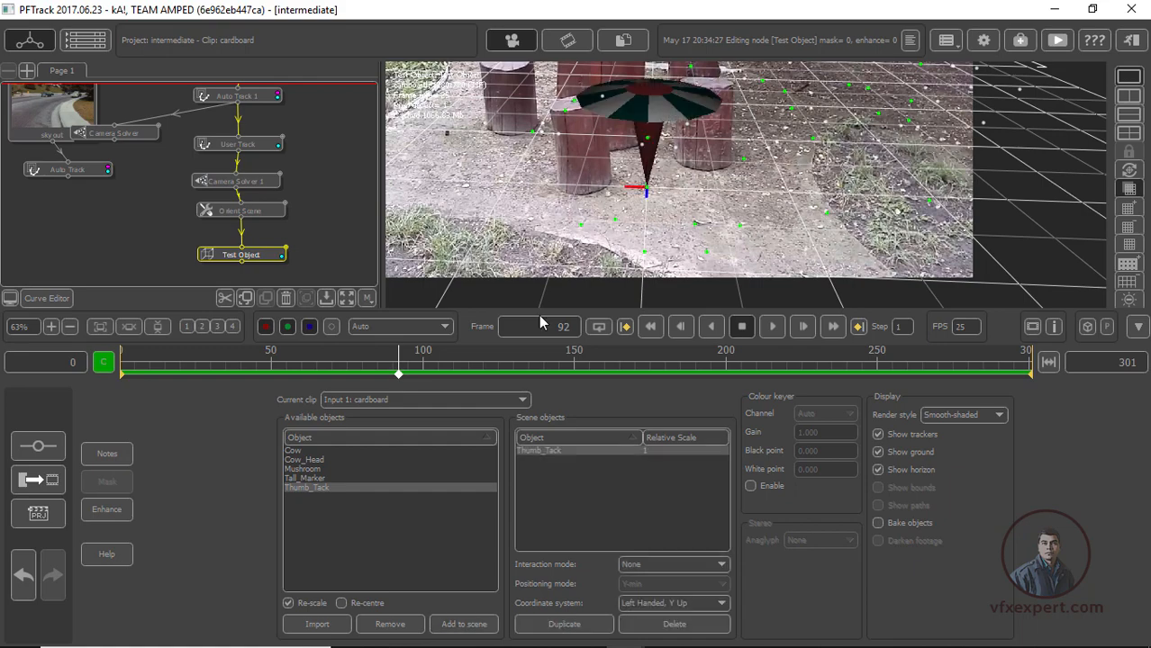
drag(399, 367, 217, 367)
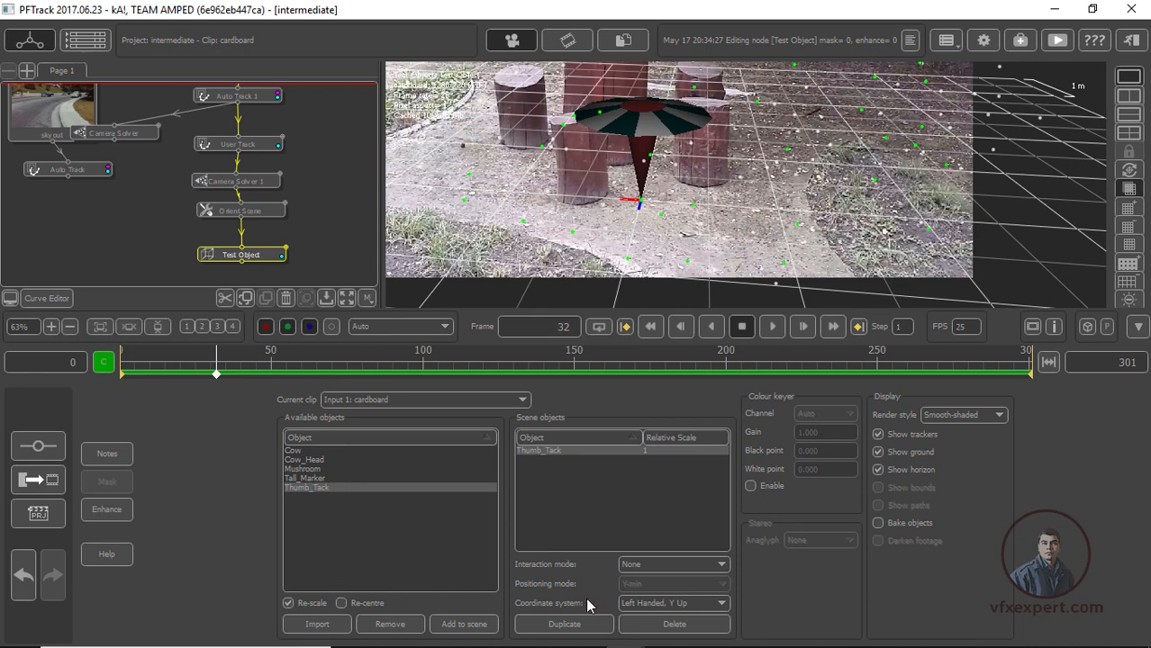
Duplicate the Thumb_Tack and use Place at selected feature to position the tack on a tracker to the right of the stumps
click(565, 624)
click(630, 565)
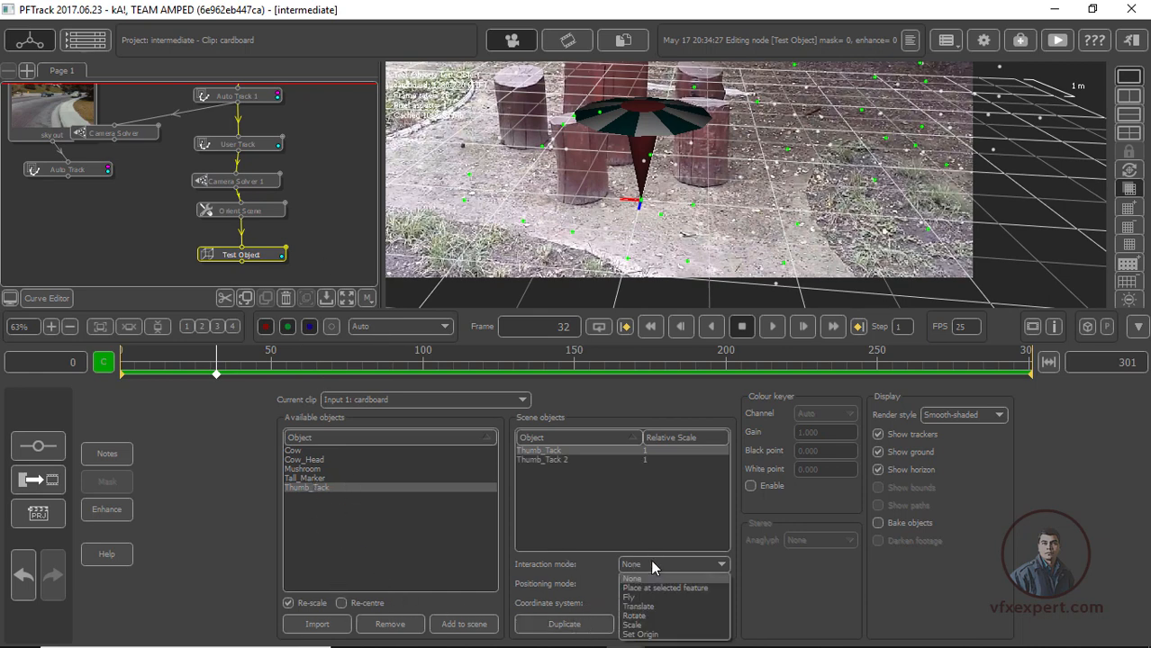
click(653, 588)
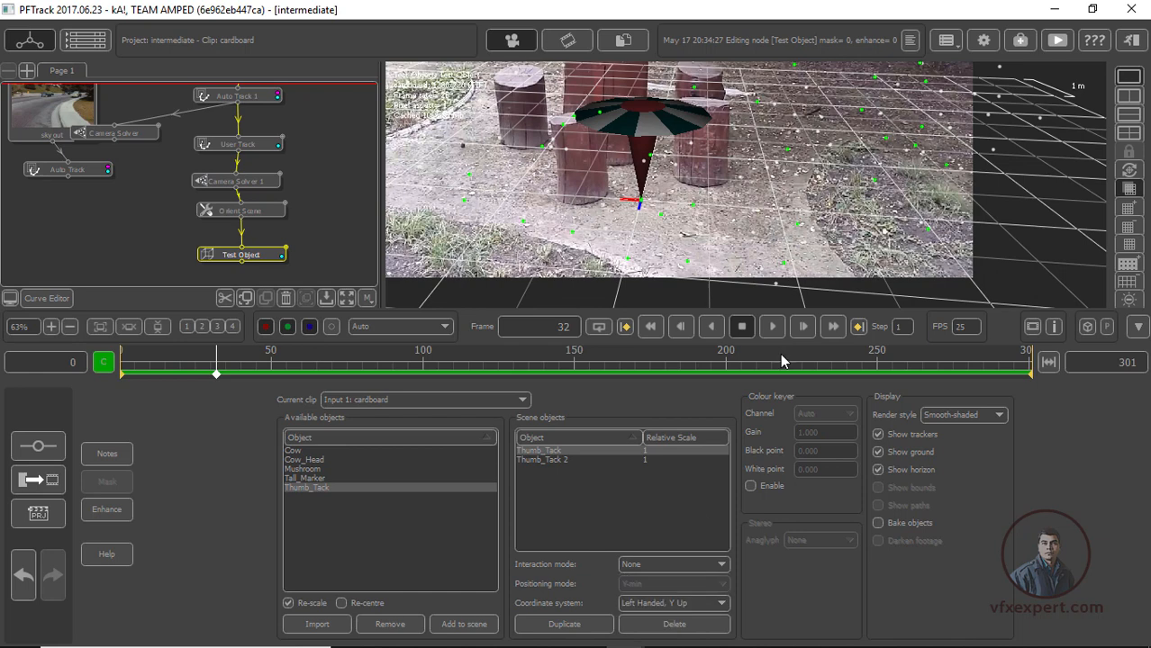
click(862, 110)
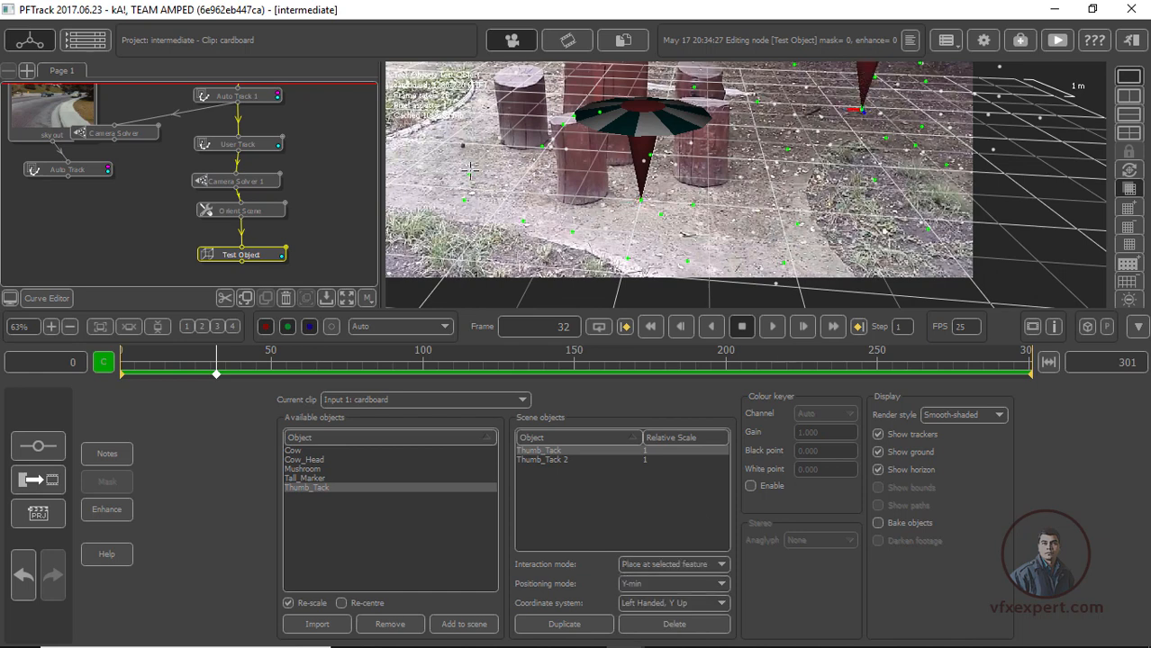
Duplicate the tack twice more, placing one on a tracker left of the stumps and one on a tracker near the background tree
click(564, 625)
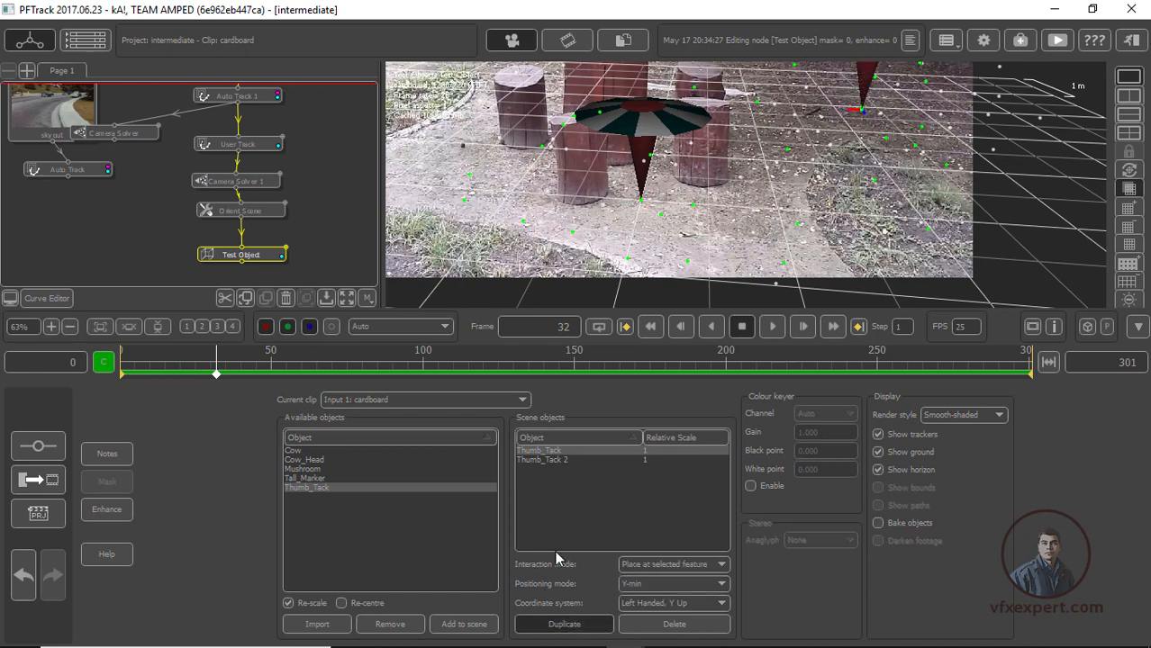
click(468, 175)
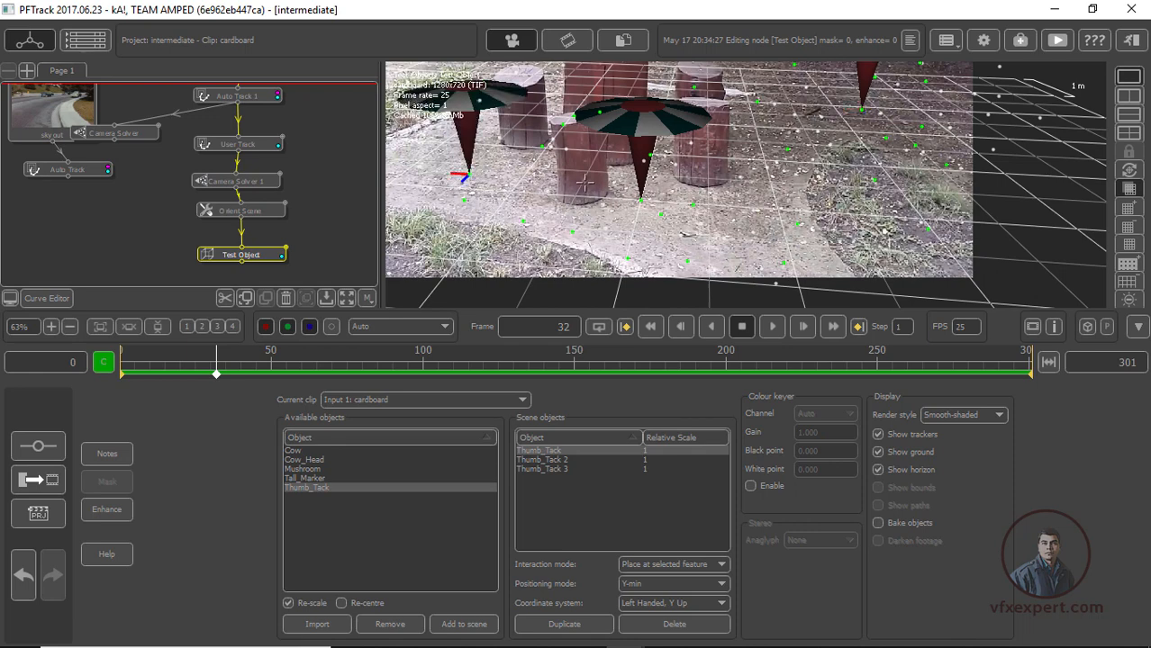
scroll(712, 234, down, 10)
scroll(707, 230, up, 10)
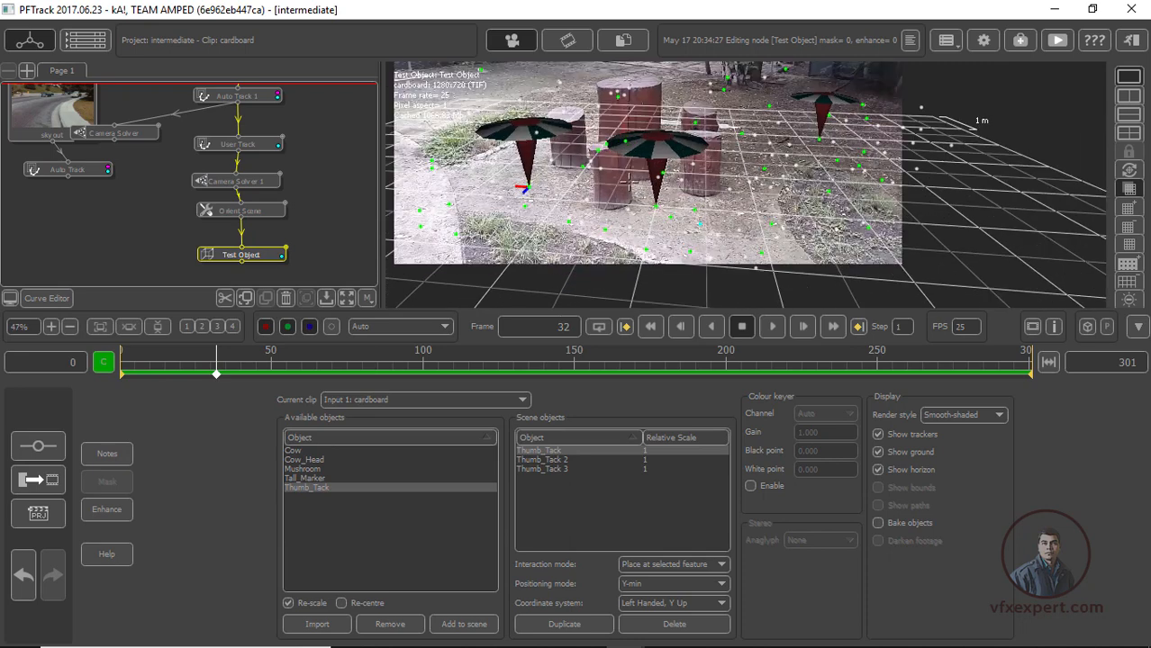
middle_drag(794, 111, 771, 193)
scroll(771, 192, up, 1)
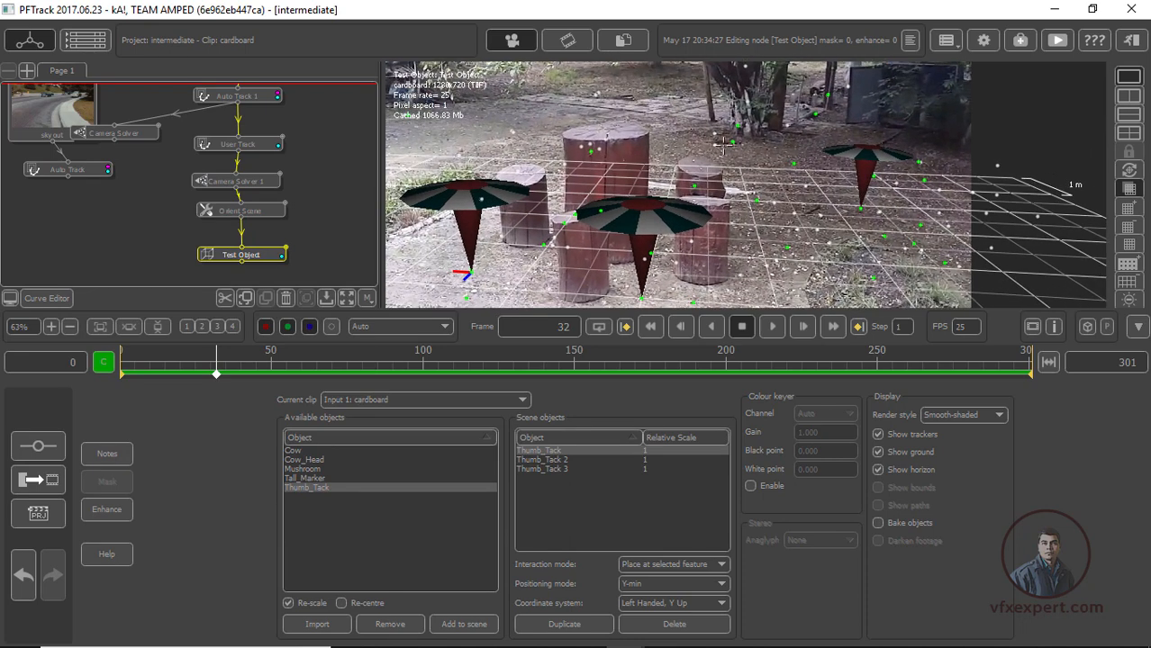
click(586, 626)
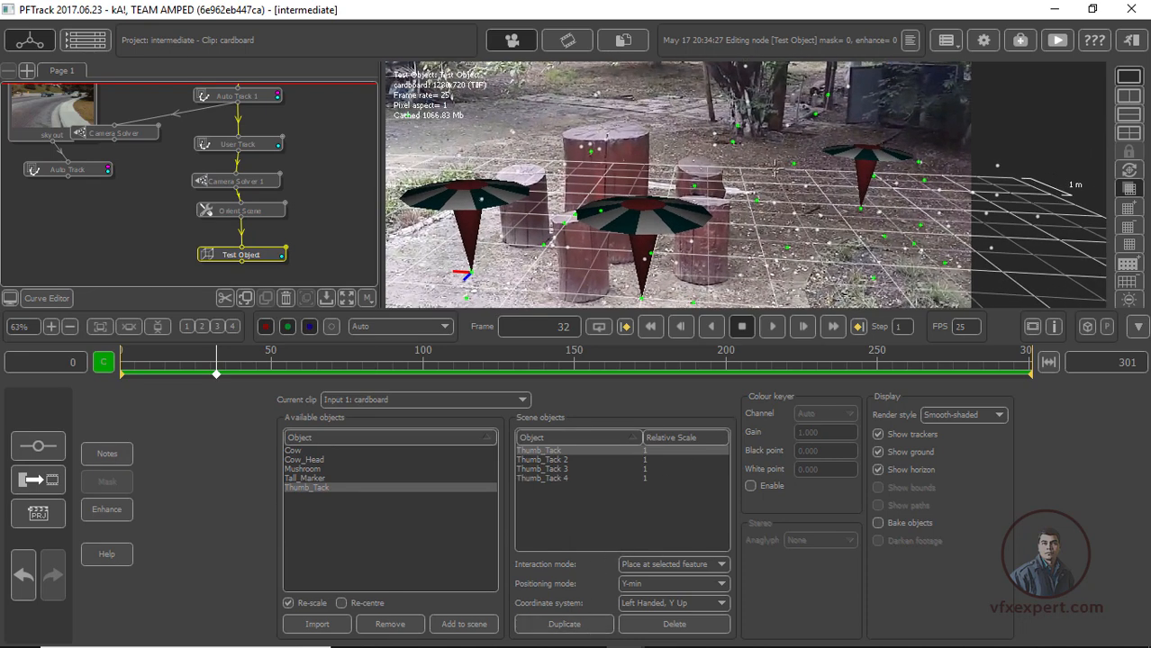
click(734, 142)
Scrub the clip back to frame 19 and zoom in to examine how the thumb tacks stick to the ground
drag(789, 367, 178, 321)
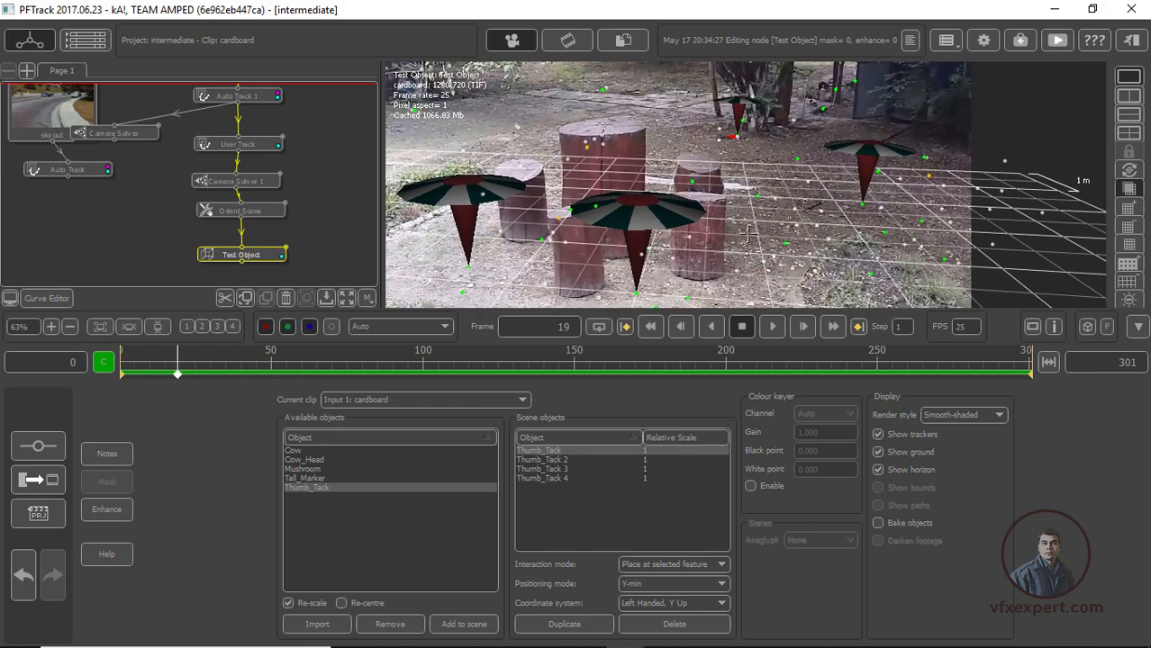
scroll(747, 233, down, 3)
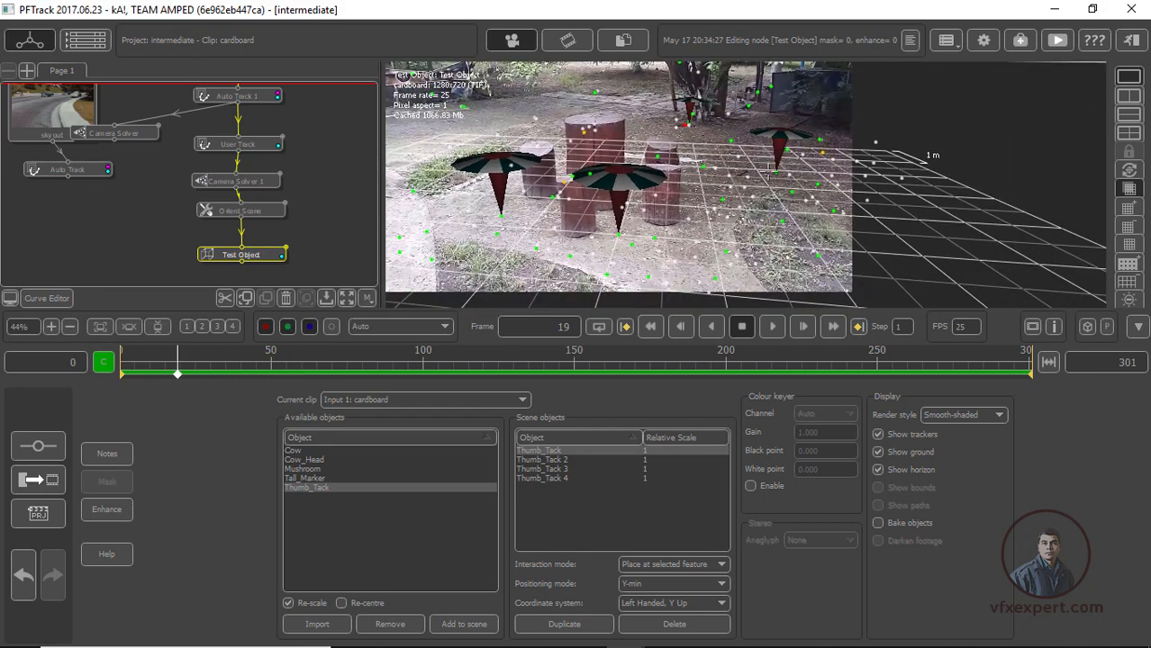
scroll(705, 241, up, 8)
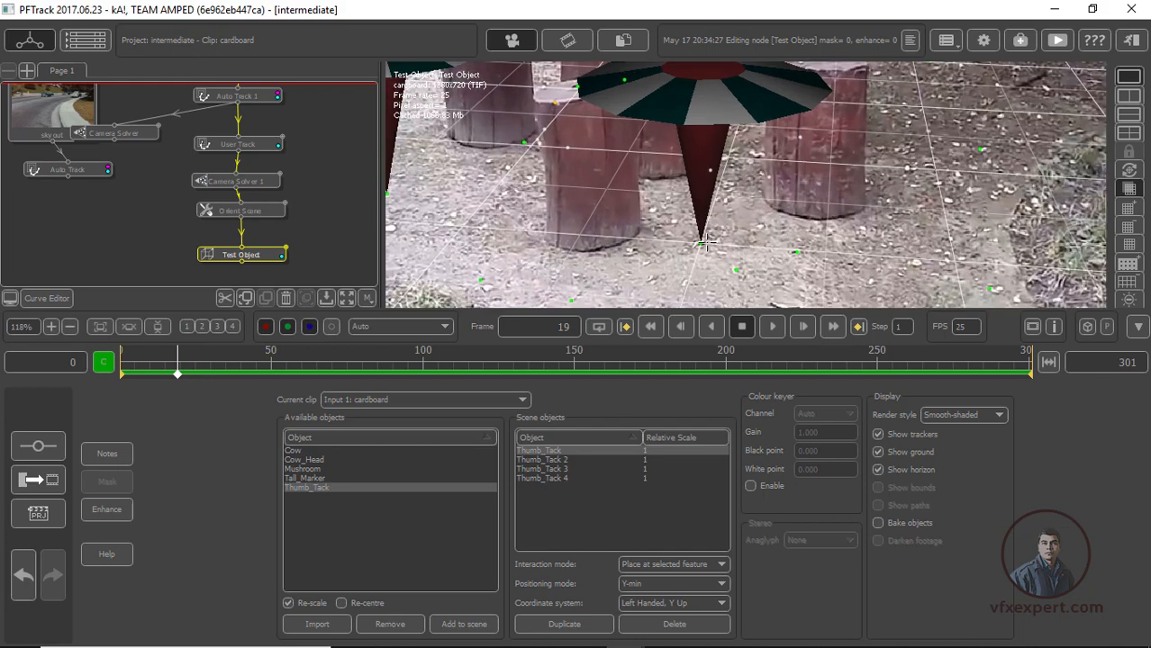
At frame 191, duplicate the Thumb_Tack again and place the copy on the tracker on top of the front stump
drag(623, 366, 698, 374)
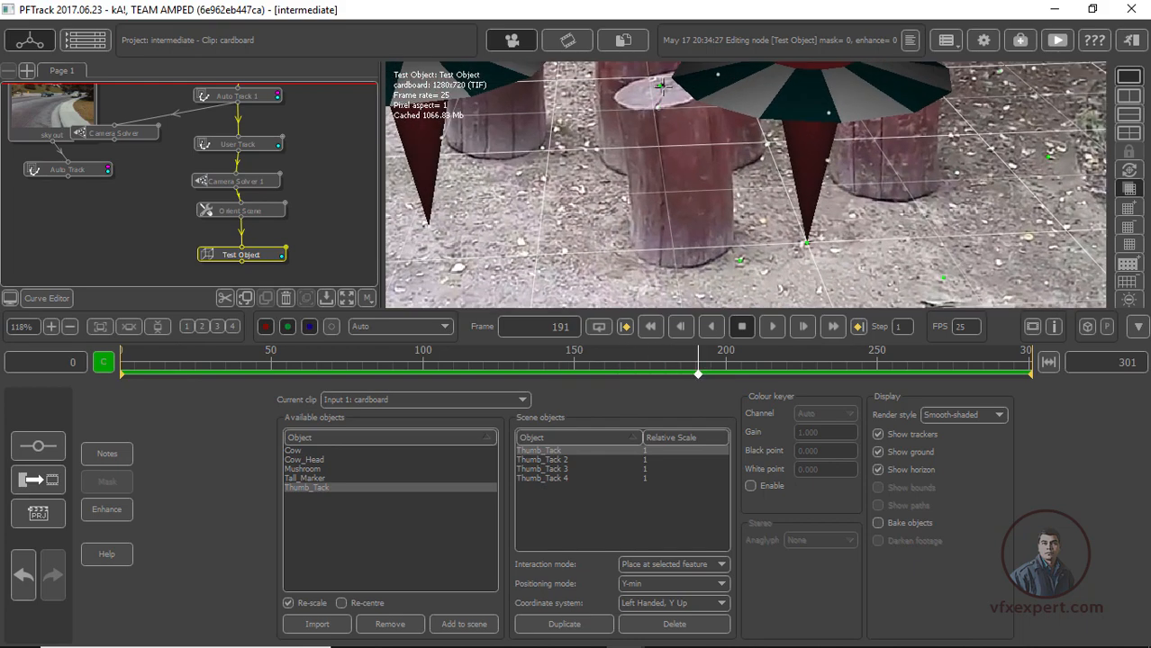
click(580, 625)
click(660, 86)
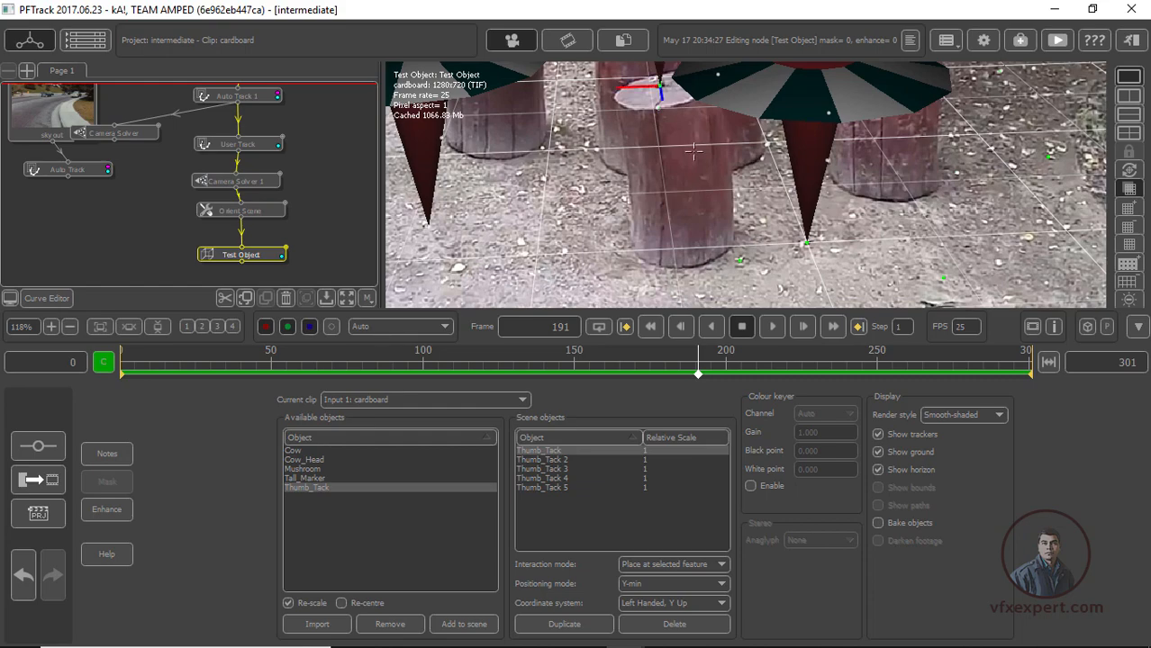
scroll(793, 191, down, 1)
scroll(707, 163, down, 2)
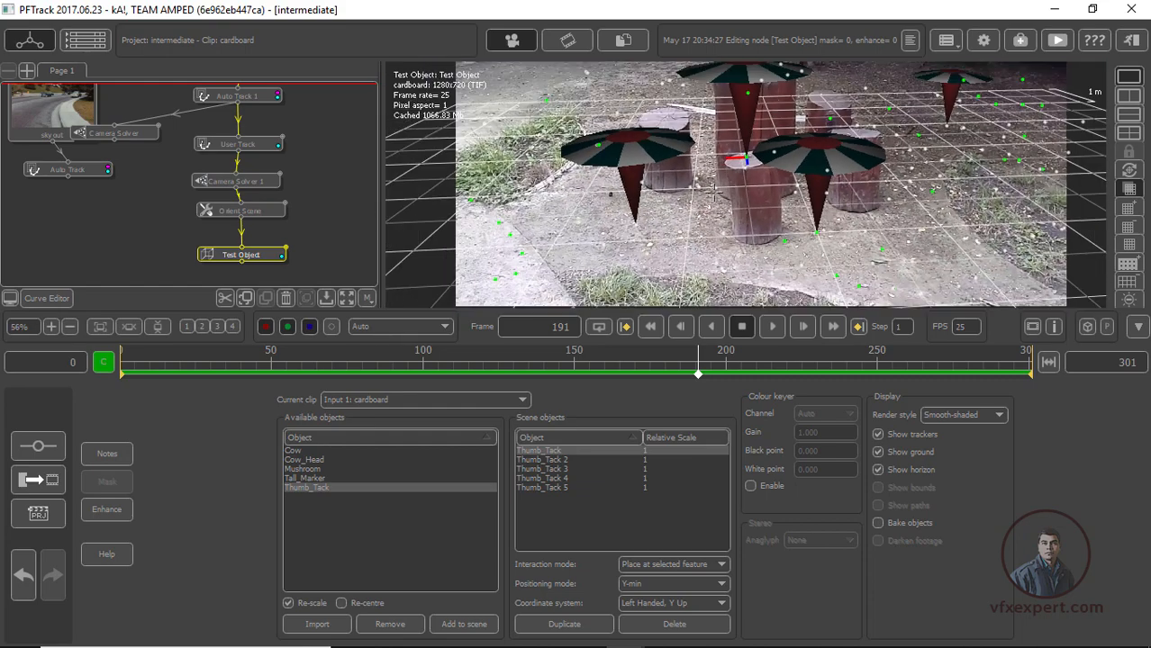
middle_drag(1071, 261, 980, 342)
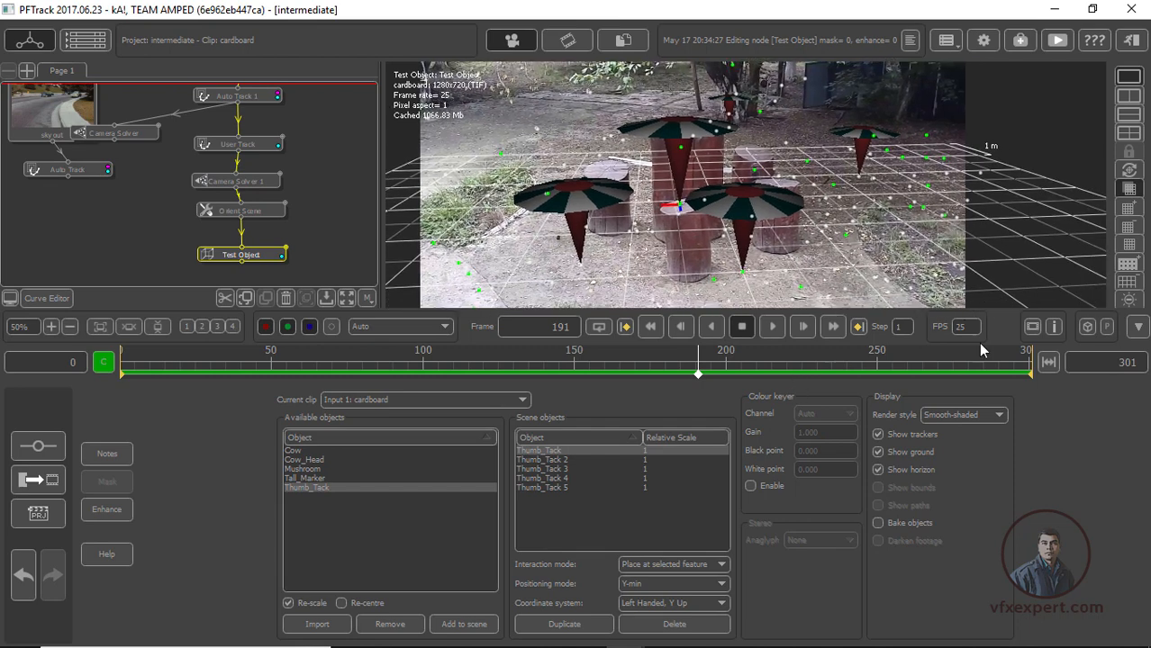
Enlarge the viewer by collapsing the node parameters and play the clip to examine how the tacks hold their positions
click(1138, 328)
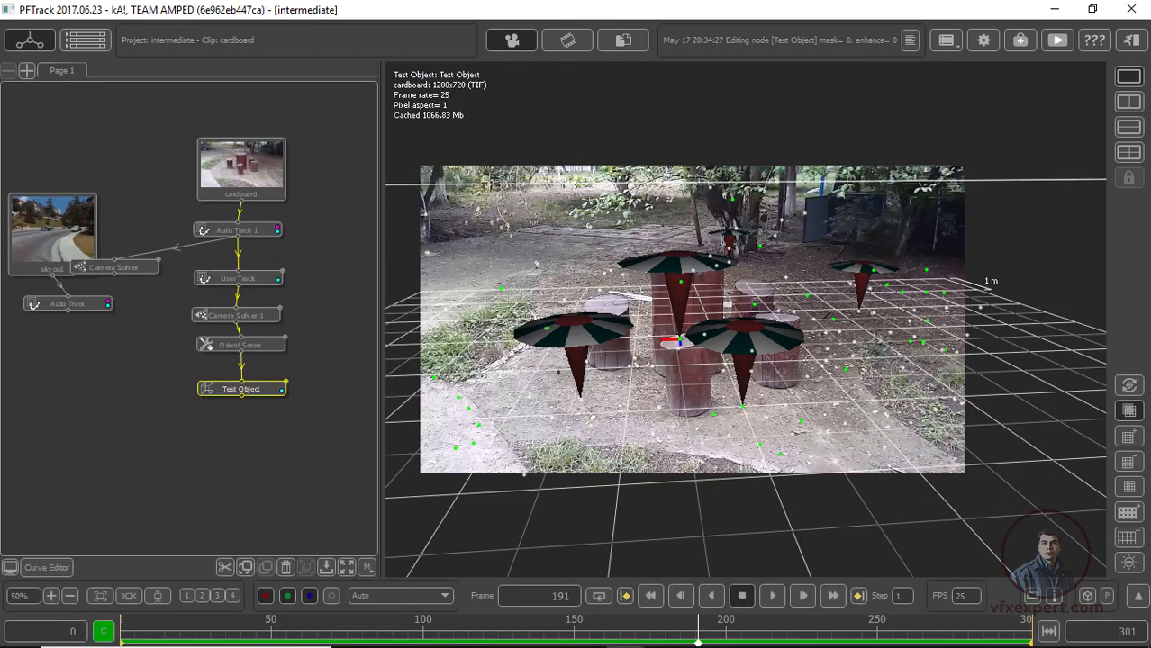
drag(378, 206, 306, 209)
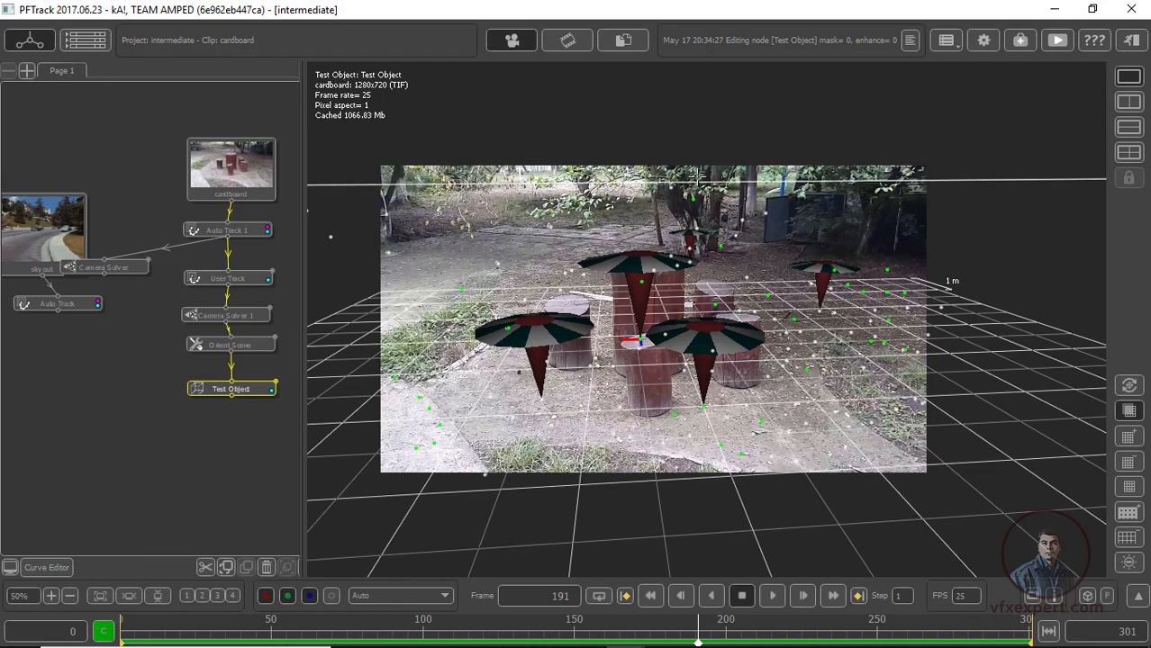
click(160, 594)
click(474, 644)
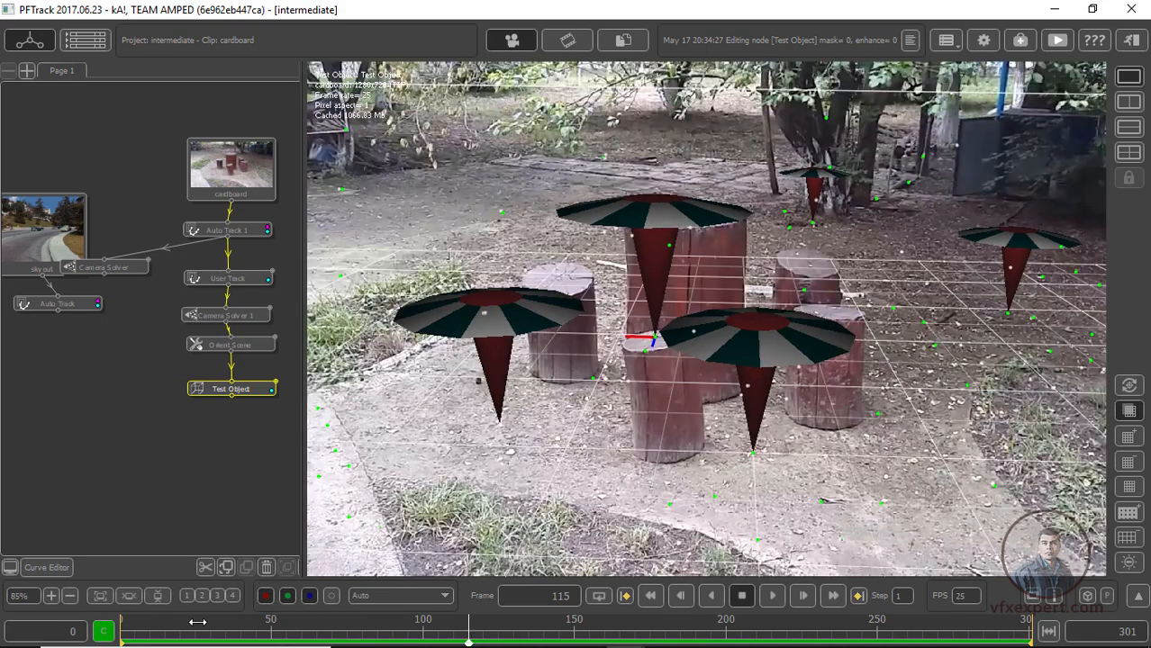
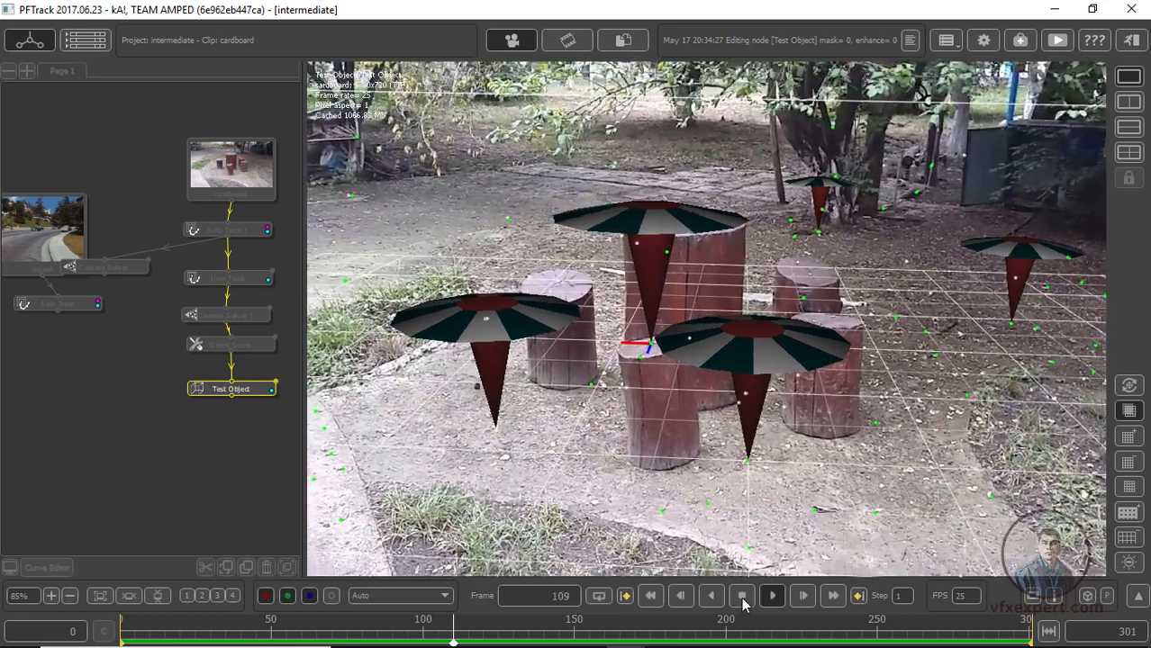
click(742, 595)
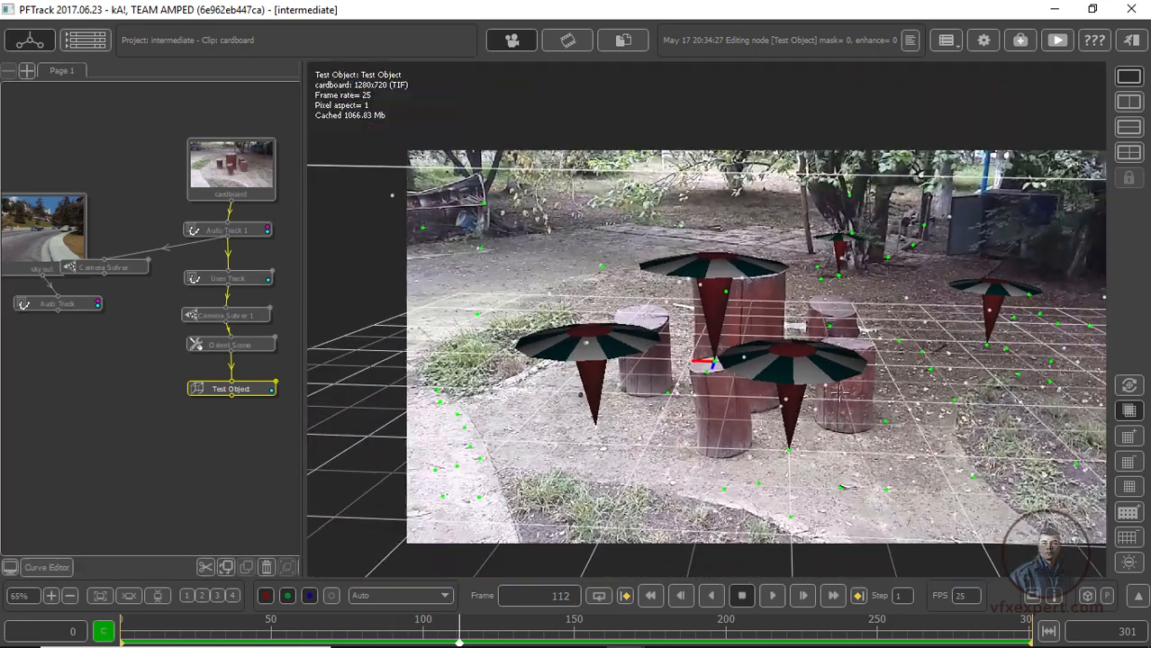
middle_drag(839, 393, 824, 333)
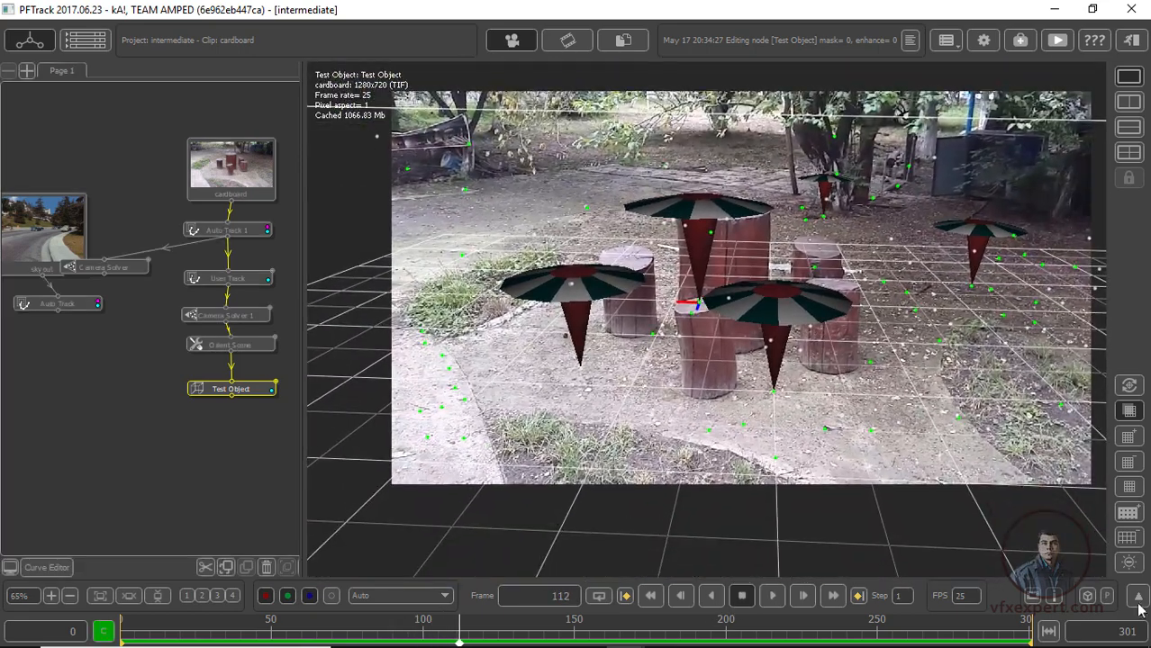
Bring back the node parameters and scrub through the clip to check the tacks, ending at frame 0
click(1140, 598)
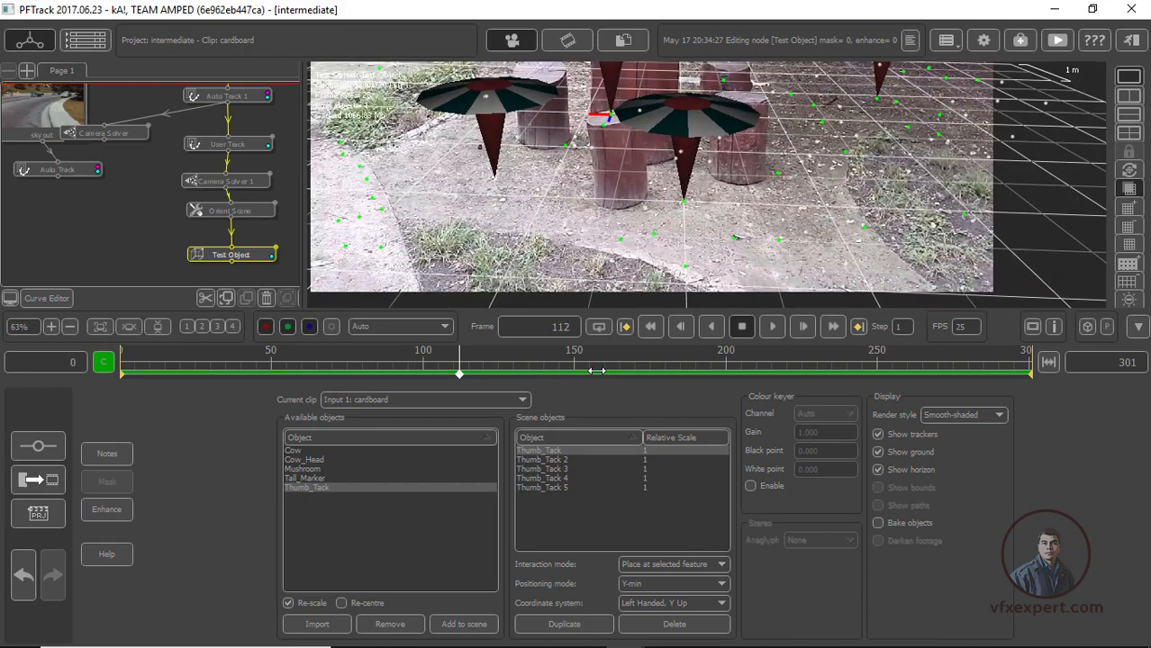
mouse_move(459, 355)
mouse_down()
mouse_move(272, 355)
mouse_move(438, 356)
mouse_up()
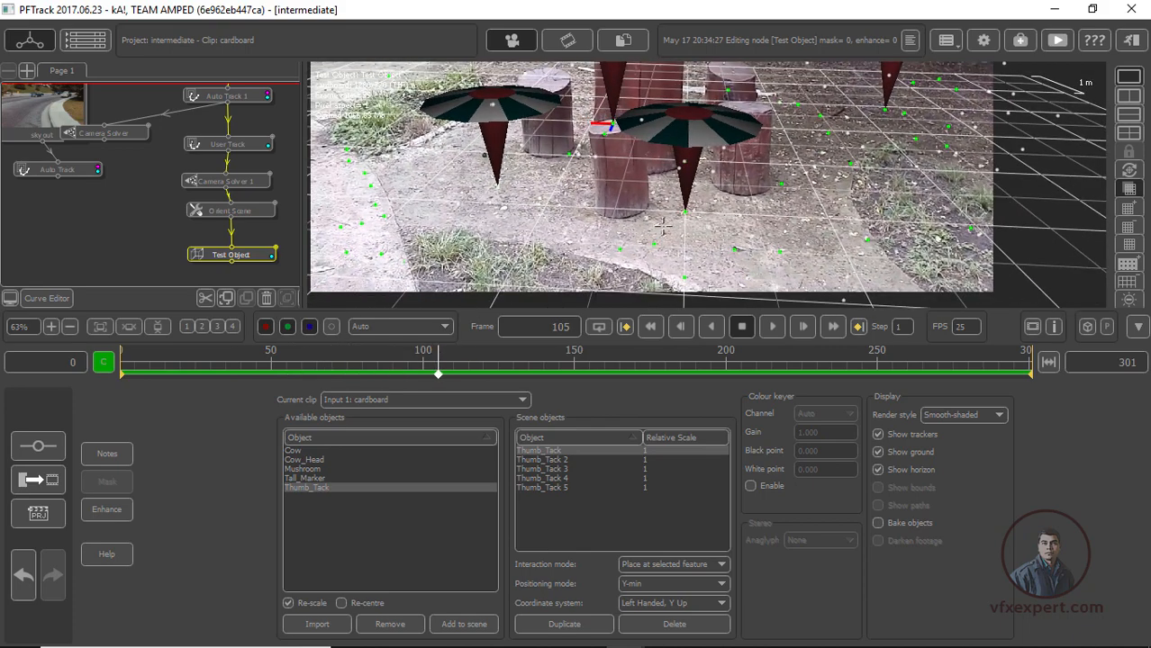
scroll(718, 224, down, 4)
scroll(735, 225, up, 4)
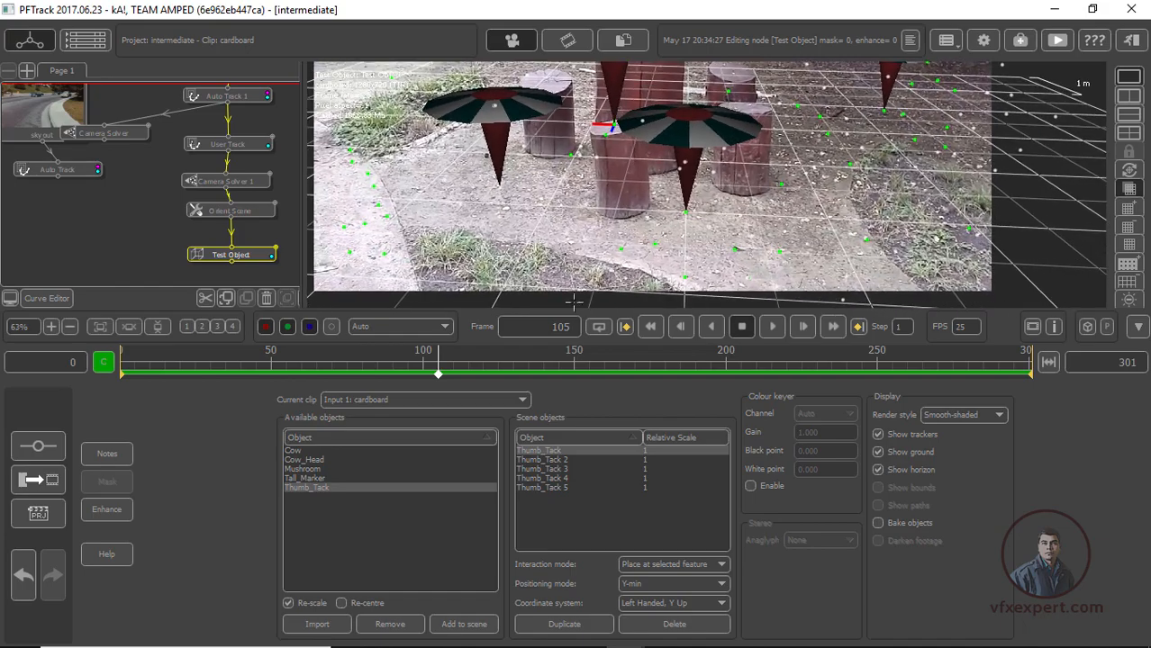
drag(506, 363, 550, 362)
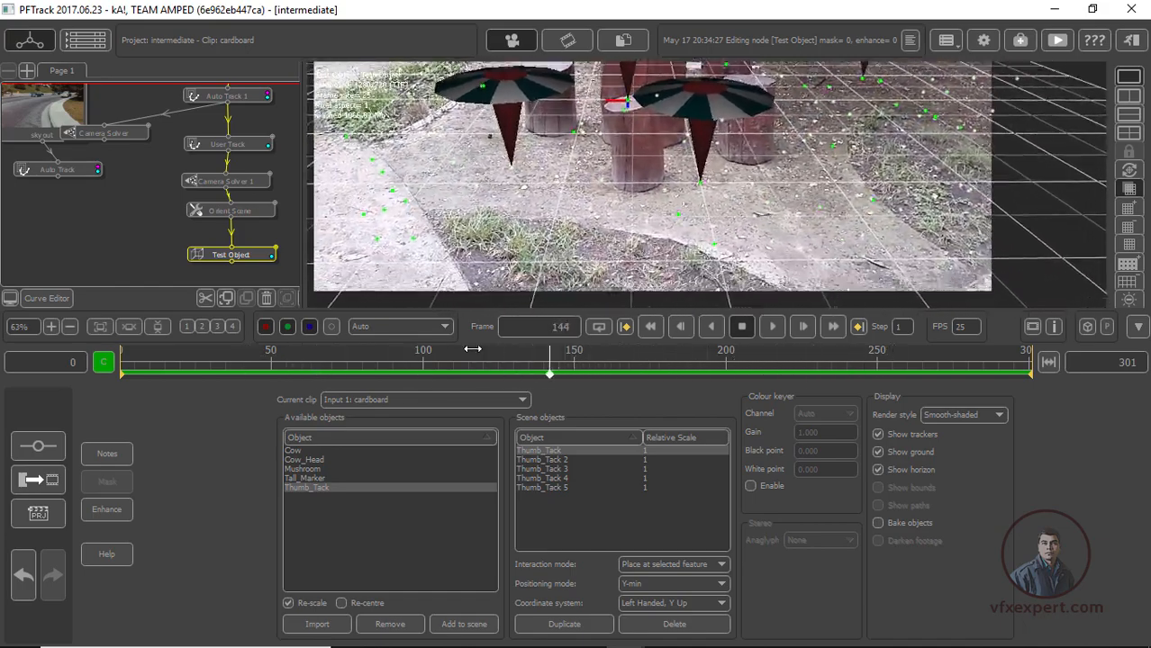
drag(472, 348, 122, 331)
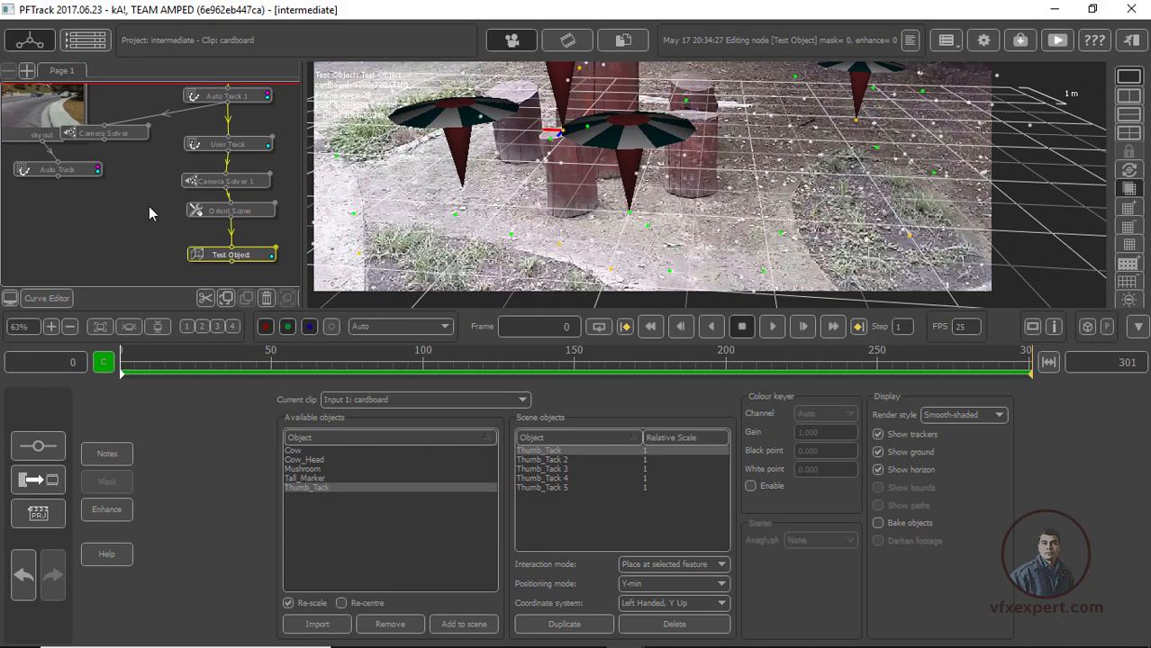
middle_drag(149, 206, 115, 180)
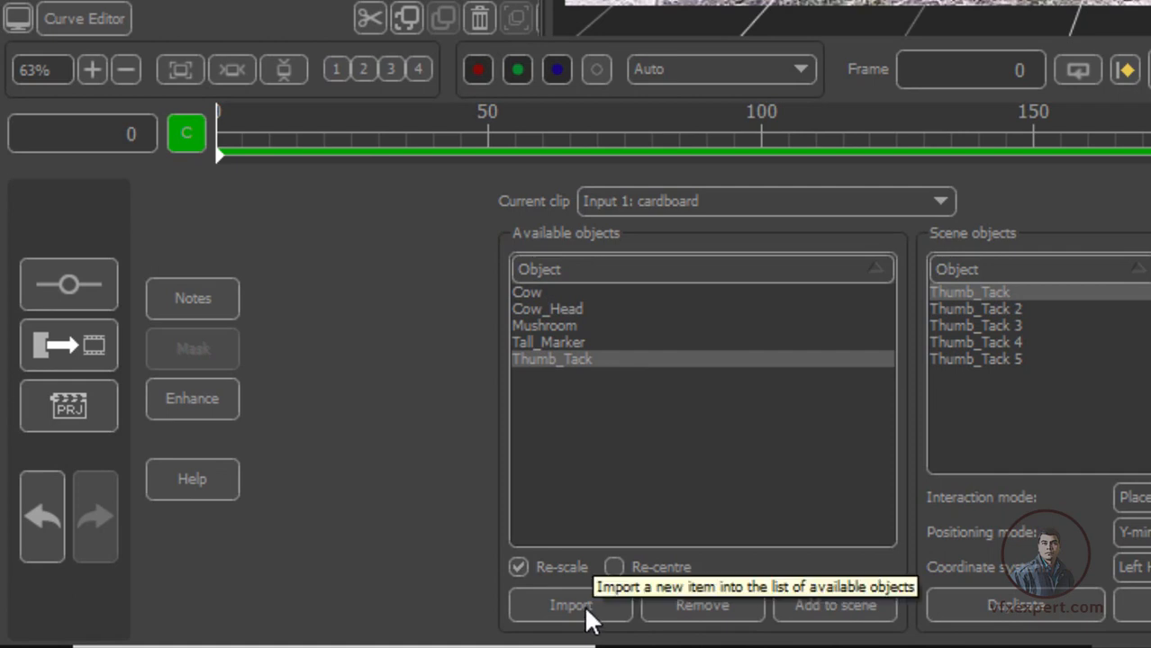
Import spider.fbx from the E:\Nuke footages folder into the available objects
click(573, 604)
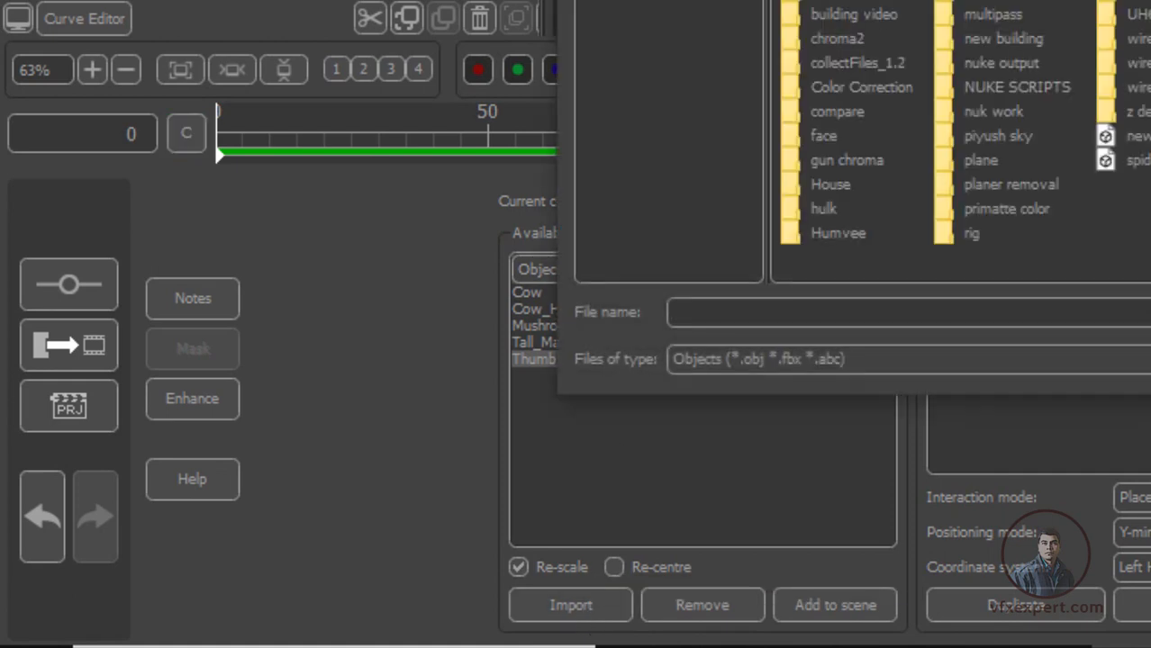
drag(792, 157, 856, 91)
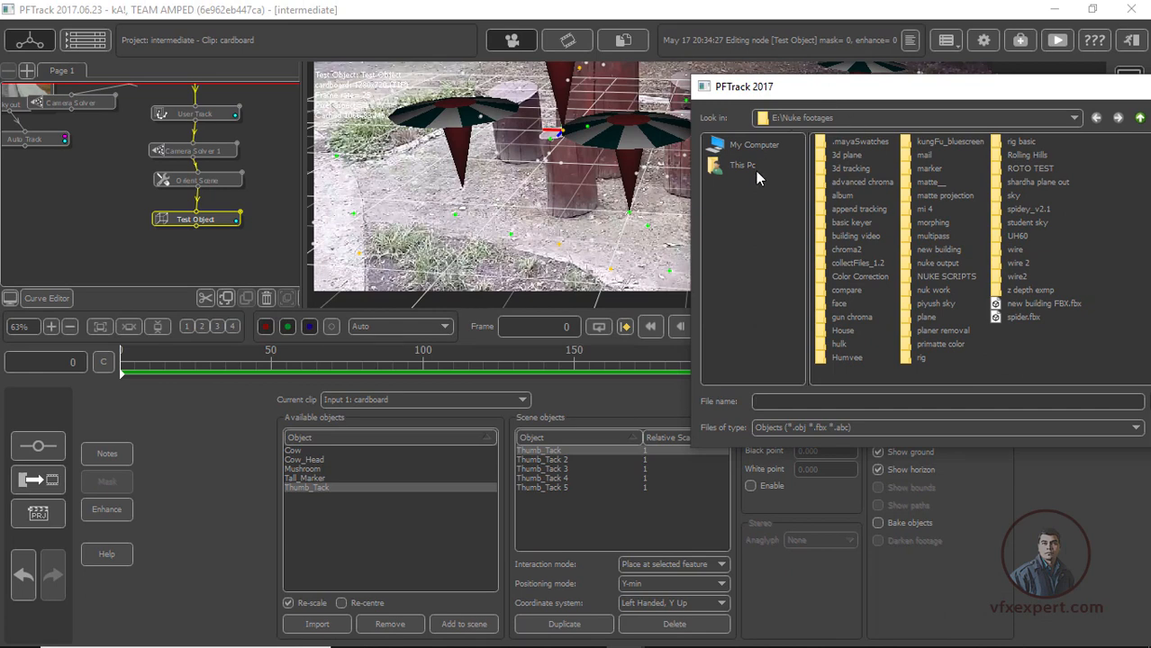
drag(871, 87, 819, 77)
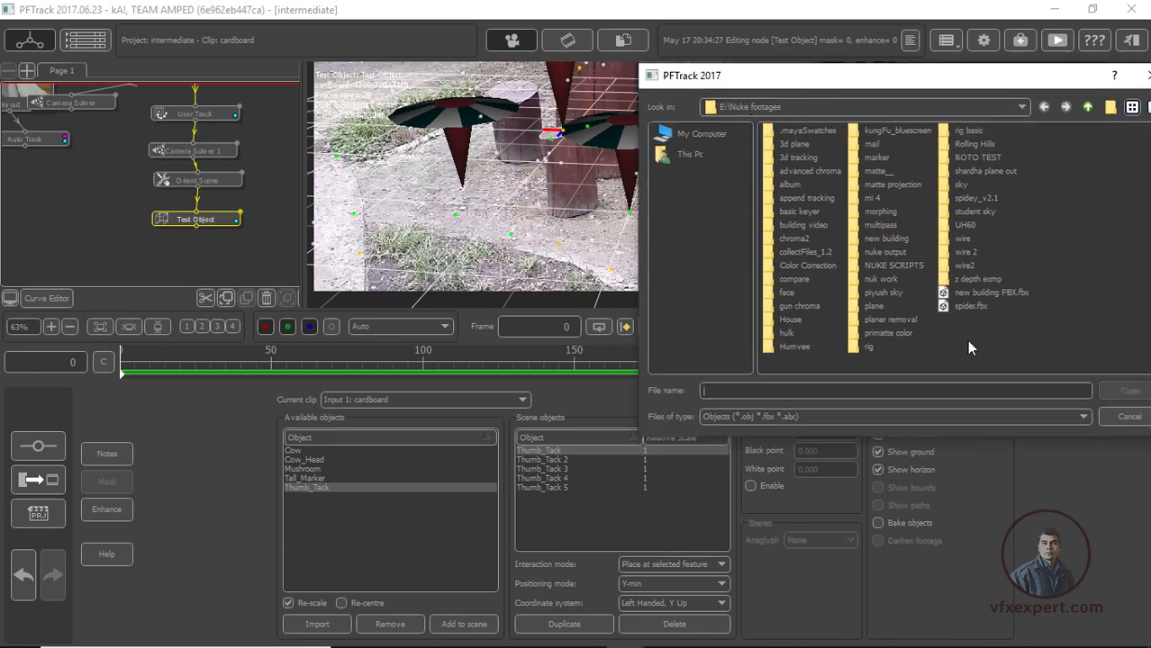
click(971, 307)
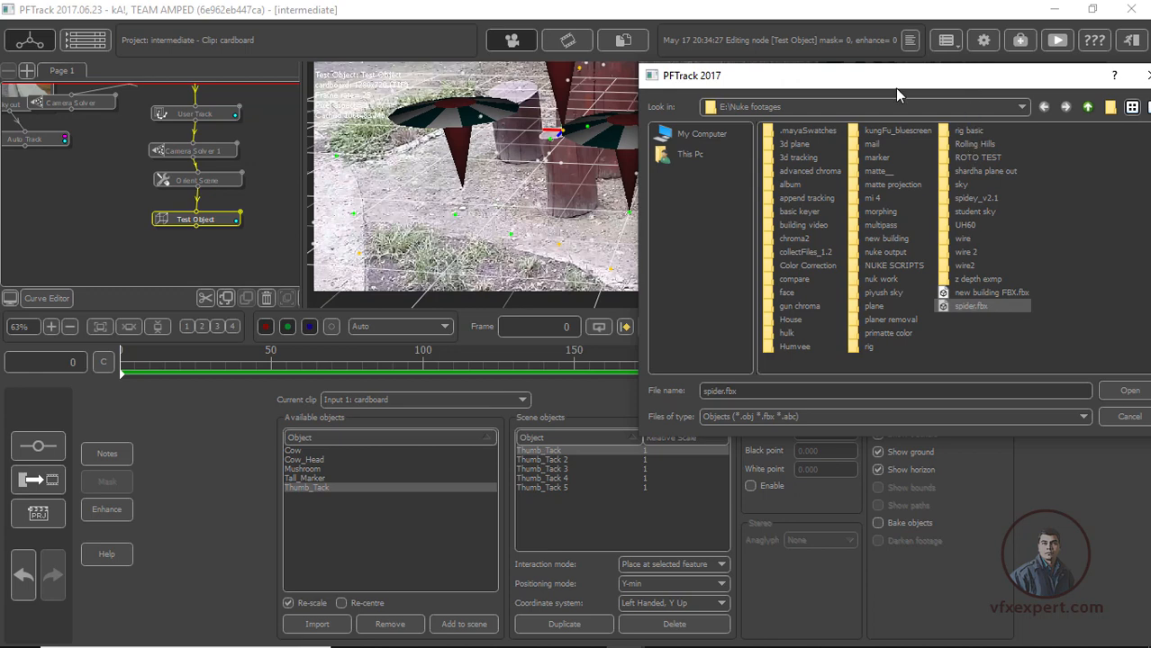
drag(897, 88, 321, 150)
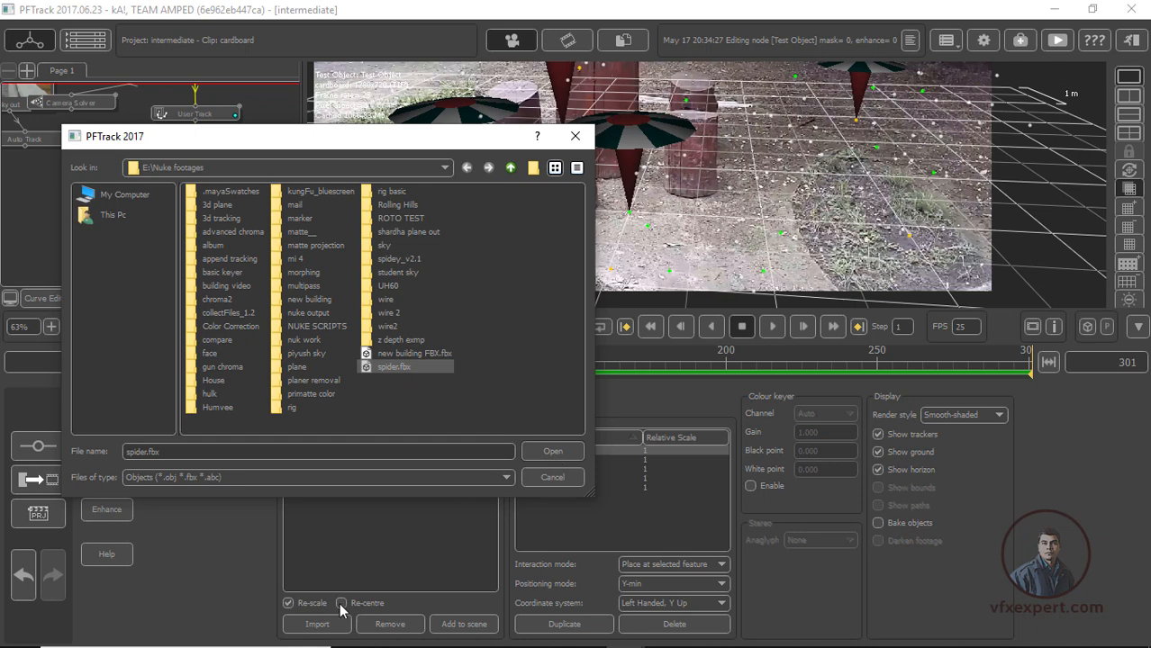
click(570, 459)
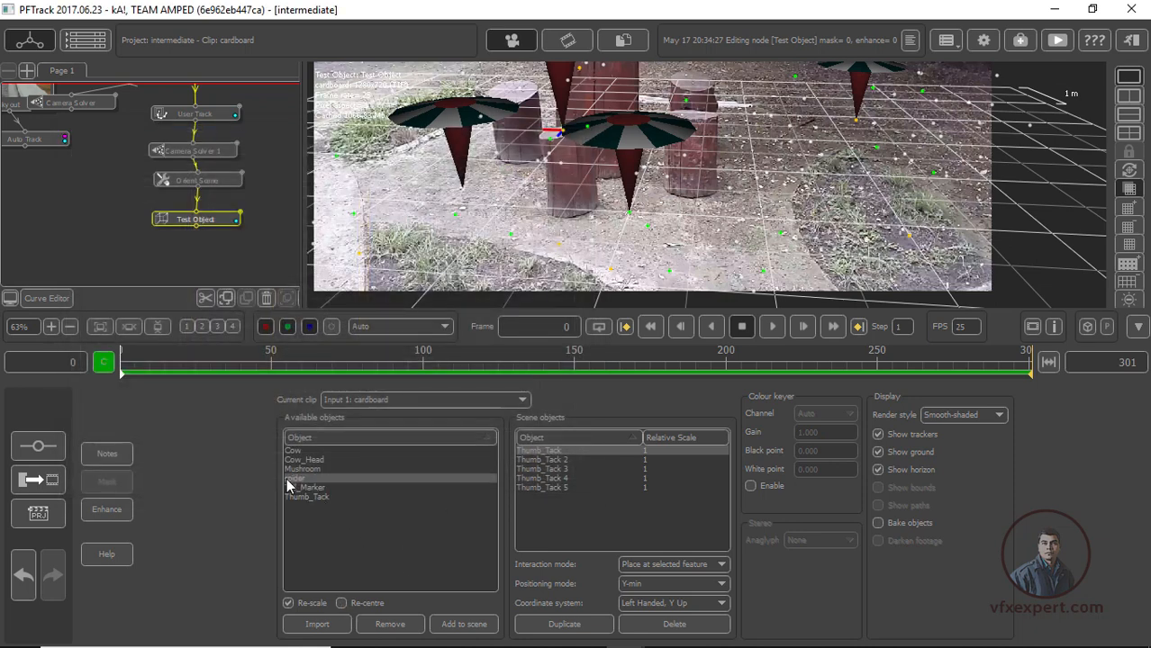
Add the spider object to the scene on the tracker in front of the stumps with Re-centre off, and move to frame 87
click(341, 603)
click(680, 563)
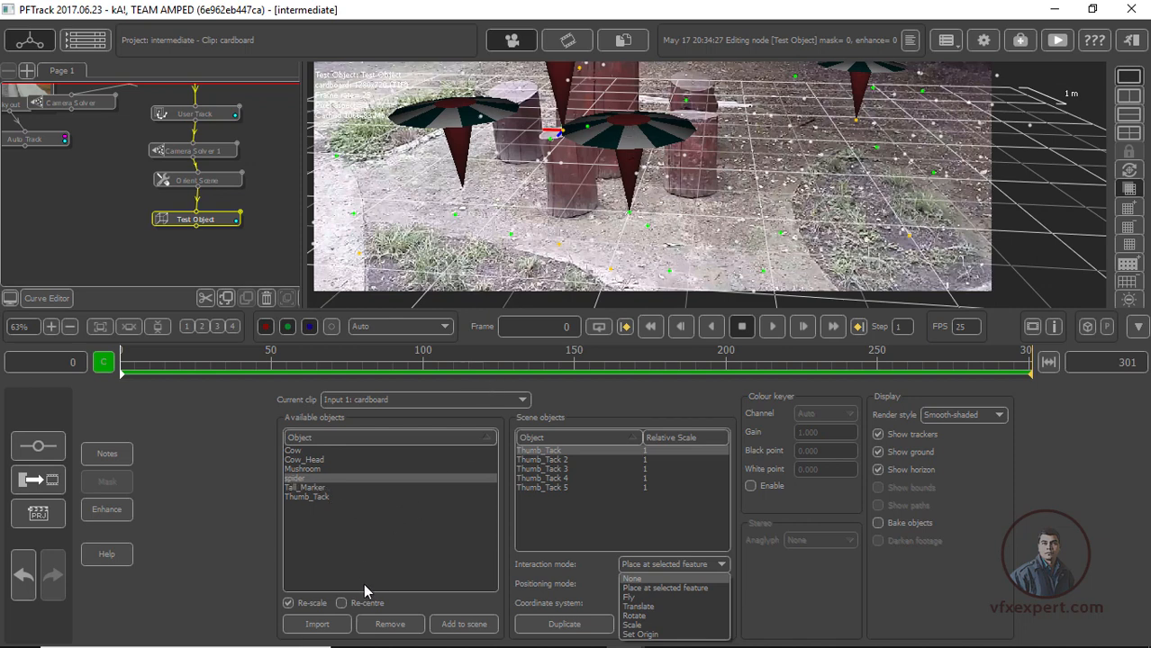
click(456, 627)
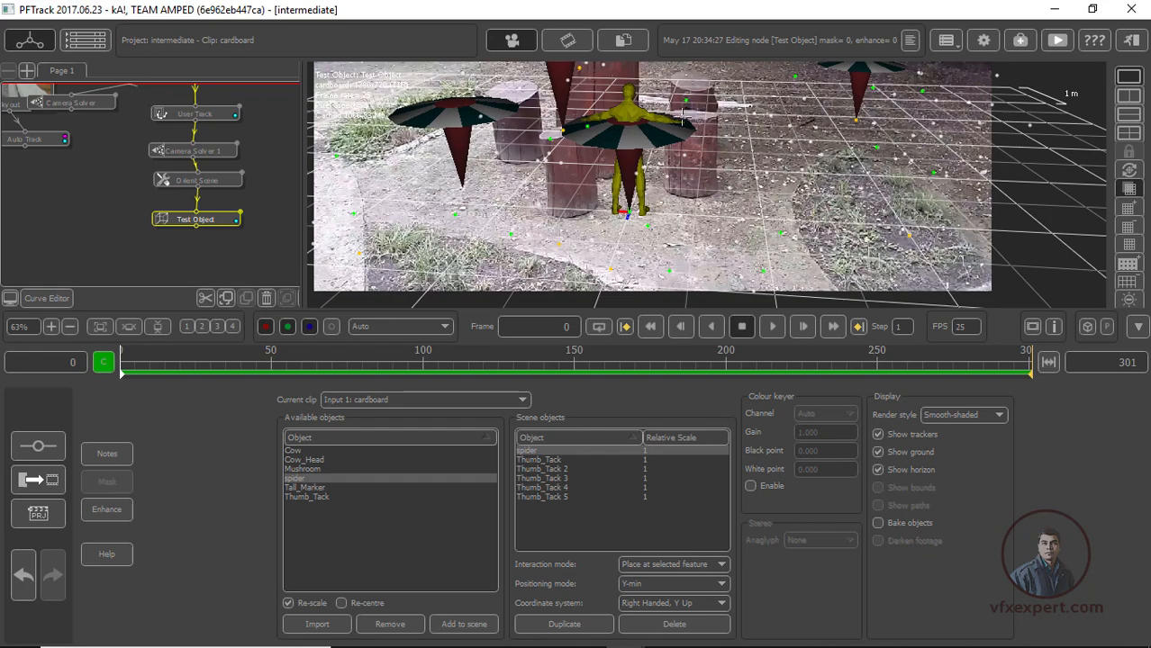
drag(602, 370, 384, 371)
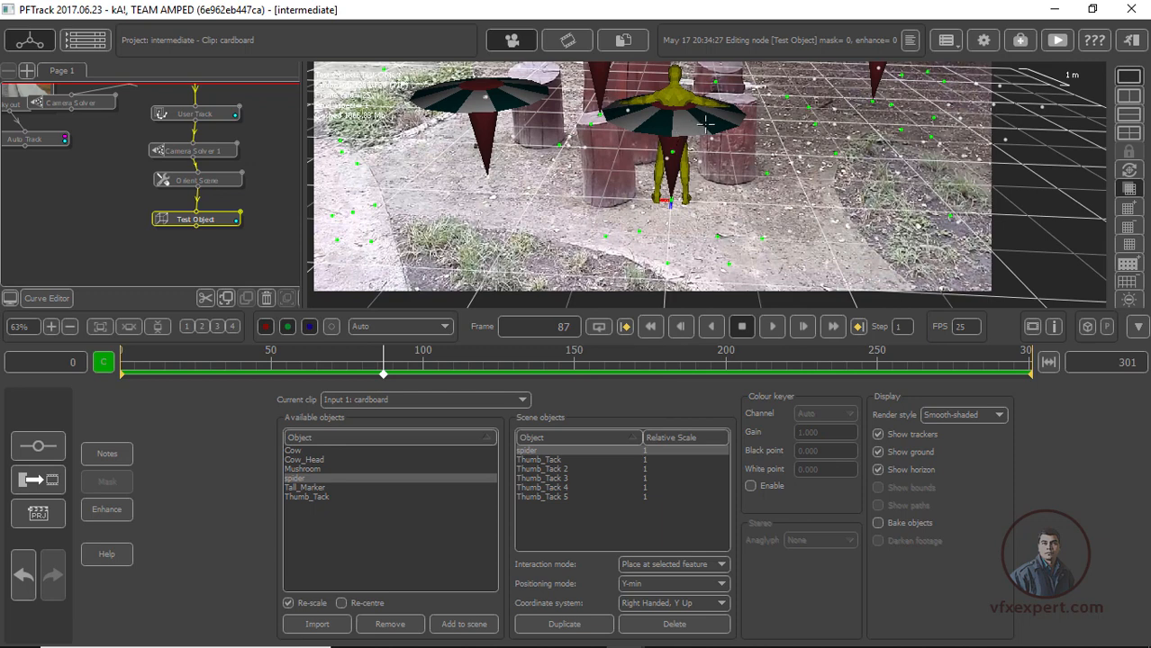
Find the thumb tack that overlaps the spider, Thumb_Tack 2, and delete it from the scene
click(558, 499)
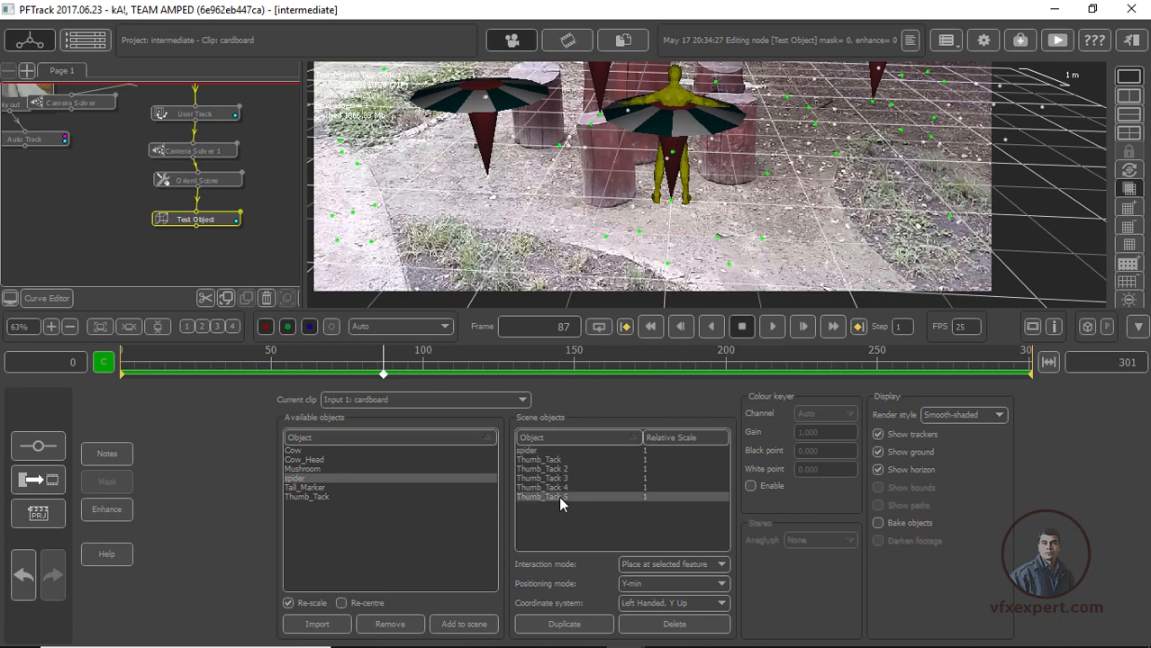
click(557, 488)
click(557, 477)
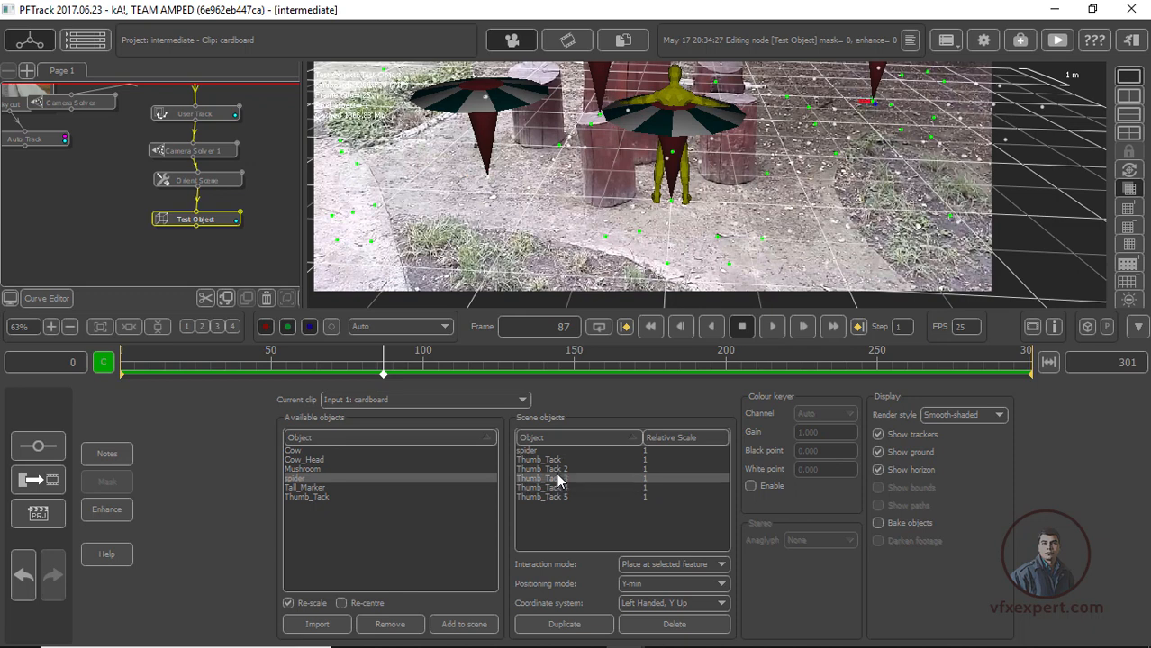
click(558, 469)
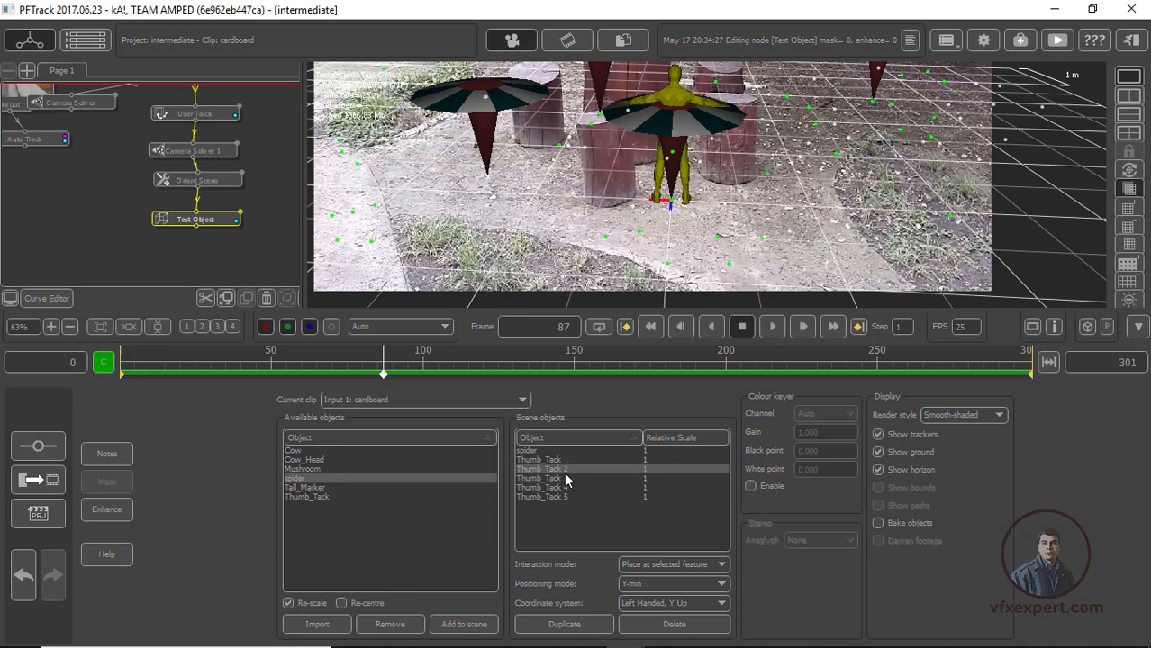
click(658, 625)
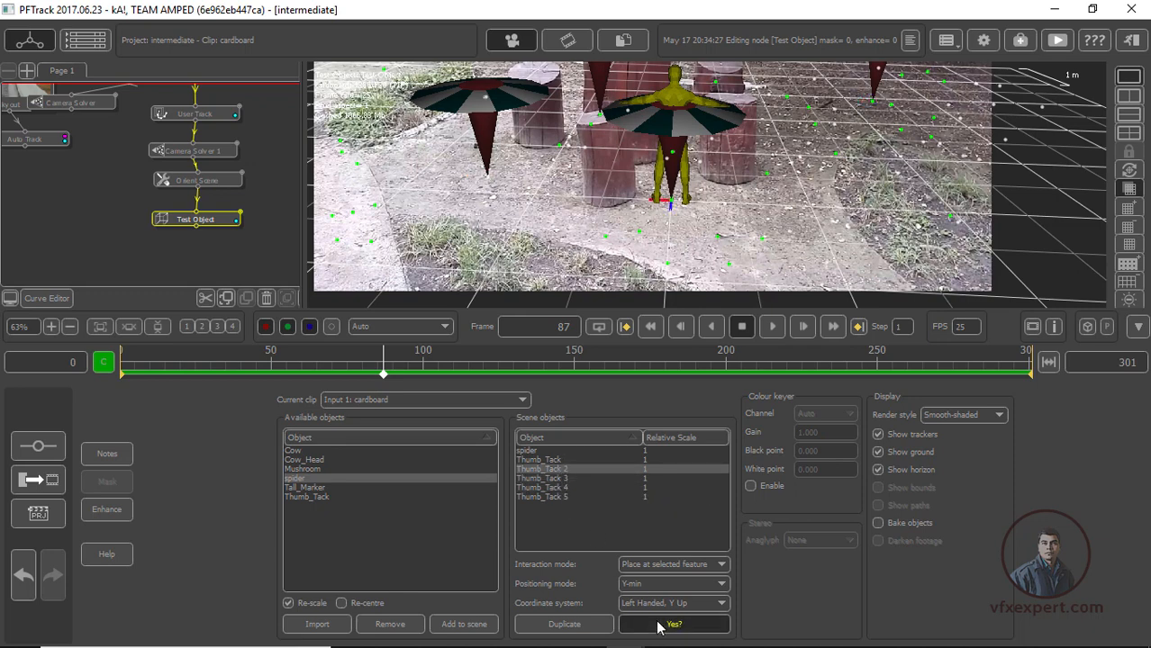
click(657, 625)
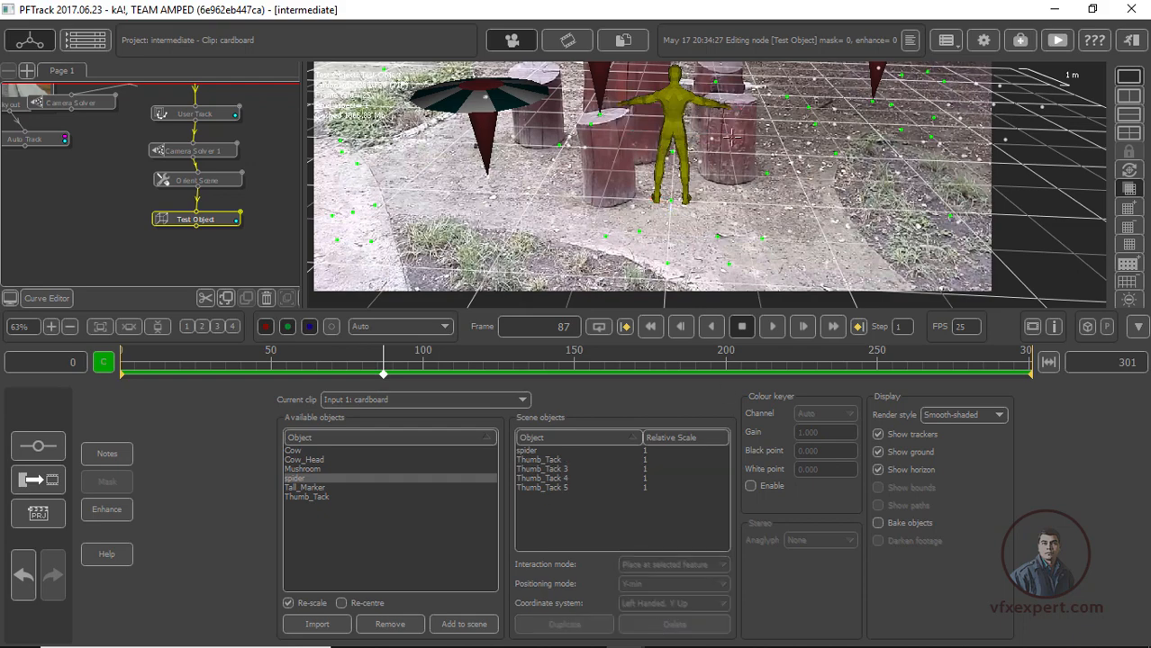
Set the spider's interaction mode to Rotate and turn it about its vertical axis until it faces the camera
scroll(786, 159, up, 2)
scroll(813, 159, up, 2)
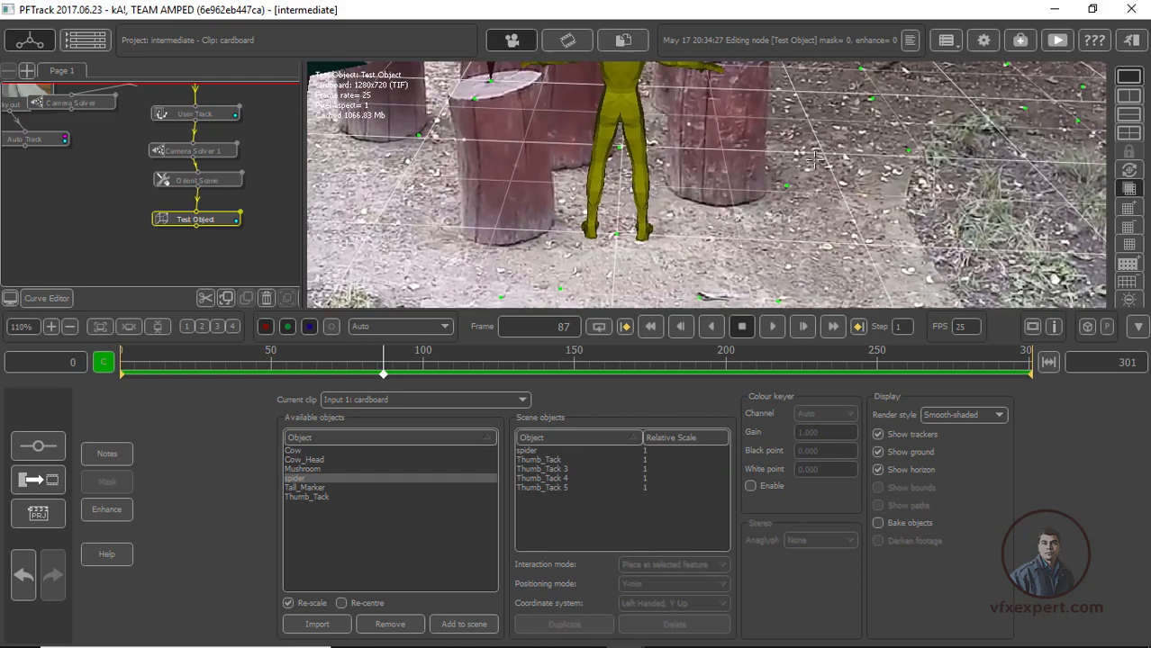
scroll(813, 160, down, 2)
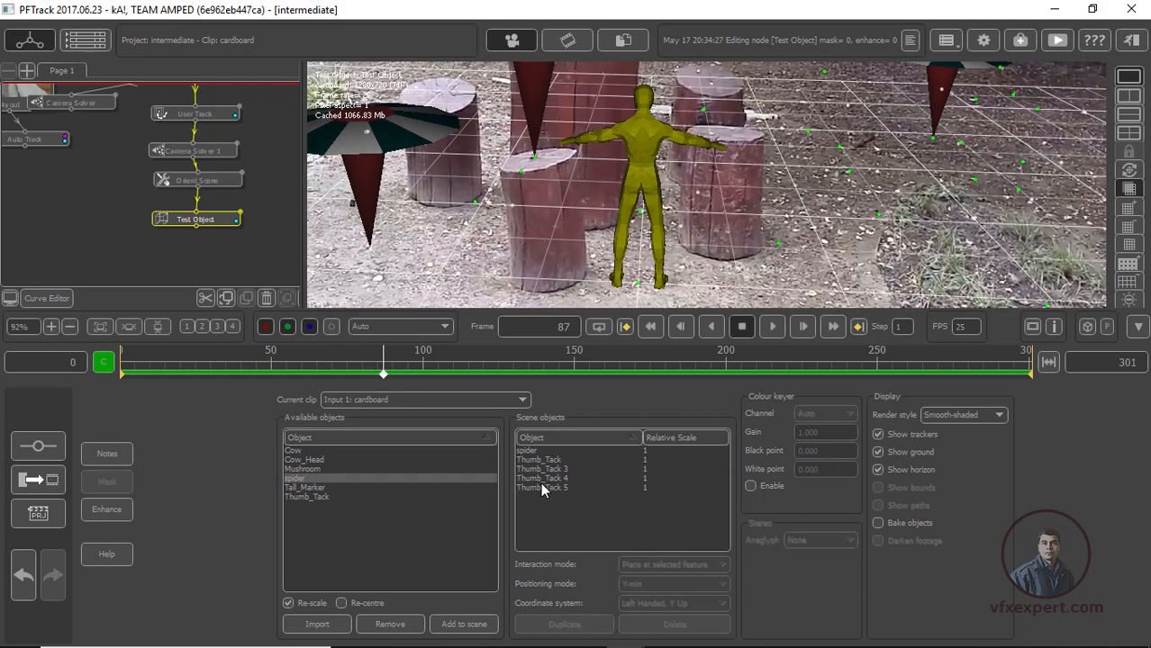
click(530, 451)
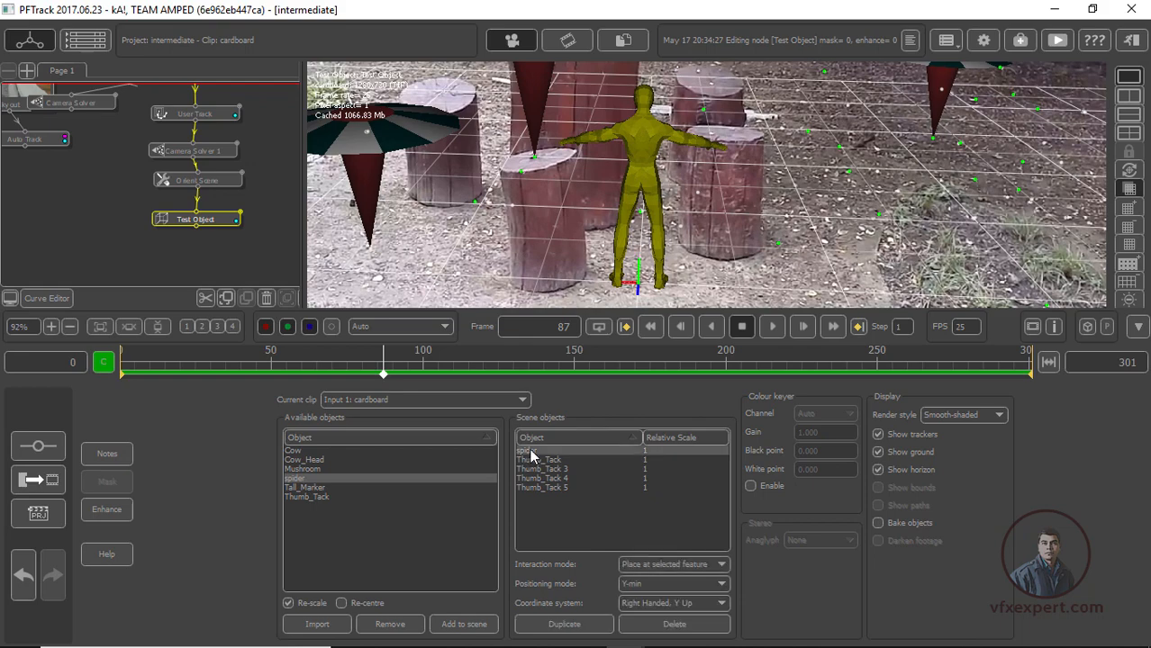
click(720, 563)
click(645, 617)
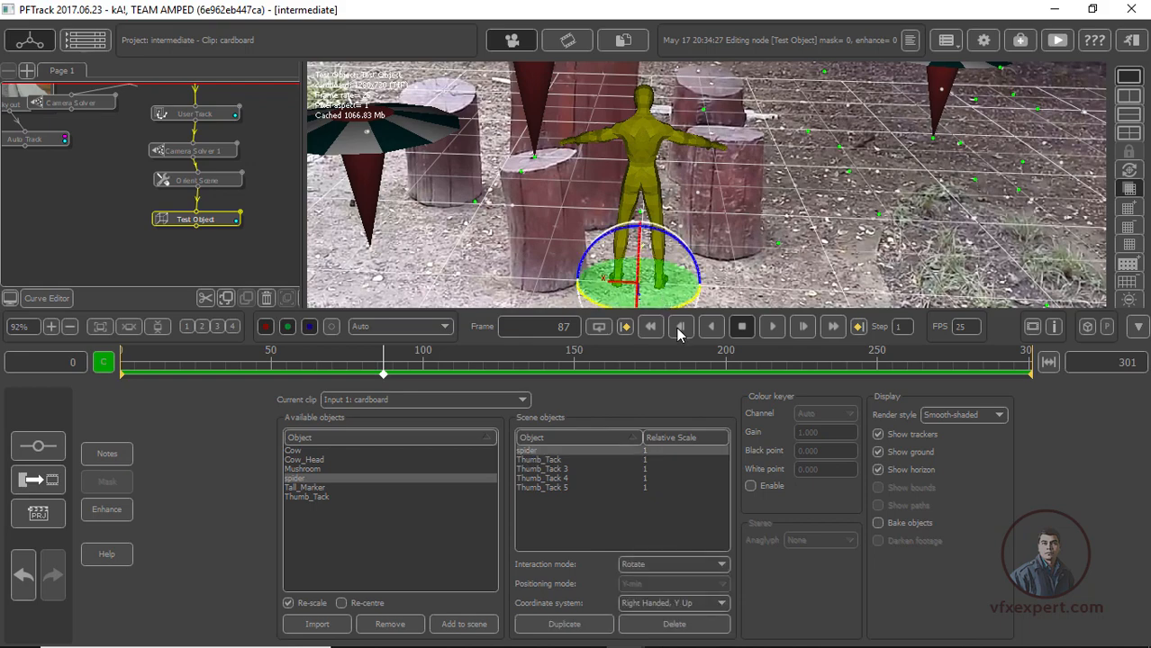
scroll(815, 193, down, 2)
middle_drag(753, 266, 748, 218)
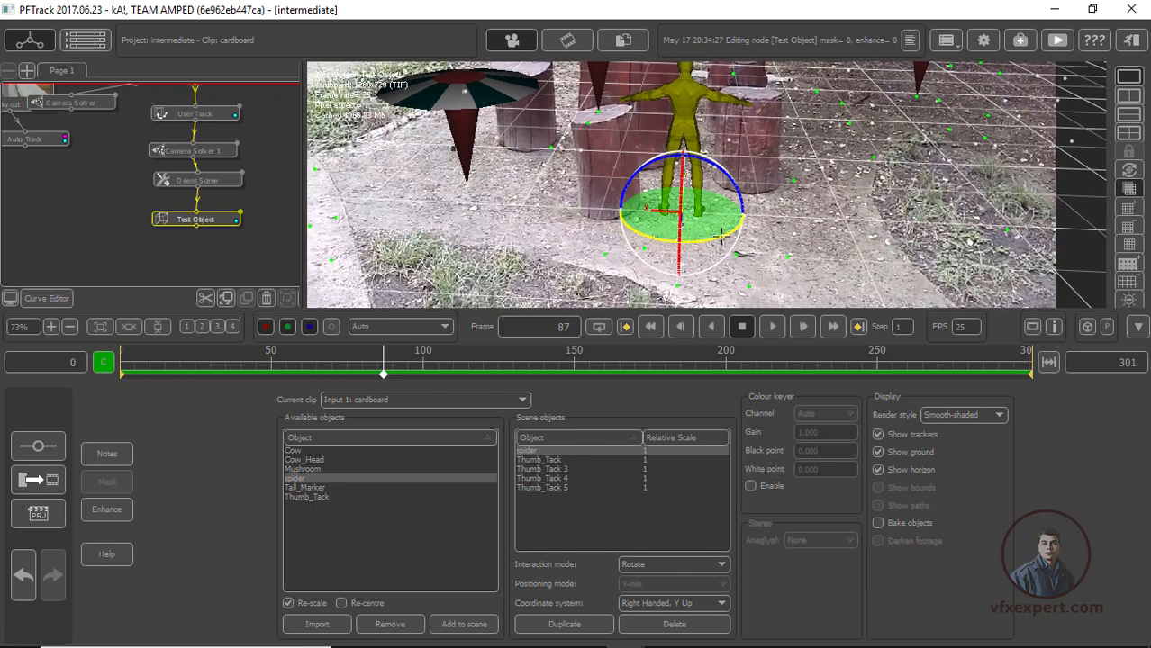
drag(723, 236, 631, 220)
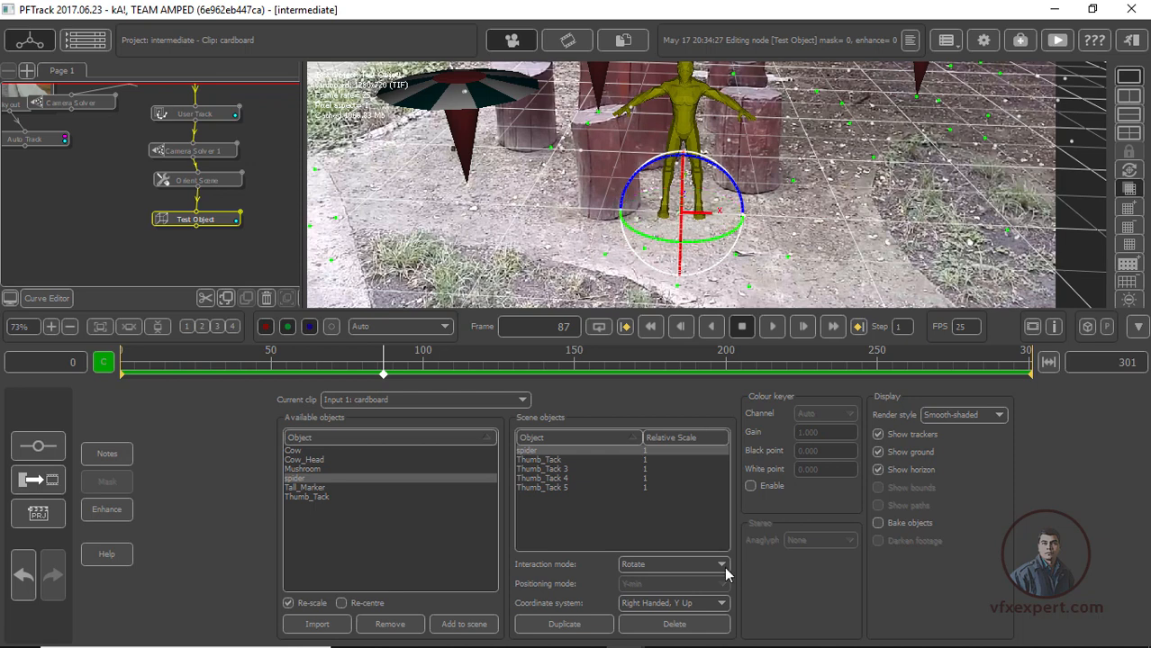
Switch the spider's interaction mode to Scale and enlarge it uniformly to a relative scale of about 1.46
click(718, 566)
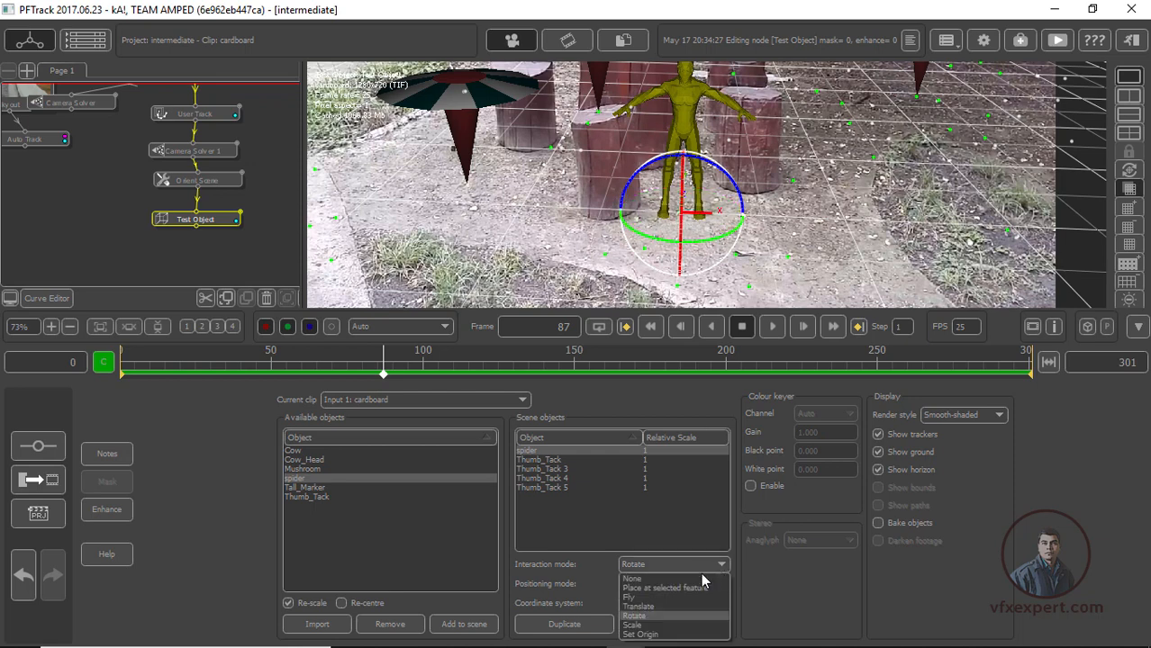
click(640, 626)
drag(742, 216, 766, 221)
scroll(838, 166, down, 5)
scroll(763, 137, up, 4)
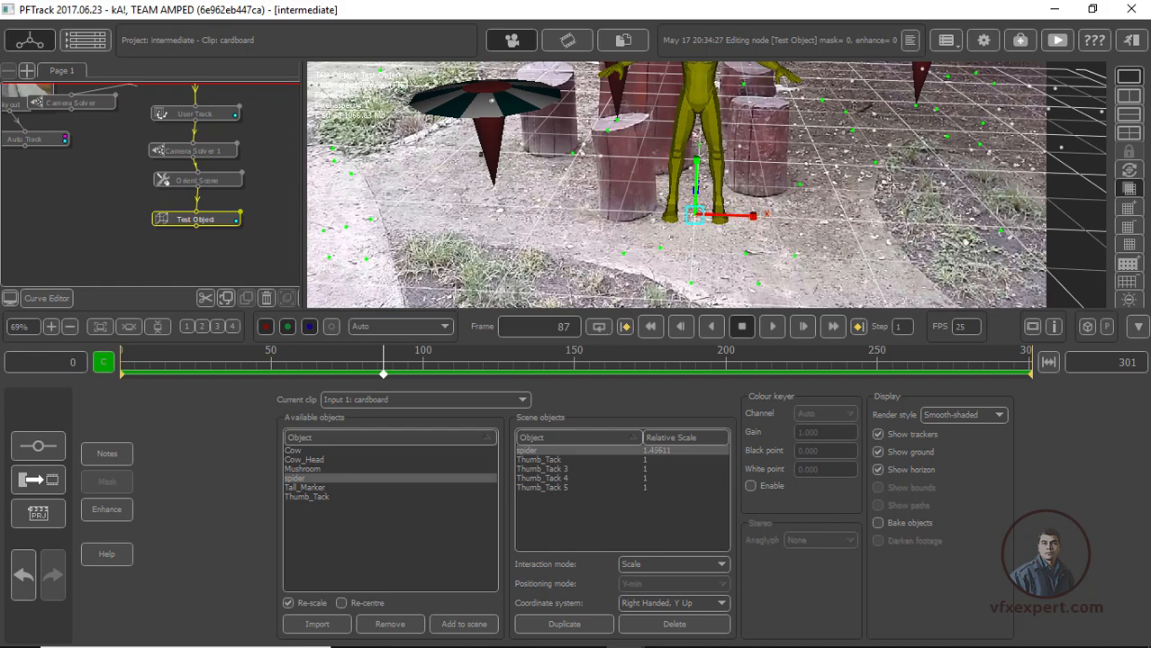
Play the clip forward from frame 22 to check how the scaled spider sticks to the ground, stopping at frame 283
scroll(885, 191, down, 5)
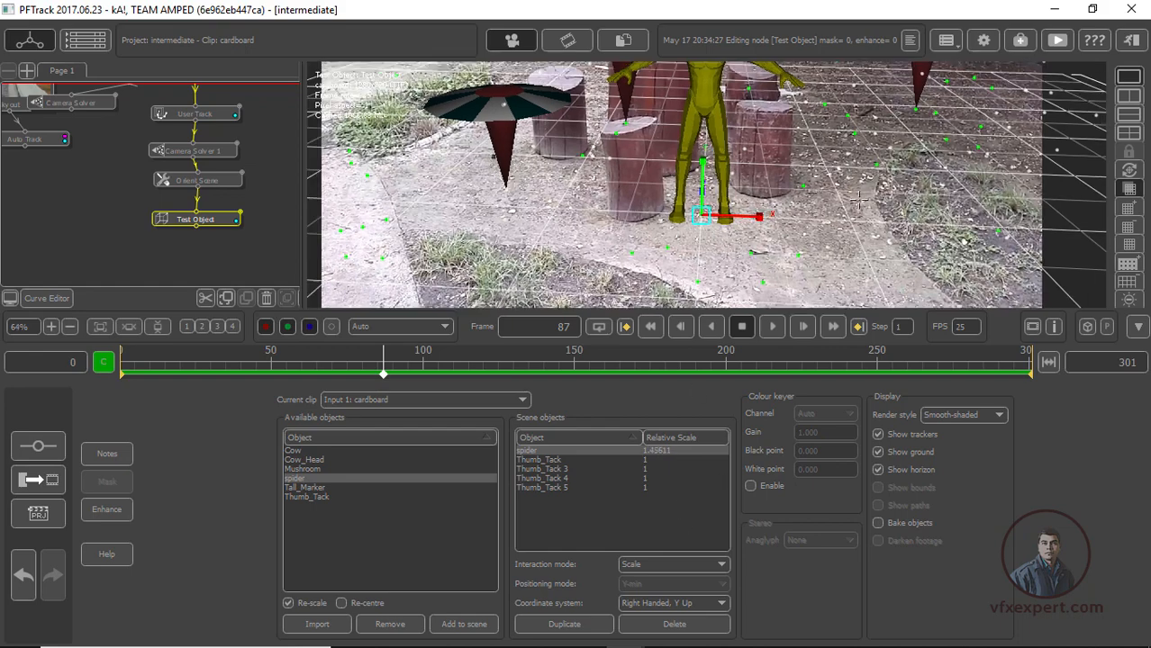
scroll(775, 185, up, 3)
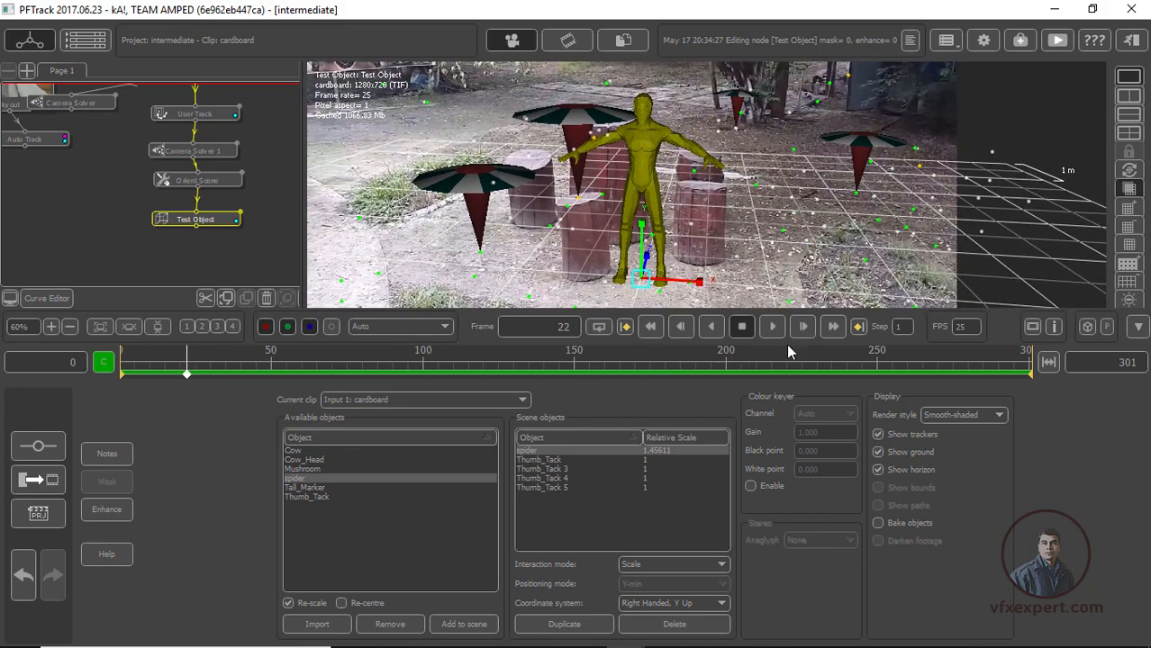
click(777, 328)
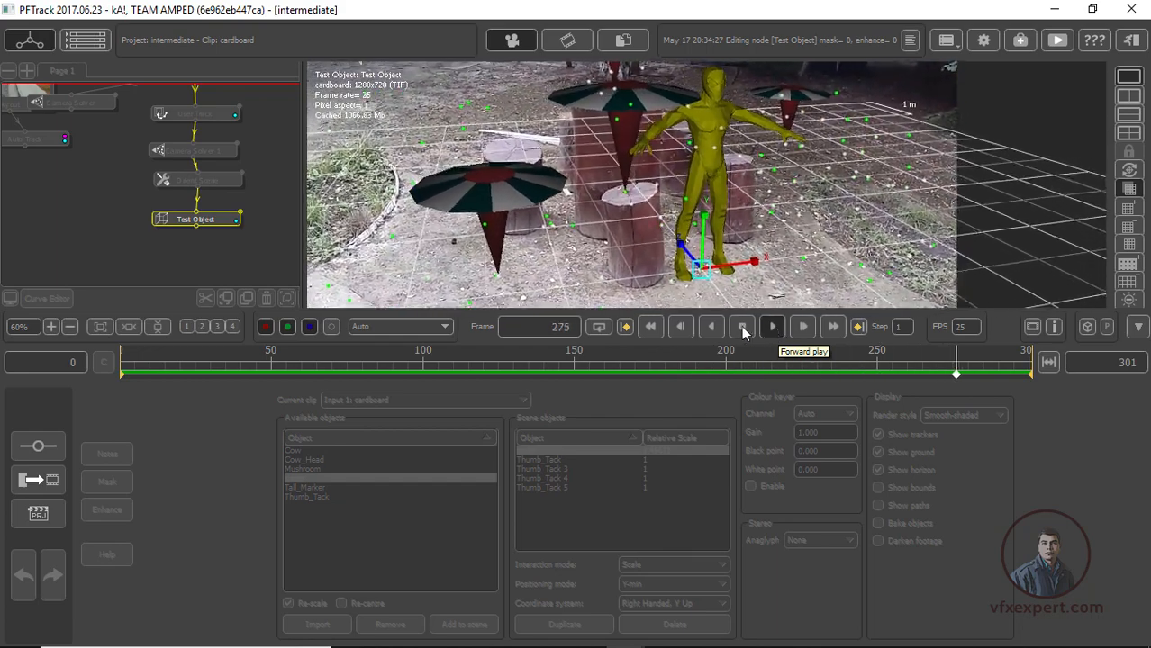
click(743, 327)
Hide the trackers, ground and horizon in the view and set the spider's interaction mode to None
scroll(818, 215, down, 8)
scroll(824, 210, up, 3)
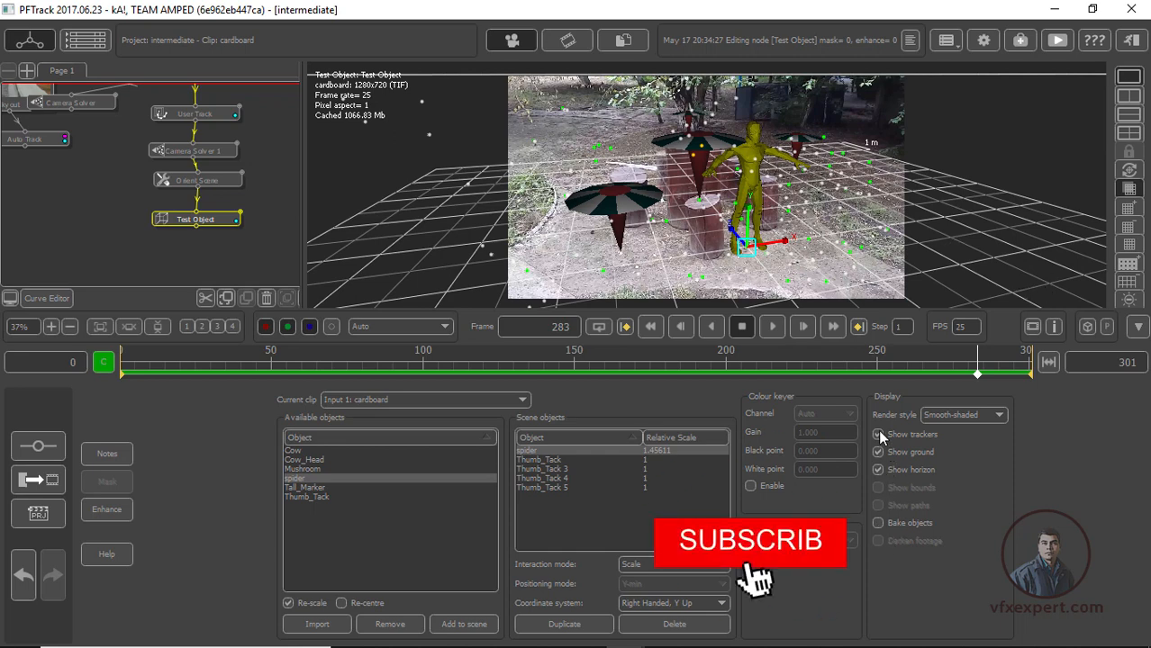
click(879, 434)
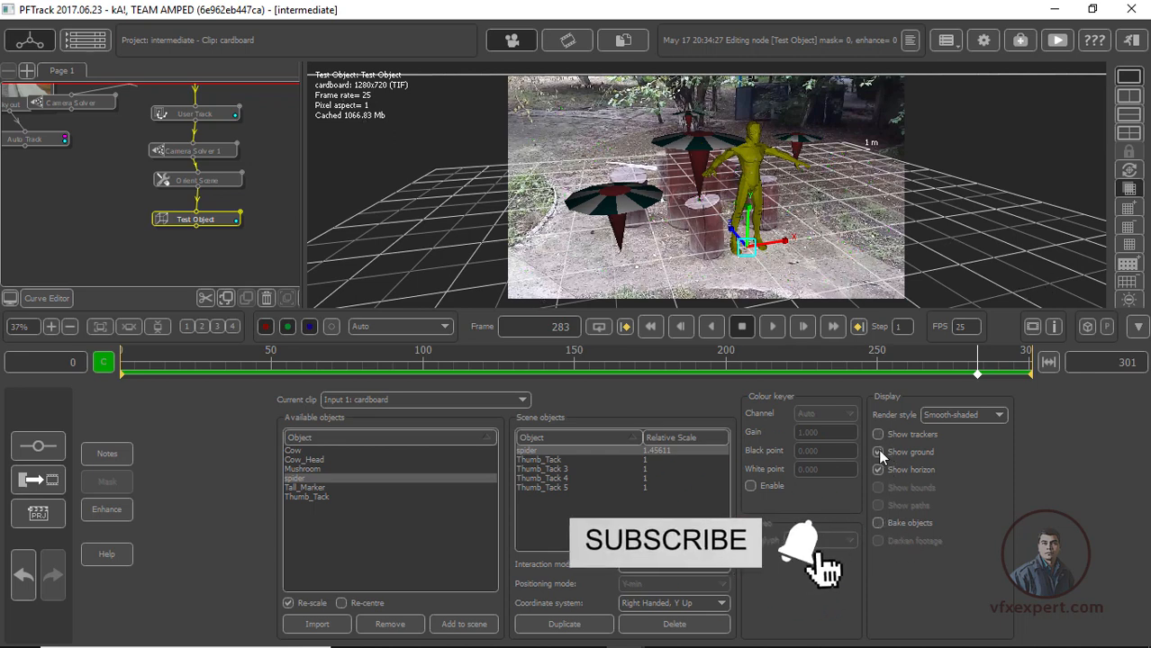
click(878, 451)
click(878, 469)
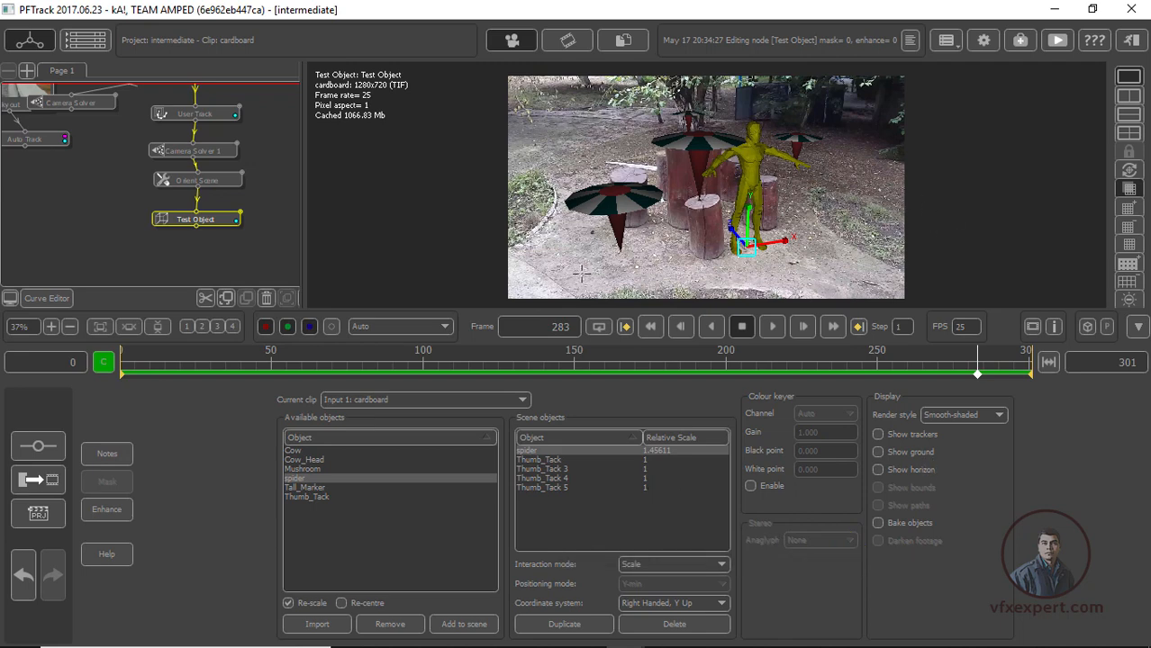
click(634, 564)
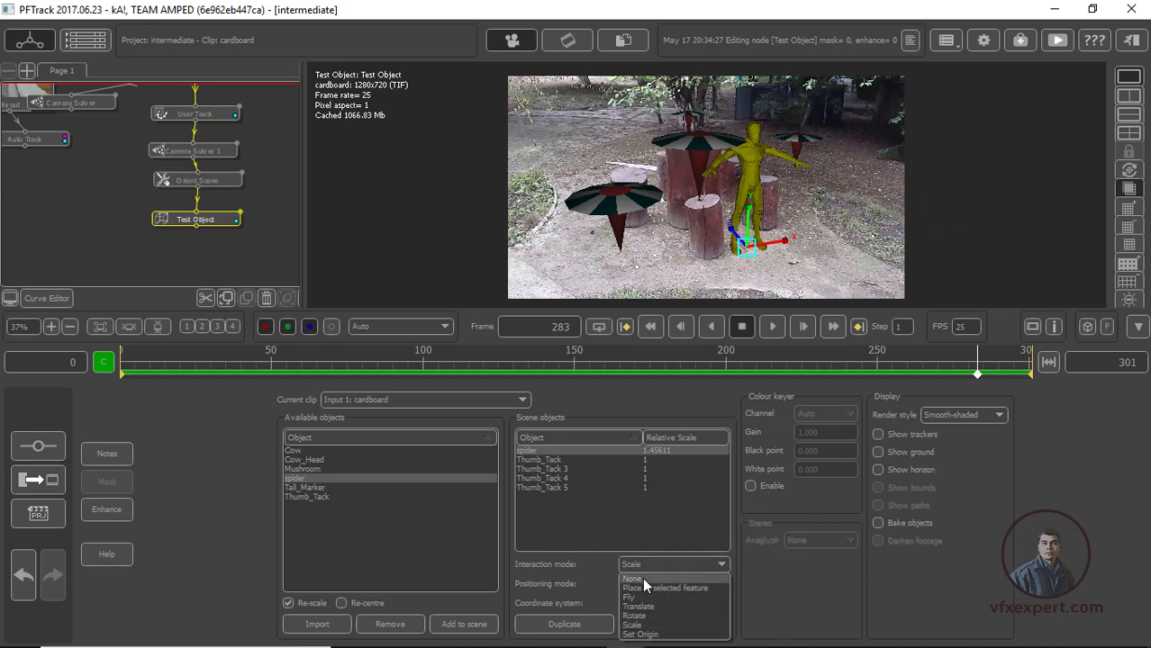
click(642, 577)
Hide the node parameters, fit the clip to the enlarged viewer and play it forward from frame 0
click(1138, 326)
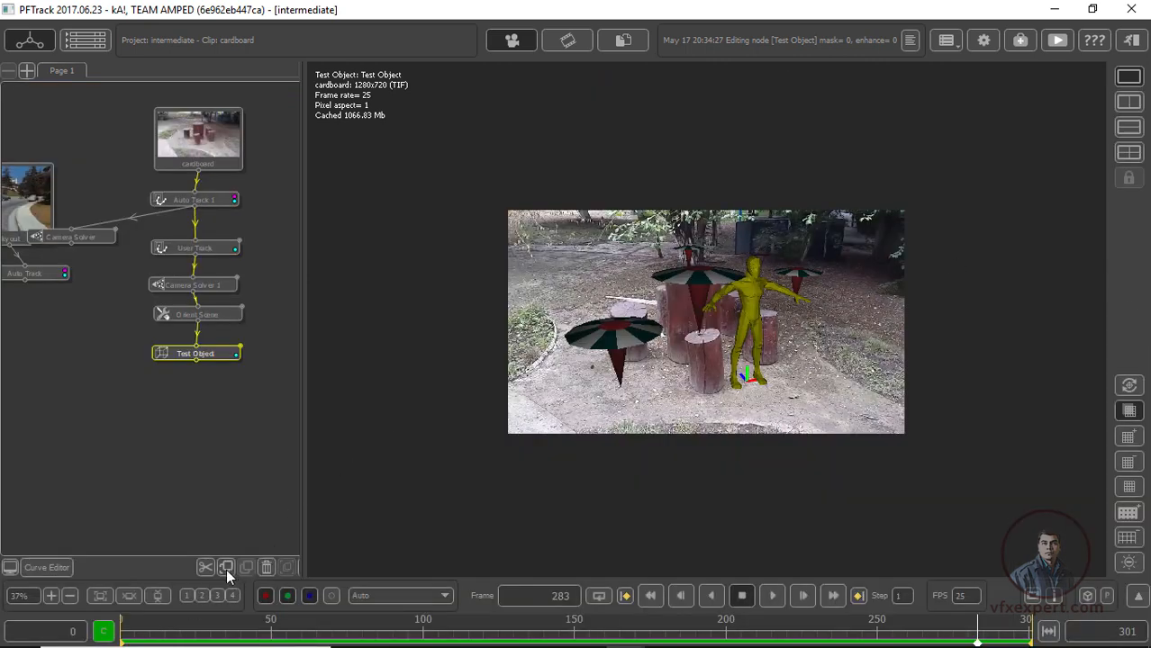
click(157, 596)
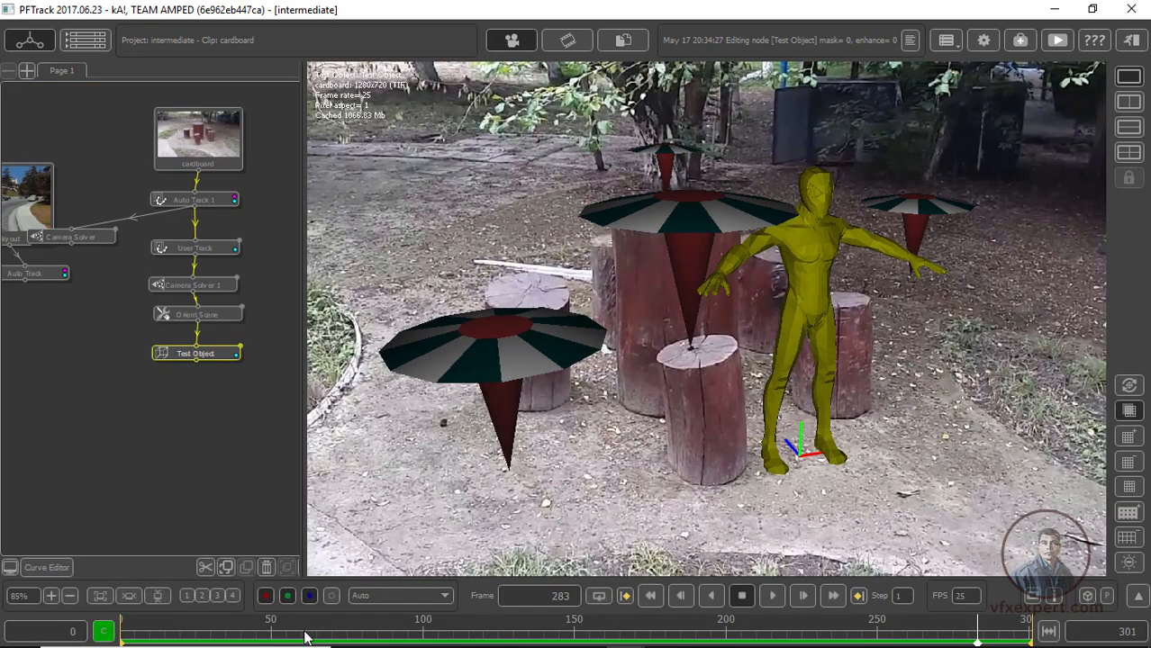
drag(135, 633, 122, 633)
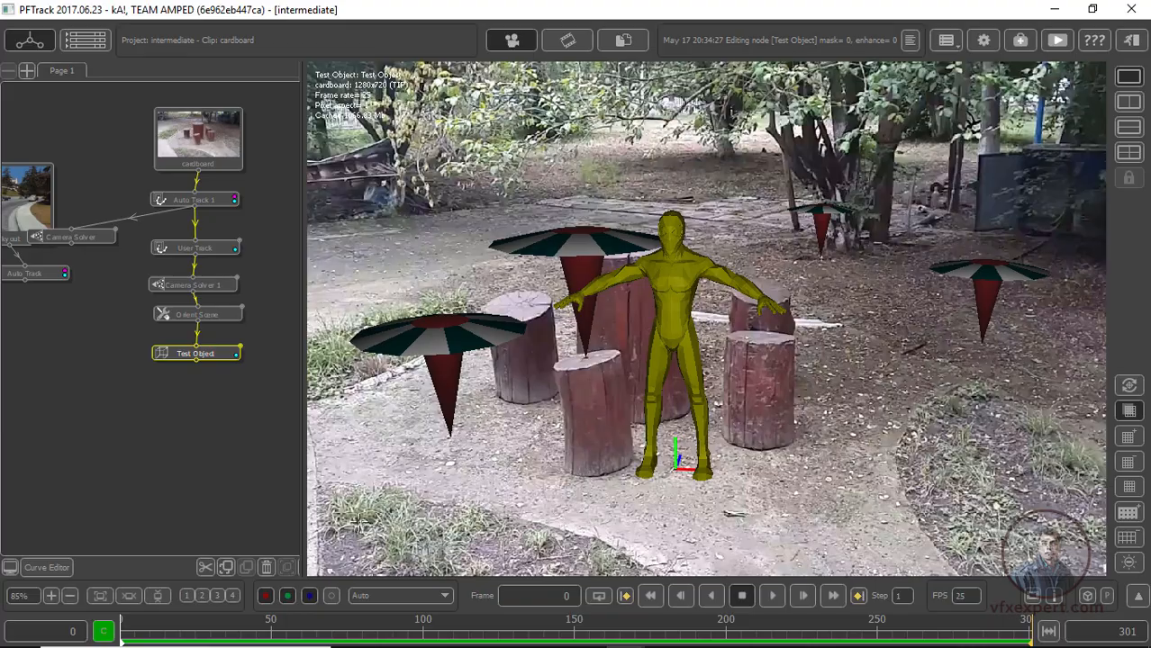
click(772, 605)
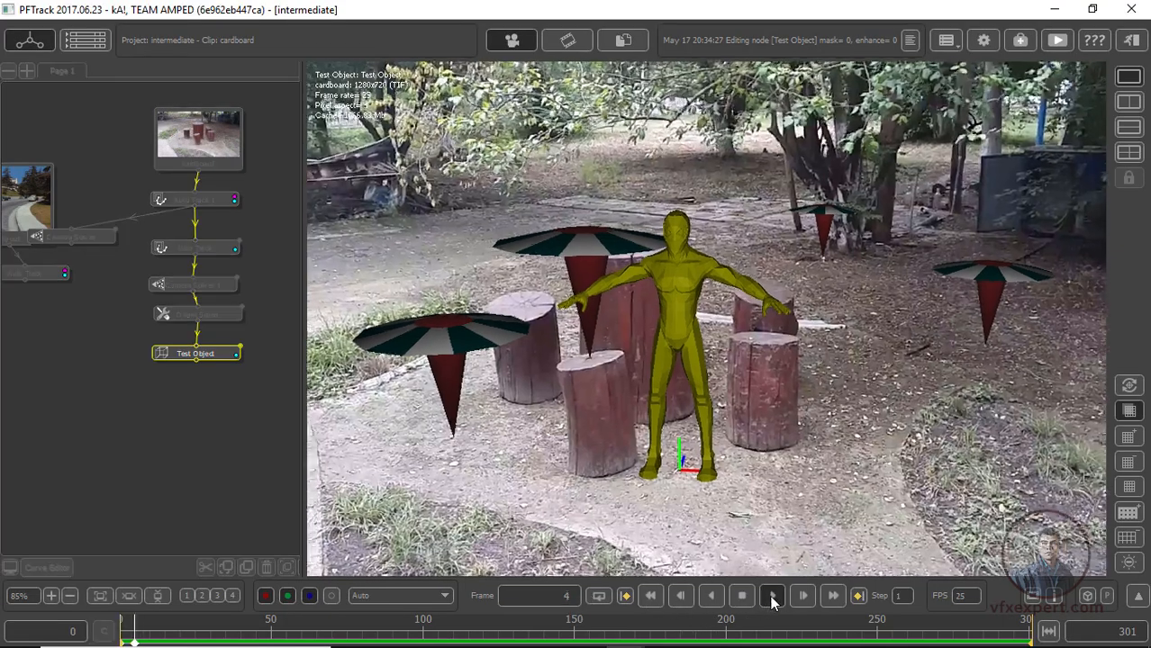